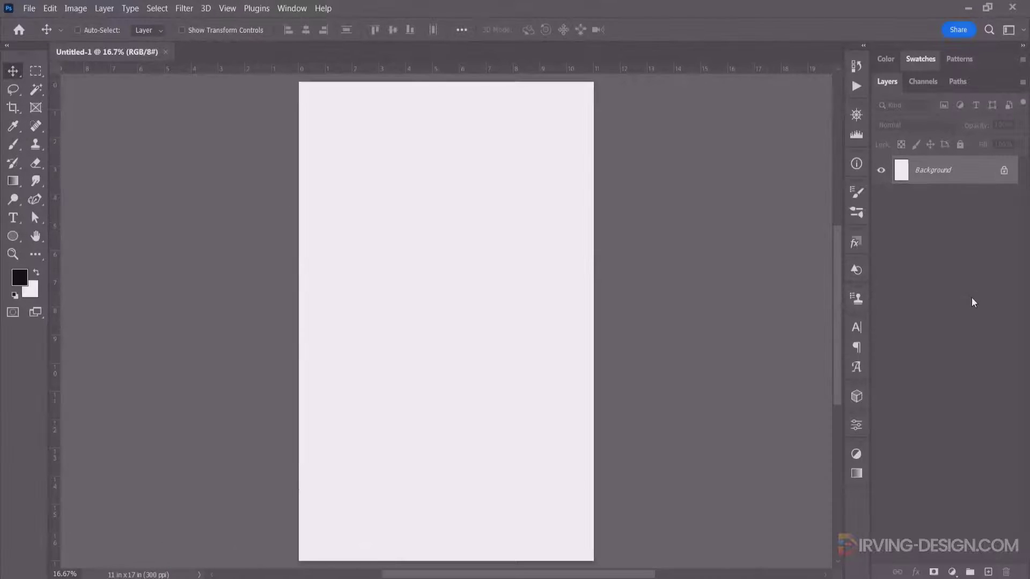
# Add a black #000000 Solid Color fill layer covering the 11 x 17 in canvas
pyautogui.click(952, 572)
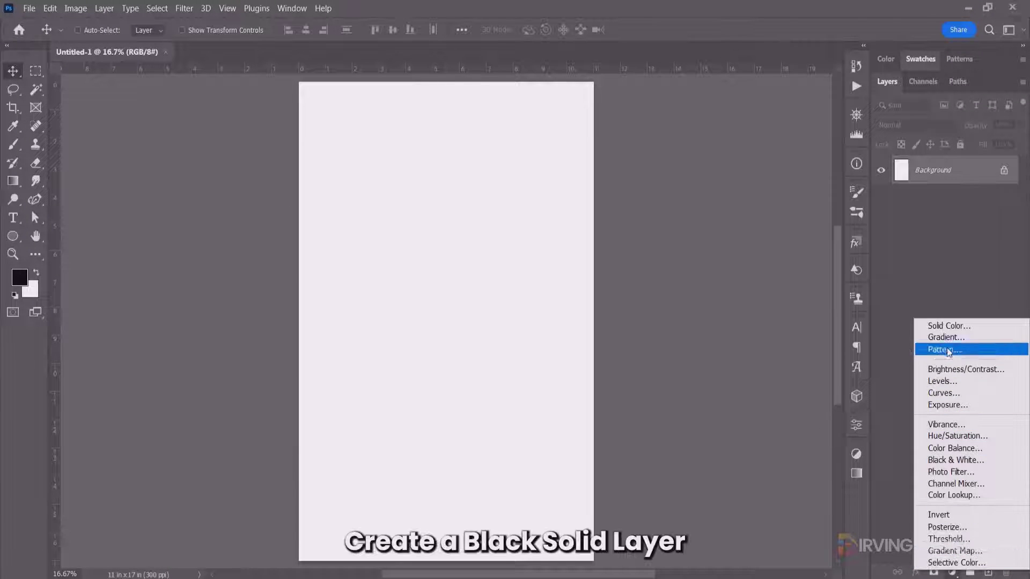
pyautogui.click(948, 327)
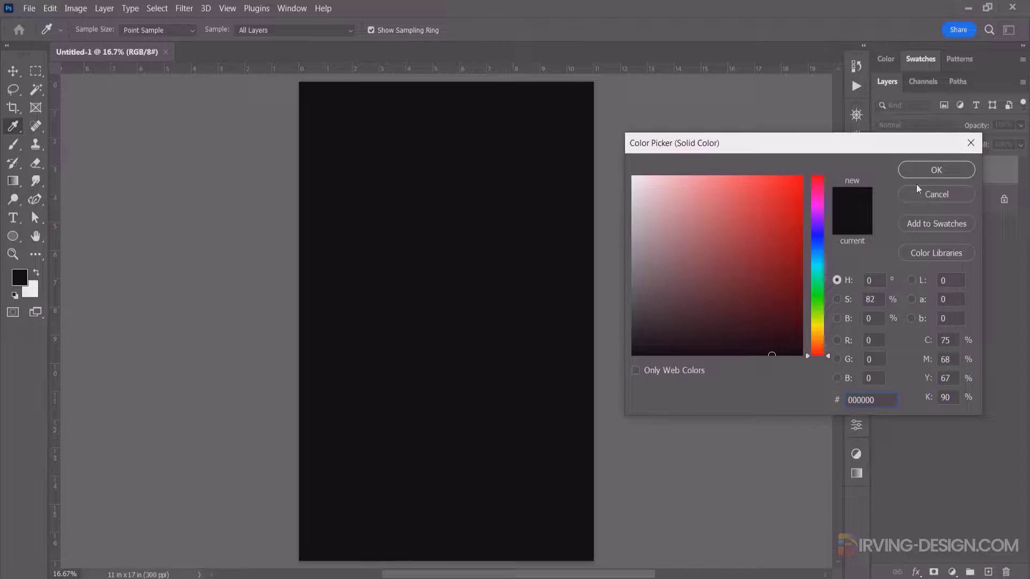
pyautogui.click(936, 170)
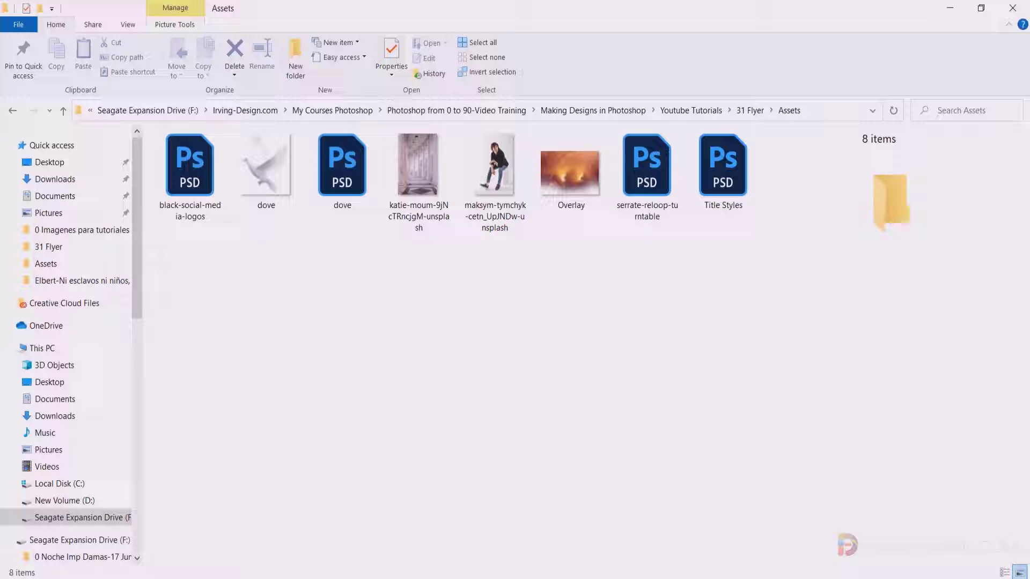
# Place the katie-moum colonnade photo into the flyer, stretched vertically to fill the page
pyautogui.click(406, 181)
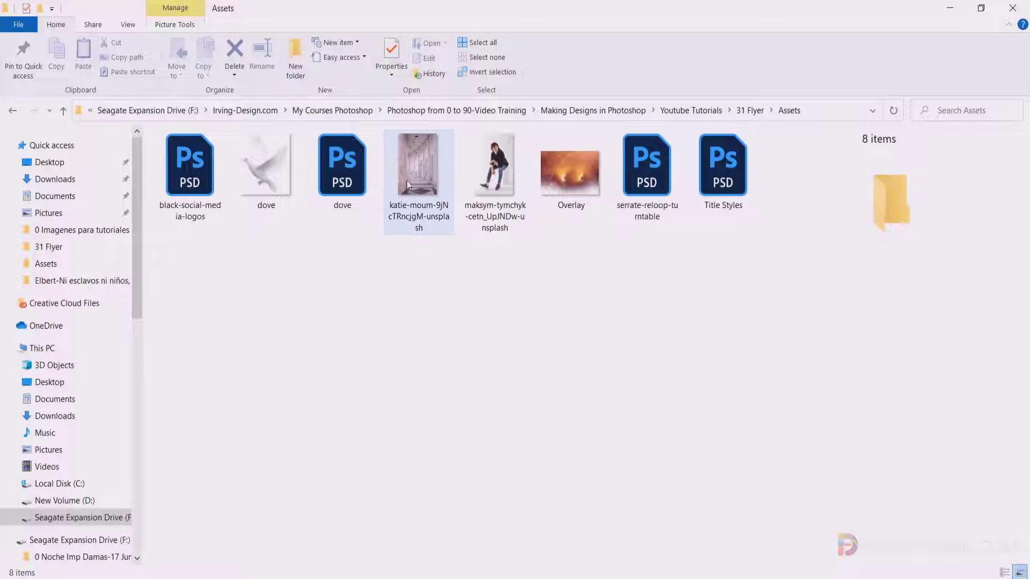
pyautogui.moveTo(417, 153)
pyautogui.mouseDown()
pyautogui.moveTo(510, 569)
pyautogui.moveTo(462, 297)
pyautogui.mouseUp()
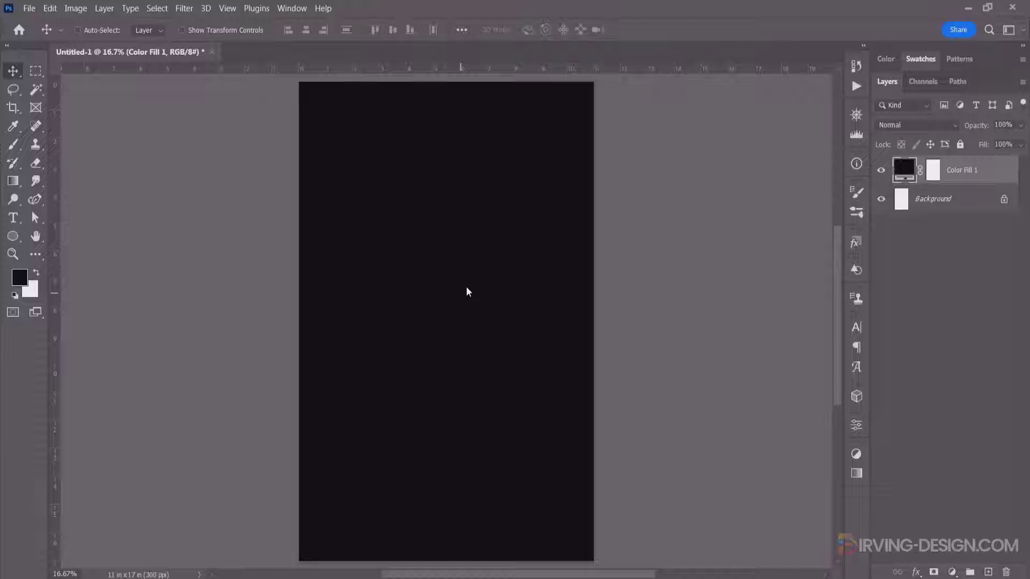
pyautogui.moveTo(463, 282); pyautogui.dragTo(464, 281)
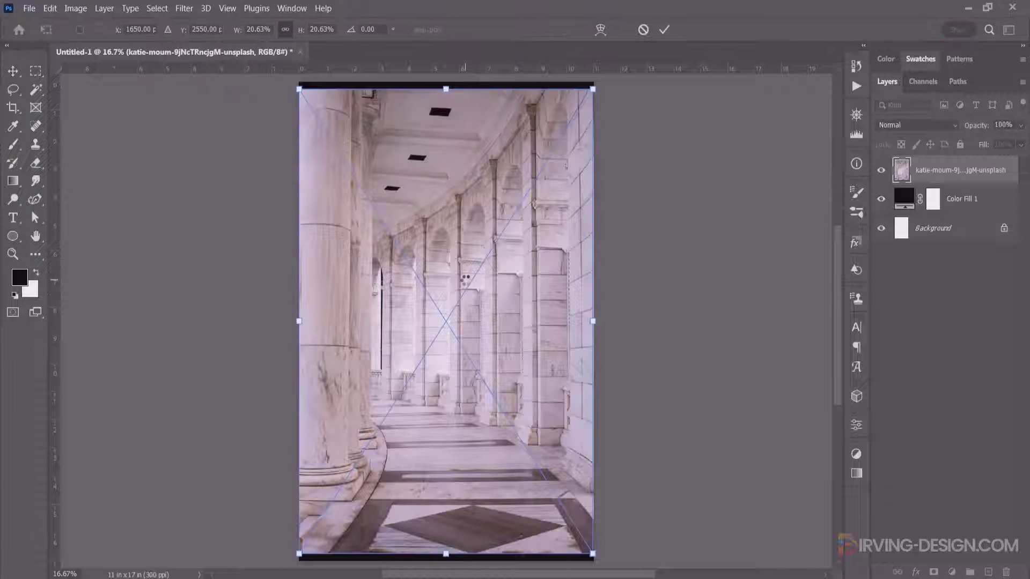
pyautogui.moveTo(446, 88); pyautogui.dragTo(446, 82)
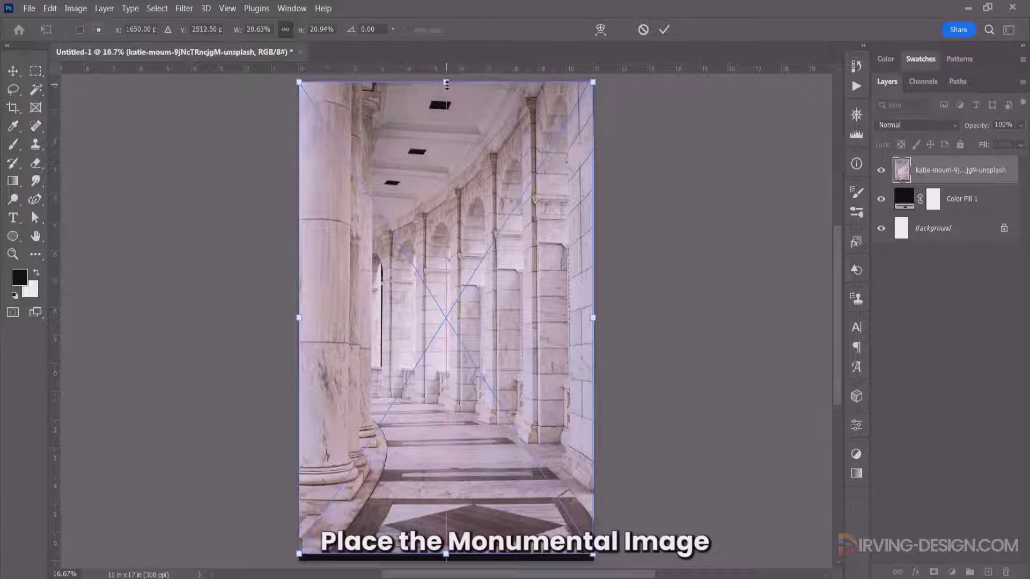
pyautogui.moveTo(446, 553); pyautogui.dragTo(447, 560)
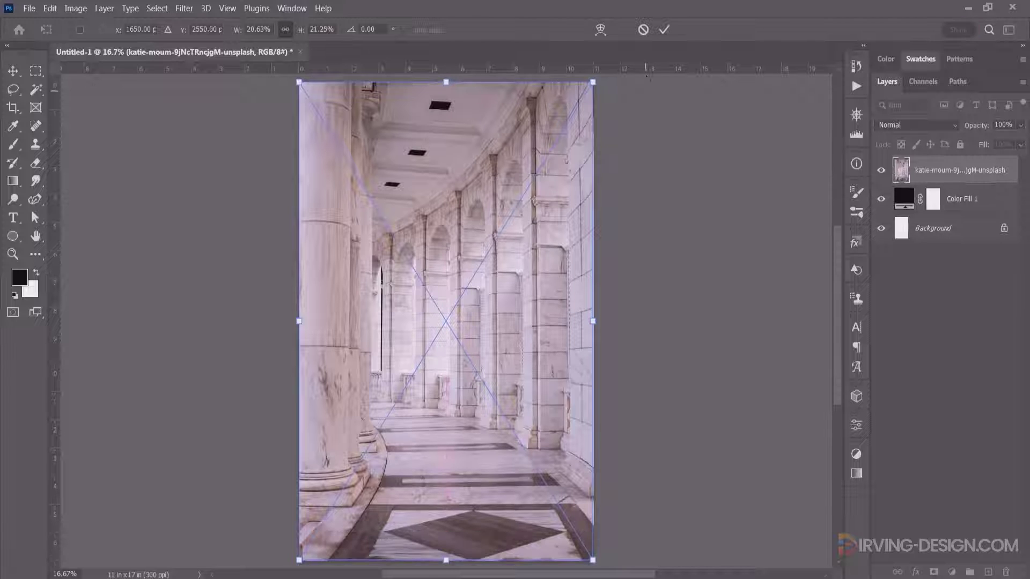
pyautogui.press('Return')
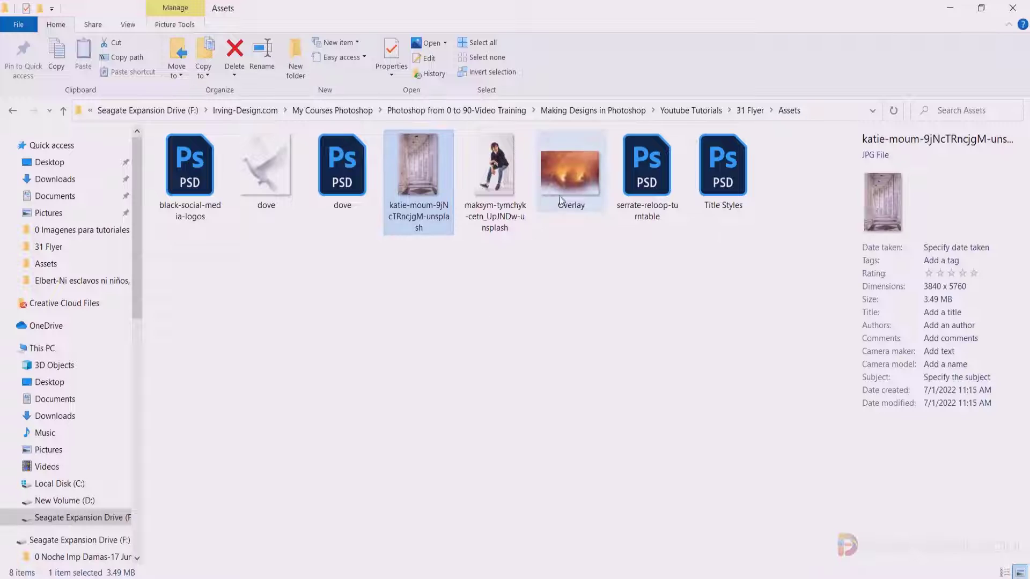
# Place the Overlay image at the page top, with its layer below the katie-moum photo
pyautogui.click(576, 168)
pyautogui.moveTo(576, 168)
pyautogui.mouseDown()
pyautogui.moveTo(526, 340)
pyautogui.moveTo(526, 316)
pyautogui.mouseUp()
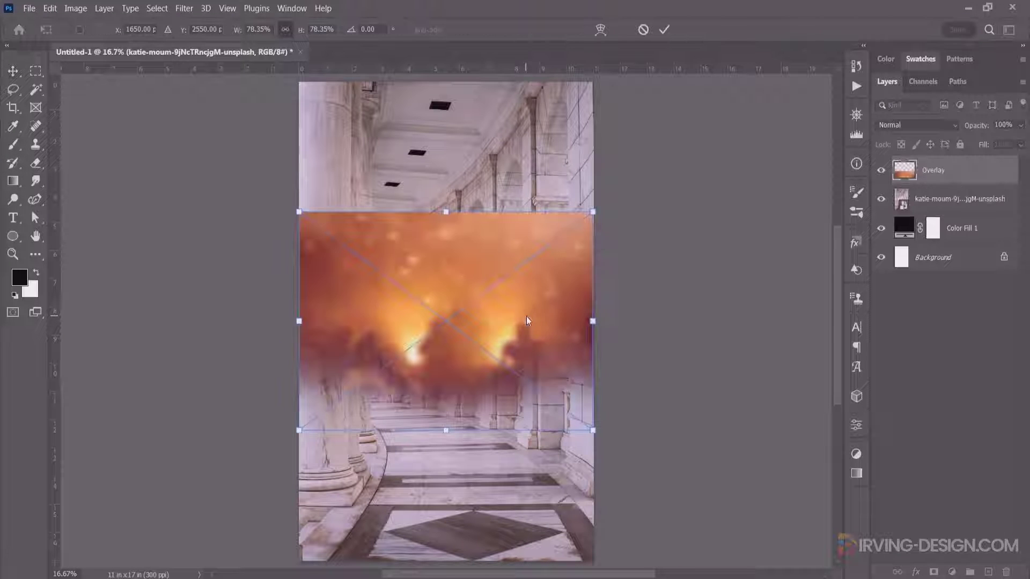
pyautogui.moveTo(543, 353); pyautogui.dragTo(556, 204)
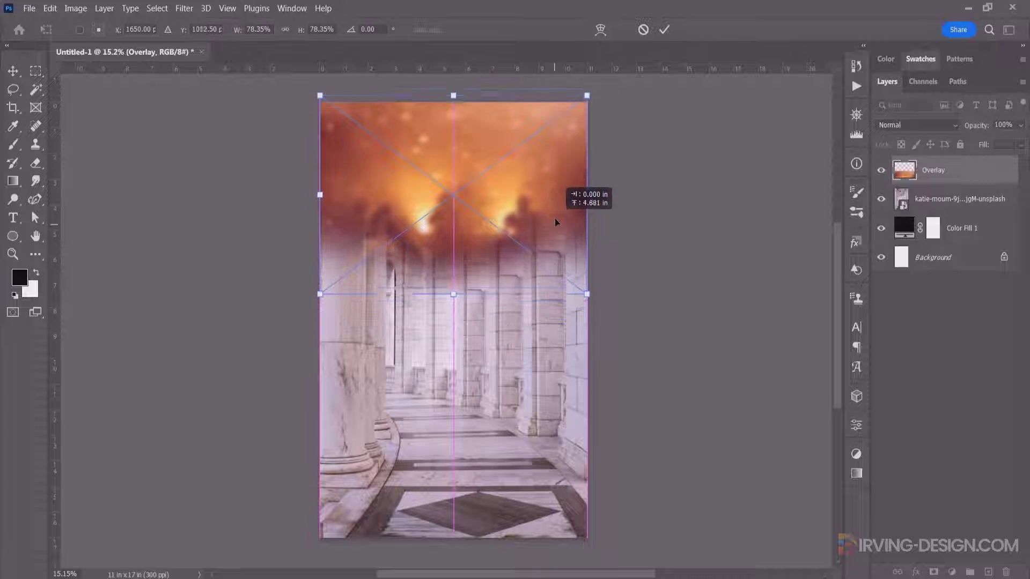
pyautogui.click(665, 31)
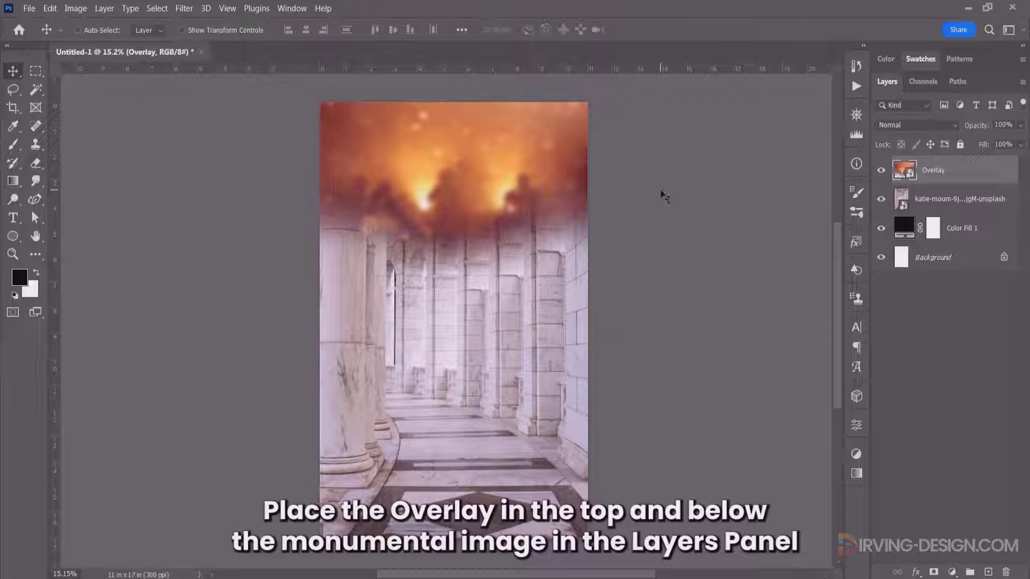
pyautogui.moveTo(965, 177); pyautogui.dragTo(966, 208)
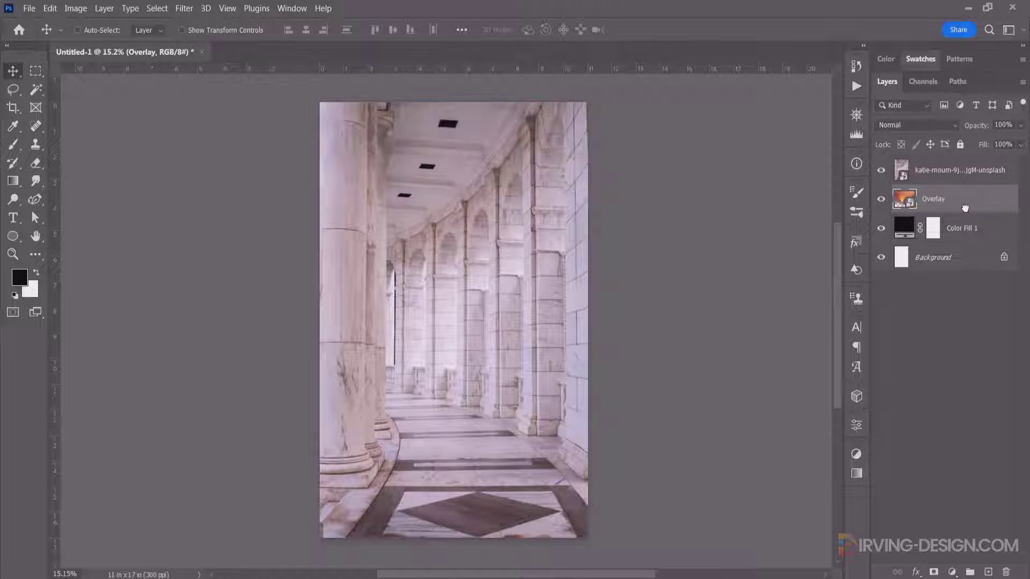
pyautogui.click(902, 171)
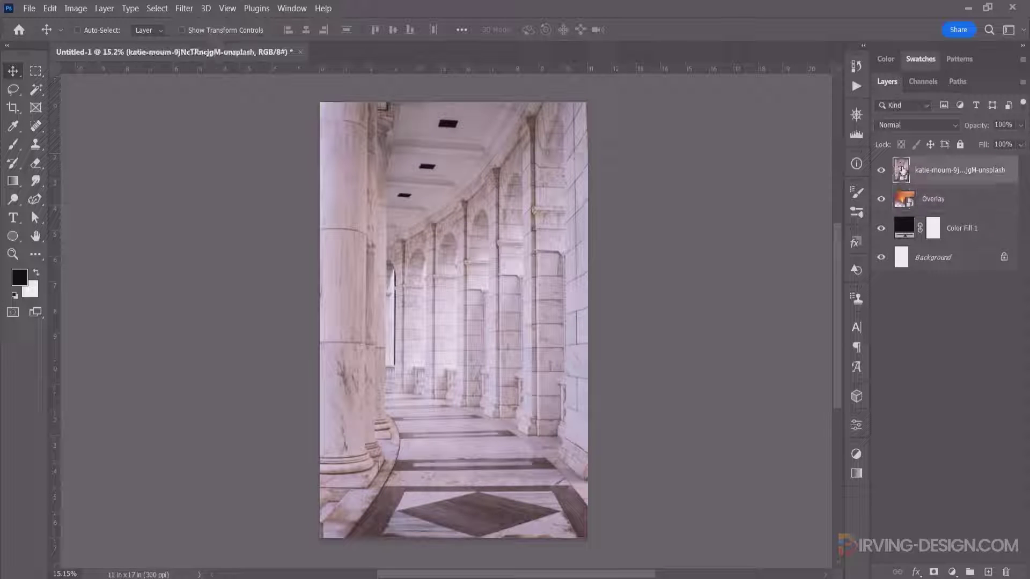
# Mask the colonnade photo with a top gradient revealing the orange Overlay
pyautogui.click(934, 573)
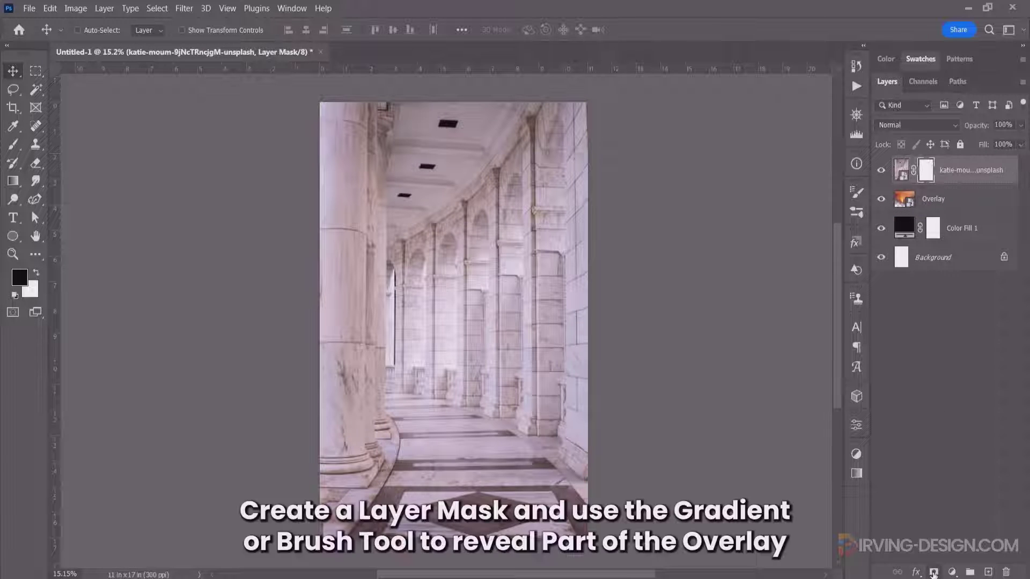
pyautogui.press('g')
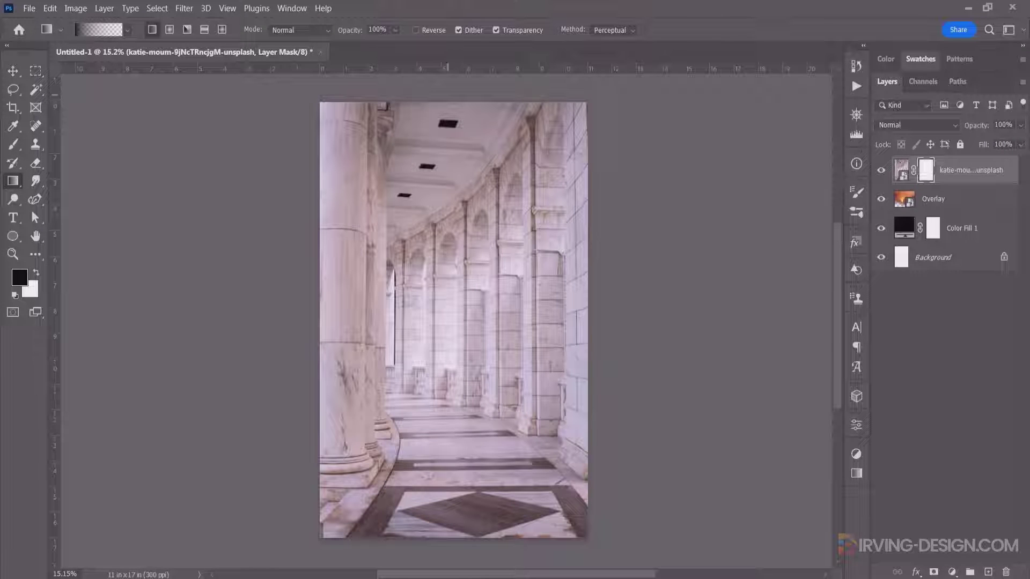
pyautogui.moveTo(456, 90); pyautogui.dragTo(464, 159)
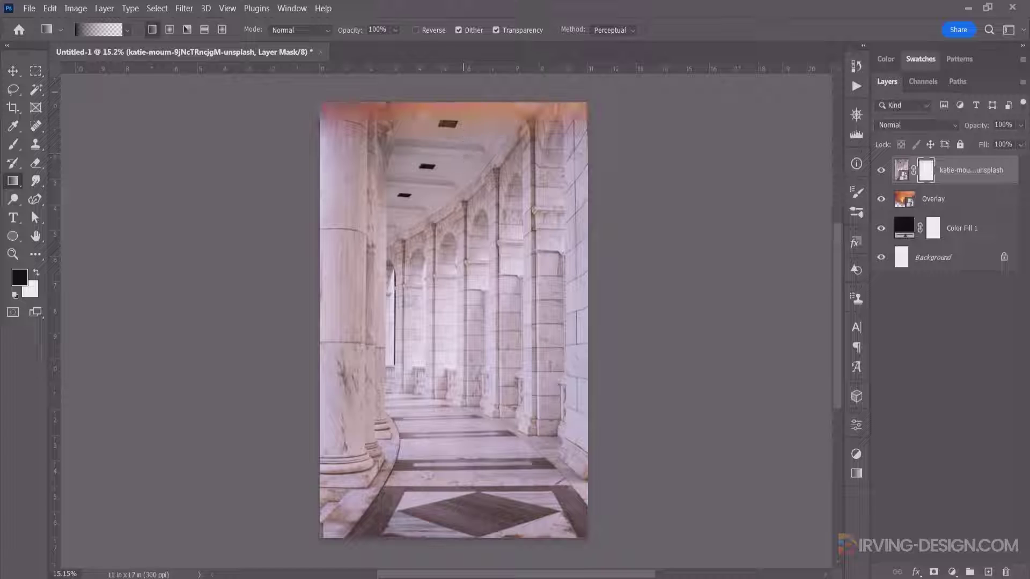
pyautogui.moveTo(464, 92); pyautogui.dragTo(463, 198)
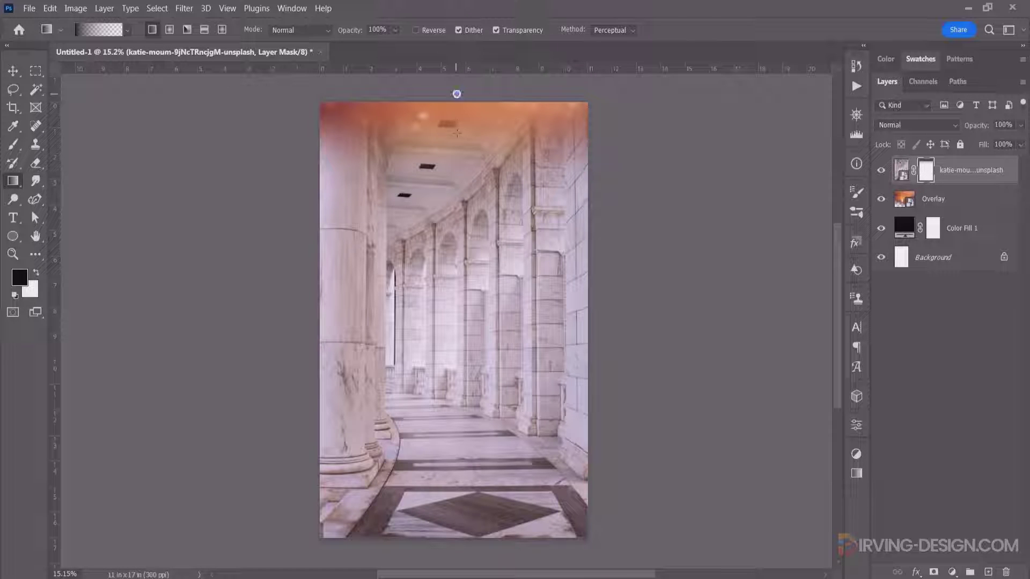
pyautogui.moveTo(456, 133); pyautogui.dragTo(460, 201)
# Fade the photo's bottom into black with an upward mask gradient
pyautogui.scroll(-2, 484, 333)
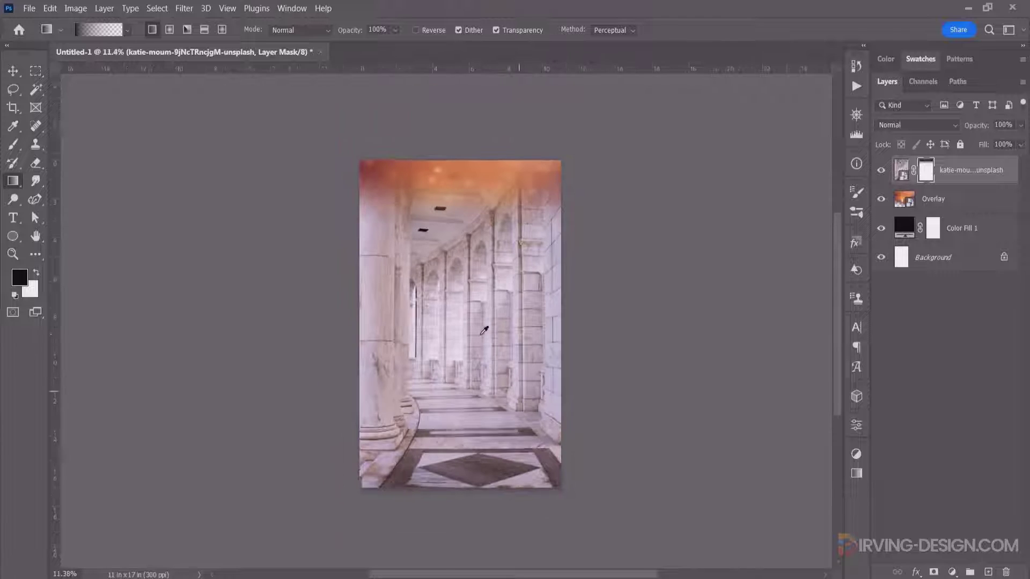
pyautogui.scroll(-2, 480, 334)
pyautogui.scroll(-2, 476, 334)
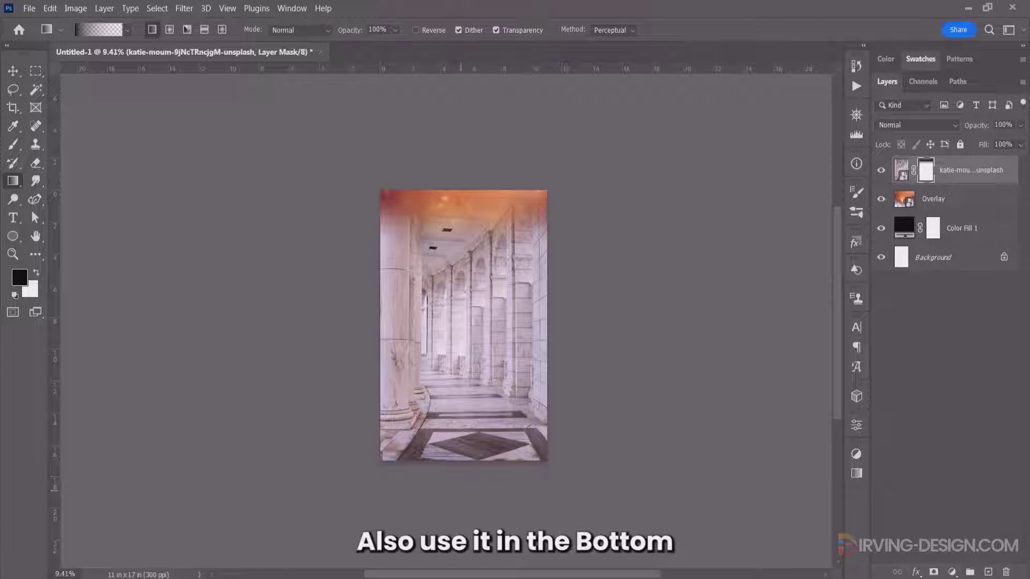
pyautogui.moveTo(461, 491); pyautogui.dragTo(469, 346)
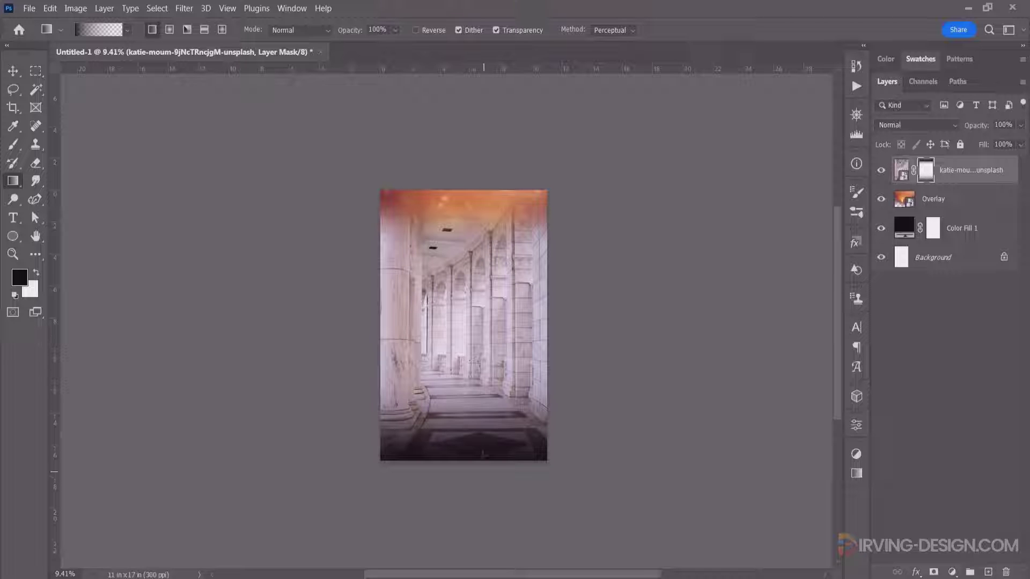
pyautogui.moveTo(483, 467); pyautogui.dragTo(479, 335)
# Enable a Gradient Overlay in the colonnade photo's layer style
pyautogui.click(889, 236)
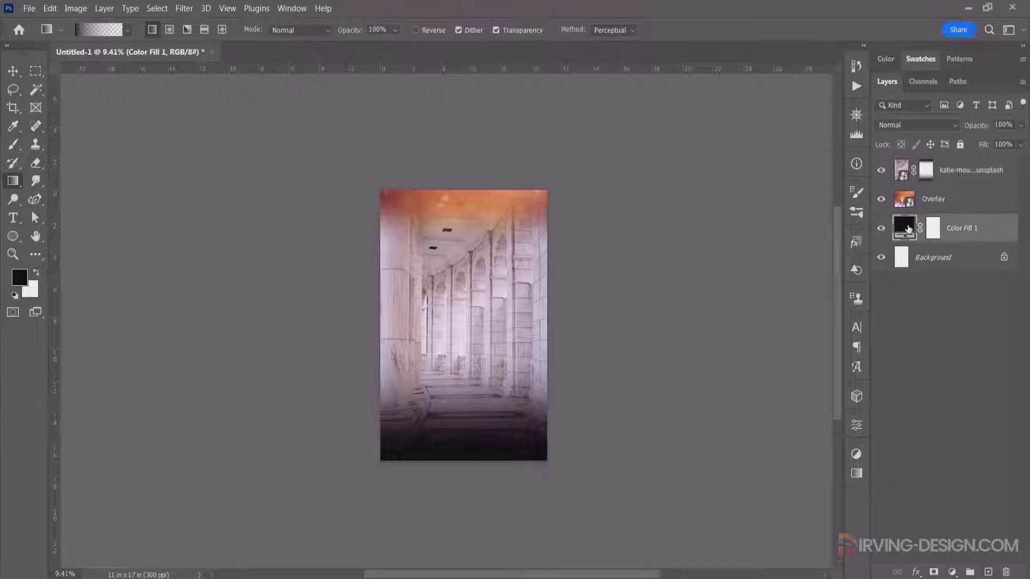
pyautogui.hotkey('ctrl', '0')
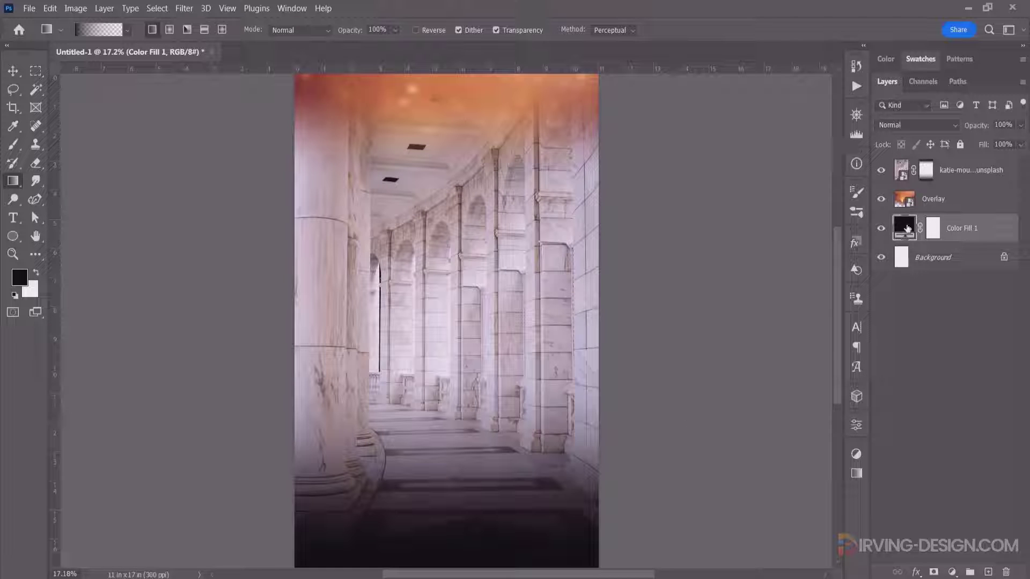
pyautogui.doubleClick(897, 172)
pyautogui.moveTo(640, 113); pyautogui.dragTo(779, 83)
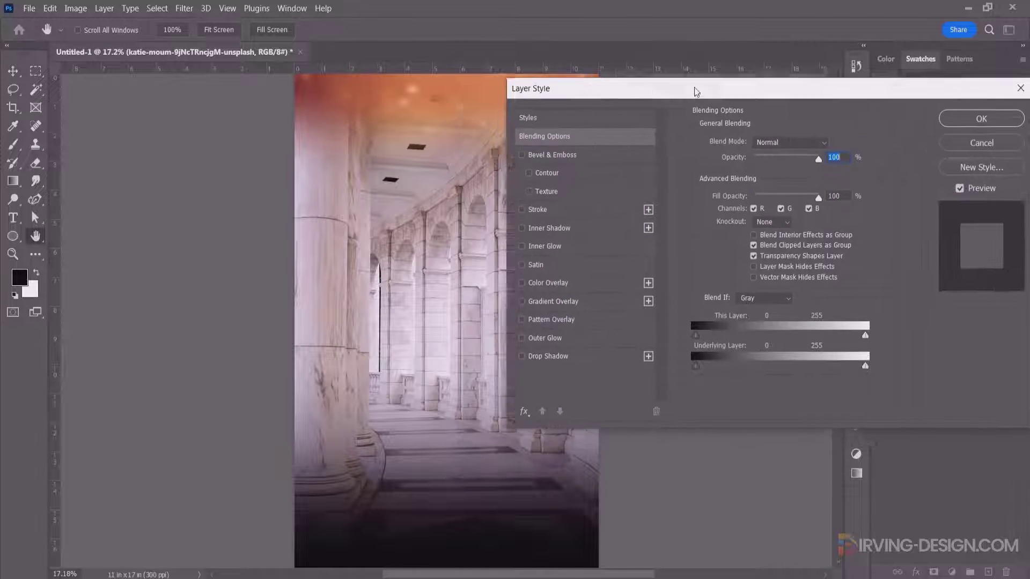
pyautogui.click(618, 289)
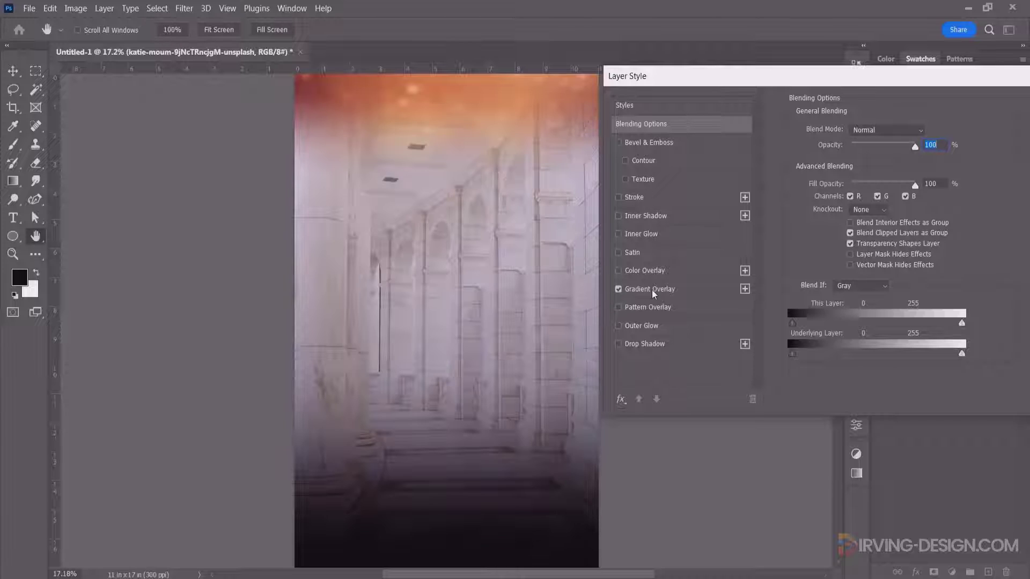
pyautogui.click(650, 289)
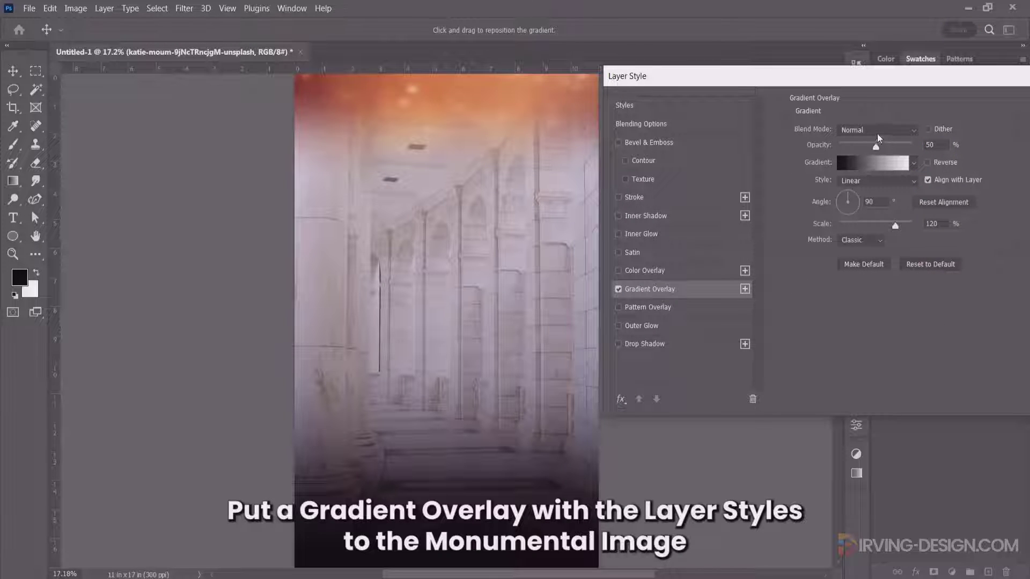
# Use the Basics Foreground to Transparent gradient at about 62% opacity
pyautogui.click(876, 163)
pyautogui.click(590, 95)
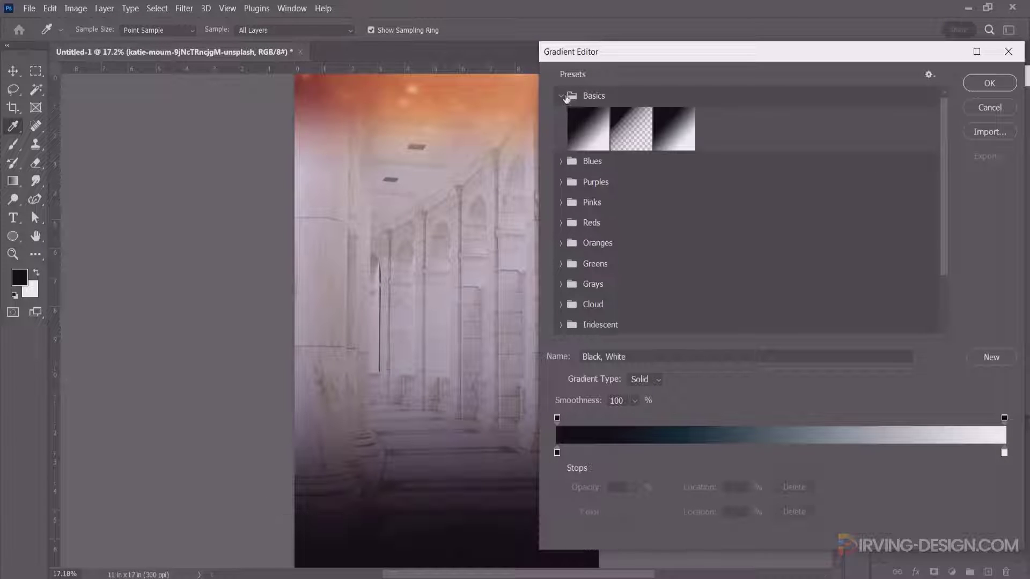
pyautogui.click(632, 142)
pyautogui.click(989, 83)
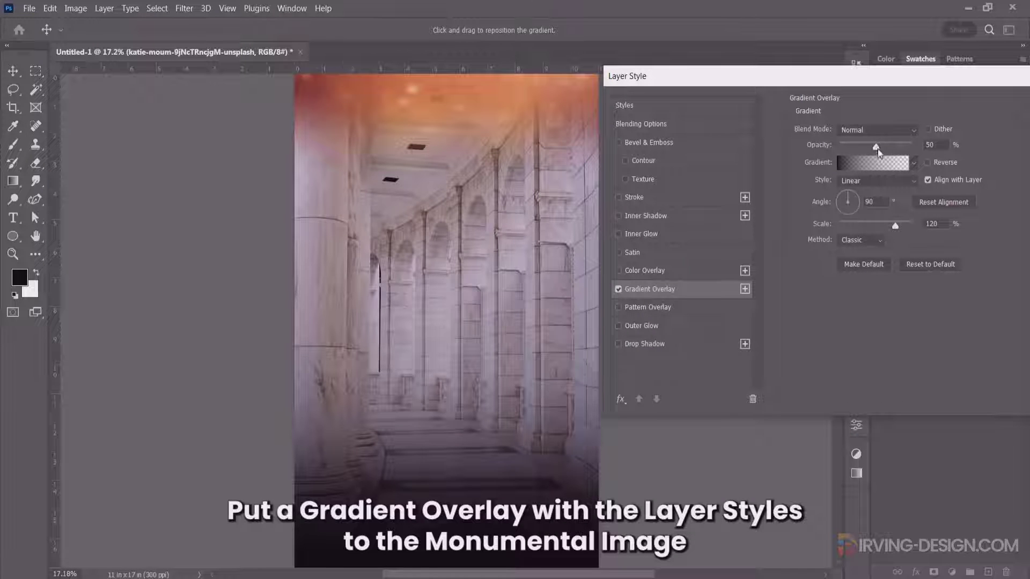
pyautogui.moveTo(876, 147); pyautogui.dragTo(881, 147)
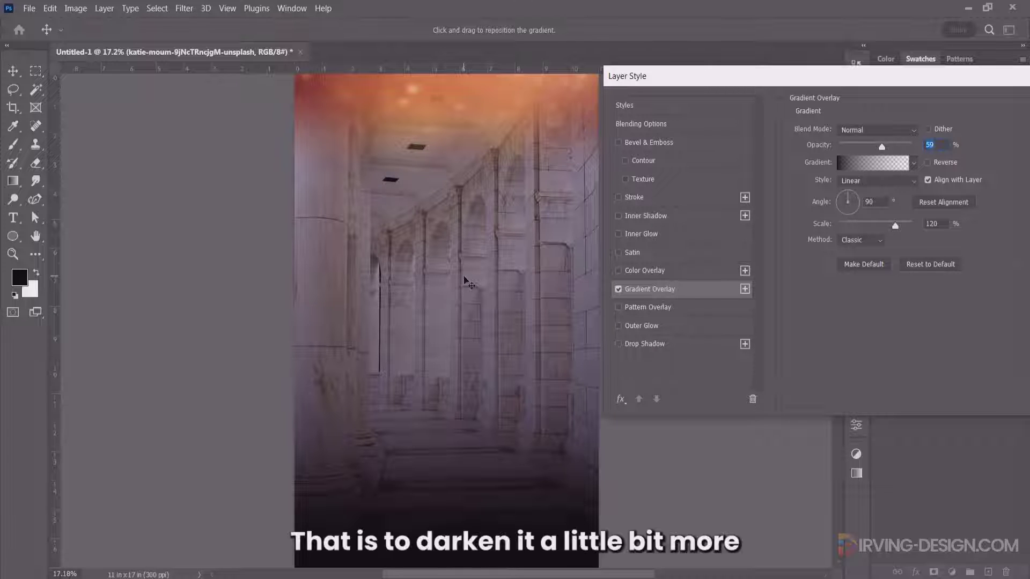
pyautogui.moveTo(881, 146); pyautogui.dragTo(885, 147)
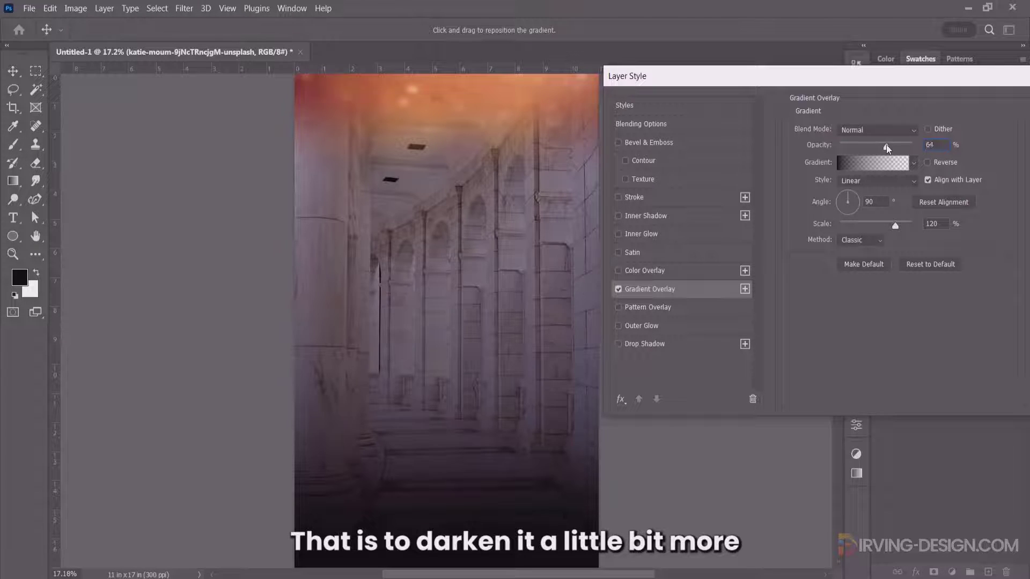
pyautogui.moveTo(852, 76); pyautogui.dragTo(737, 76)
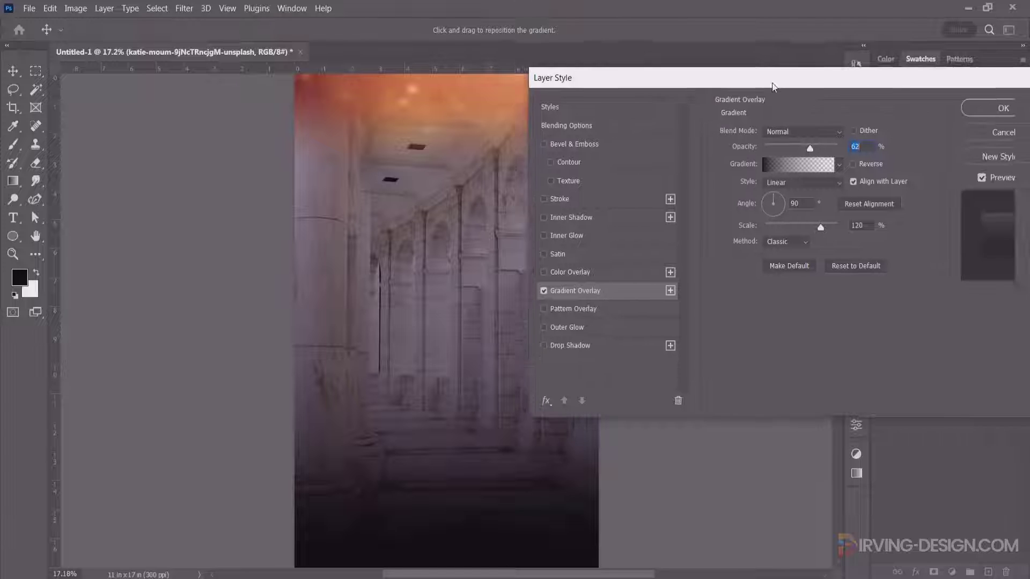
# Accept the layer style and set Color Balance midtones to -29/+8/+29
pyautogui.click(959, 106)
pyautogui.hotkey('ctrl', 'b')
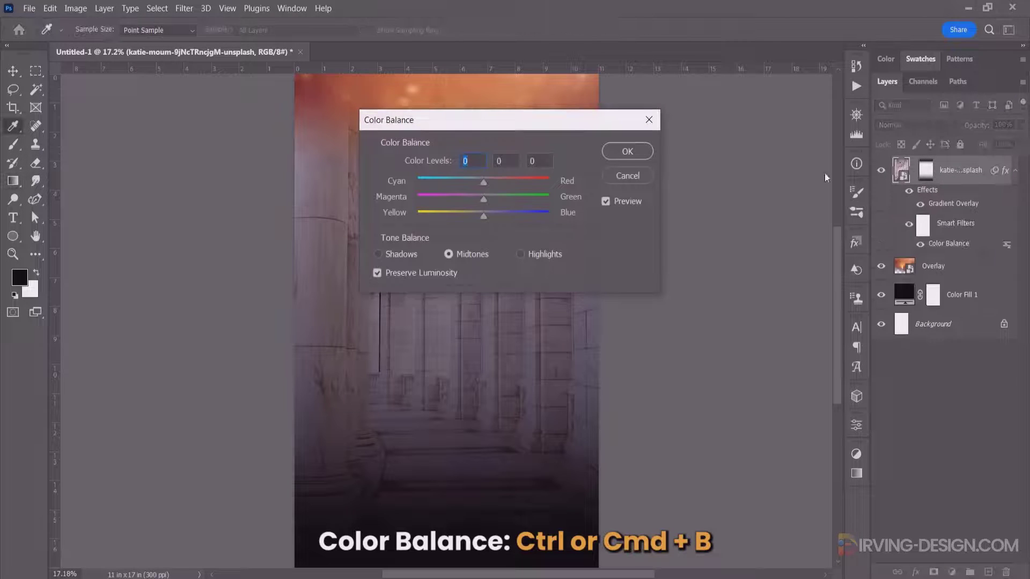
pyautogui.moveTo(575, 120); pyautogui.dragTo(821, 126)
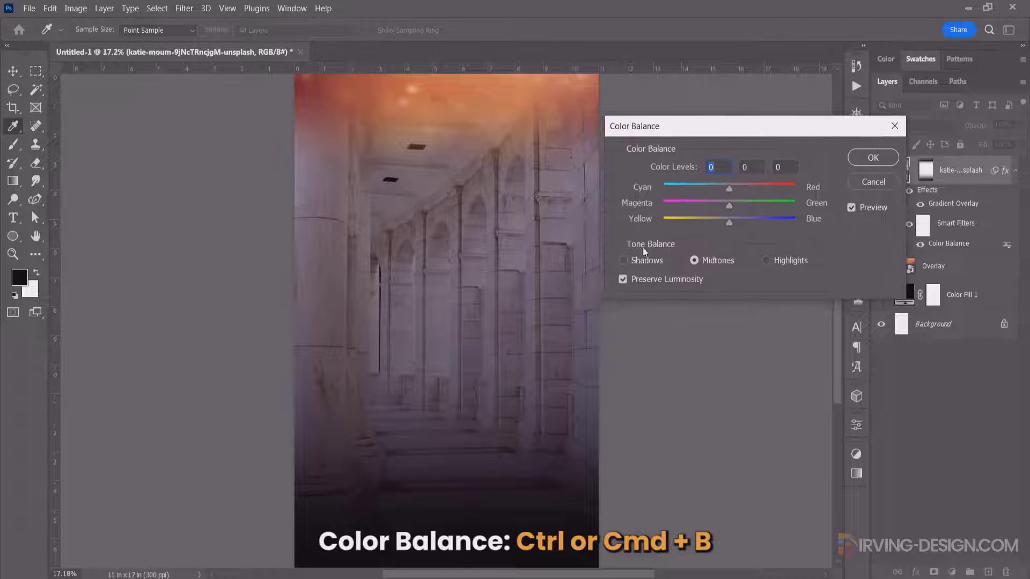
pyautogui.moveTo(716, 189)
pyautogui.mouseDown()
pyautogui.moveTo(745, 220)
pyautogui.moveTo(734, 204)
pyautogui.mouseUp()
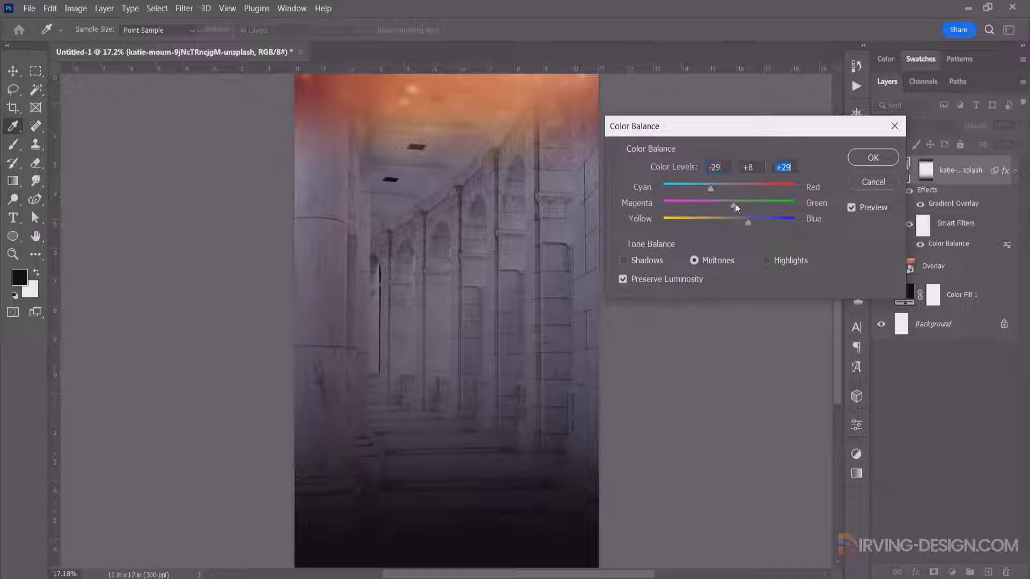
# Nudge the shadows toward green and set highlights to -22/0/+32
pyautogui.click(643, 257)
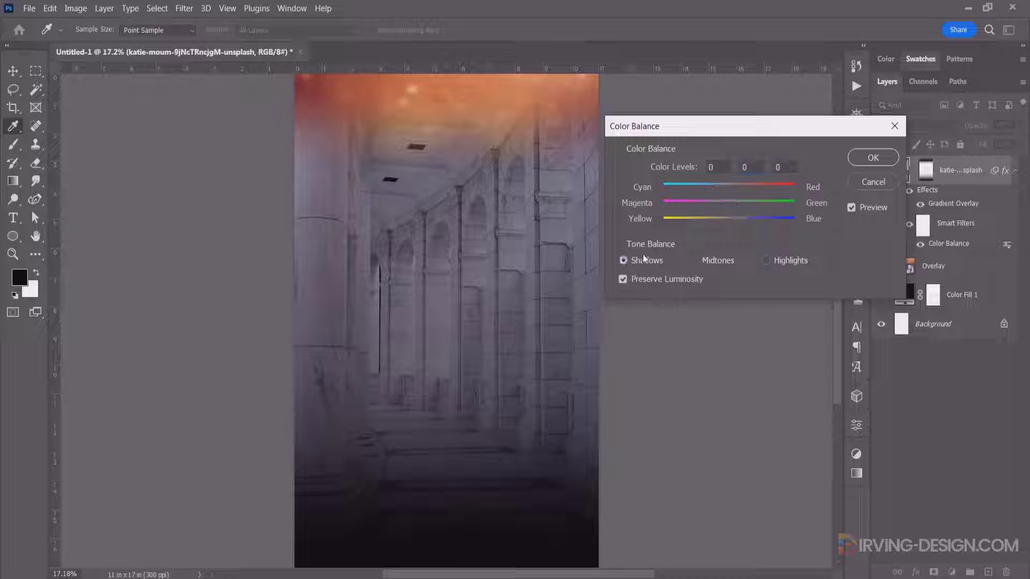
pyautogui.moveTo(734, 209); pyautogui.dragTo(738, 212)
pyautogui.click(765, 260)
pyautogui.moveTo(729, 188); pyautogui.dragTo(738, 221)
pyautogui.moveTo(757, 223)
pyautogui.mouseDown()
pyautogui.moveTo(724, 206)
pyautogui.moveTo(716, 189)
pyautogui.mouseUp()
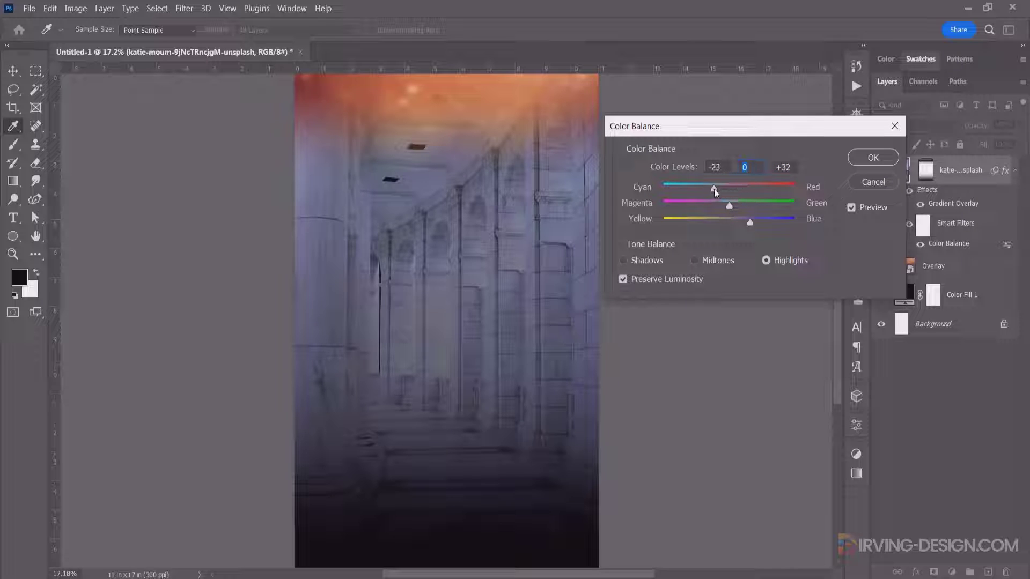
# Add a clipped Exposure layer: exposure -0.67, offset -0.1375, gamma 0.81
pyautogui.click(873, 157)
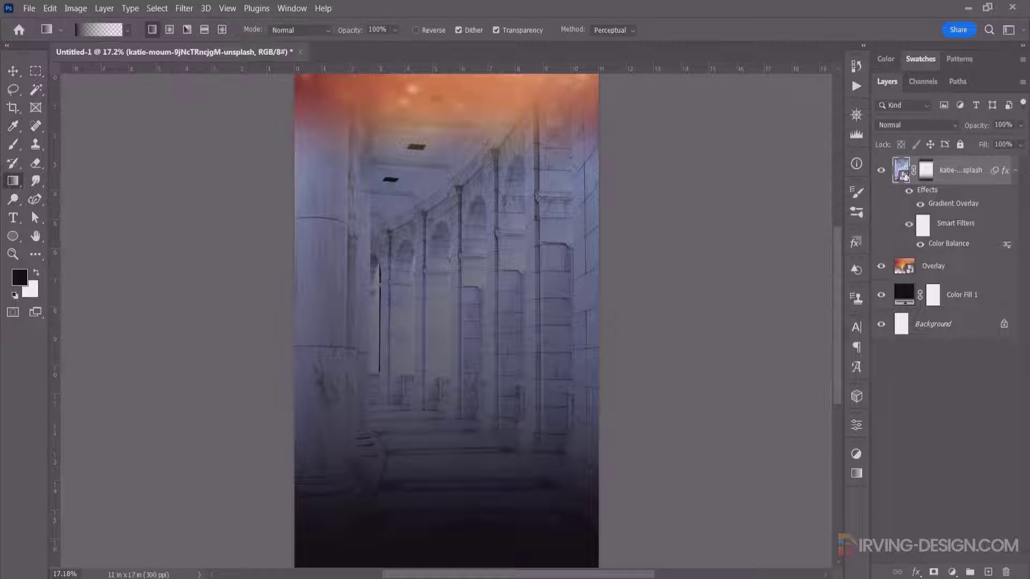
pyautogui.click(954, 572)
pyautogui.click(950, 406)
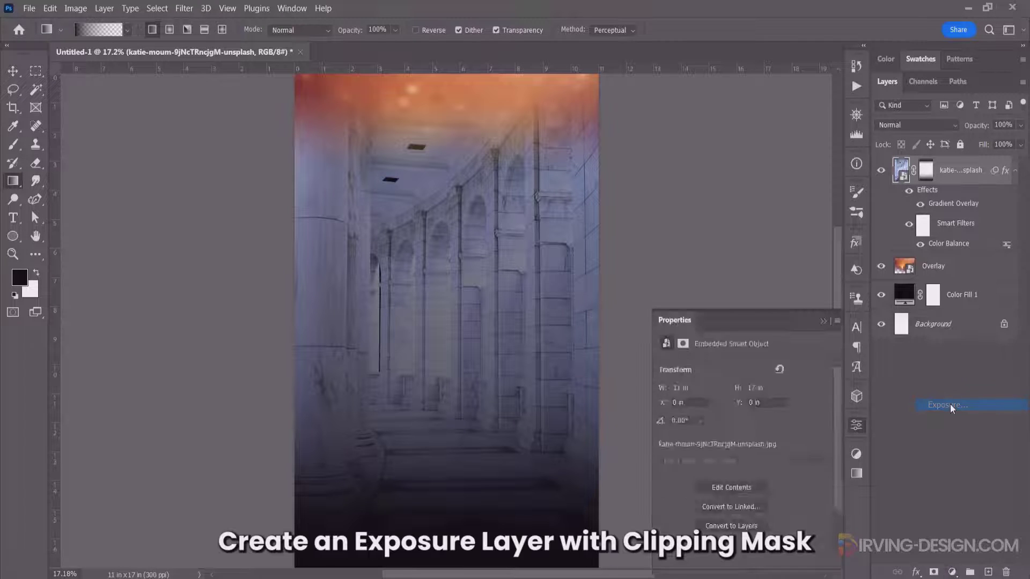
pyautogui.click(742, 561)
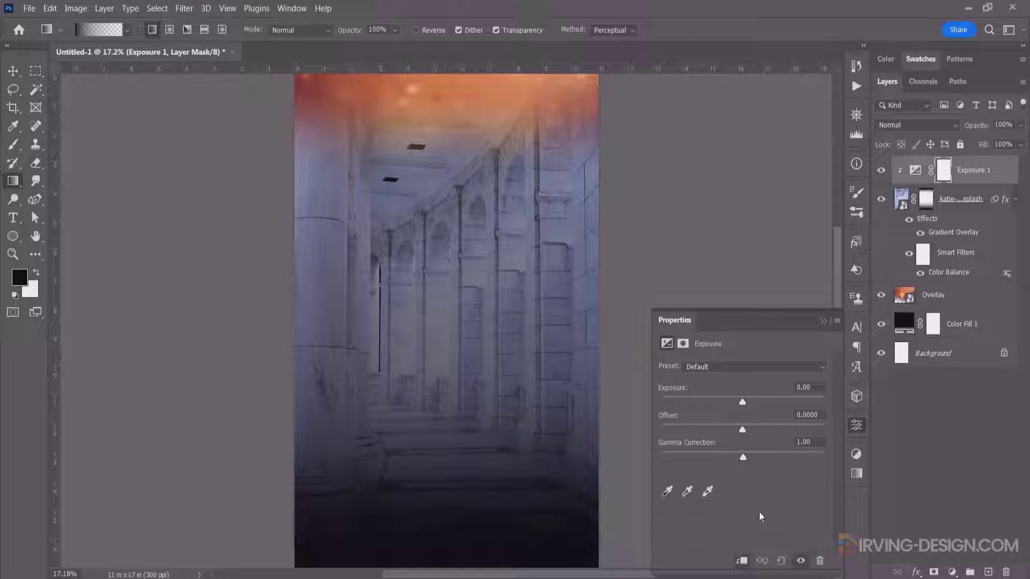
pyautogui.moveTo(742, 402)
pyautogui.mouseDown()
pyautogui.moveTo(747, 430)
pyautogui.moveTo(727, 430)
pyautogui.moveTo(752, 457)
pyautogui.mouseUp()
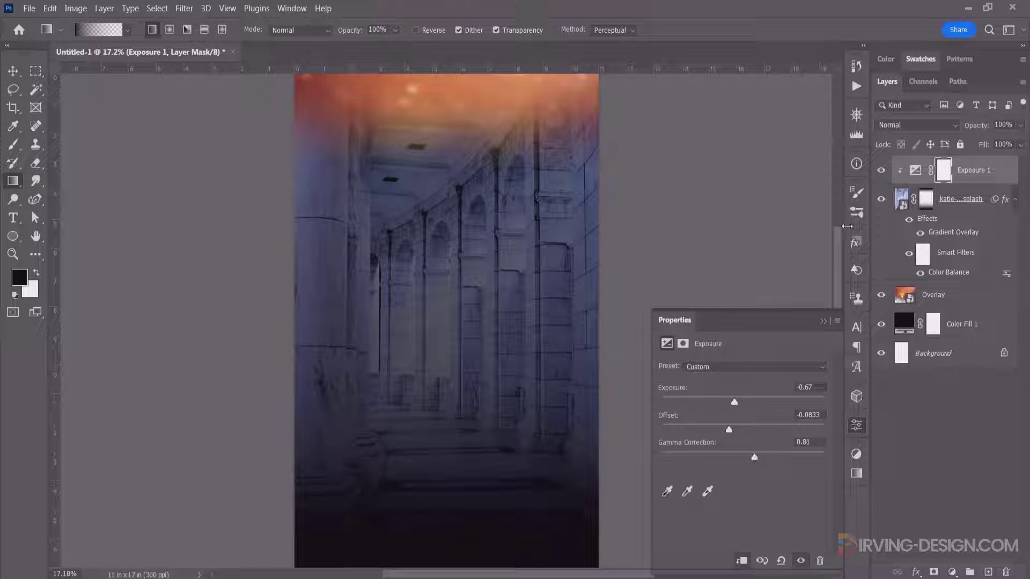
pyautogui.click(880, 170)
pyautogui.moveTo(729, 433); pyautogui.dragTo(717, 434)
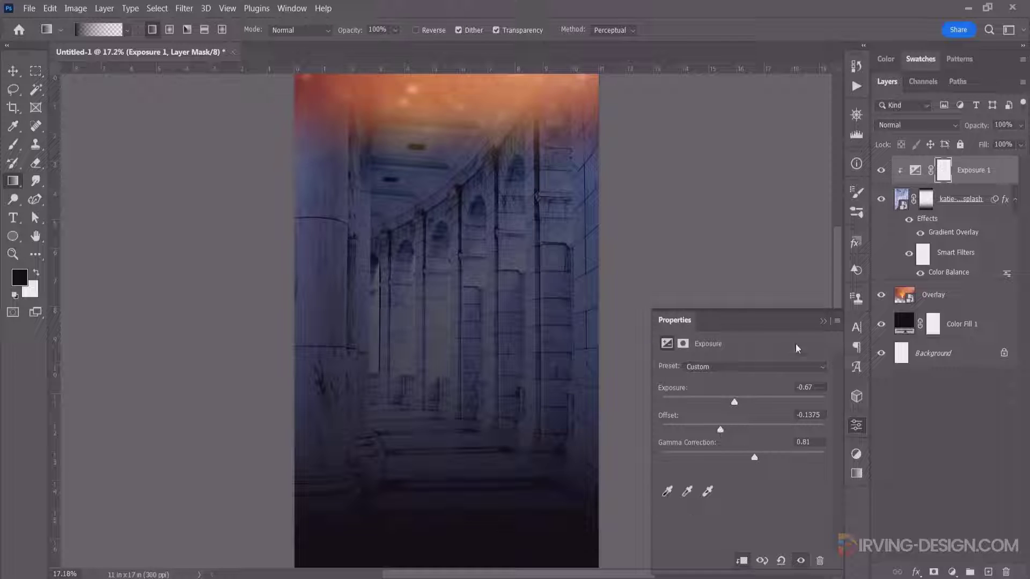
pyautogui.click(823, 321)
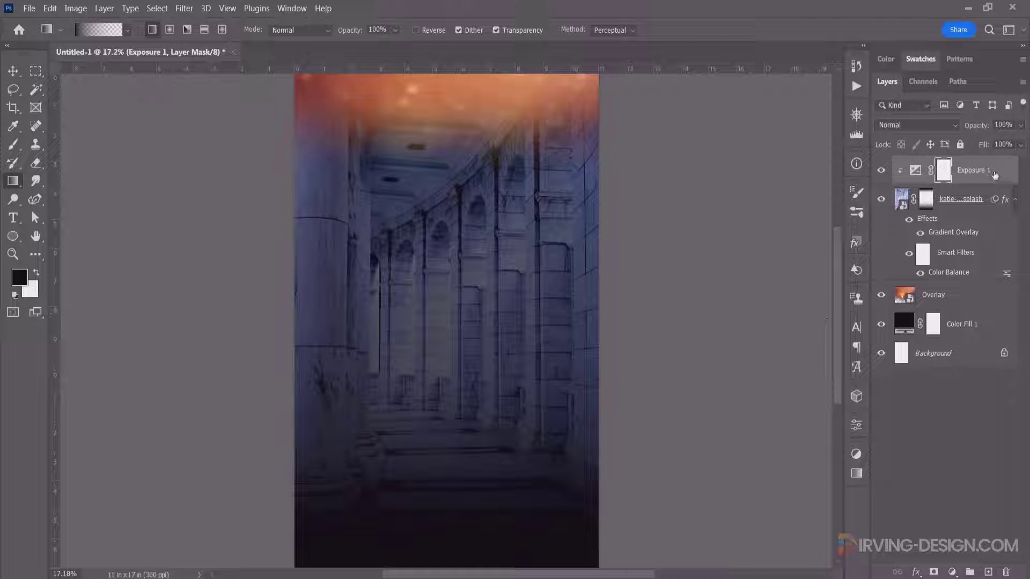
# Group the background layers as BG and open serrate-reloop-turntable.psd
pyautogui.keyDown('shift'); pyautogui.click(988, 332); pyautogui.keyUp('shift')
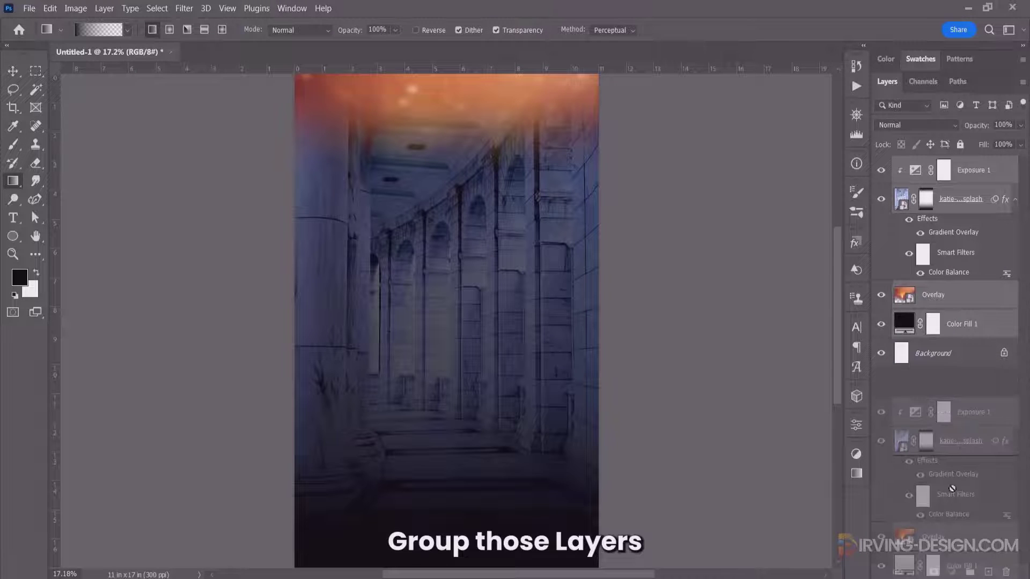
pyautogui.moveTo(1004, 171); pyautogui.dragTo(970, 572)
pyautogui.doubleClick(930, 165)
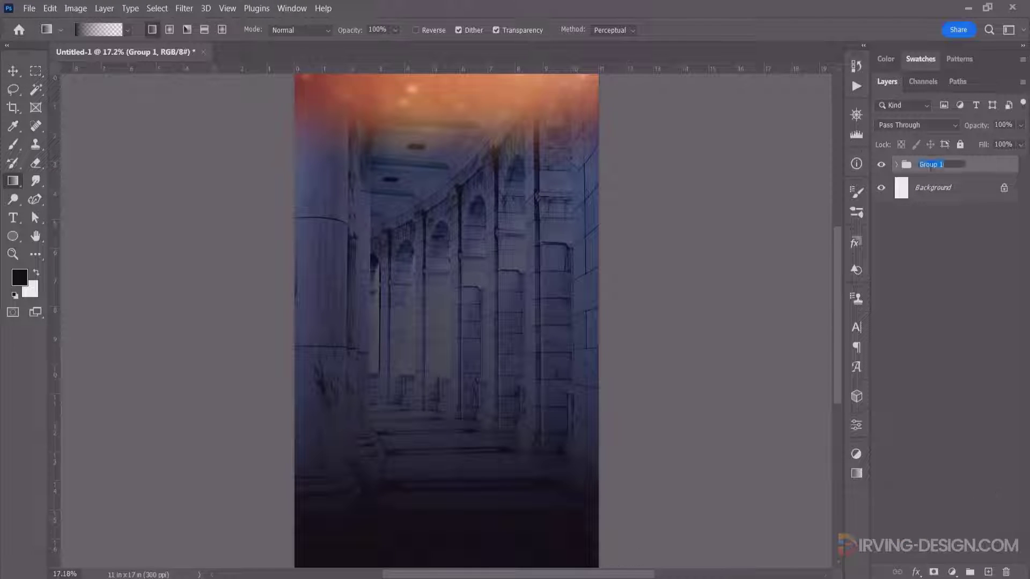
pyautogui.write('BG')
pyautogui.press('Return')
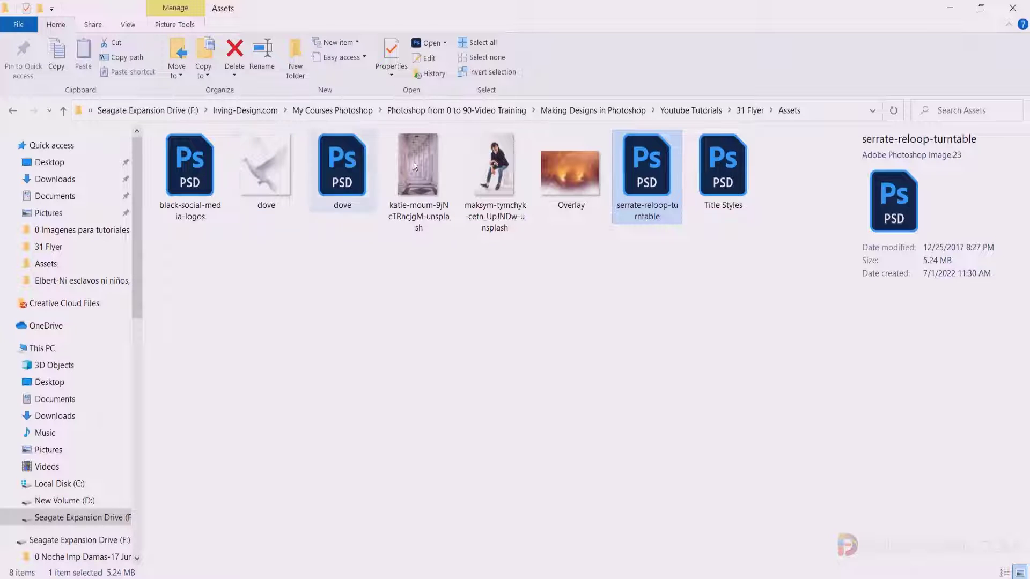
pyautogui.doubleClick(645, 174)
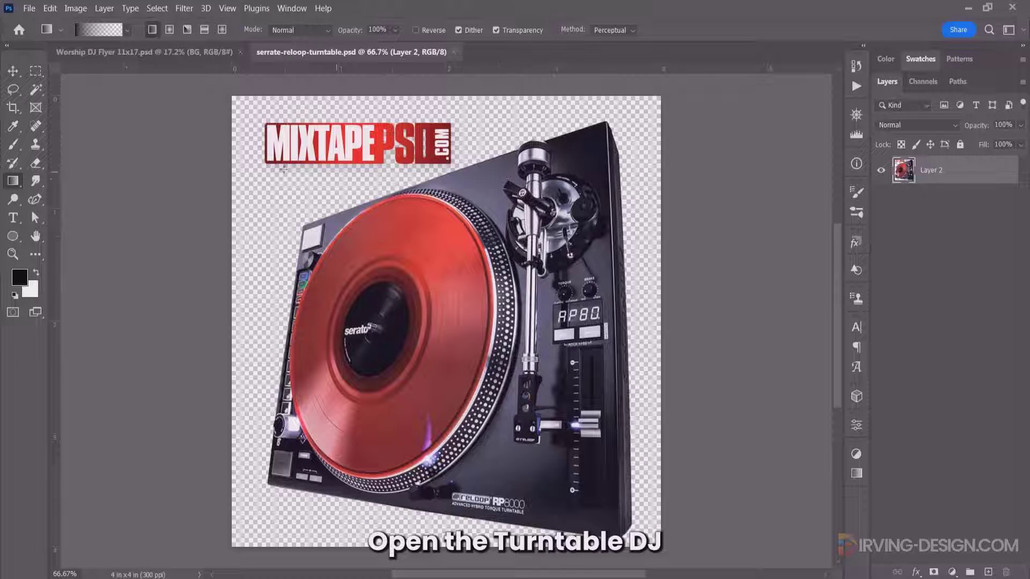
# Erase the red MIXTAPEPSD logo and drag the turntable toward the Worship DJ Flyer tab
pyautogui.click(35, 162)
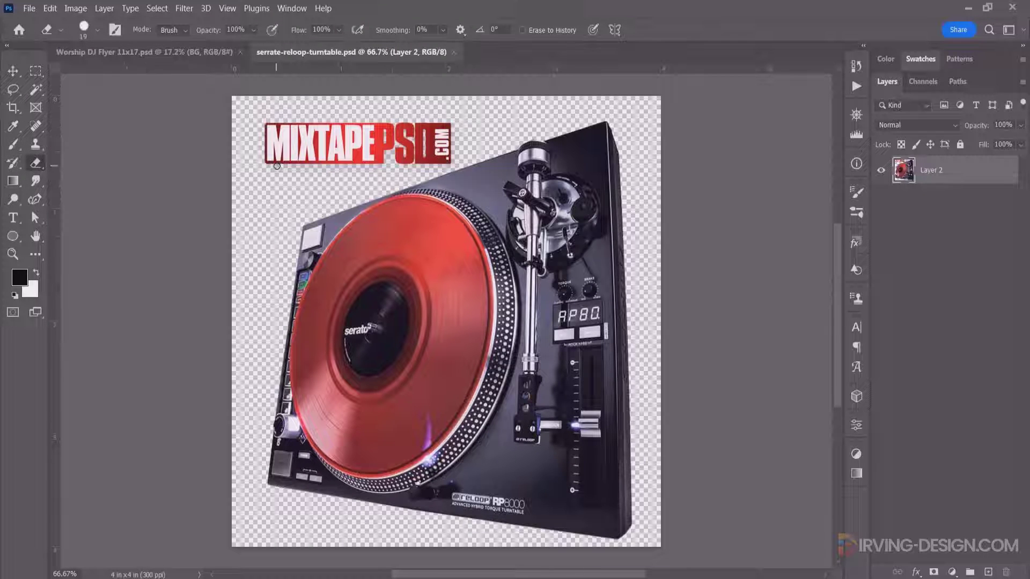
pyautogui.press(']')
pyautogui.press(']')
pyautogui.press(']')
pyautogui.moveTo(365, 142)
pyautogui.mouseDown()
pyautogui.moveTo(297, 151)
pyautogui.moveTo(395, 152)
pyautogui.mouseUp()
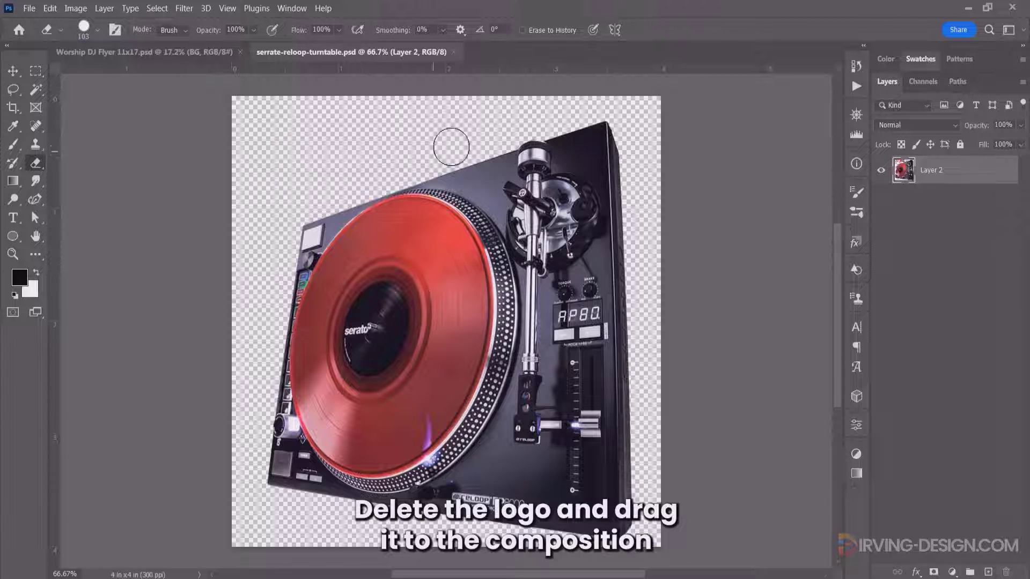
pyautogui.press('v')
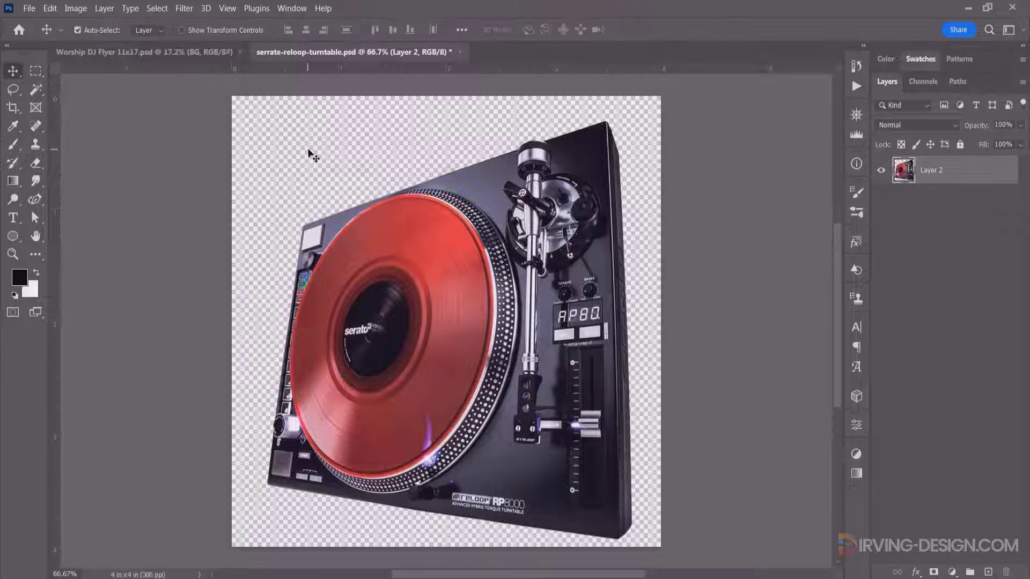
pyautogui.moveTo(472, 298); pyautogui.dragTo(259, 16)
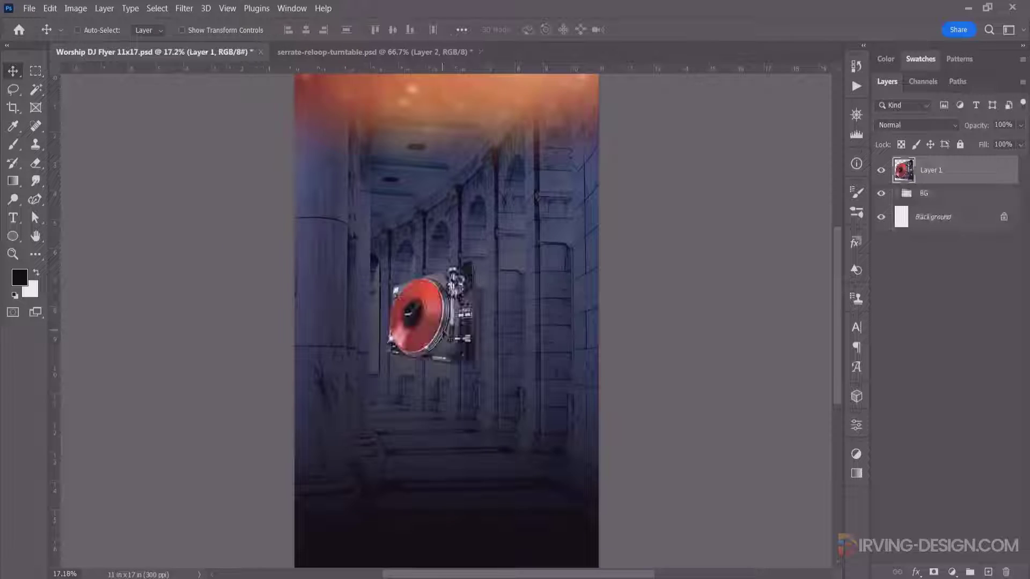
# Drop the turntable in as a smart object, scaled to about 216% at the flyer's centre
pyautogui.moveTo(260, 65); pyautogui.dragTo(465, 374)
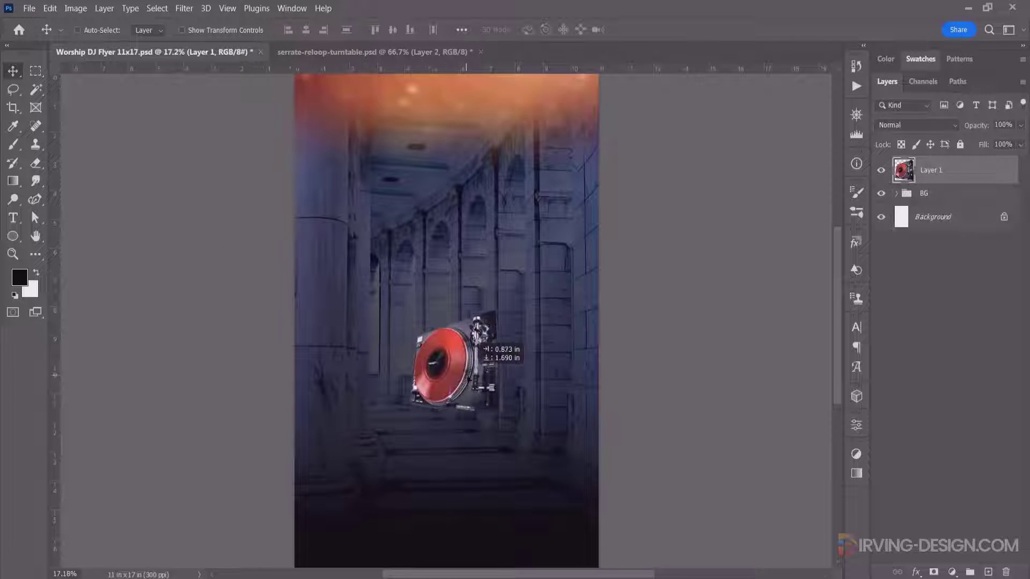
pyautogui.rightClick(950, 171)
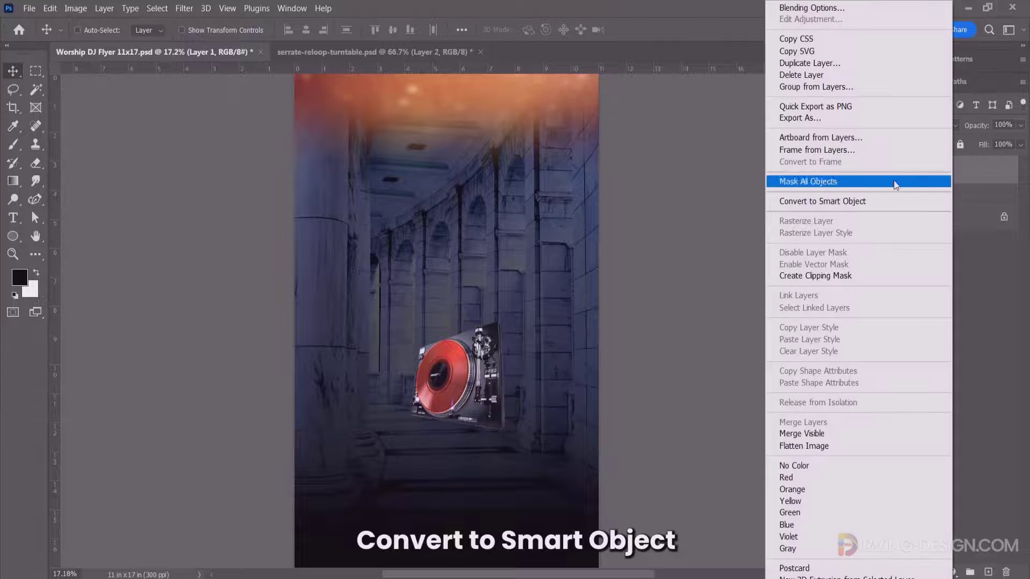
pyautogui.click(894, 201)
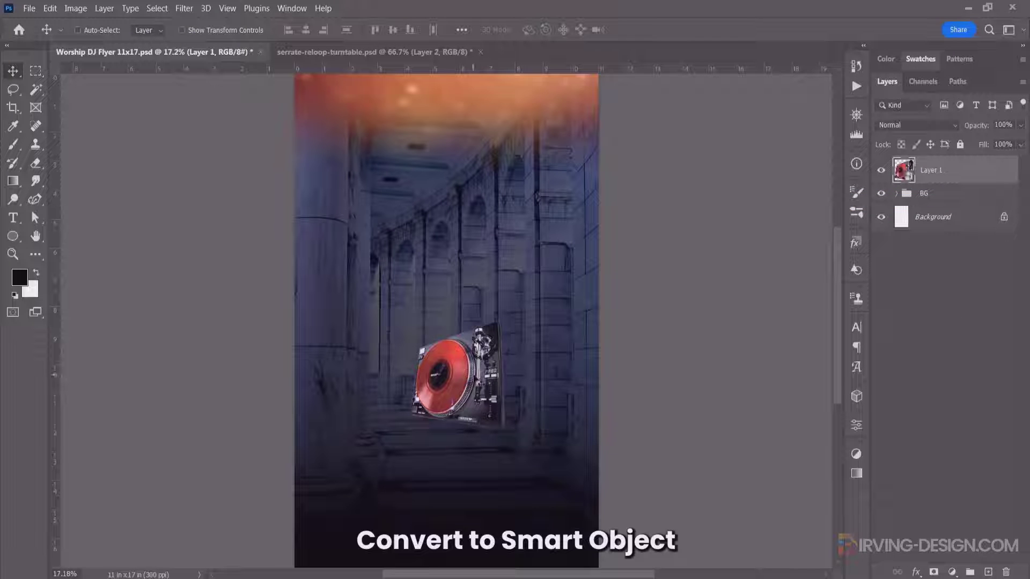
pyautogui.hotkey('ctrl', 't')
pyautogui.moveTo(503, 436); pyautogui.dragTo(551, 439)
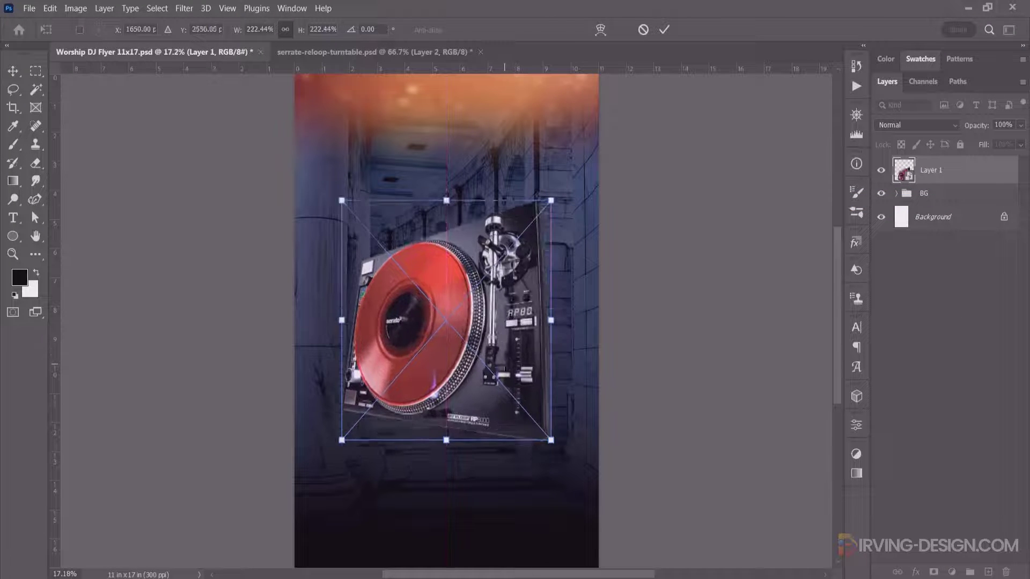
pyautogui.moveTo(445, 321); pyautogui.dragTo(445, 354)
pyautogui.click(664, 30)
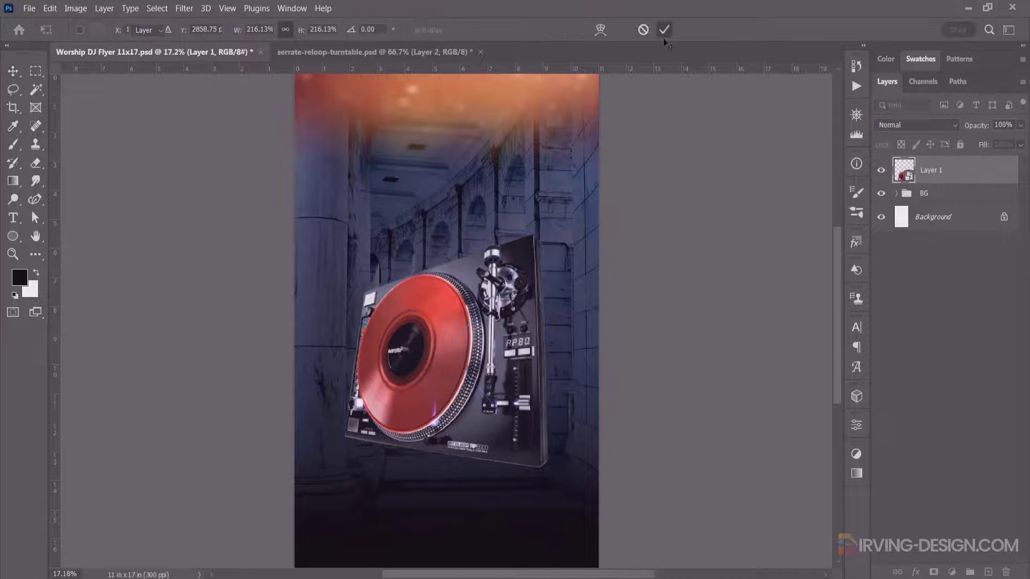
# Scale the colonnade photo in the BG group up to about 119%
pyautogui.click(896, 194)
pyautogui.click(965, 245)
pyautogui.hotkey('ctrl', 't')
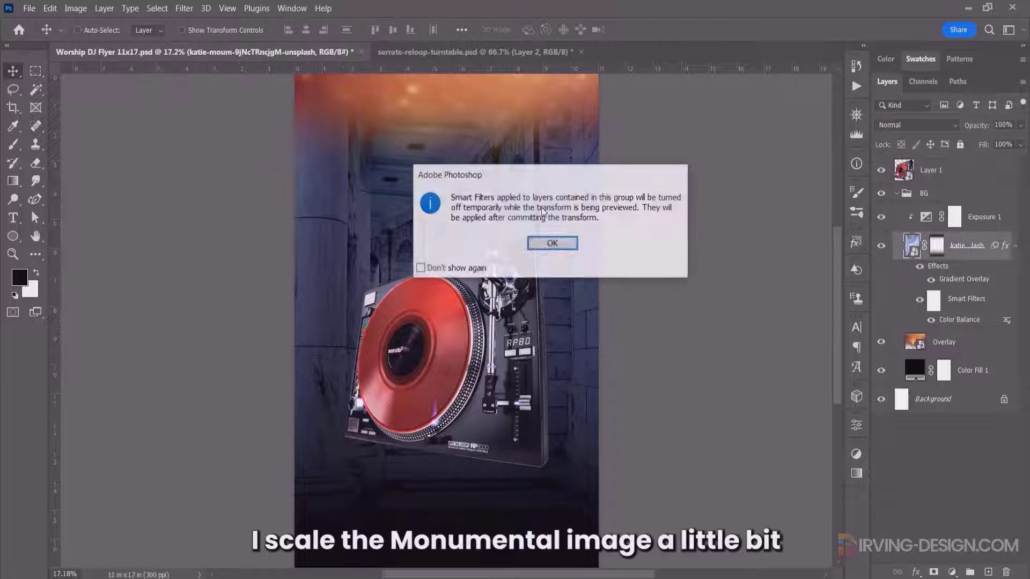
pyautogui.click(551, 244)
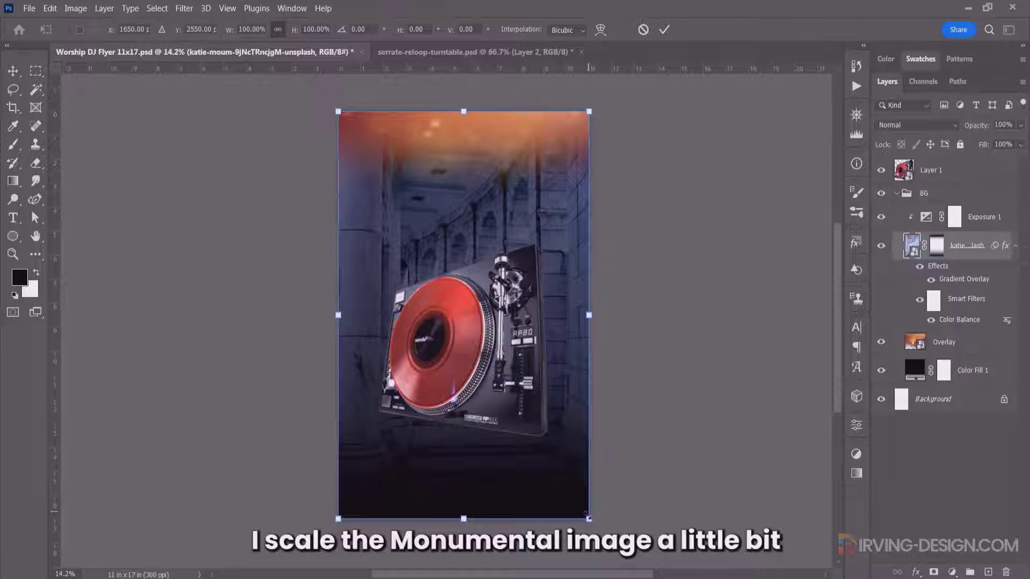
pyautogui.moveTo(589, 519); pyautogui.dragTo(709, 548)
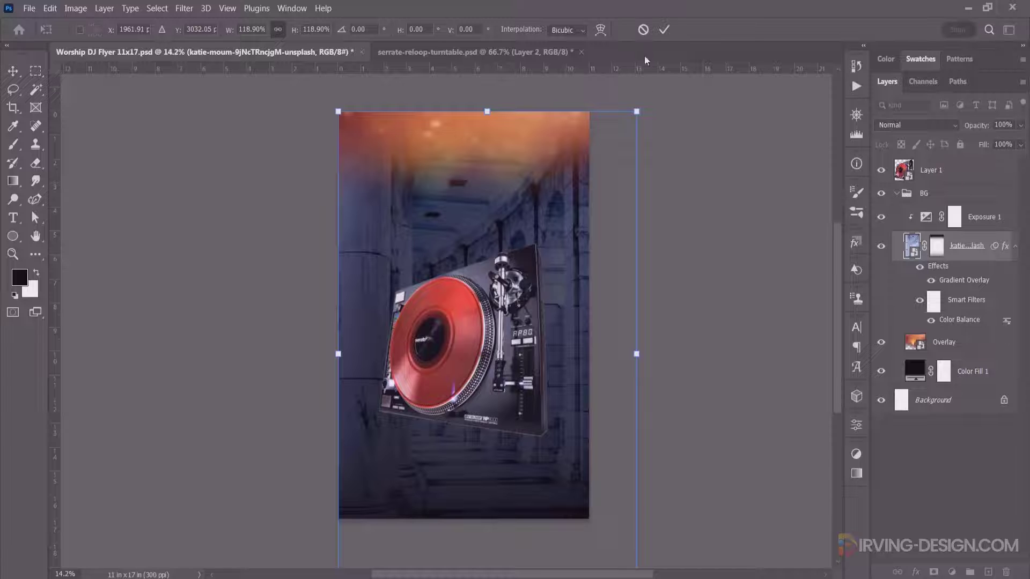
pyautogui.press('Return')
pyautogui.scroll(2, 535, 355)
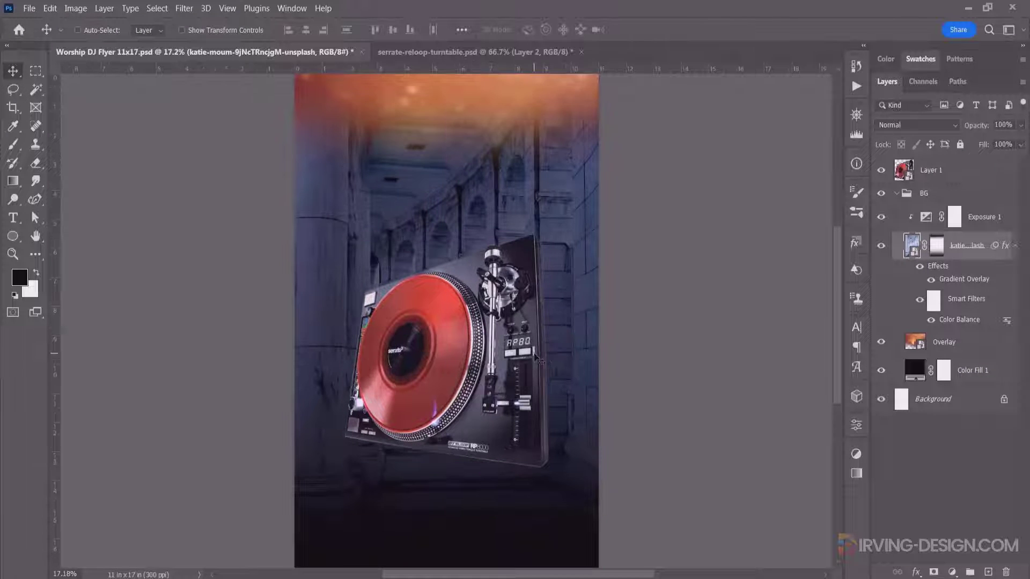
# Select the turntable layer and move it down about 0.7 in
pyautogui.click(896, 193)
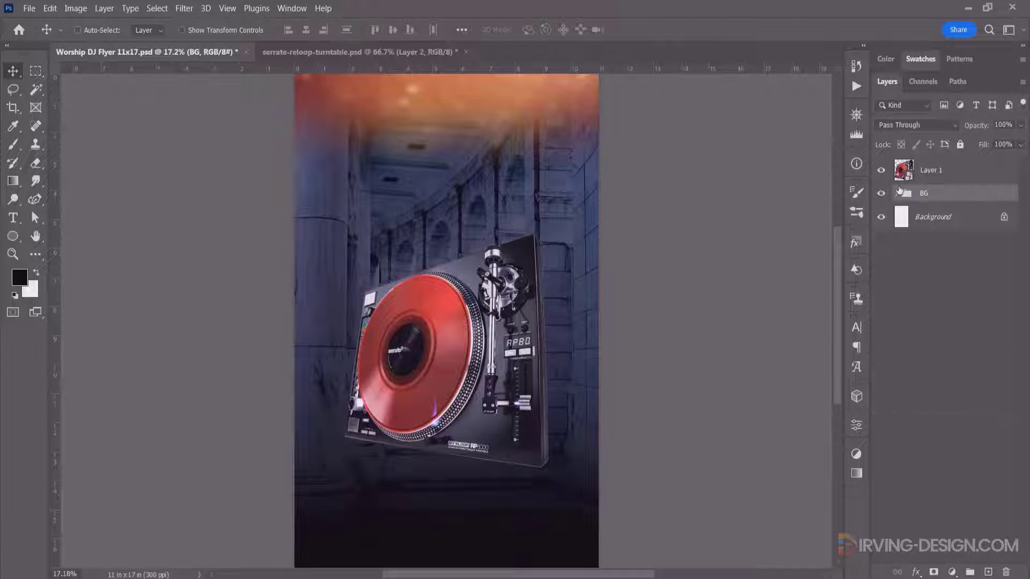
pyautogui.click(898, 172)
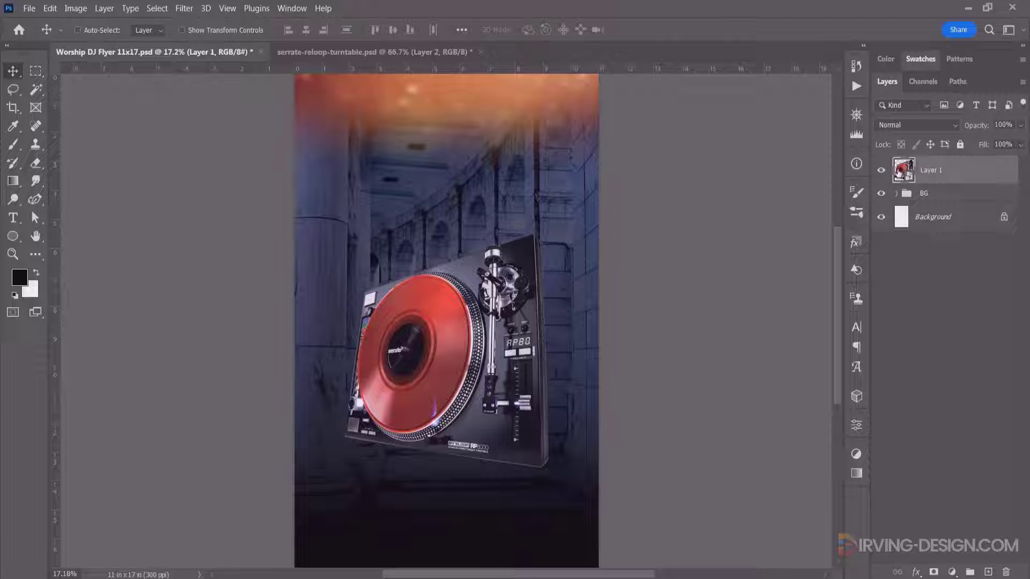
pyautogui.moveTo(469, 349); pyautogui.dragTo(477, 371)
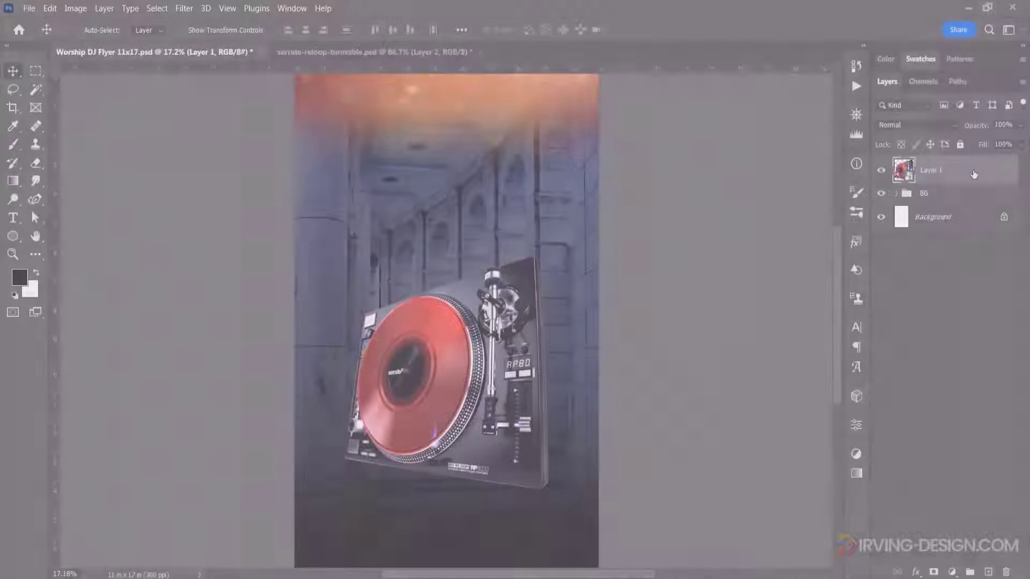
# Give the turntable a dark Gradient Overlay at about 49% opacity and 114% scale
pyautogui.doubleClick(973, 174)
pyautogui.click(509, 289)
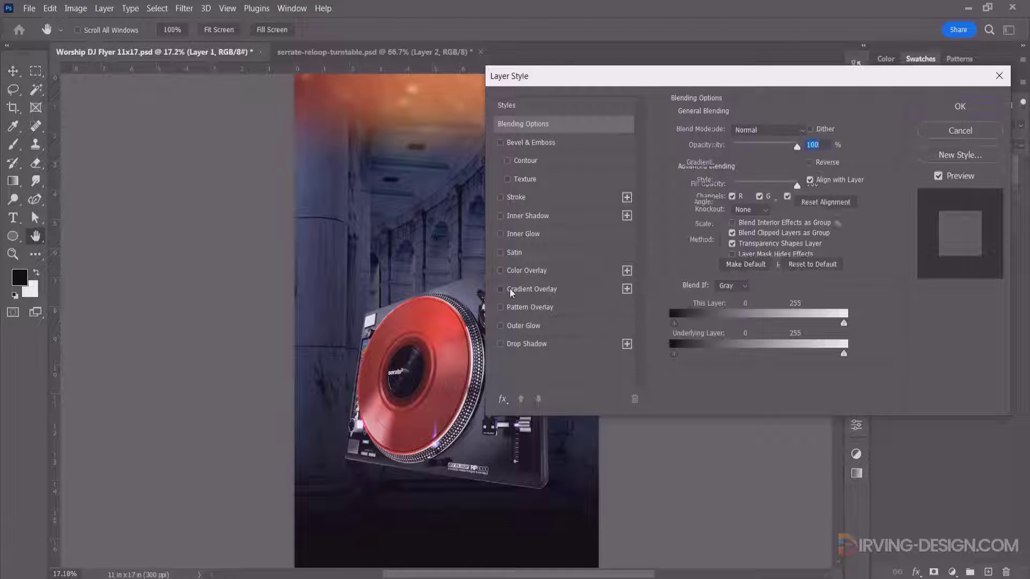
pyautogui.moveTo(562, 84); pyautogui.dragTo(608, 86)
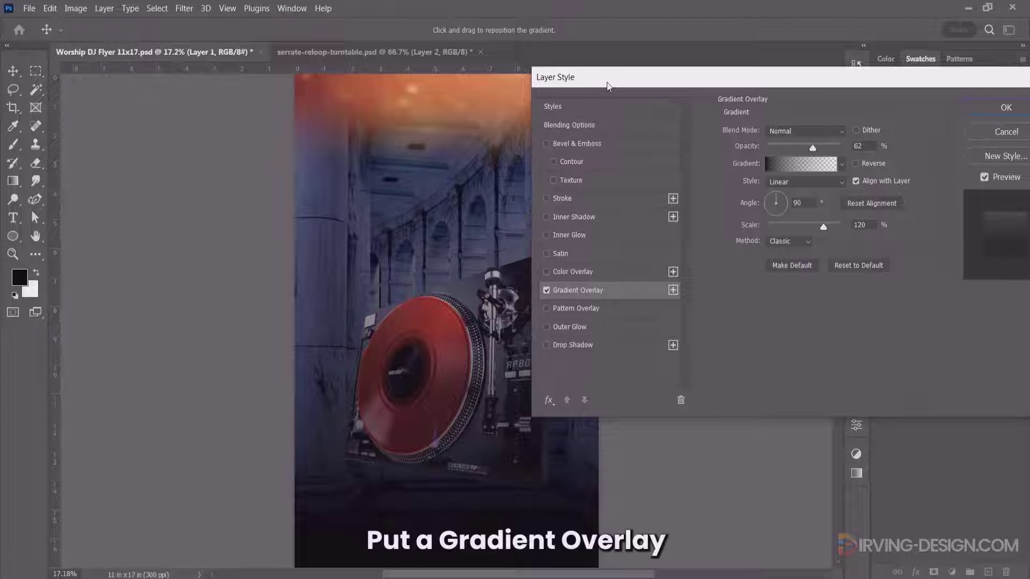
pyautogui.moveTo(812, 148); pyautogui.dragTo(807, 151)
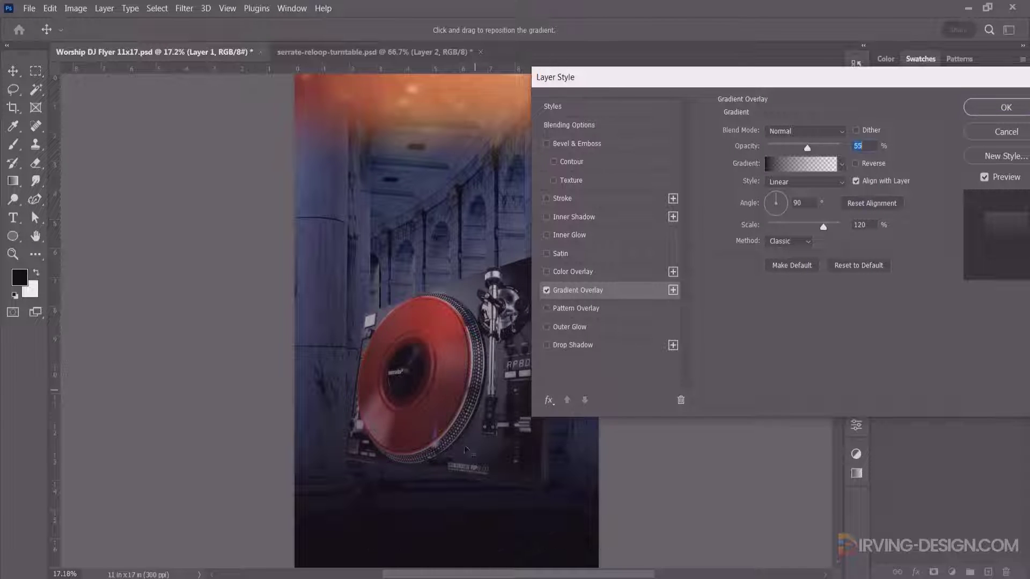
pyautogui.moveTo(456, 397); pyautogui.dragTo(454, 426)
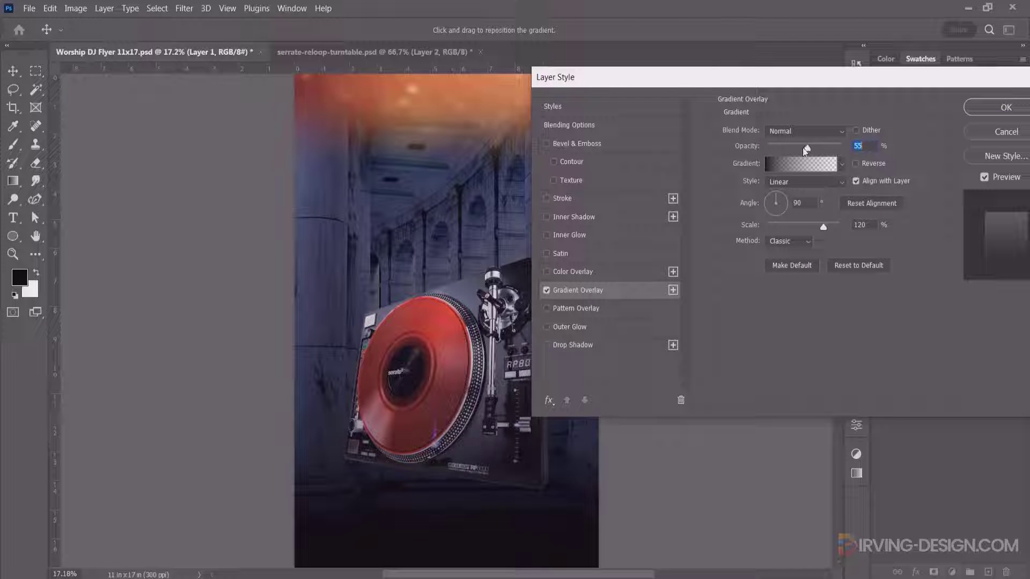
pyautogui.moveTo(804, 151); pyautogui.dragTo(797, 150)
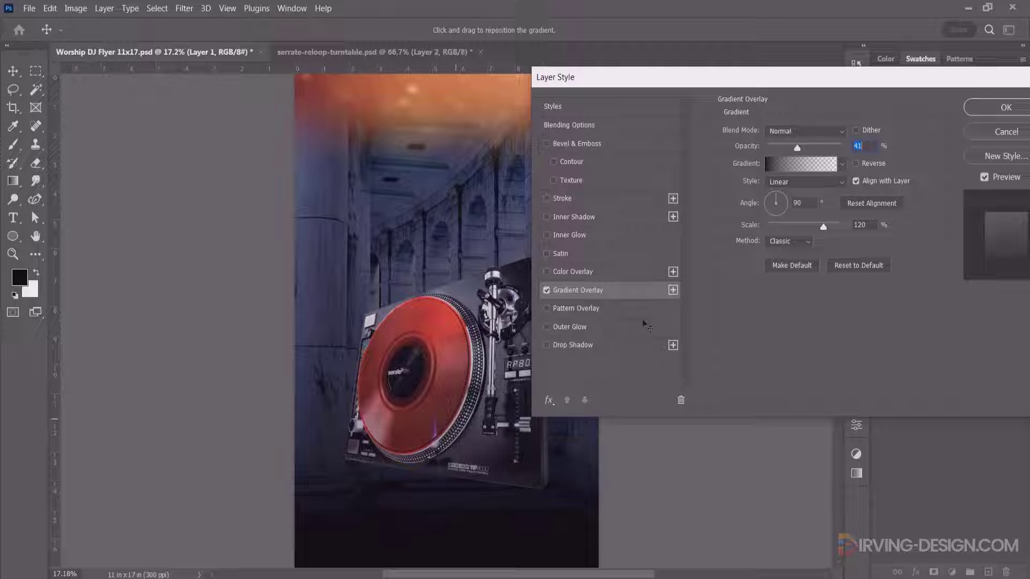
pyautogui.moveTo(831, 227)
pyautogui.mouseDown()
pyautogui.moveTo(807, 228)
pyautogui.moveTo(821, 230)
pyautogui.mouseUp()
pyautogui.moveTo(797, 150); pyautogui.dragTo(805, 146)
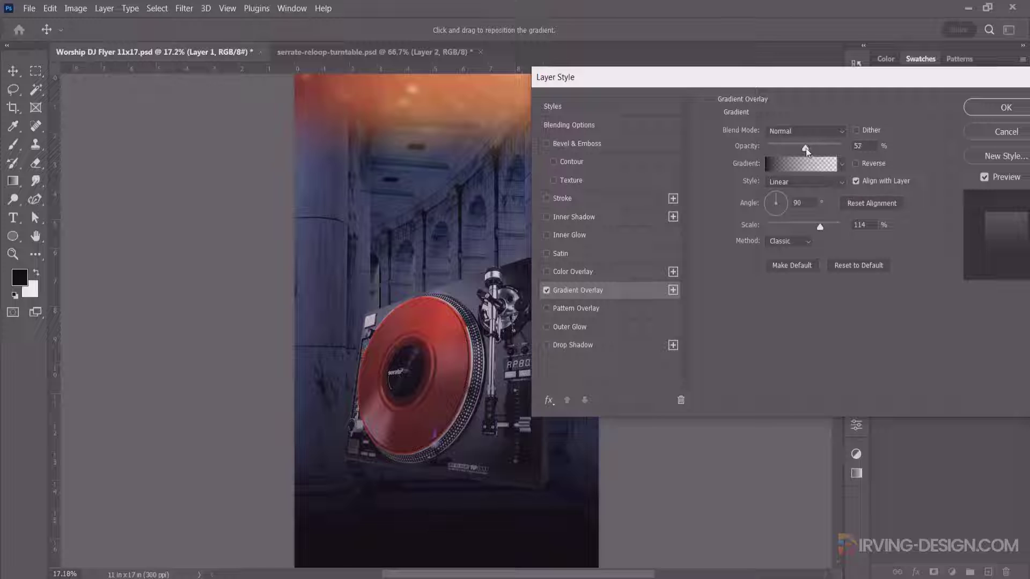
pyautogui.click(988, 105)
# Boost the turntable's contrast with Levels inputs 18, 0.87 and 199
pyautogui.hotkey('ctrl', 'l')
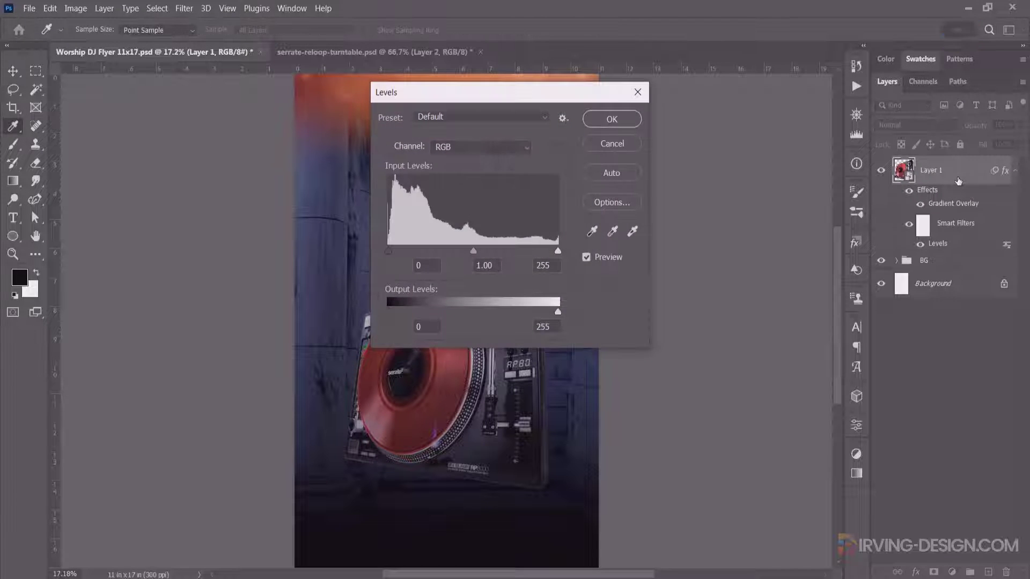
pyautogui.moveTo(572, 85); pyautogui.dragTo(763, 95)
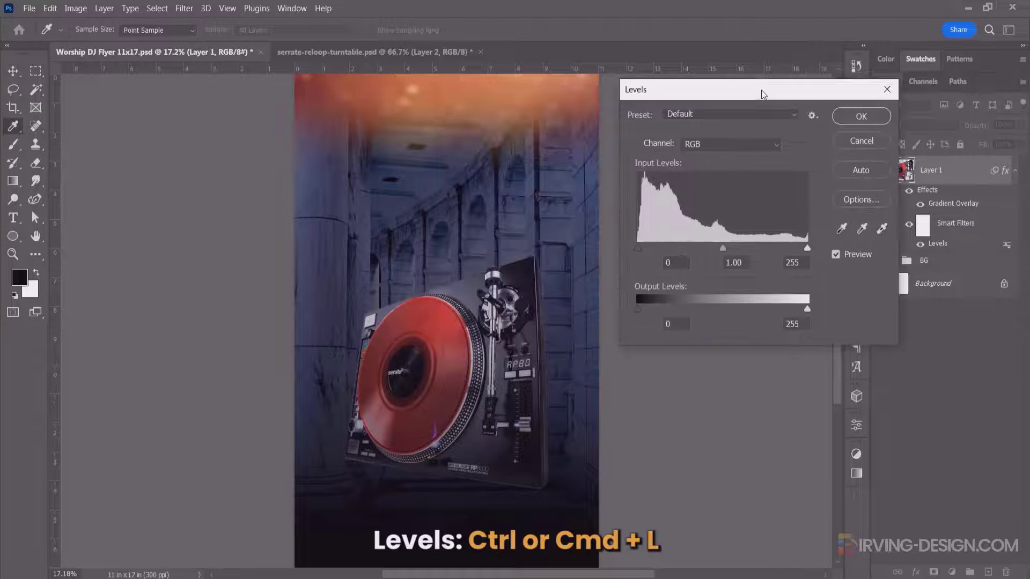
pyautogui.click(724, 248)
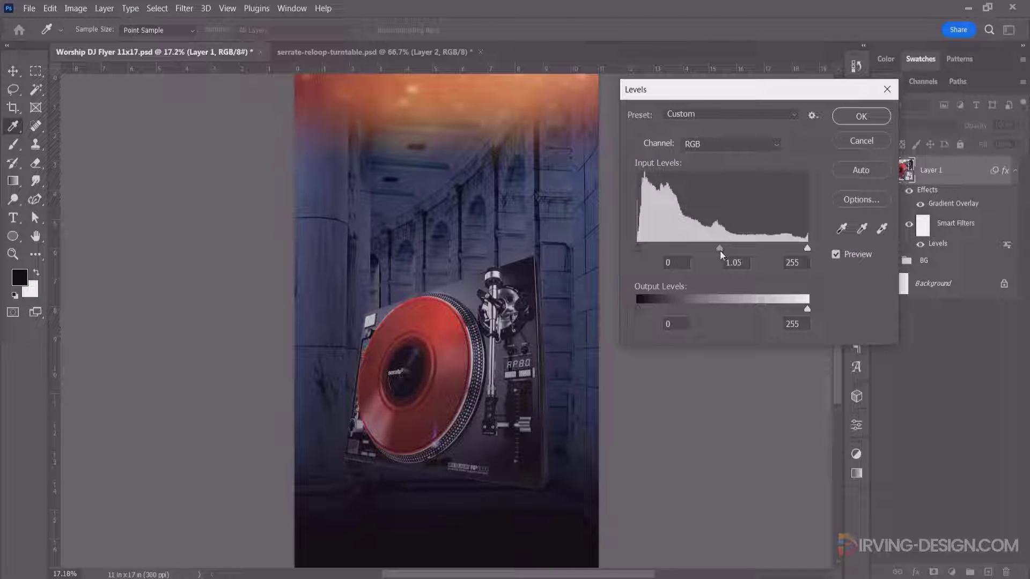
pyautogui.moveTo(639, 250); pyautogui.dragTo(652, 250)
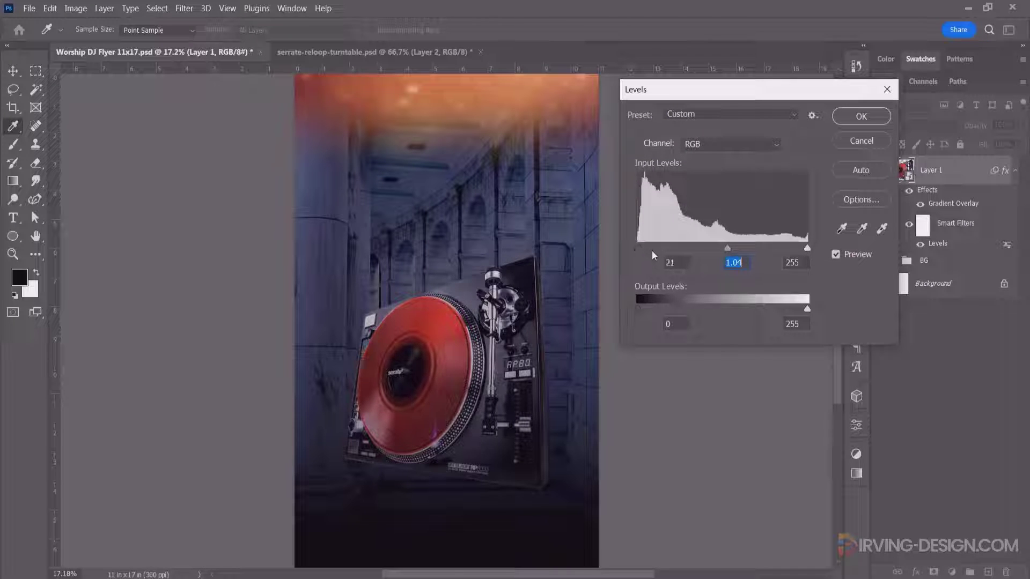
pyautogui.moveTo(806, 249); pyautogui.dragTo(713, 248)
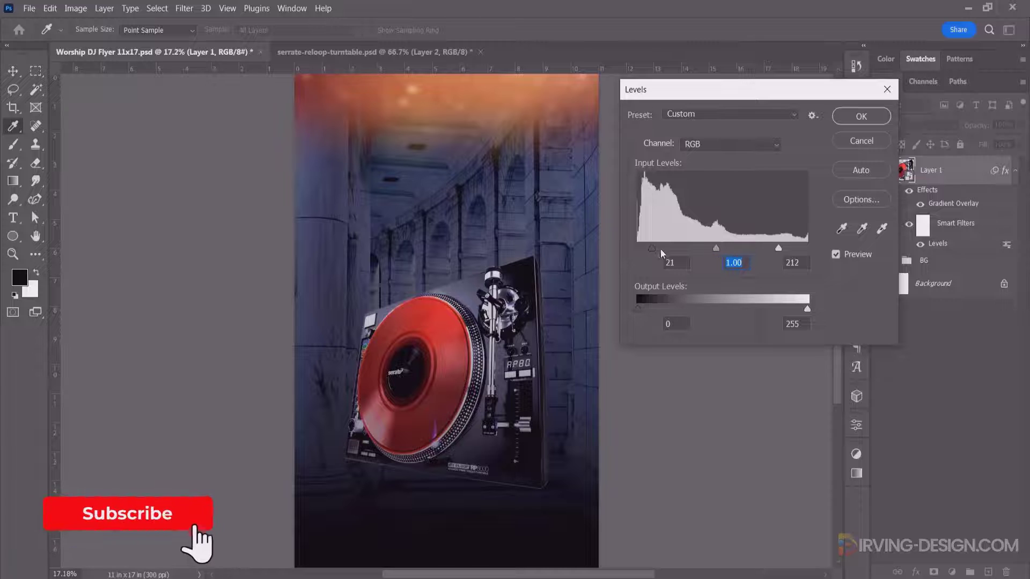
pyautogui.moveTo(651, 249); pyautogui.dragTo(649, 249)
pyautogui.moveTo(777, 250); pyautogui.dragTo(716, 248)
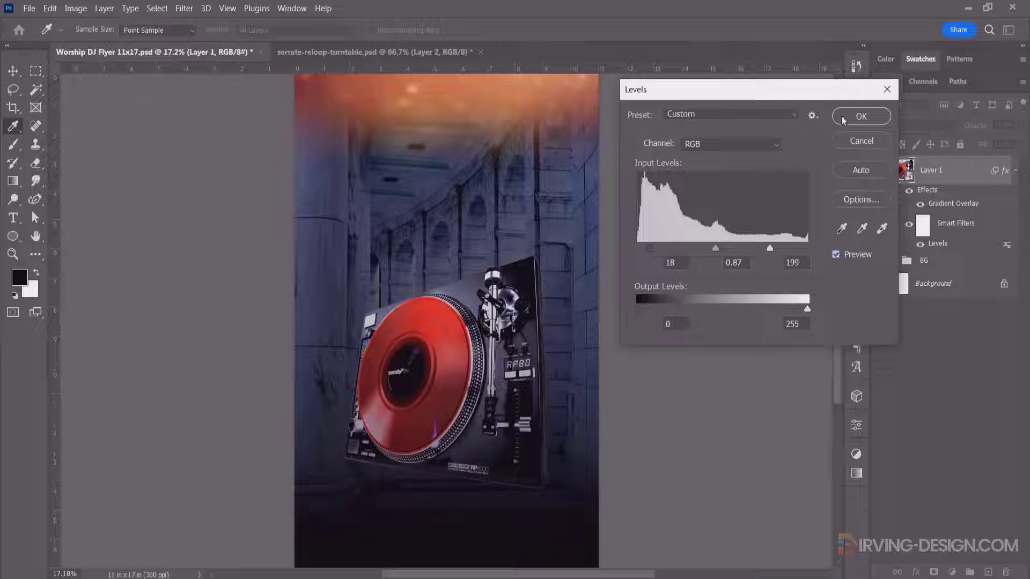
pyautogui.click(861, 116)
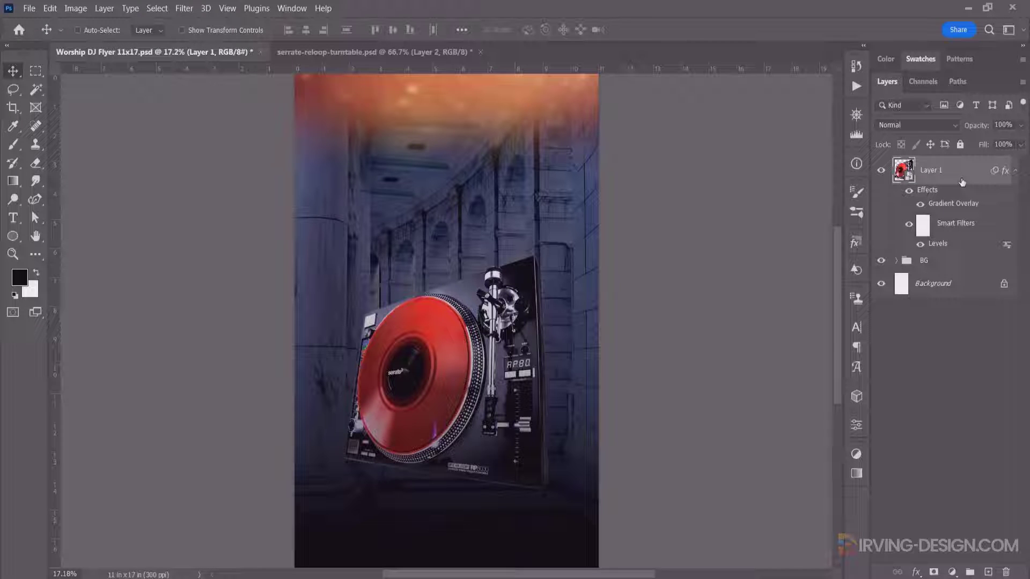
# Put the turntable layer into a new group named DJ Turntable and collapse it
pyautogui.hotkey('ctrl', 'g')
pyautogui.doubleClick(927, 165)
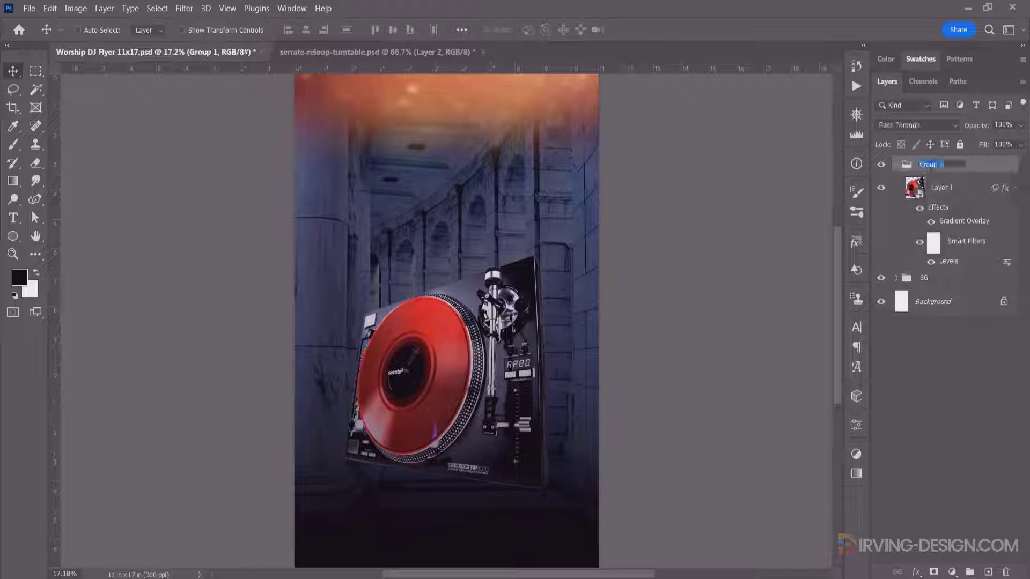
pyautogui.write('G')
pyautogui.write('ble')
pyautogui.press('Return')
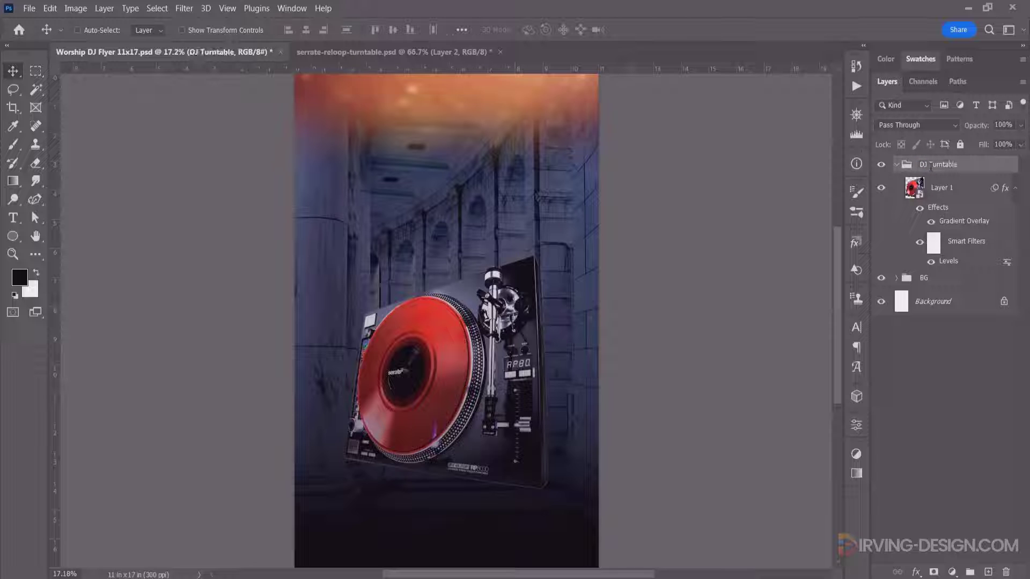
pyautogui.click(897, 165)
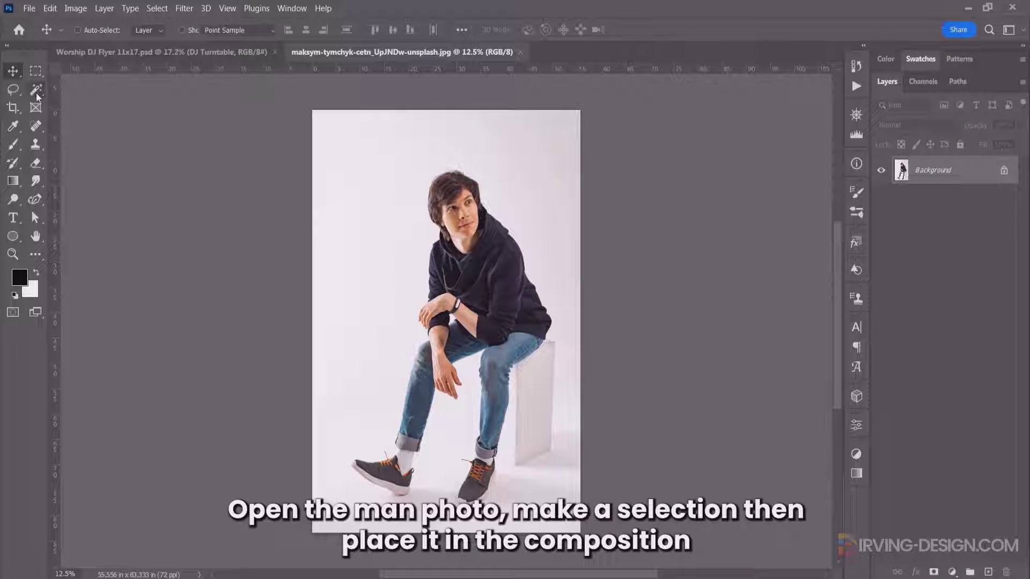
# Select the man with Select Subject and copy him onto a new Layer 1
pyautogui.click(36, 91)
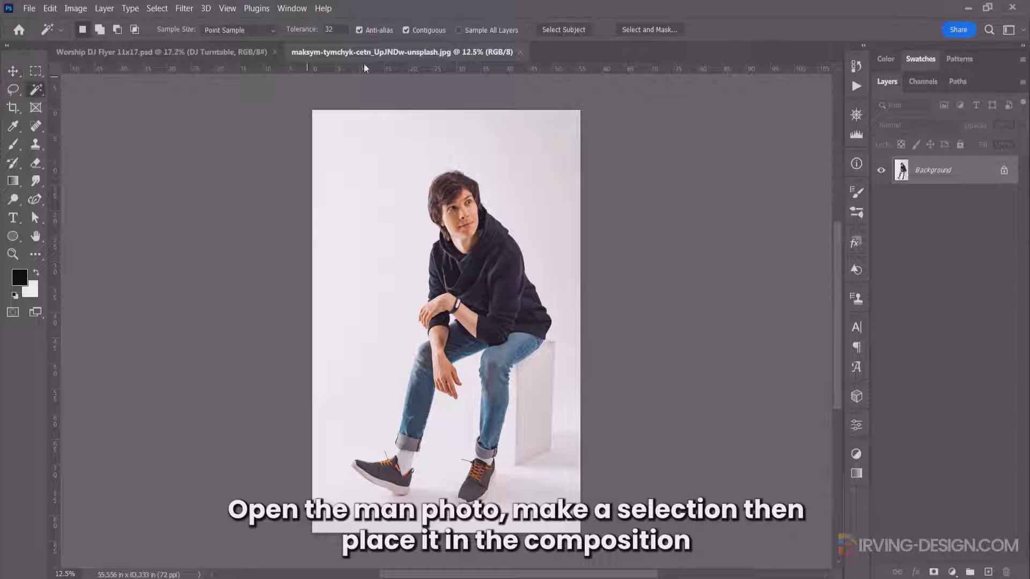
pyautogui.click(558, 30)
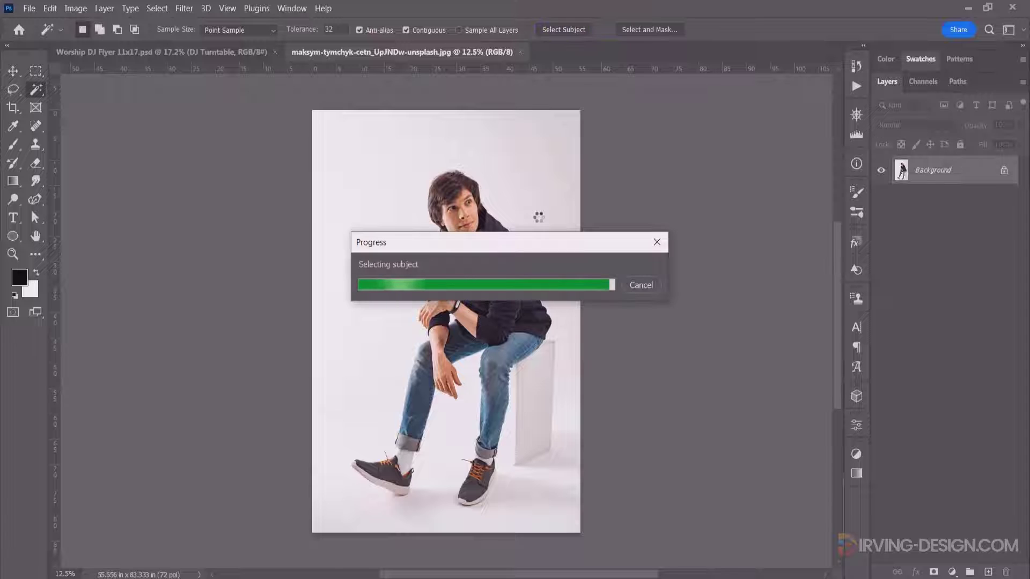
pyautogui.hotkey('ctrl', 'j')
# Bring the cut-out man into the flyer, scaled to about 57%, tilted ~3°, on the platter
pyautogui.press('v')
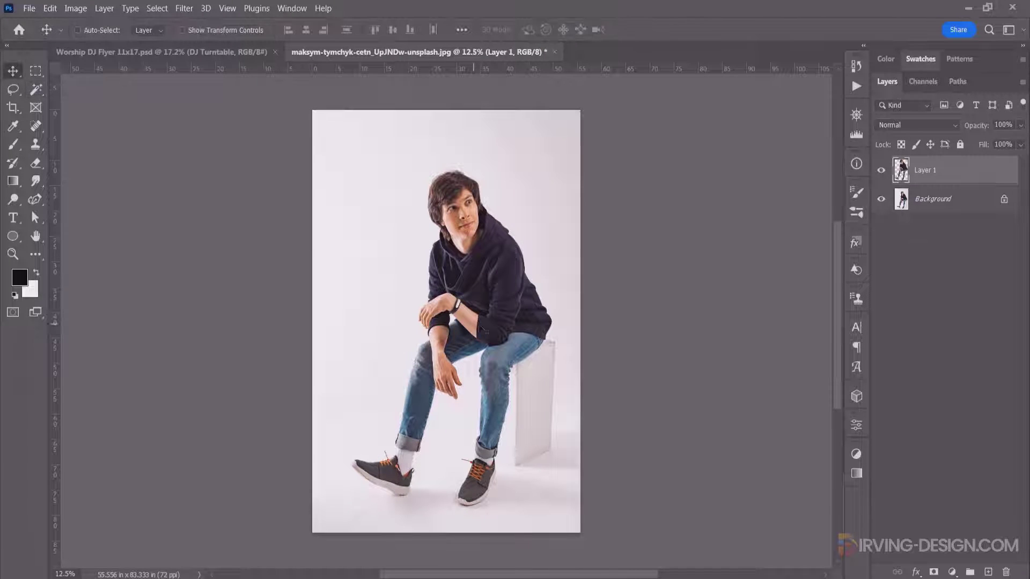
pyautogui.moveTo(212, 59); pyautogui.dragTo(445, 300)
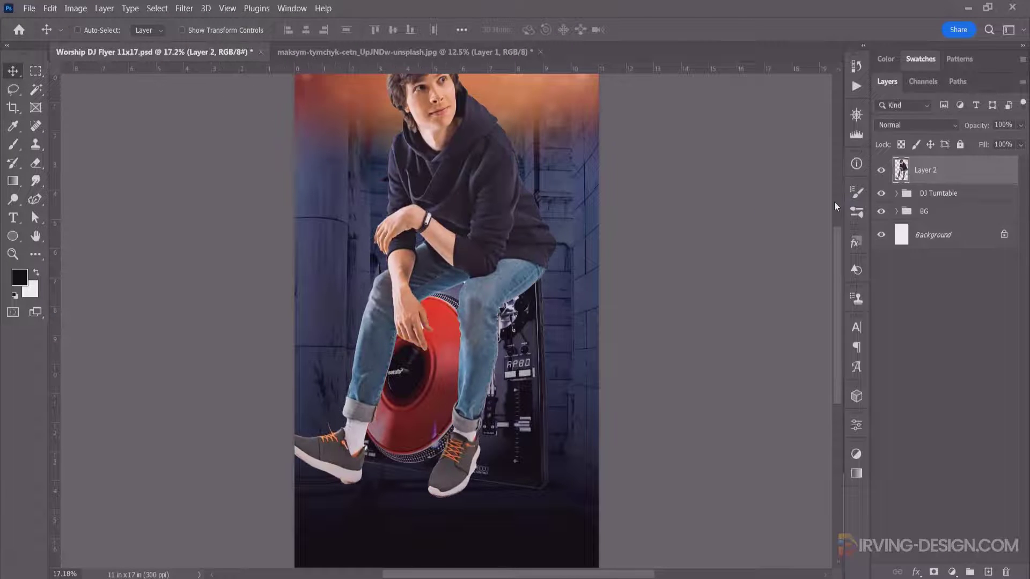
pyautogui.hotkey('ctrl', 't')
pyautogui.moveTo(542, 493); pyautogui.dragTo(497, 397)
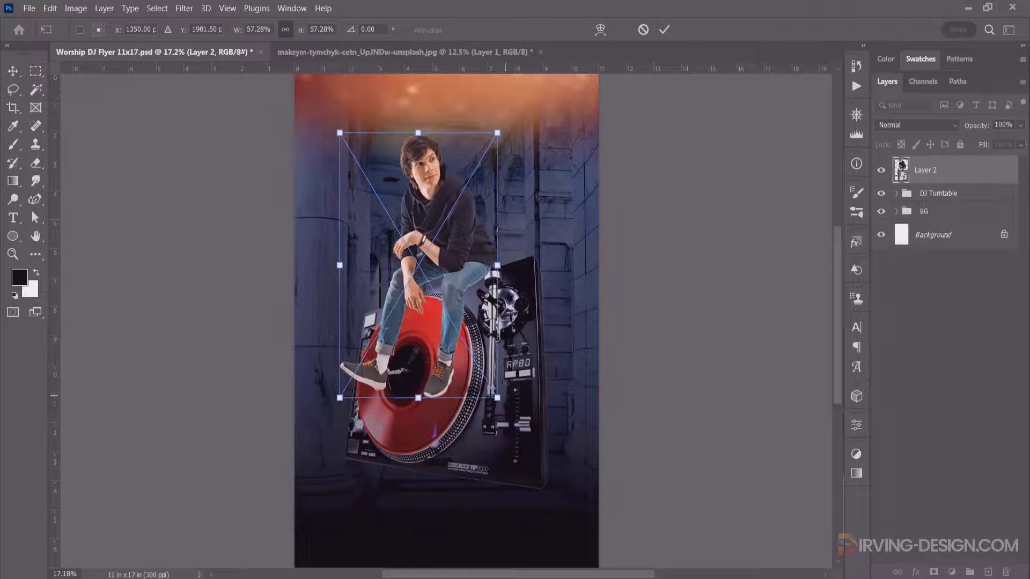
pyautogui.moveTo(466, 287); pyautogui.dragTo(458, 287)
pyautogui.moveTo(507, 126); pyautogui.dragTo(531, 113)
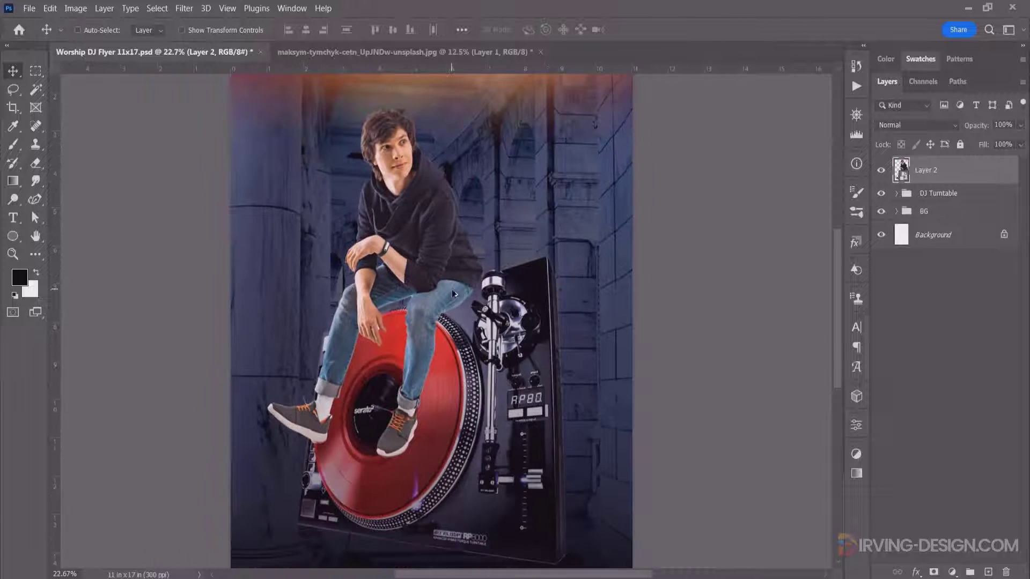
pyautogui.moveTo(457, 285); pyautogui.dragTo(452, 293)
pyautogui.press('Return')
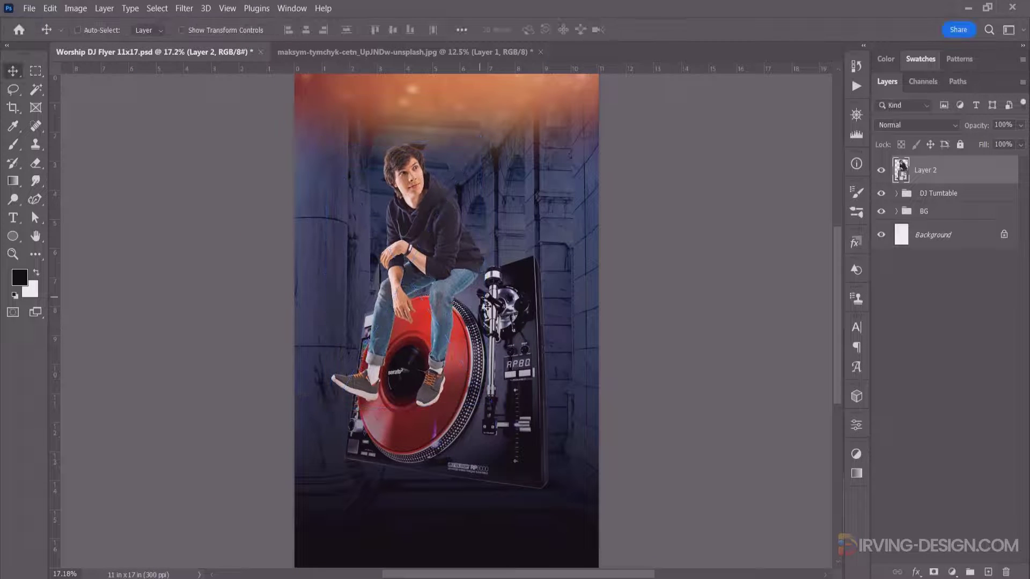
# Give the man's Layer 2 a Gradient Overlay at 28% opacity
pyautogui.doubleClick(970, 173)
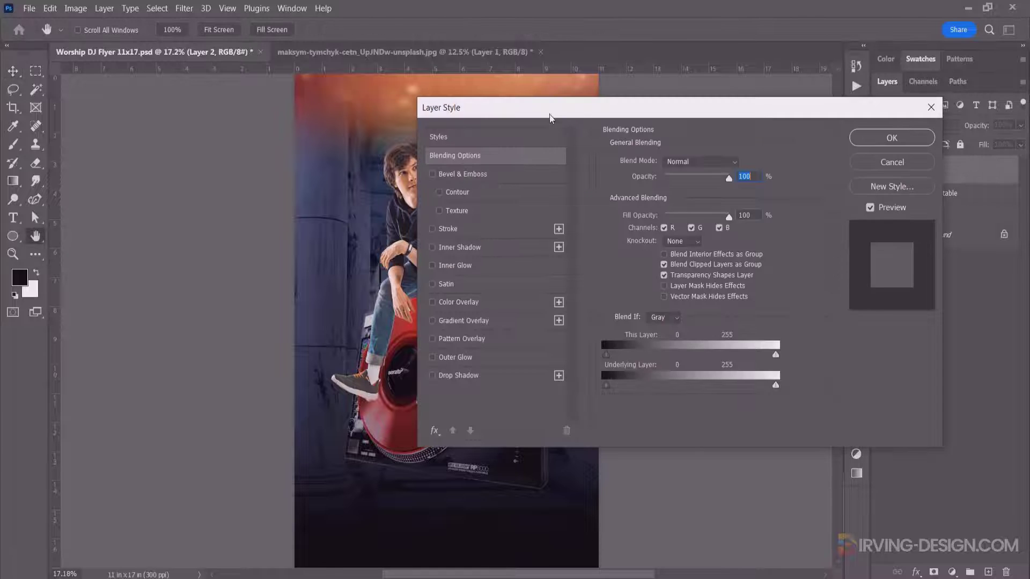
pyautogui.moveTo(549, 117); pyautogui.dragTo(693, 104)
pyautogui.click(576, 308)
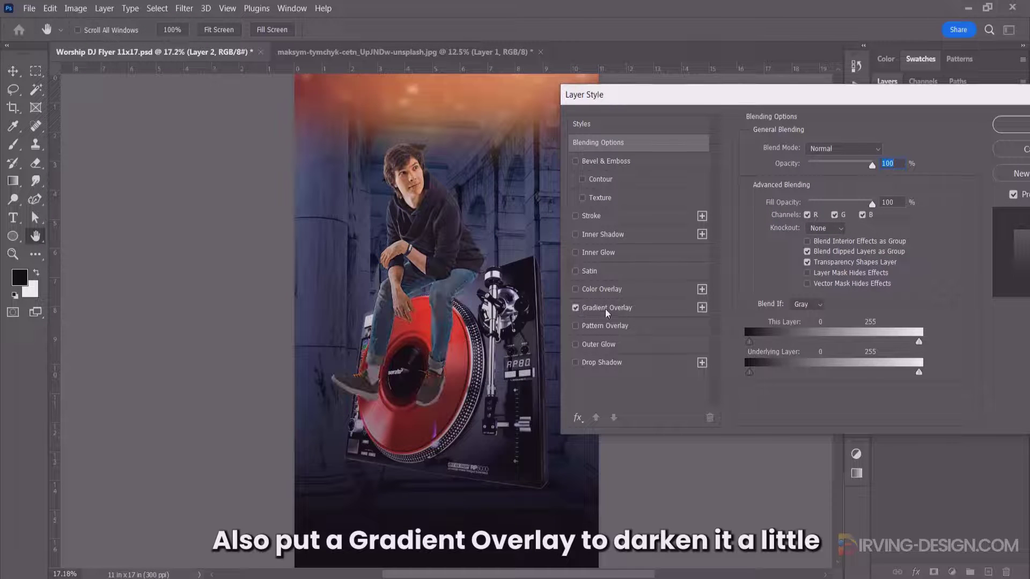
pyautogui.click(616, 309)
pyautogui.moveTo(832, 165); pyautogui.dragTo(815, 165)
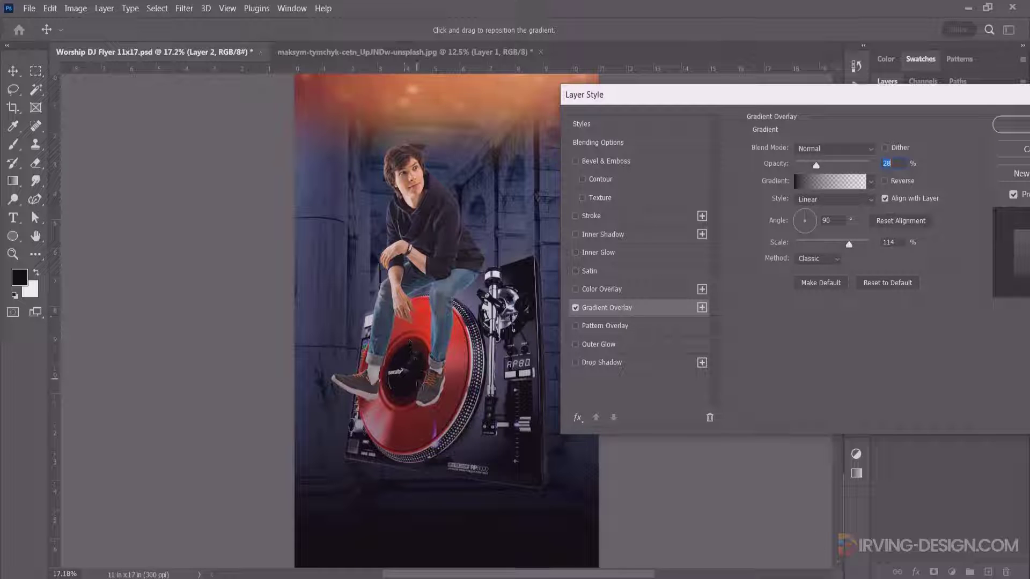
pyautogui.click(575, 308)
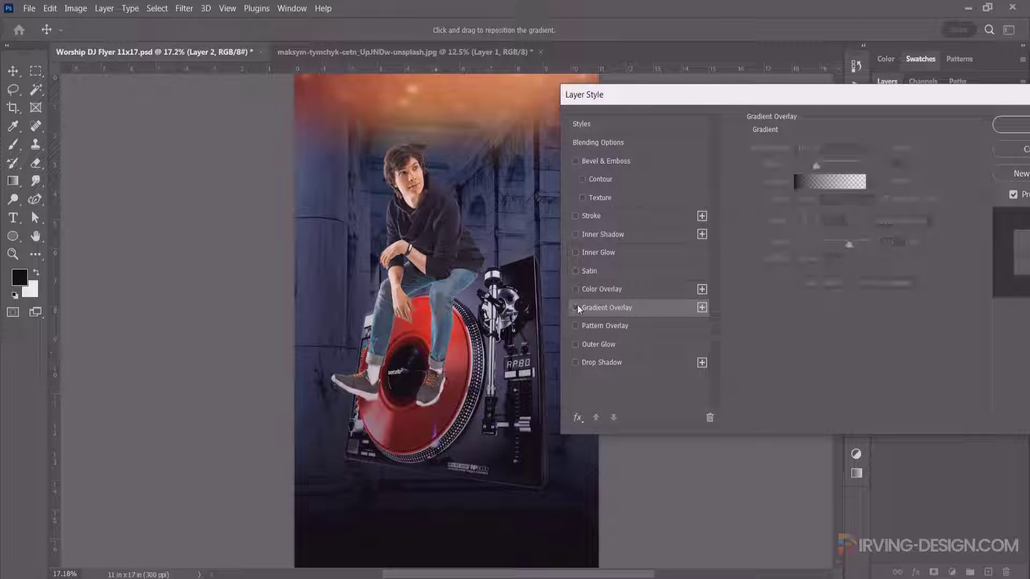
pyautogui.click(575, 307)
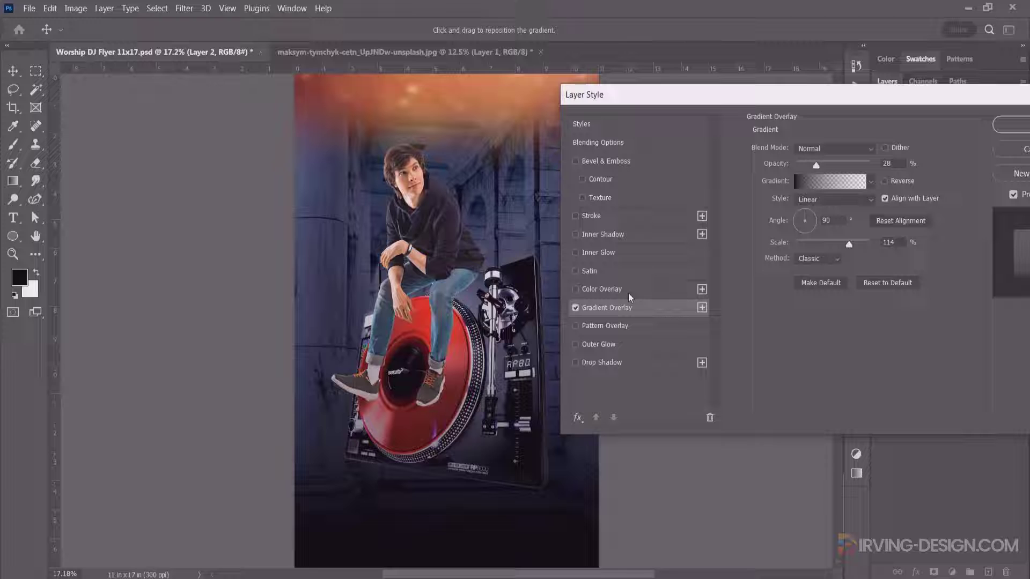
pyautogui.click(1008, 127)
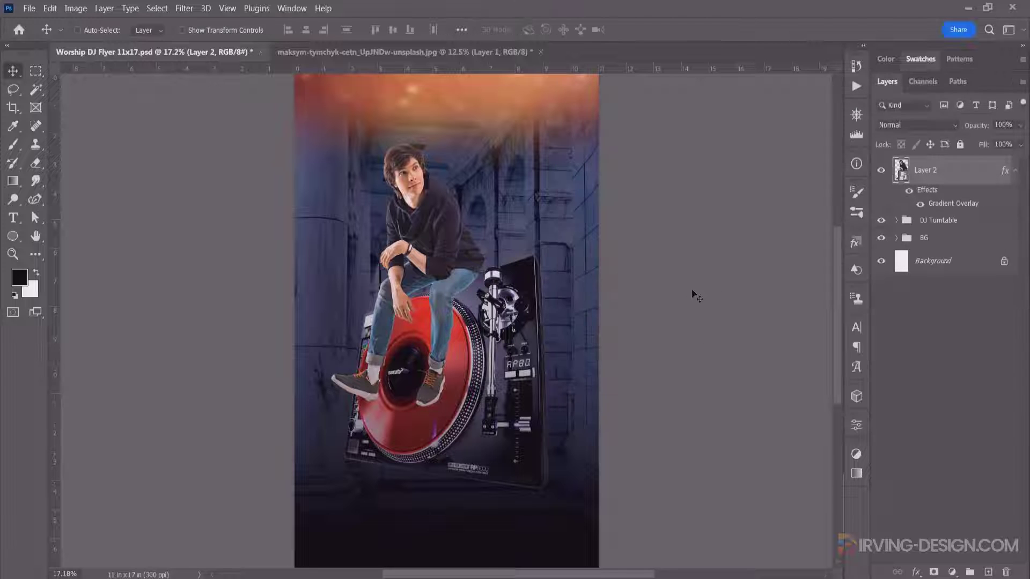
# Create a new empty Layer 3 below the man's layer
pyautogui.click(988, 572)
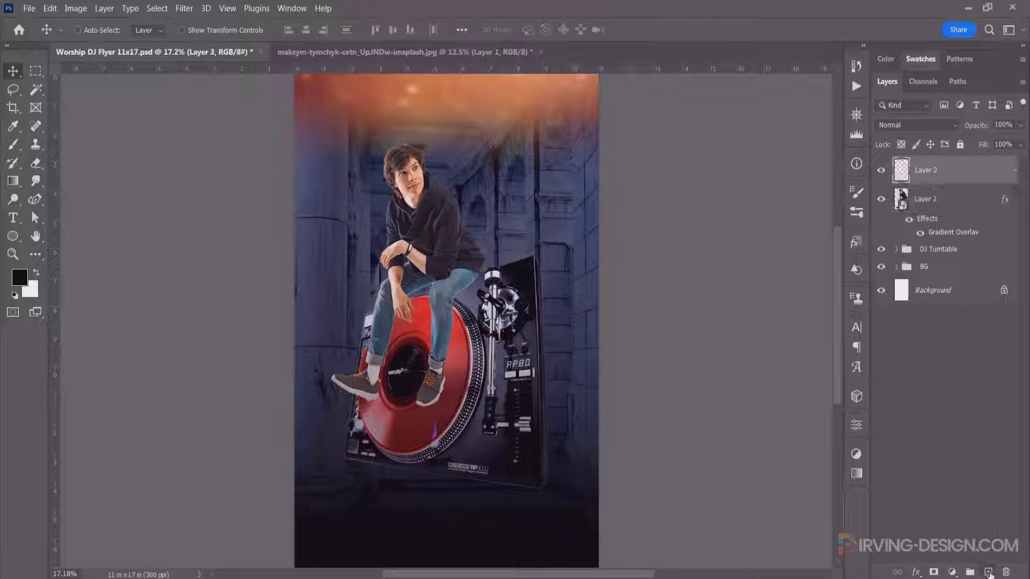
pyautogui.moveTo(947, 183); pyautogui.dragTo(941, 239)
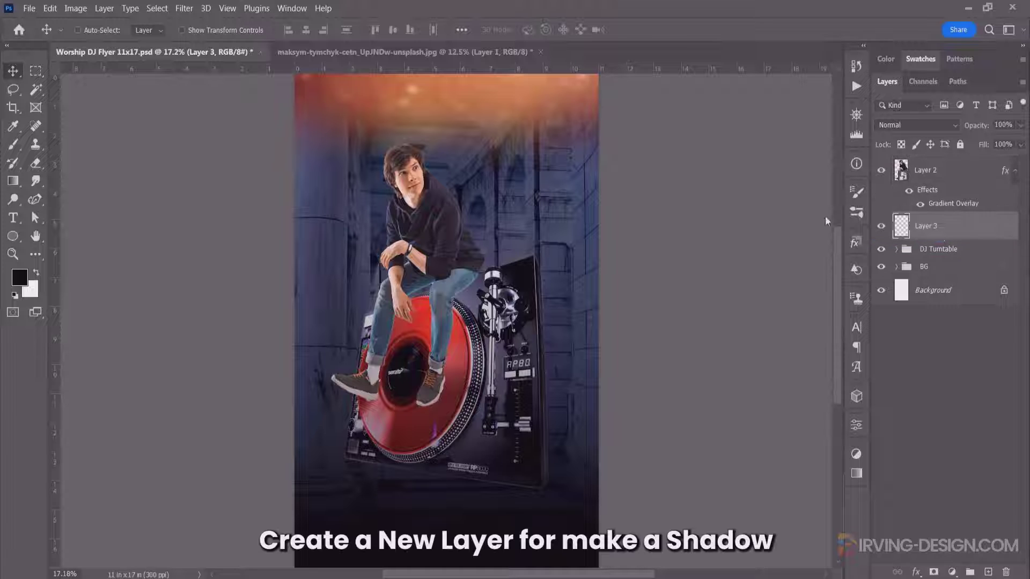
pyautogui.click(14, 144)
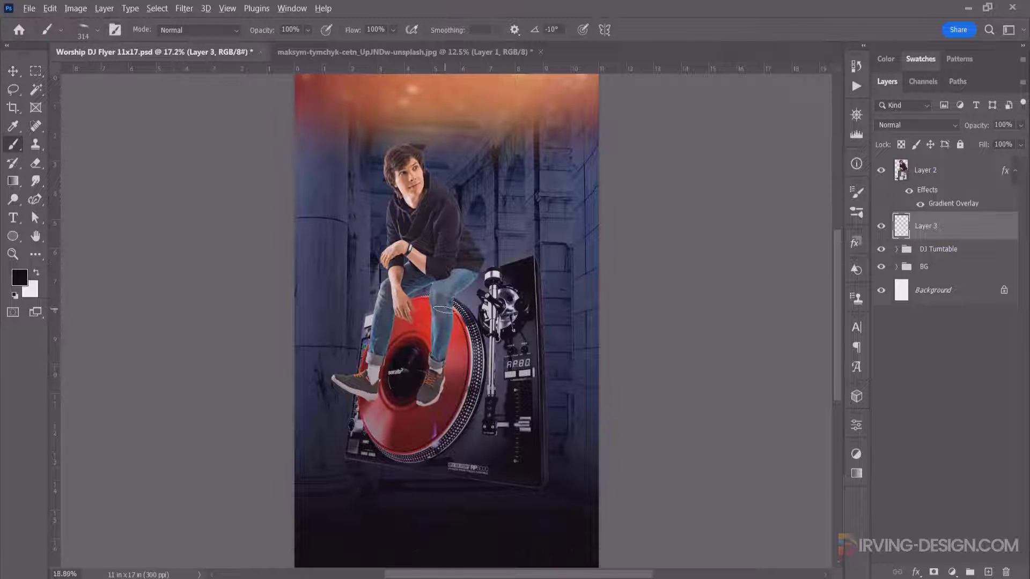
# Paint black shadow strokes under the man's legs on the turntable
pyautogui.scroll(2, 443, 309)
pyautogui.scroll(1, 445, 300)
pyautogui.scroll(2, 461, 284)
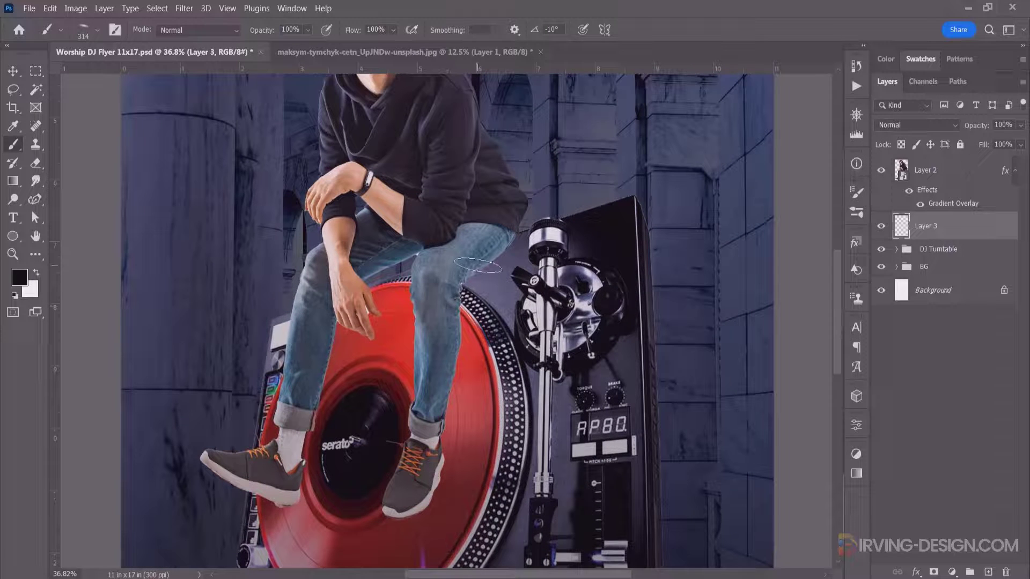
pyautogui.moveTo(501, 244)
pyautogui.mouseDown()
pyautogui.moveTo(453, 392)
pyautogui.moveTo(375, 463)
pyautogui.mouseUp()
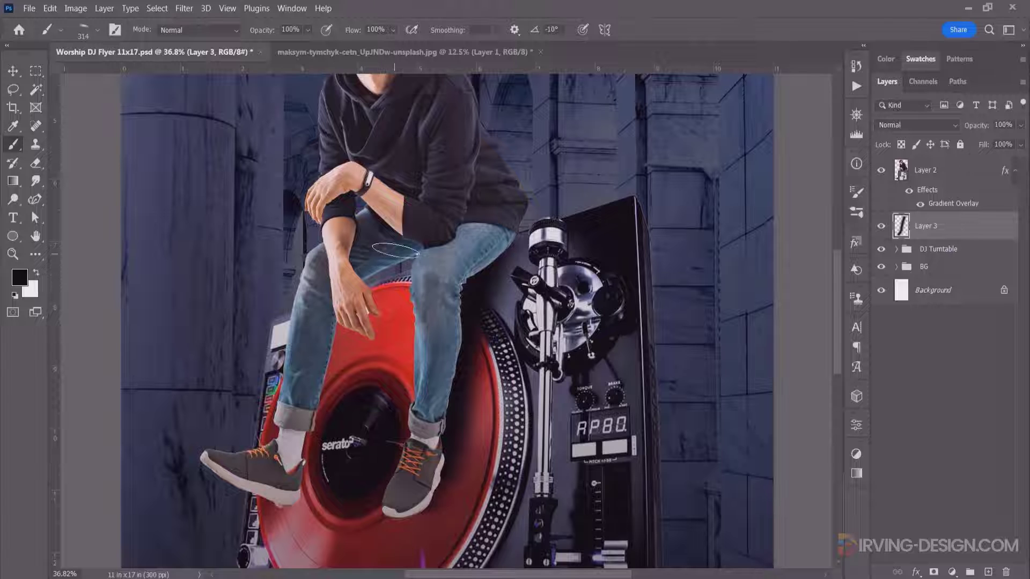
pyautogui.moveTo(395, 250); pyautogui.dragTo(283, 472)
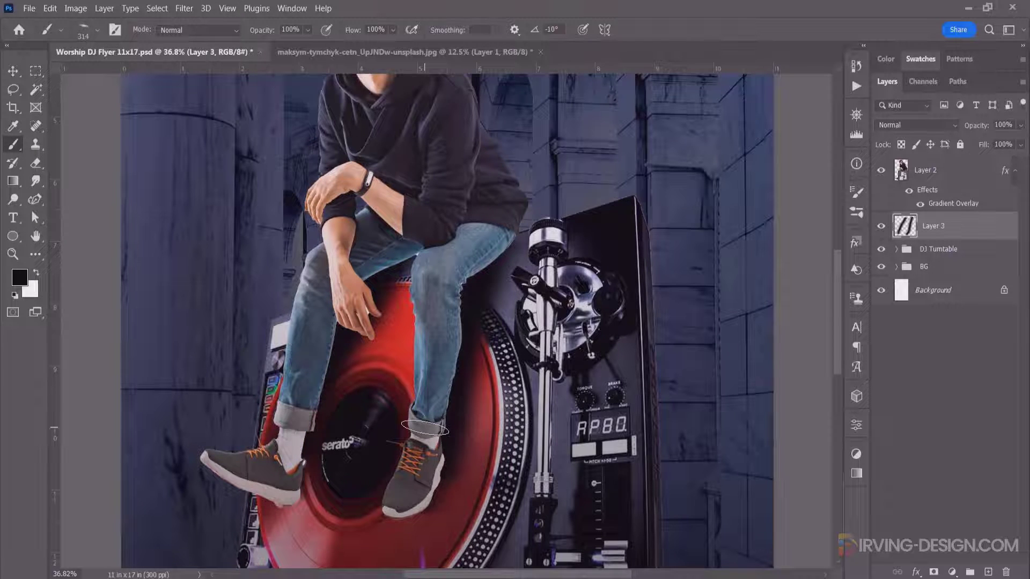
pyautogui.scroll(-3, 425, 428)
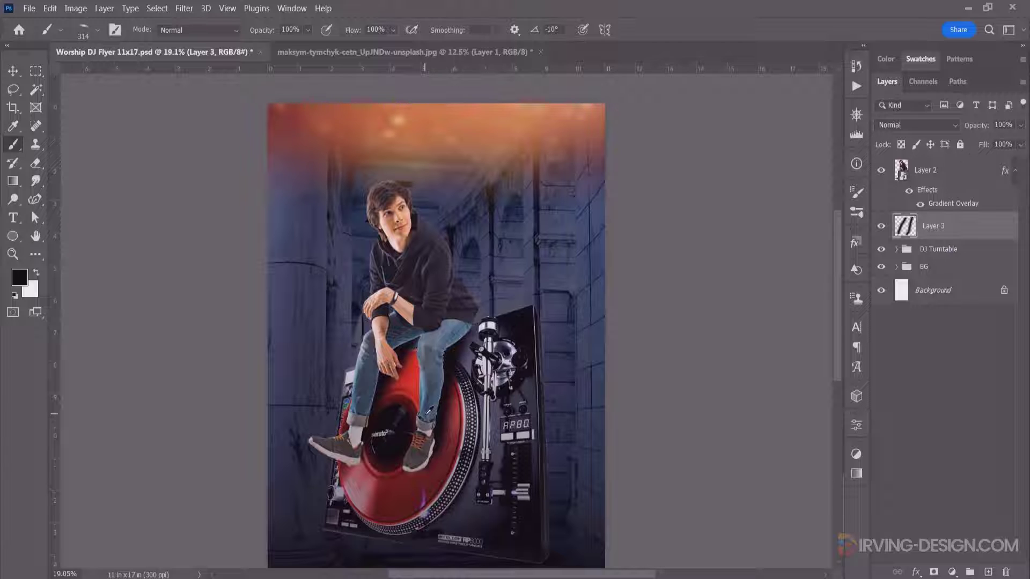
pyautogui.scroll(-1, 412, 365)
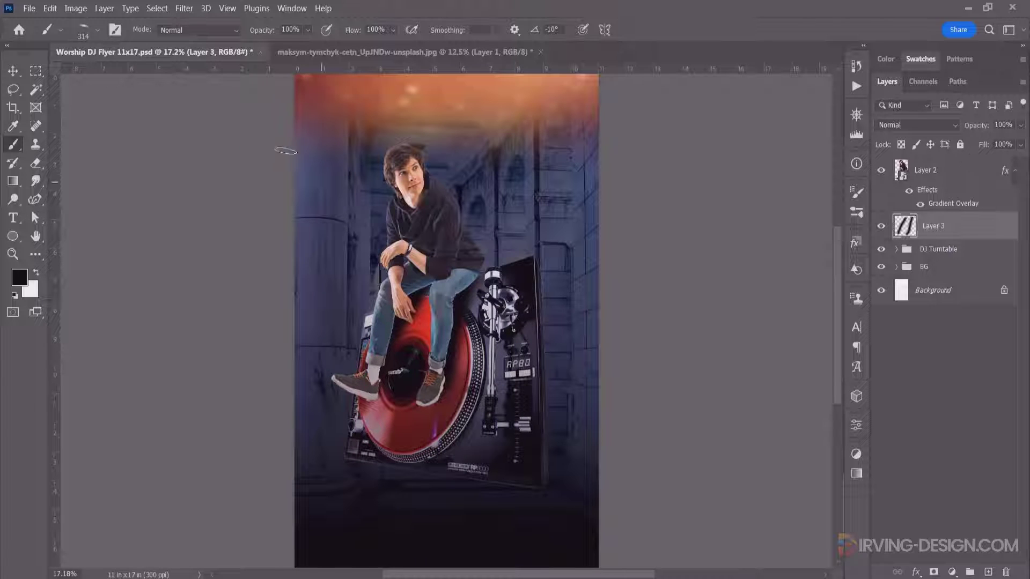
pyautogui.click(185, 9)
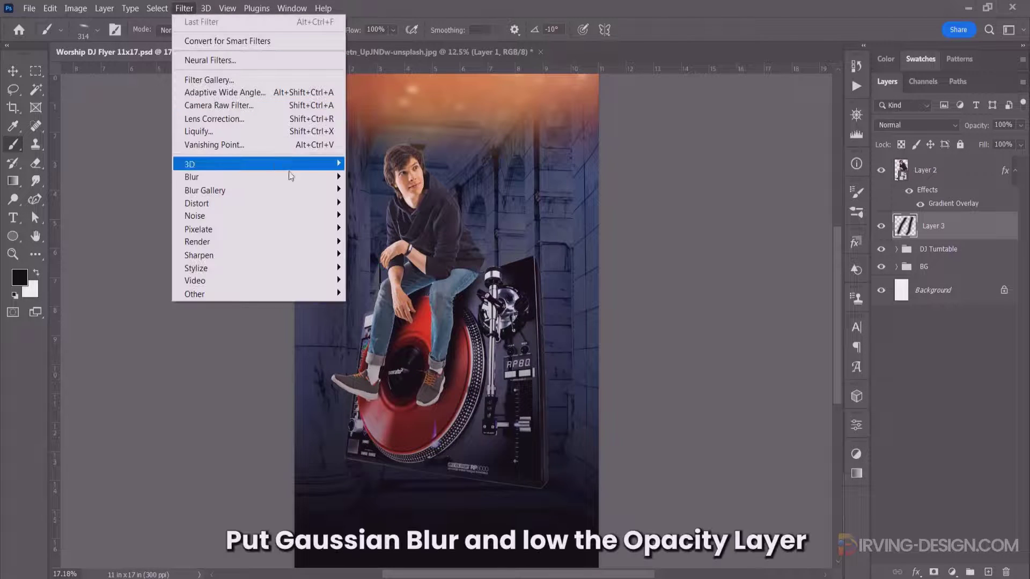
# Soften the leg shadow with an ~84 px Gaussian Blur and lower Layer 3's opacity
pyautogui.moveTo(191, 177)
pyautogui.click(382, 229)
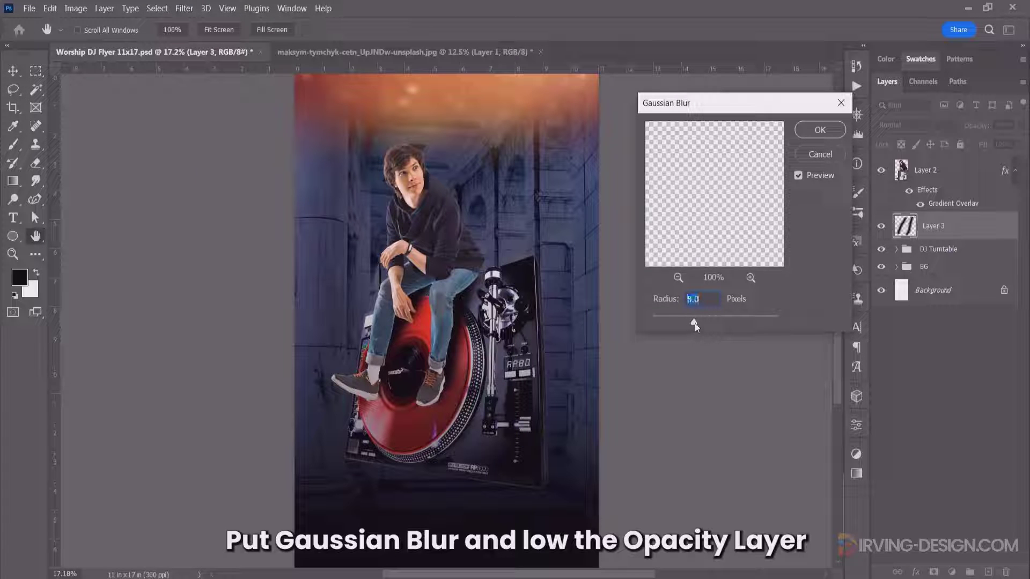
pyautogui.moveTo(694, 323); pyautogui.dragTo(703, 323)
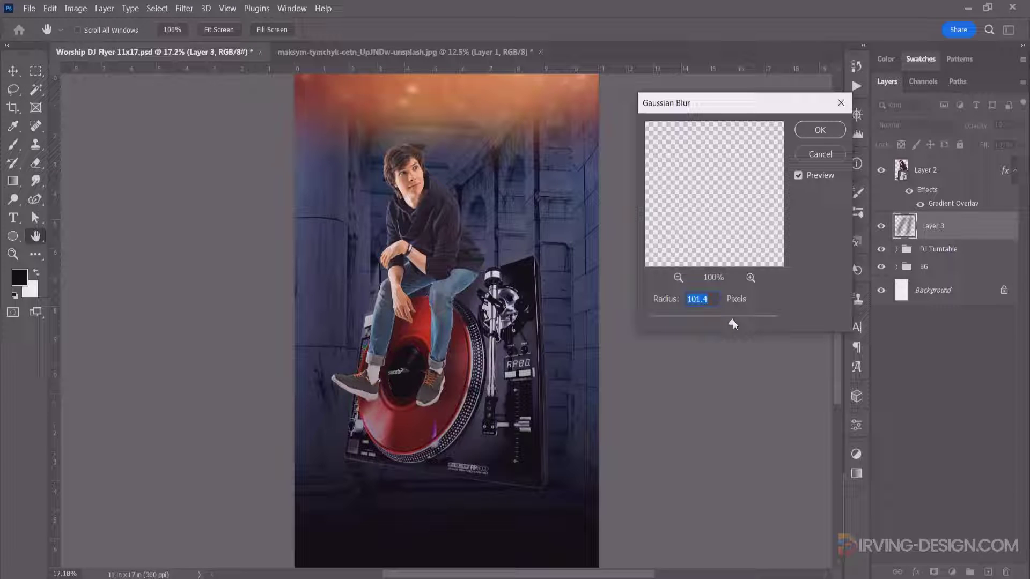
pyautogui.moveTo(733, 320); pyautogui.dragTo(728, 320)
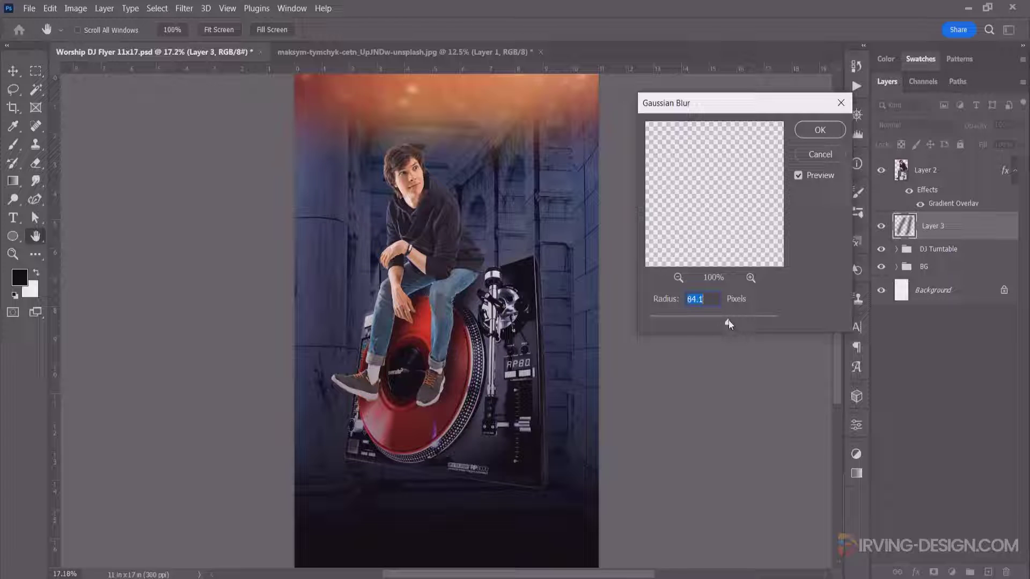
pyautogui.click(819, 129)
pyautogui.press('b')
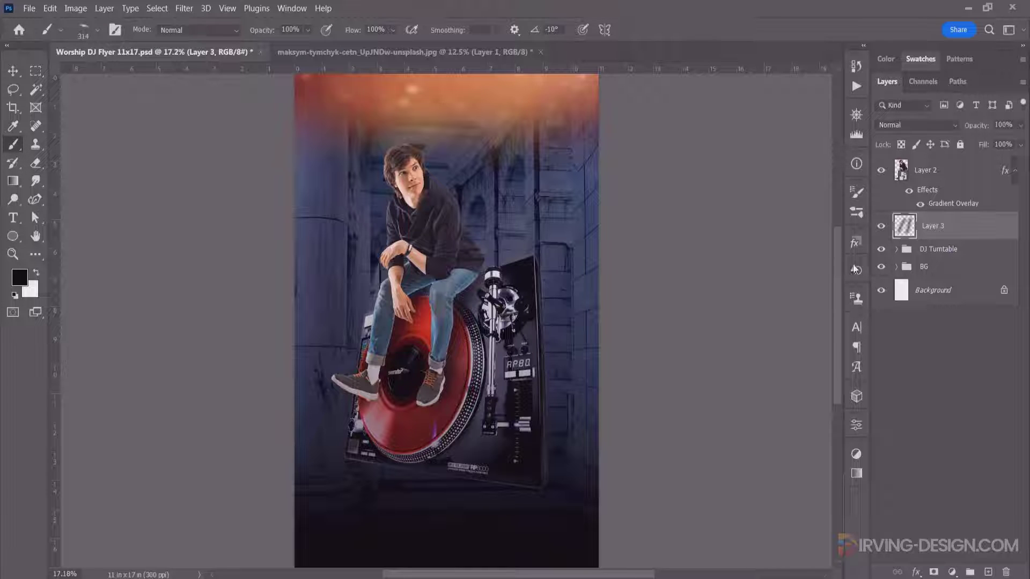
pyautogui.moveTo(1020, 125); pyautogui.dragTo(1013, 145)
# After checking the shadow, set Levels on the man's Layer 2 to 9, 0.95 and 219
pyautogui.click(881, 226)
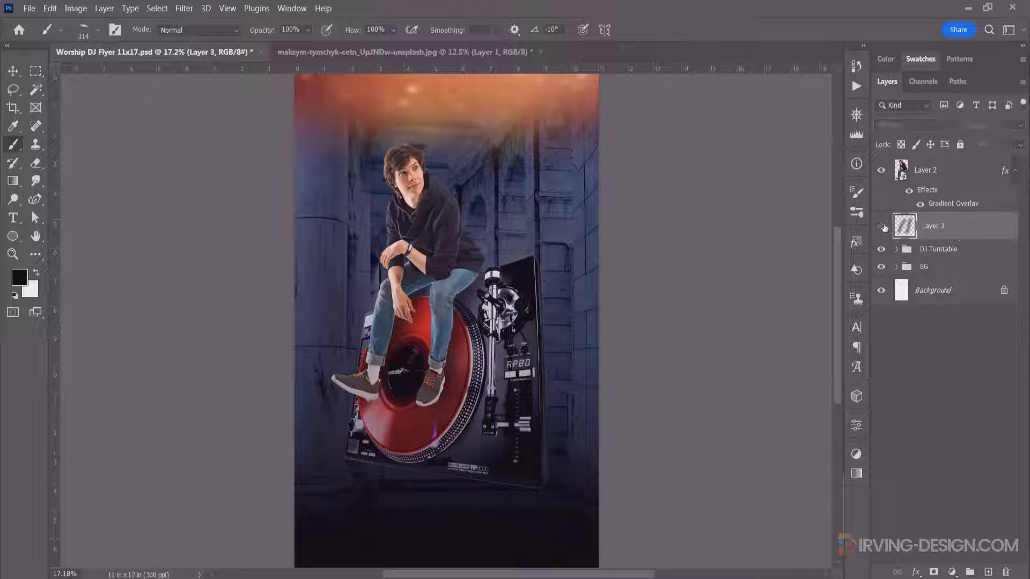
pyautogui.click(882, 226)
pyautogui.click(963, 172)
pyautogui.hotkey('ctrl', 'l')
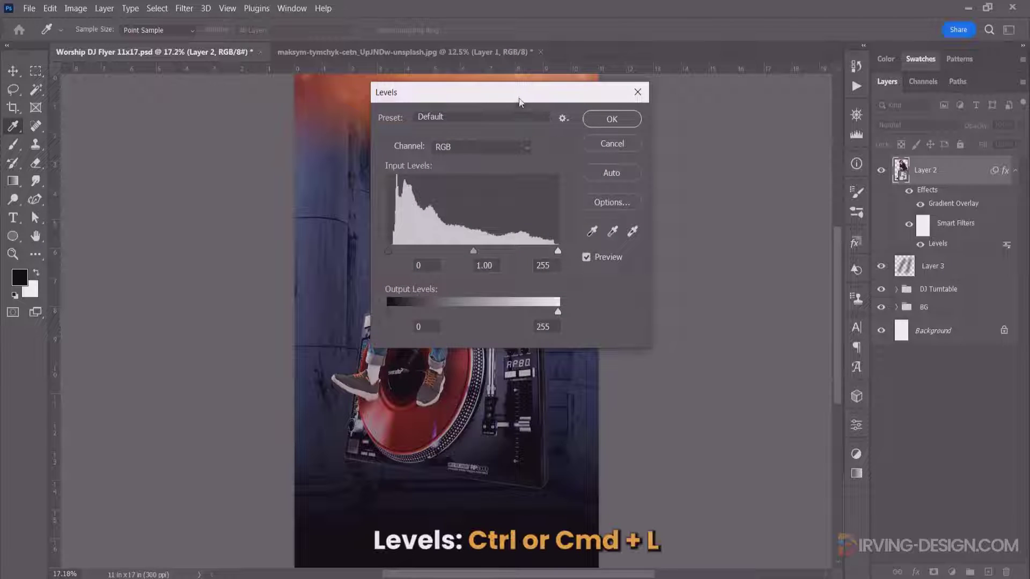
pyautogui.moveTo(513, 89)
pyautogui.mouseDown()
pyautogui.moveTo(773, 86)
pyautogui.moveTo(759, 90)
pyautogui.mouseUp()
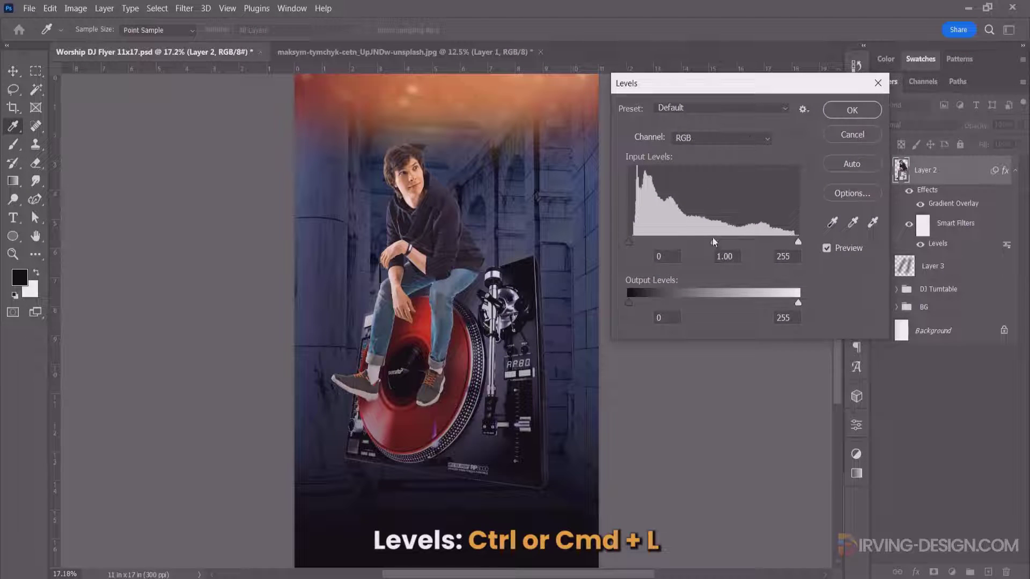
pyautogui.moveTo(713, 242); pyautogui.dragTo(717, 242)
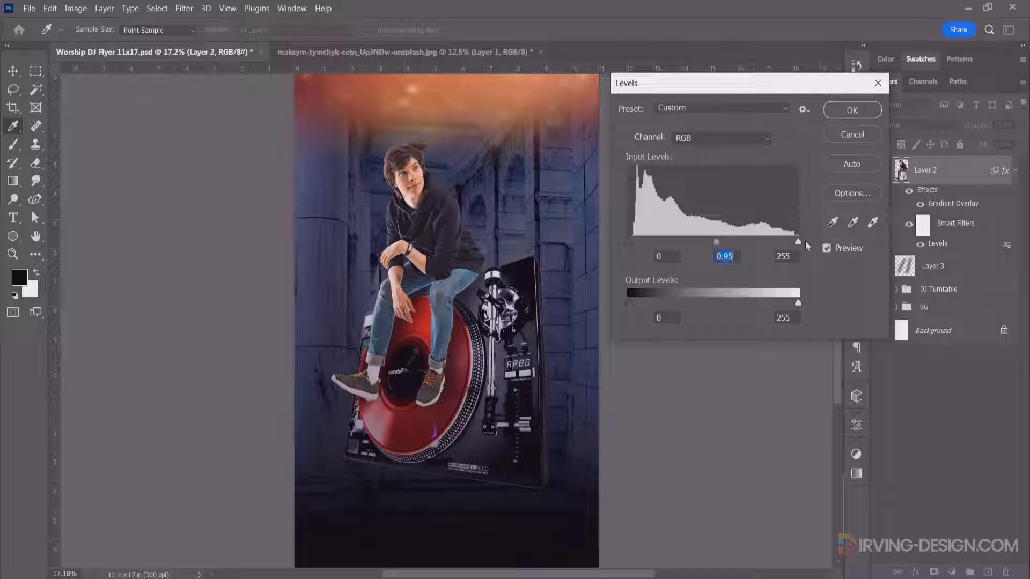
pyautogui.moveTo(797, 241); pyautogui.dragTo(773, 240)
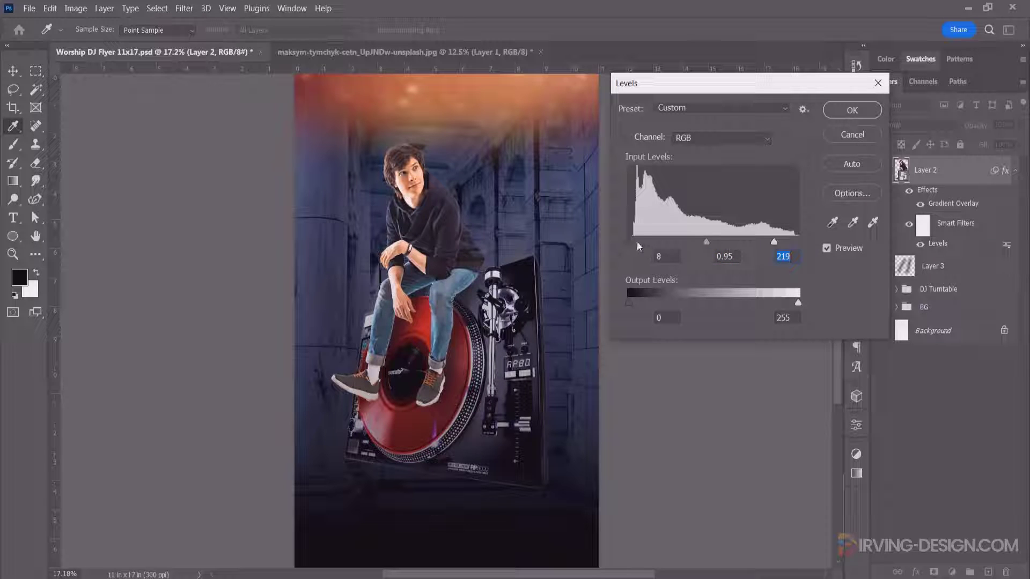
pyautogui.moveTo(628, 242); pyautogui.dragTo(635, 246)
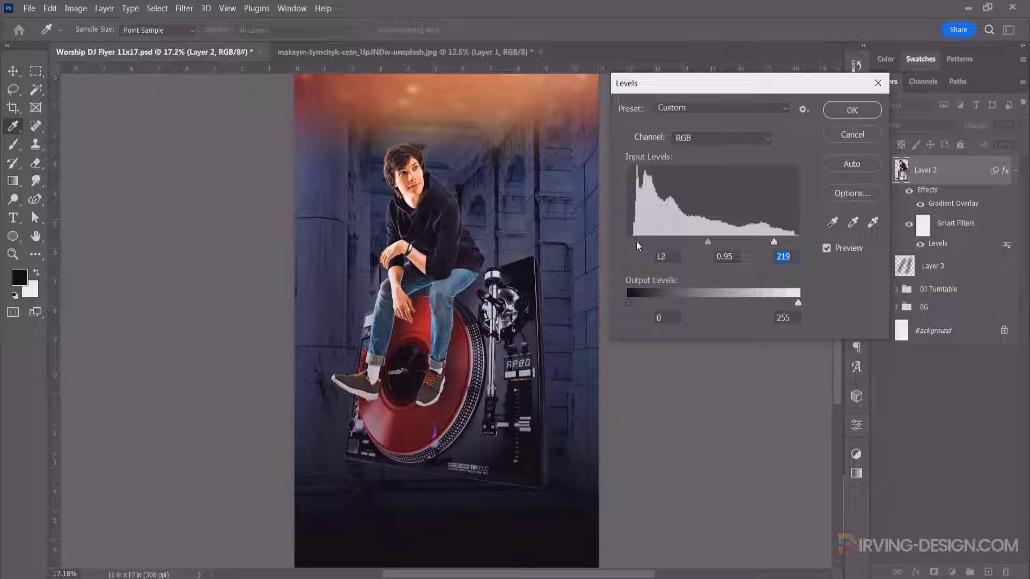
pyautogui.click(831, 254)
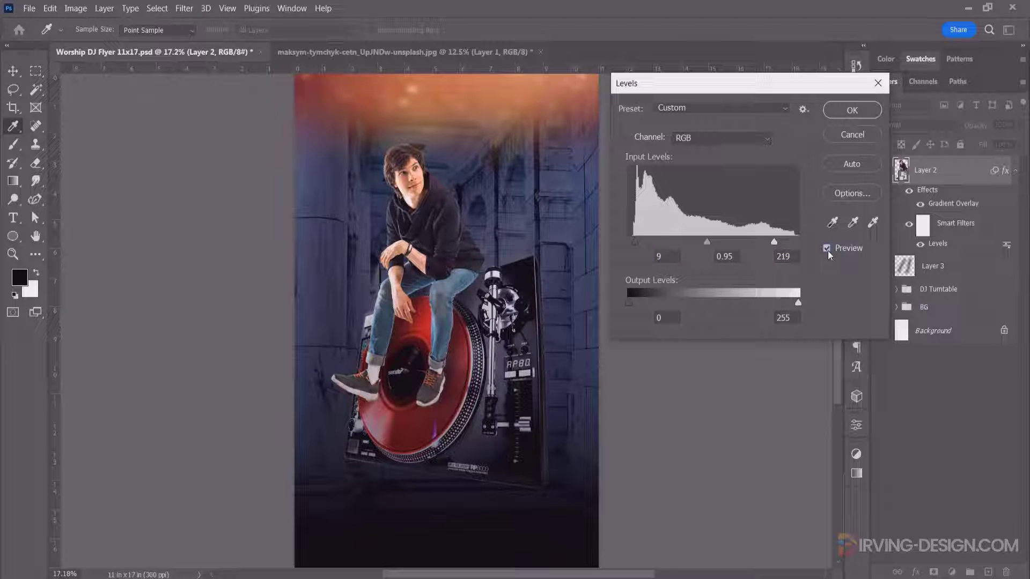
pyautogui.click(850, 111)
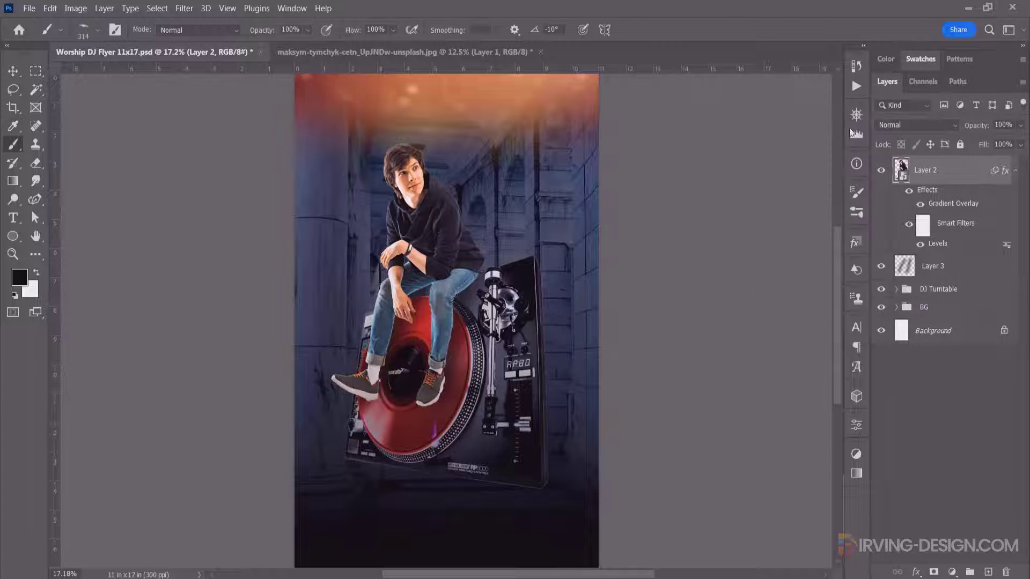
pyautogui.press('v')
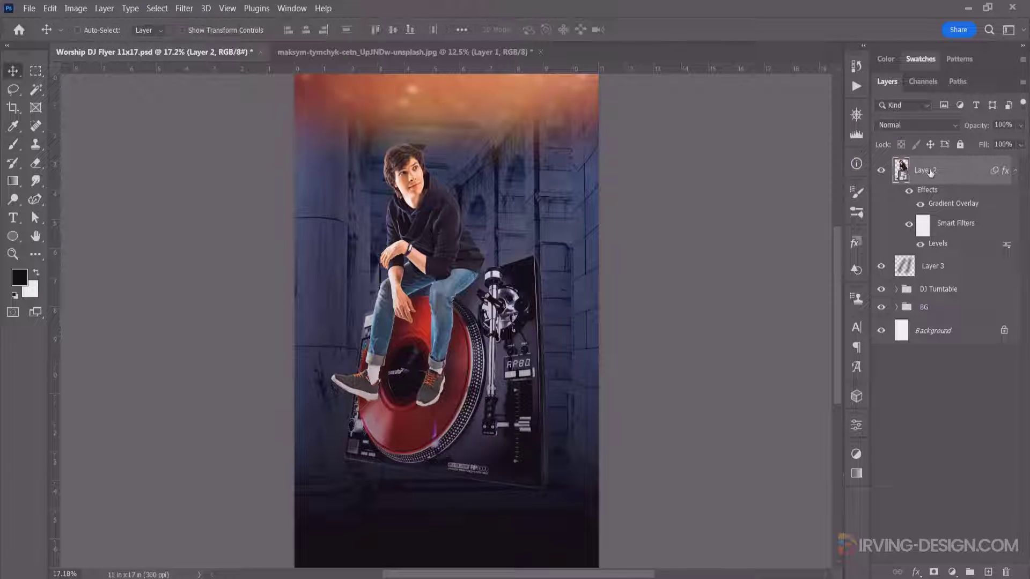
# Set Brightness/Contrast on the man's layer to brightness -11 and contrast -28
pyautogui.click(83, 11)
pyautogui.click(408, 40)
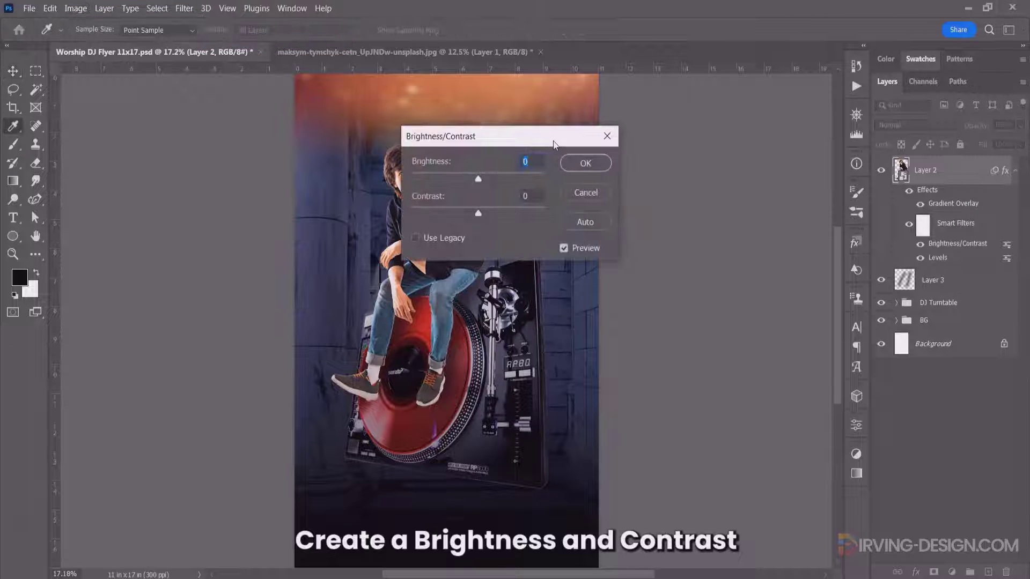
pyautogui.moveTo(553, 145); pyautogui.dragTo(734, 129)
pyautogui.moveTo(658, 161); pyautogui.dragTo(654, 161)
pyautogui.moveTo(656, 198); pyautogui.dragTo(619, 200)
pyautogui.click(740, 234)
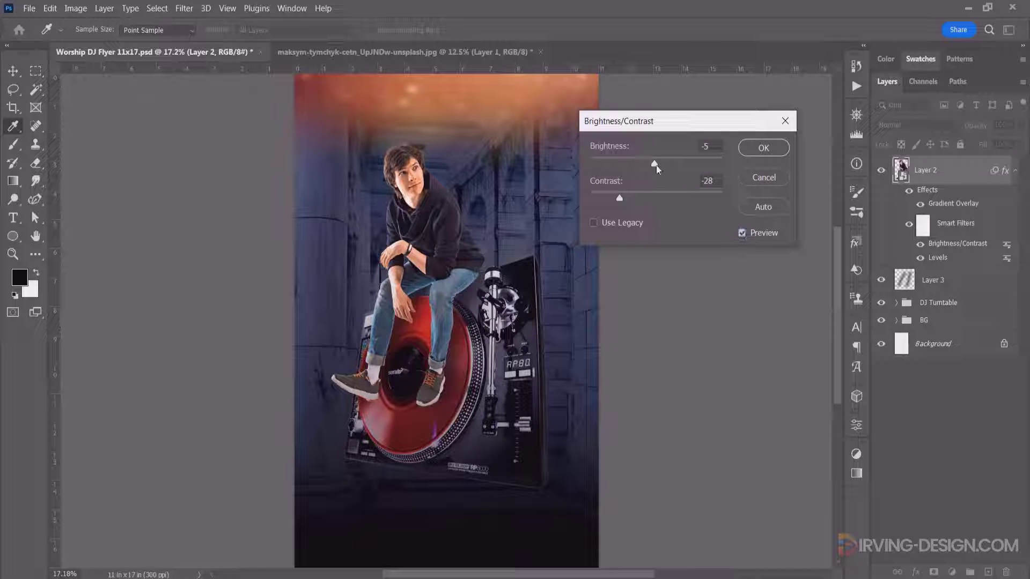
pyautogui.moveTo(655, 164)
pyautogui.mouseDown()
pyautogui.moveTo(665, 160)
pyautogui.moveTo(642, 163)
pyautogui.moveTo(652, 162)
pyautogui.mouseUp()
pyautogui.moveTo(651, 165); pyautogui.dragTo(665, 162)
# Group the man and shadow layers as Man, then drag the sparks image onto the poster
pyautogui.click(763, 148)
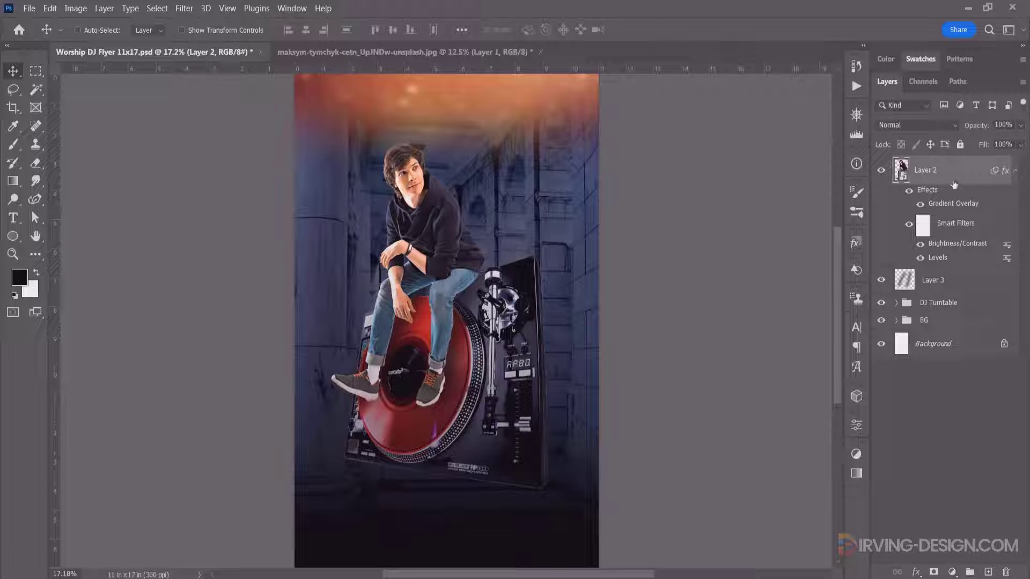
pyautogui.keyDown('ctrl'); pyautogui.click(978, 281); pyautogui.keyUp('ctrl')
pyautogui.moveTo(958, 170); pyautogui.dragTo(969, 571)
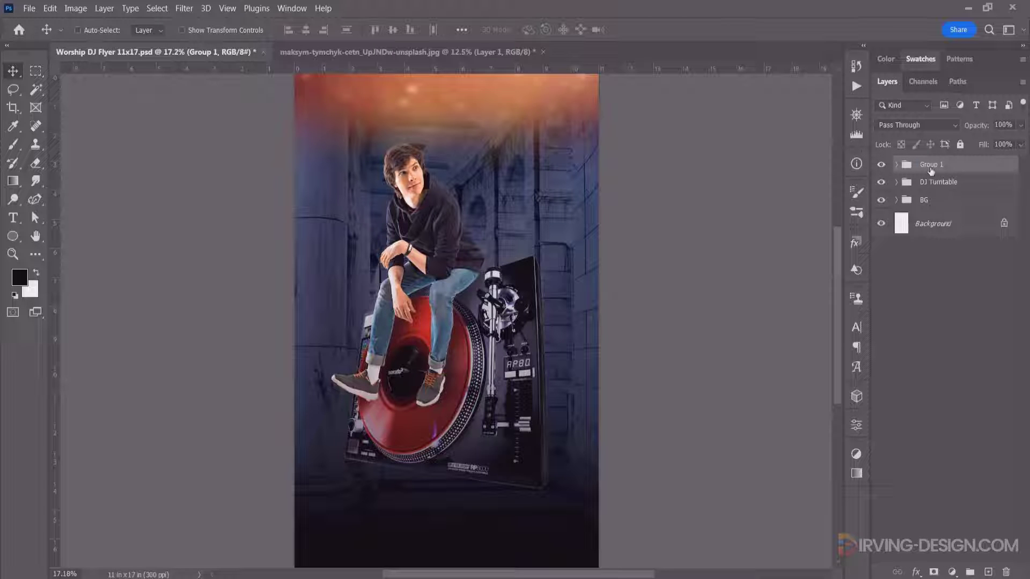
pyautogui.write('Man')
pyautogui.press('Return')
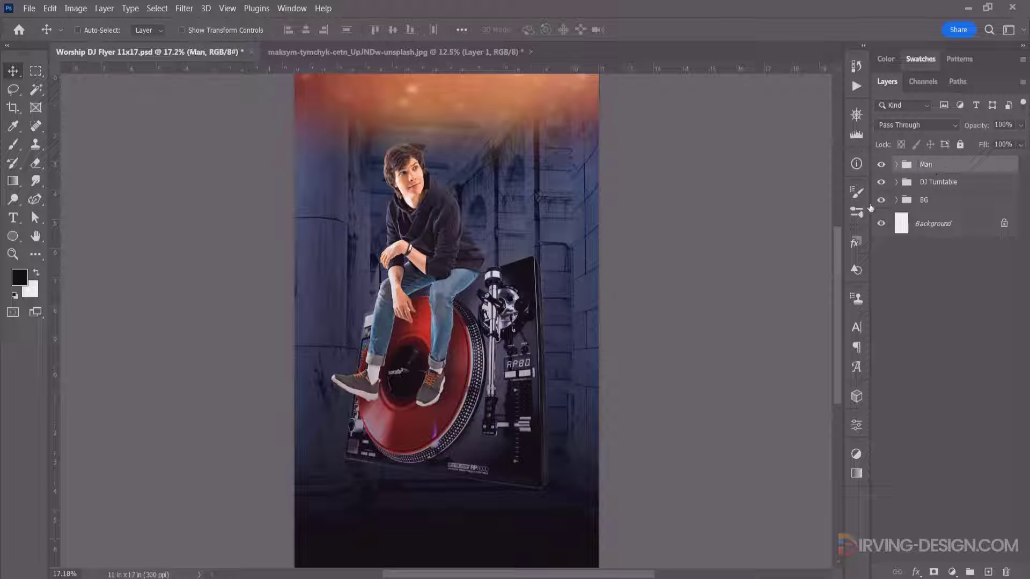
pyautogui.moveTo(464, 302)
pyautogui.mouseDown()
pyautogui.moveTo(498, 203)
pyautogui.moveTo(529, 158)
pyautogui.moveTo(532, 167)
pyautogui.mouseUp()
# Commit the sparks, set their blend mode to Color Dodge and move them to the poster's top
pyautogui.press('Return')
pyautogui.click(916, 125)
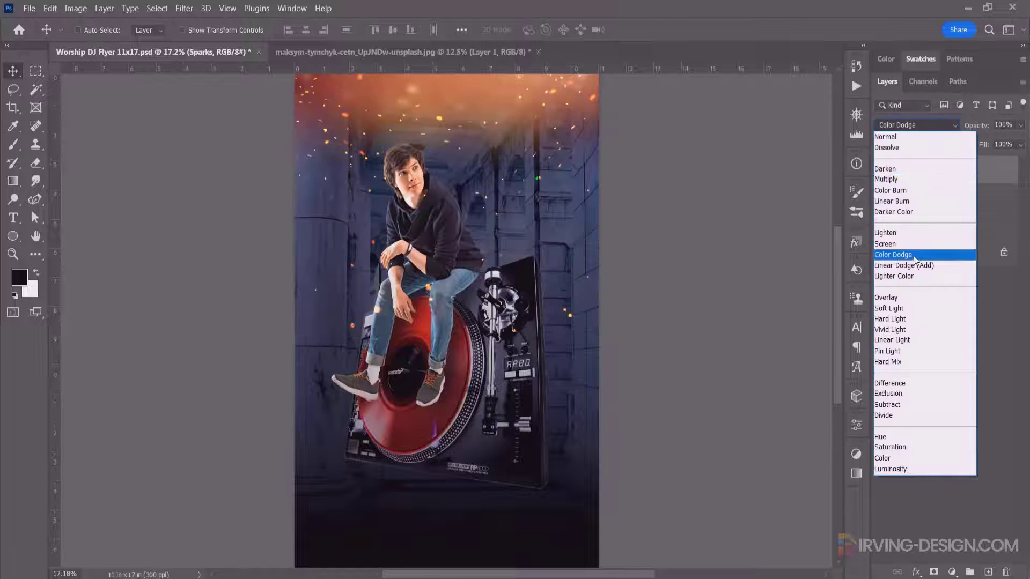
pyautogui.click(901, 252)
pyautogui.moveTo(487, 229)
pyautogui.mouseDown()
pyautogui.moveTo(493, 130)
pyautogui.moveTo(409, 159)
pyautogui.mouseUp()
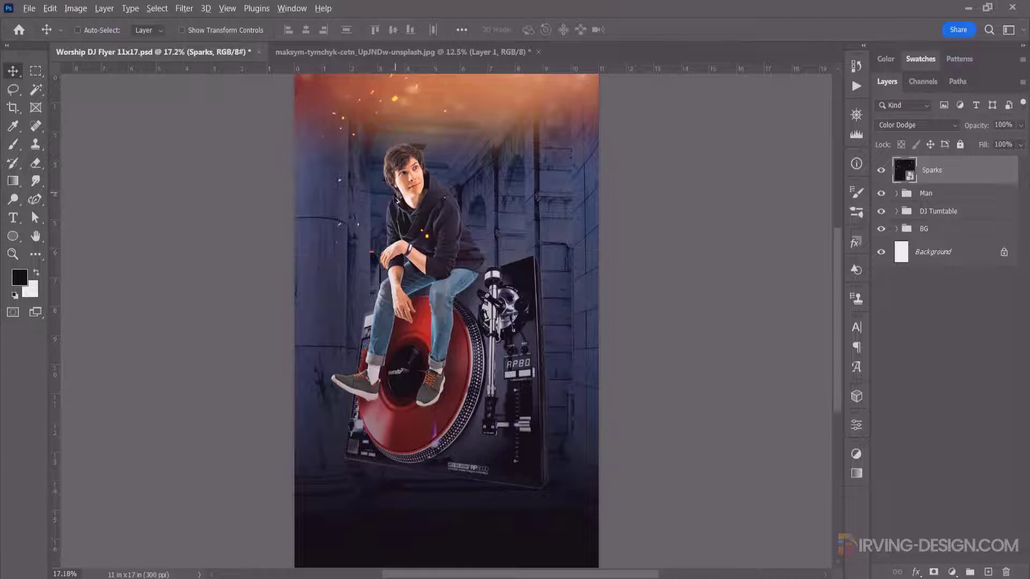
# Duplicate both Sparks layers lower down the poster and group all the sparks together
pyautogui.keyDown('shift'); pyautogui.click(931, 198); pyautogui.keyUp('shift')
pyautogui.hotkey('ctrl', 'j')
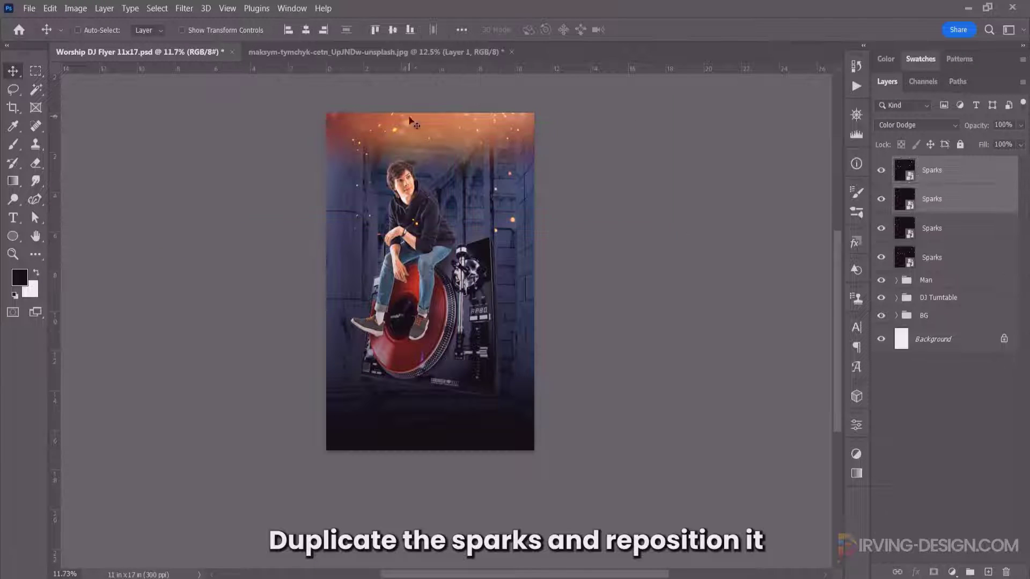
pyautogui.moveTo(424, 359); pyautogui.dragTo(424, 380)
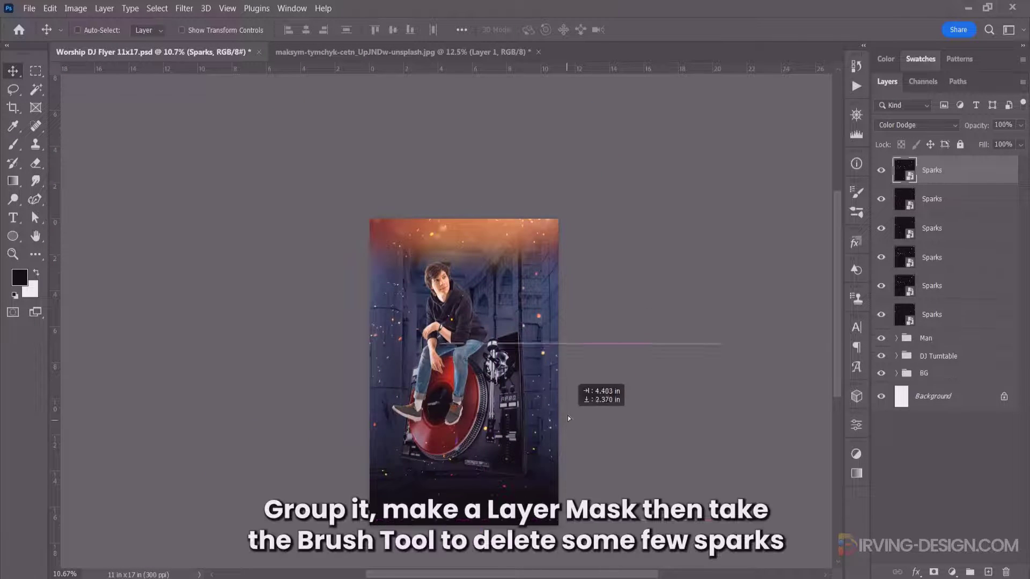
pyautogui.hotkey('ctrl', 'g')
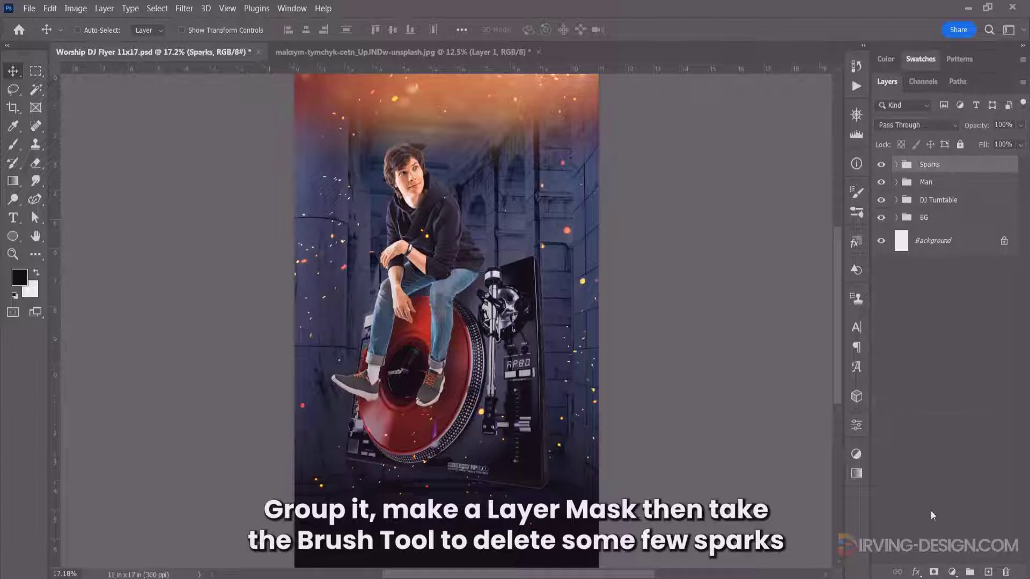
# Mask the Sparks group, painting out embers over the turntable with a large soft black brush
pyautogui.click(934, 572)
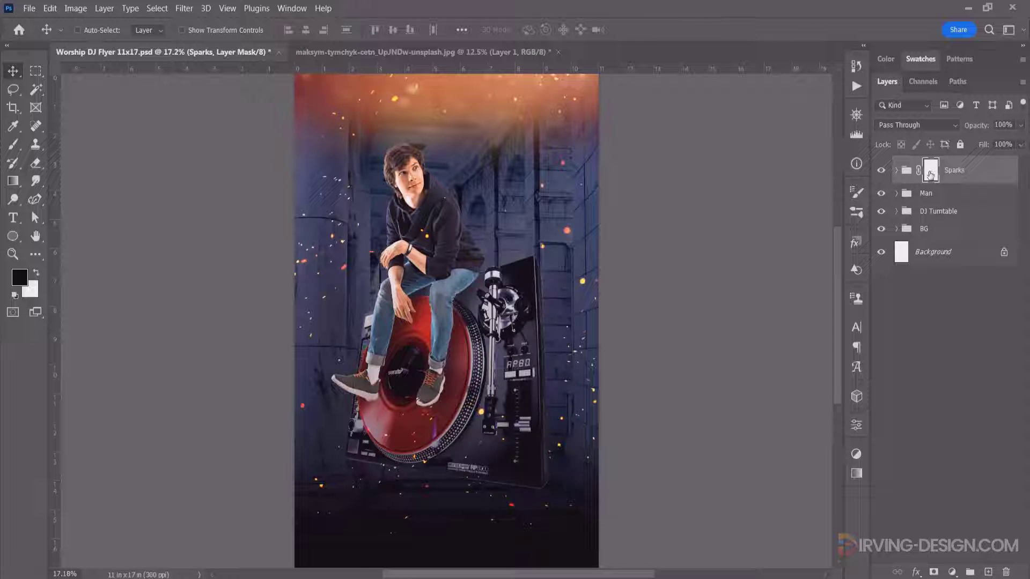
pyautogui.press('b')
pyautogui.rightClick(459, 230)
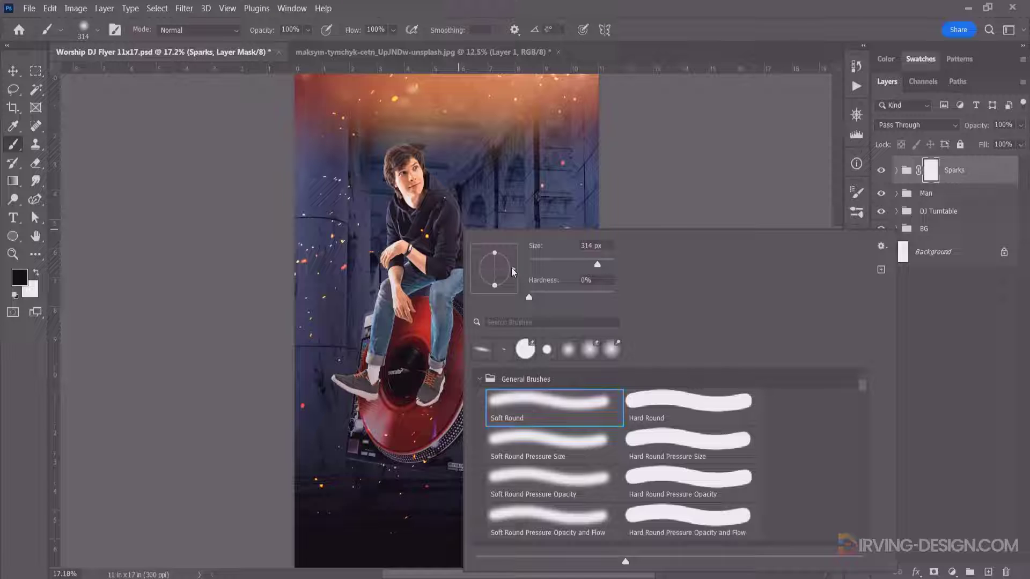
pyautogui.press('Escape')
pyautogui.moveTo(481, 194); pyautogui.dragTo(504, 194)
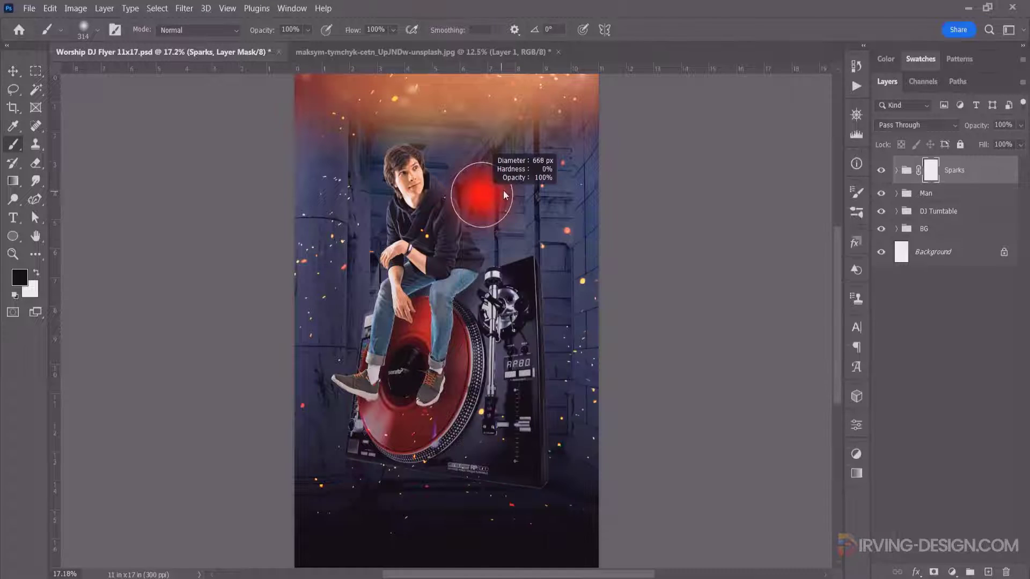
pyautogui.moveTo(453, 382)
pyautogui.mouseDown()
pyautogui.moveTo(524, 454)
pyautogui.moveTo(439, 327)
pyautogui.moveTo(482, 337)
pyautogui.mouseUp()
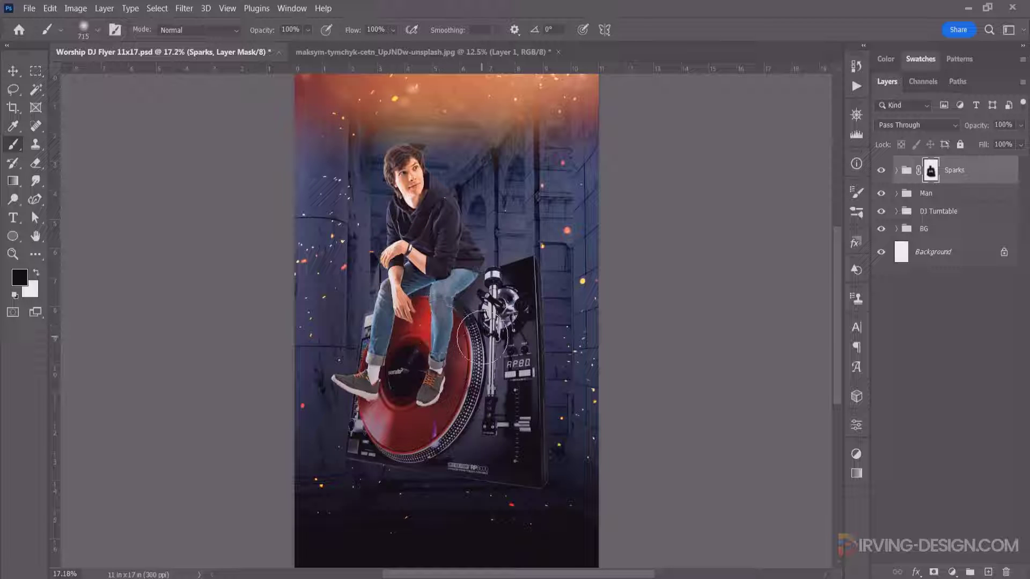
pyautogui.press('v')
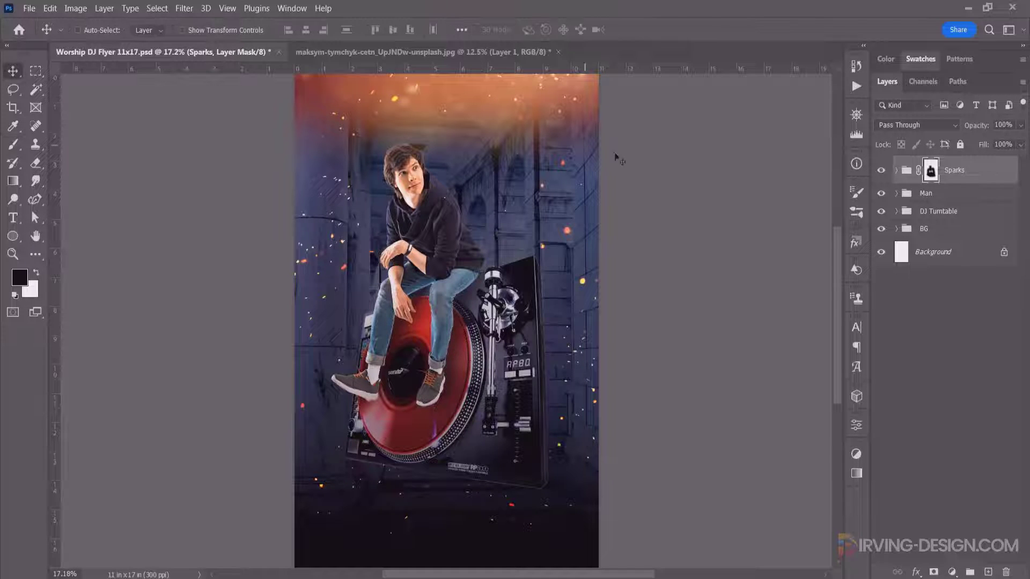
pyautogui.click(906, 172)
# Add a Color Lookup adjustment using Crisp_Winter at 80% opacity
pyautogui.press('x')
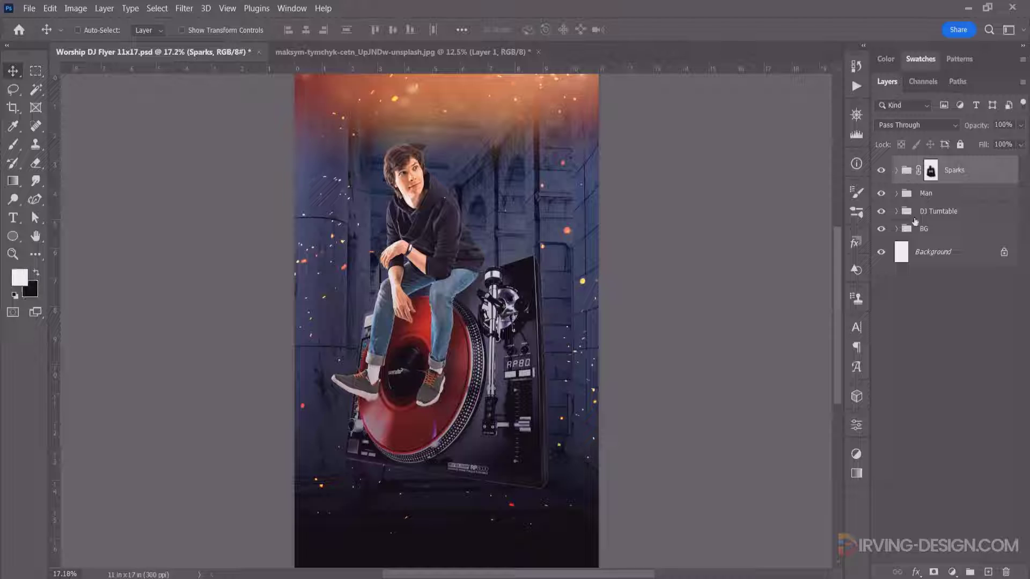
pyautogui.click(951, 571)
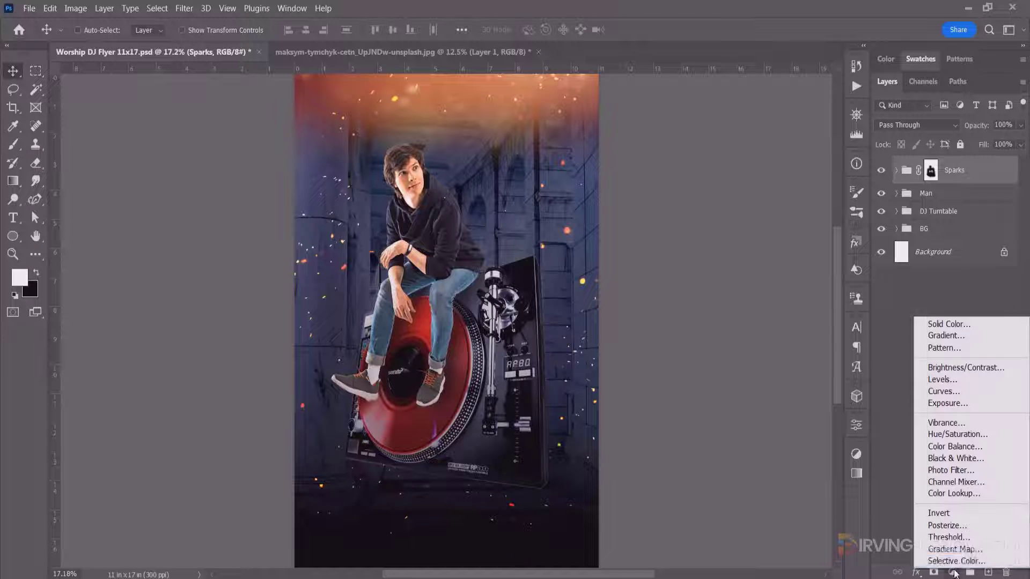
pyautogui.click(956, 494)
pyautogui.click(802, 370)
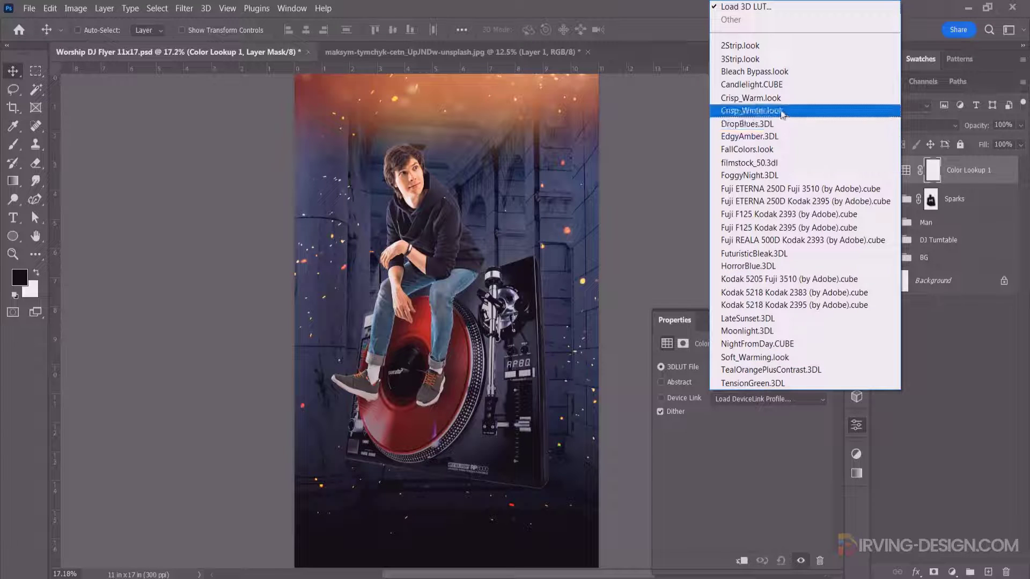
pyautogui.click(780, 110)
pyautogui.click(904, 170)
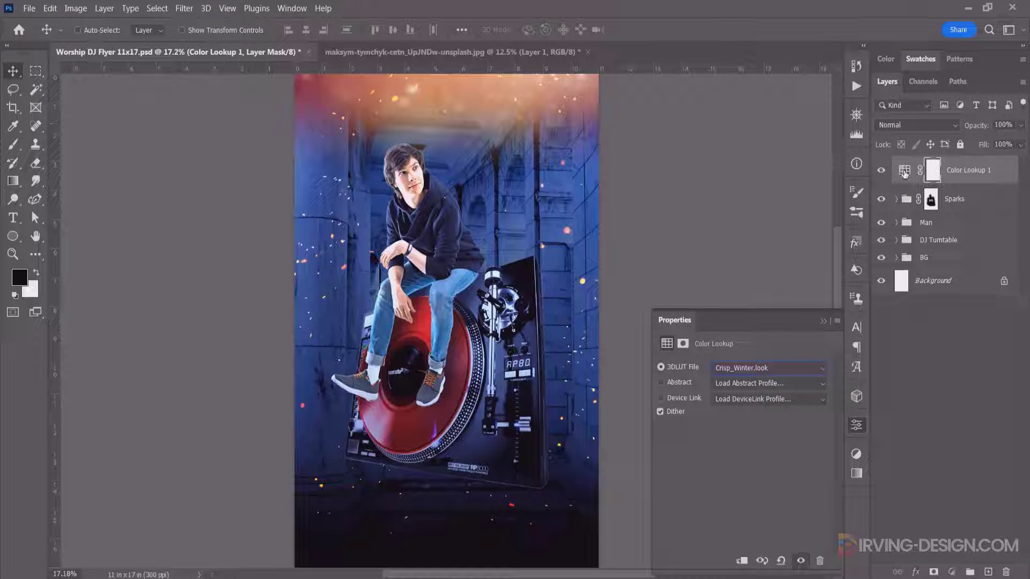
pyautogui.click(1003, 124)
pyautogui.write('8')
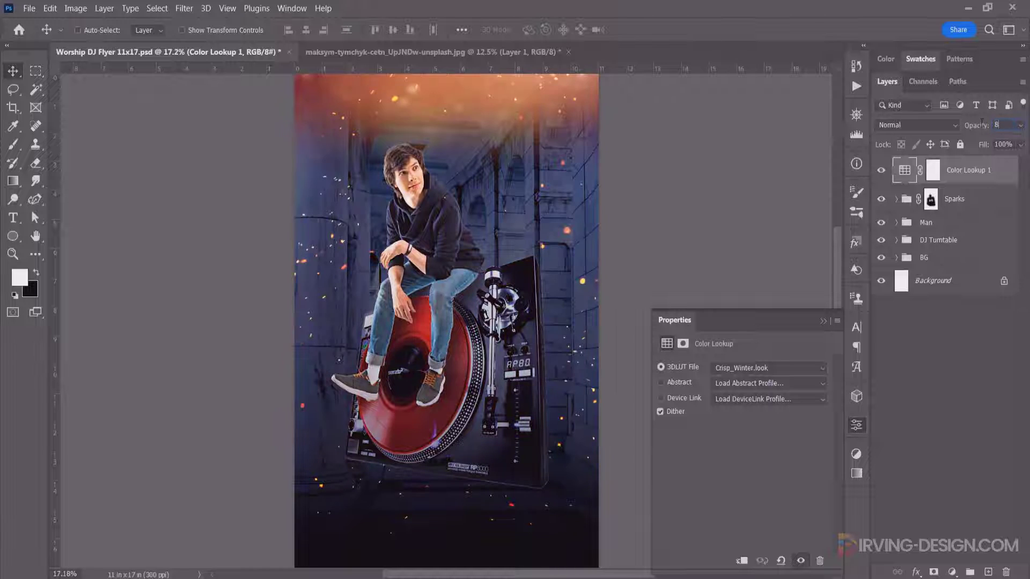
pyautogui.write('0')
pyautogui.click(884, 169)
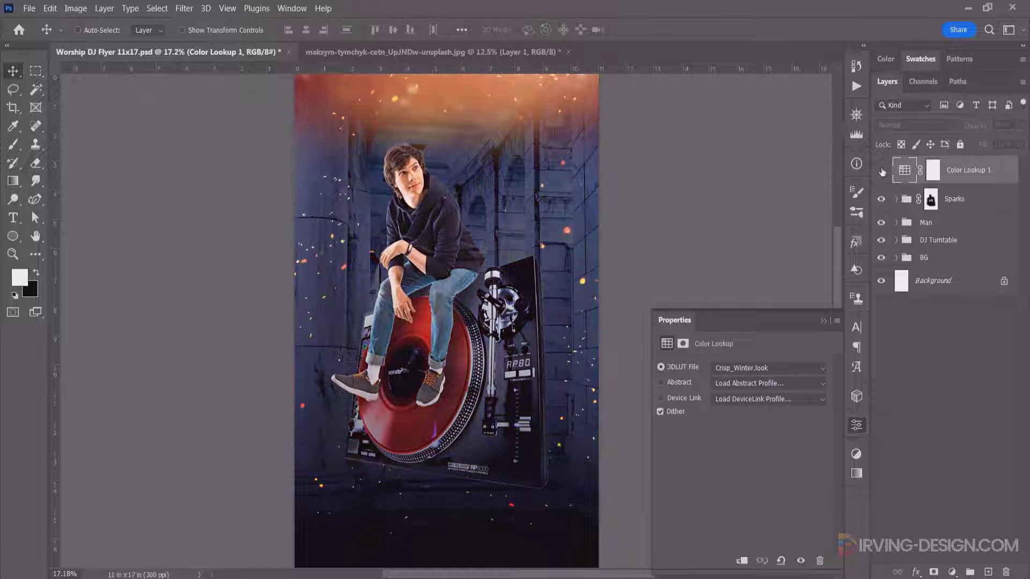
# Add a second Color Lookup using Kodak 5218 Kodak 2383 at 50%
pyautogui.click(952, 572)
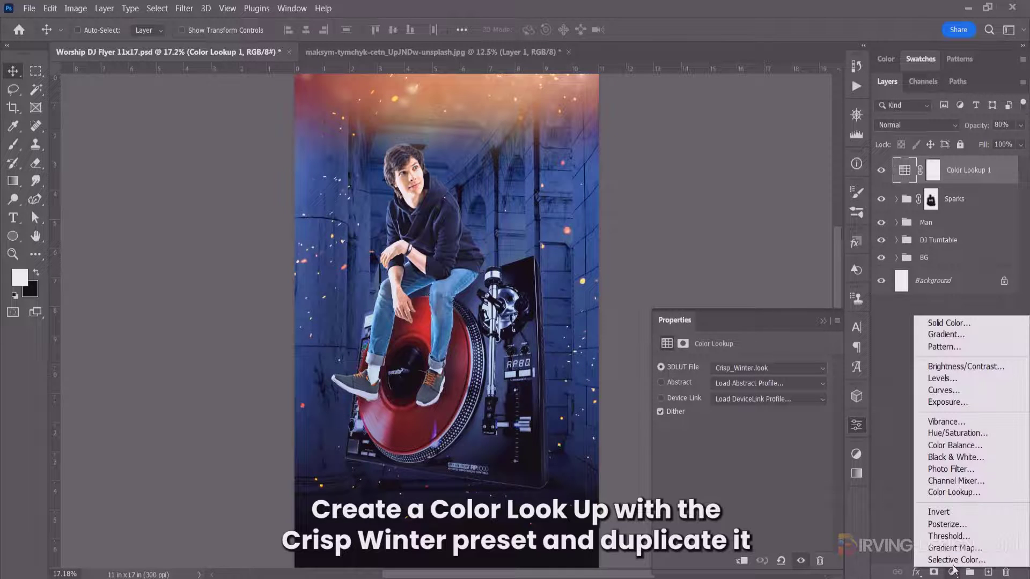
pyautogui.click(952, 493)
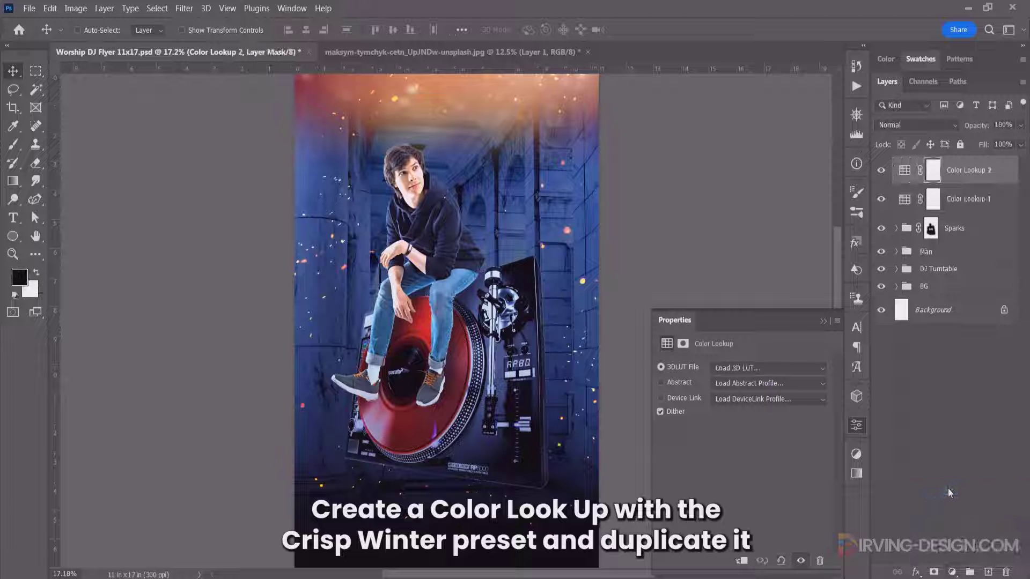
pyautogui.click(814, 370)
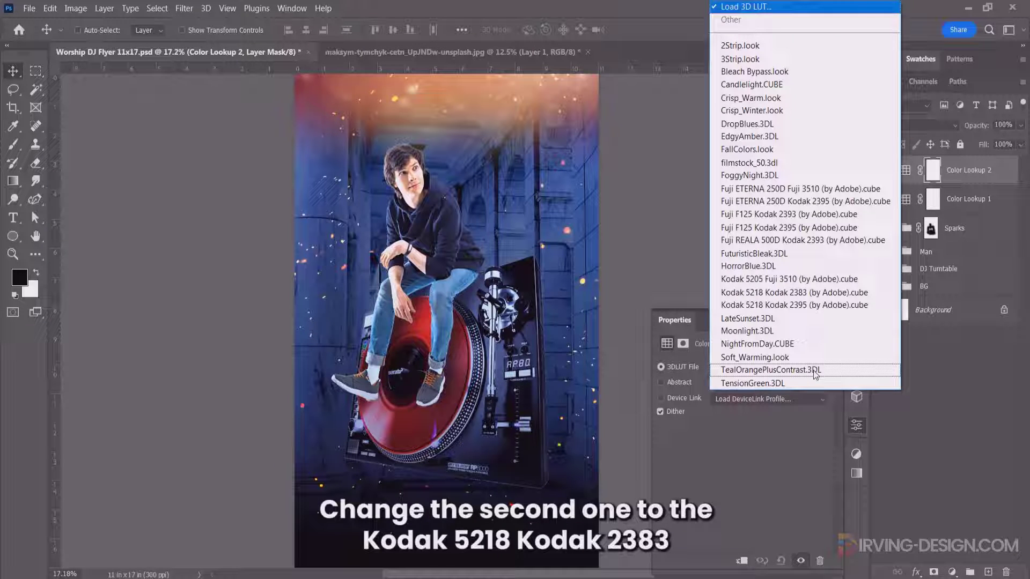
pyautogui.click(808, 294)
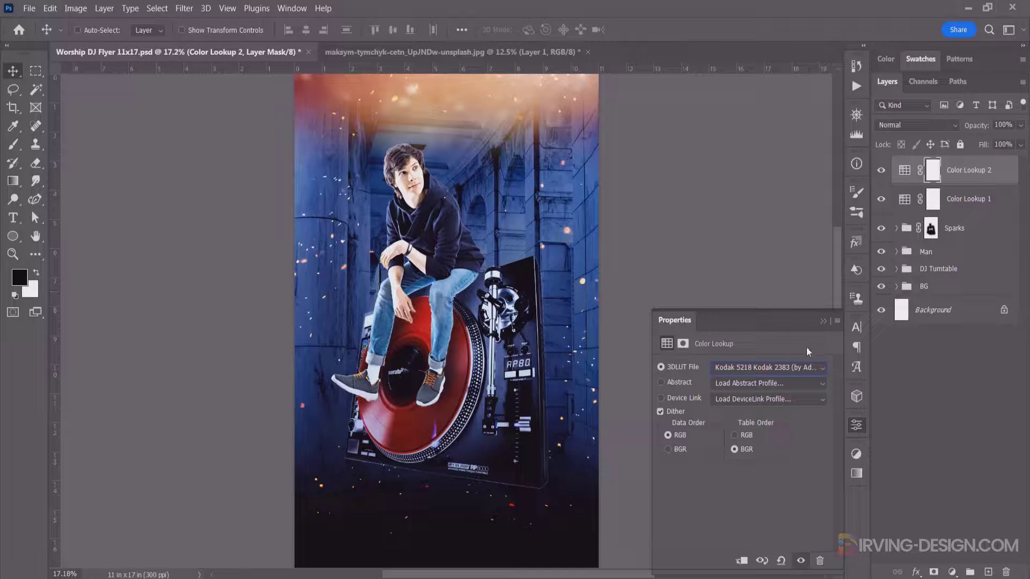
pyautogui.click(905, 171)
pyautogui.write('50')
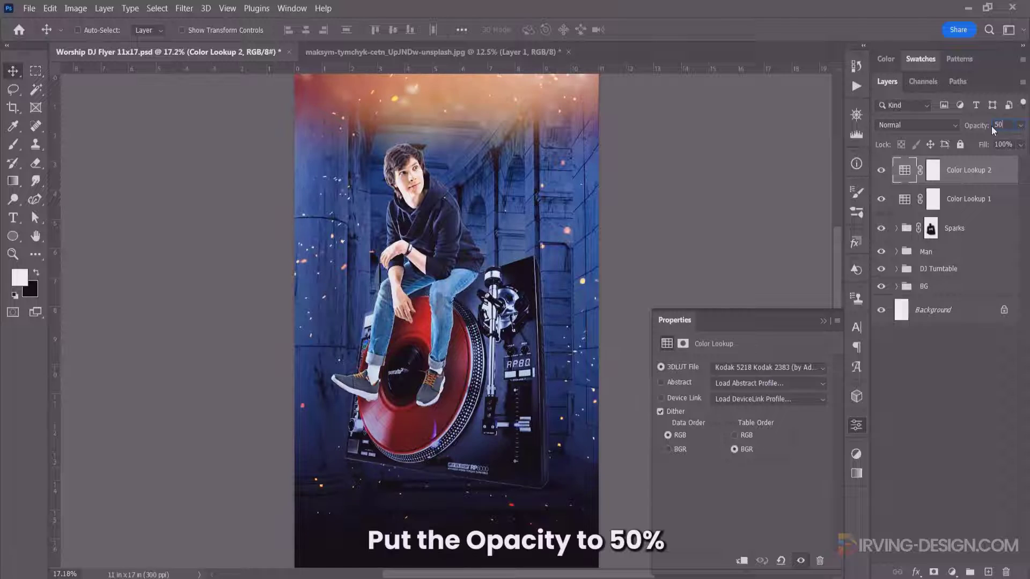
pyautogui.click(882, 170)
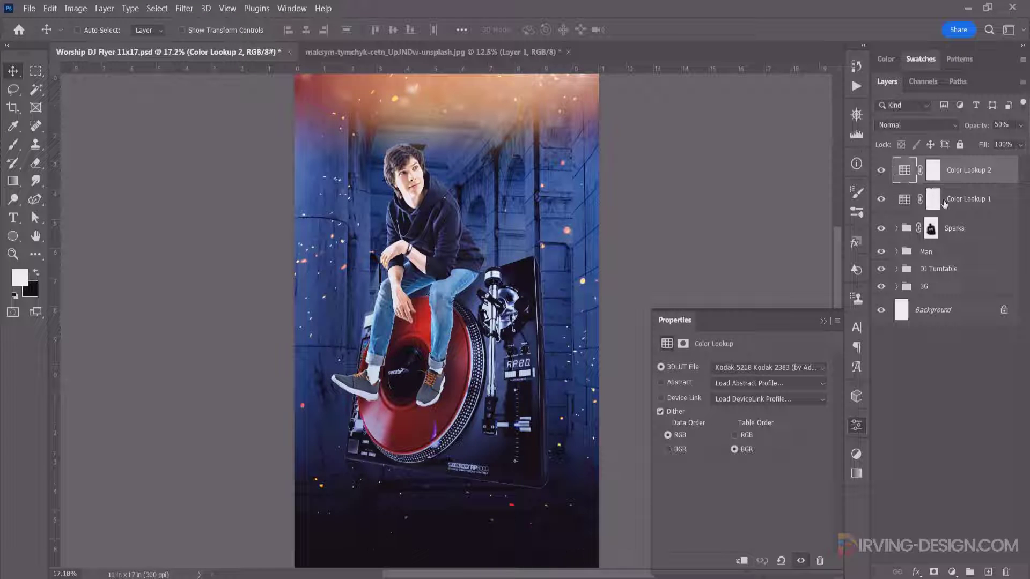
# Group both lookups as Color Effects and drag the dove image into the flyer
pyautogui.keyDown('shift'); pyautogui.click(906, 205); pyautogui.keyUp('shift')
pyautogui.hotkey('ctrl', 'g')
pyautogui.write('Color Effect')
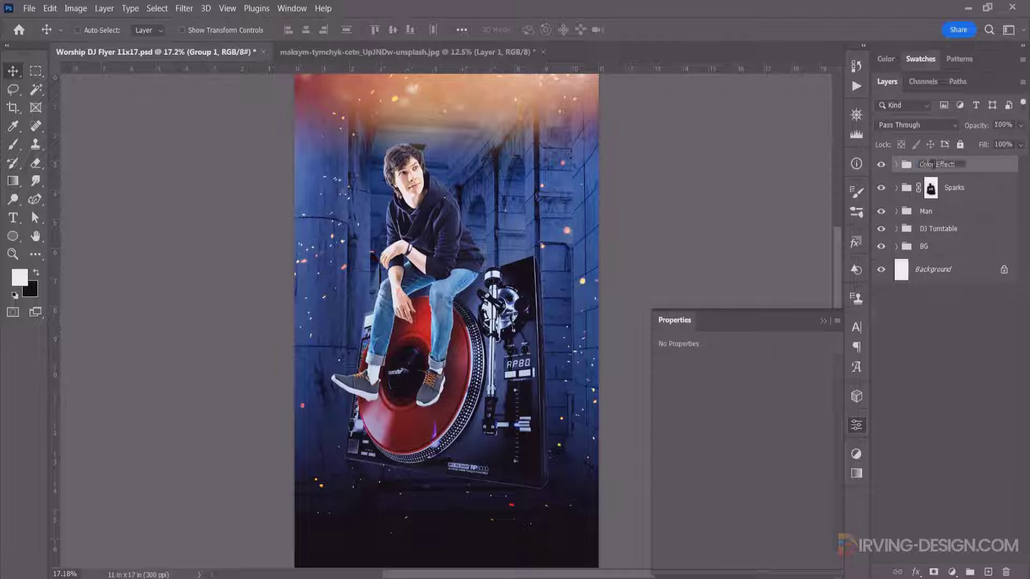
pyautogui.write('s')
pyautogui.press('Return')
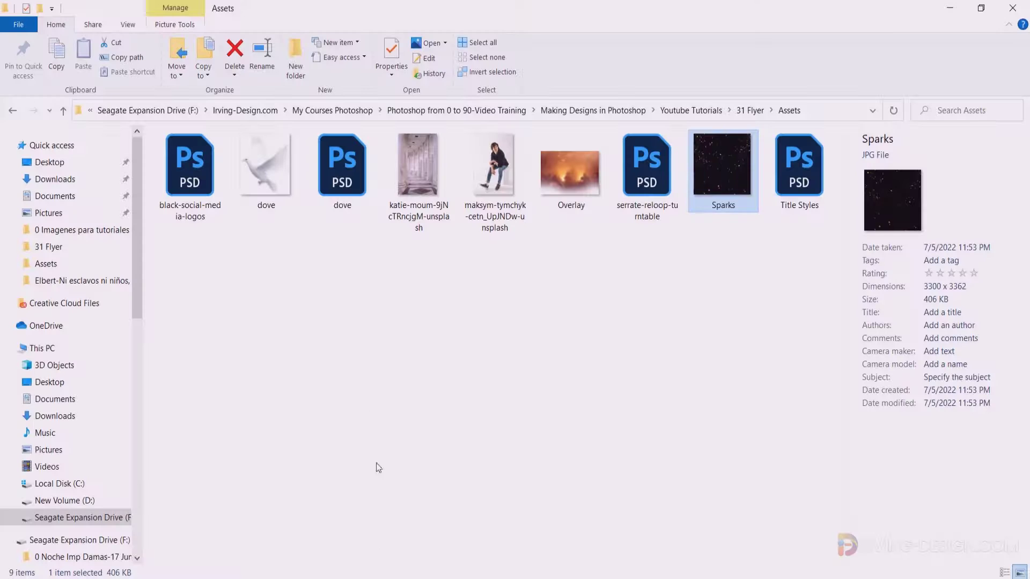
pyautogui.click(263, 166)
pyautogui.moveTo(268, 166)
pyautogui.mouseDown()
pyautogui.moveTo(535, 165)
pyautogui.moveTo(527, 177)
pyautogui.moveTo(543, 126)
pyautogui.mouseUp()
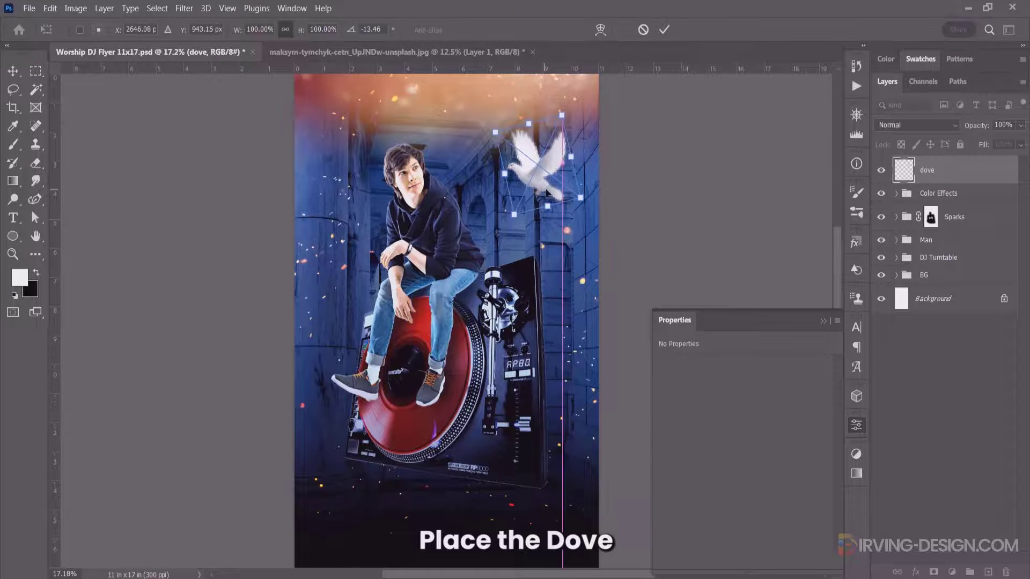
# Enlarge, tilt and commit the dove in the flyer's upper right
pyautogui.moveTo(576, 161); pyautogui.dragTo(590, 178)
pyautogui.click(664, 29)
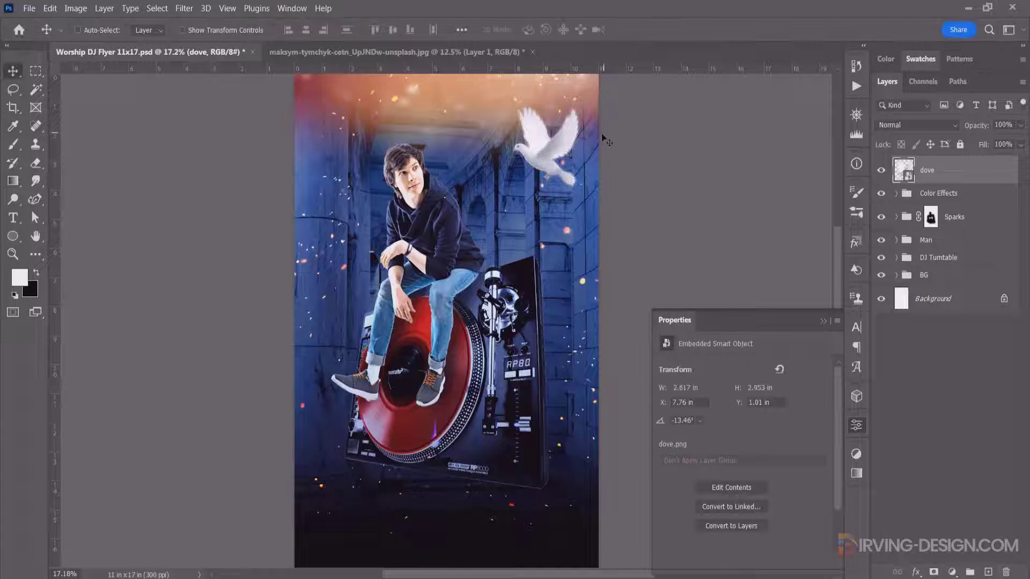
pyautogui.scroll(3, 553, 140)
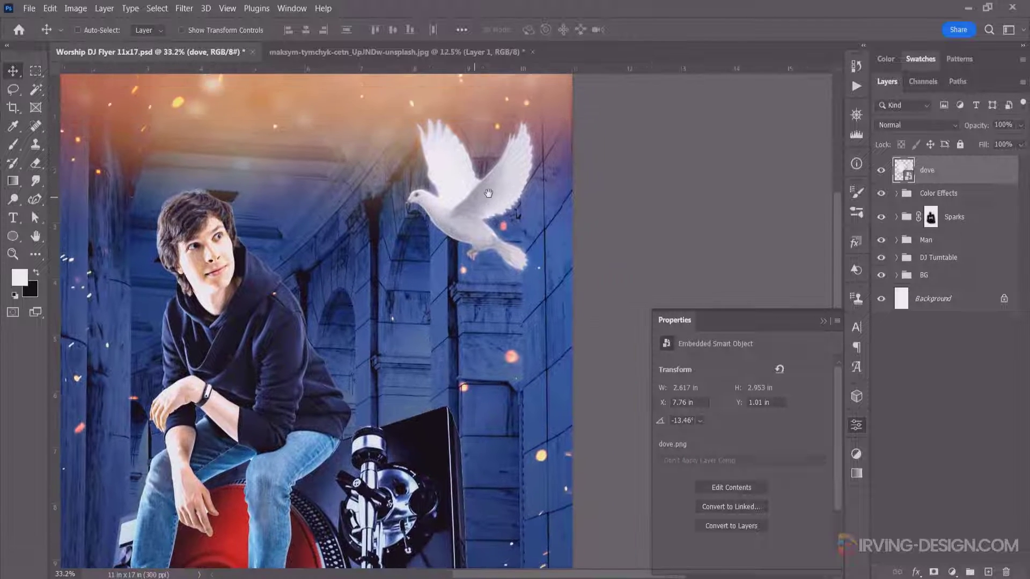
# Give the dove a faint Gradient Overlay layer style darkening its lower half
pyautogui.doubleClick(952, 181)
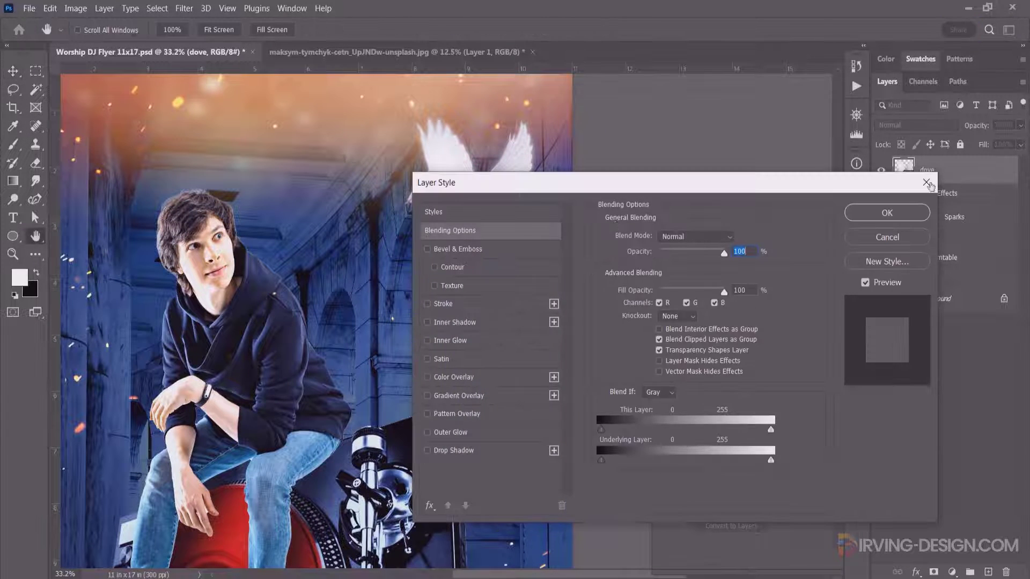
pyautogui.moveTo(536, 172); pyautogui.dragTo(724, 126)
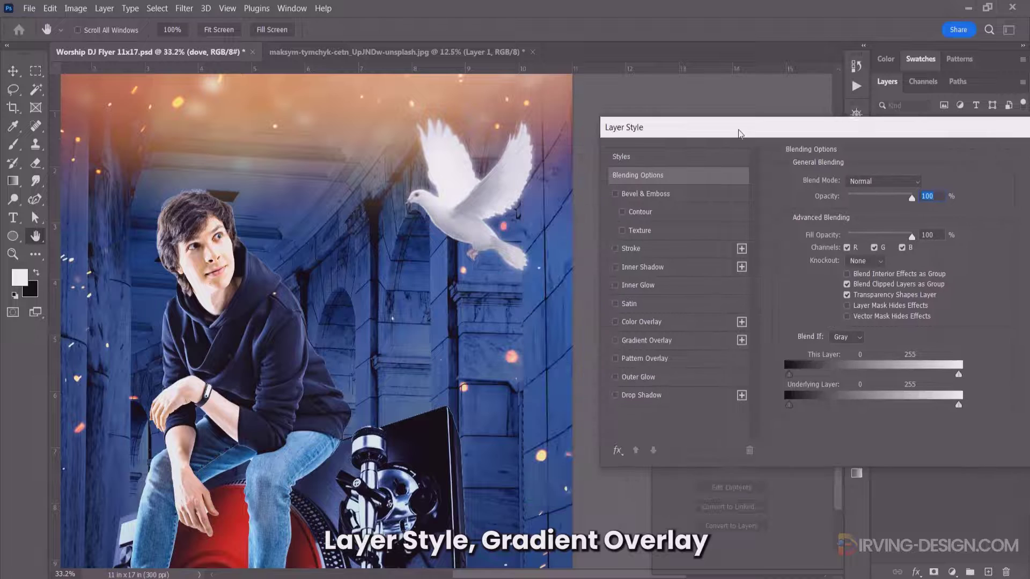
pyautogui.click(616, 340)
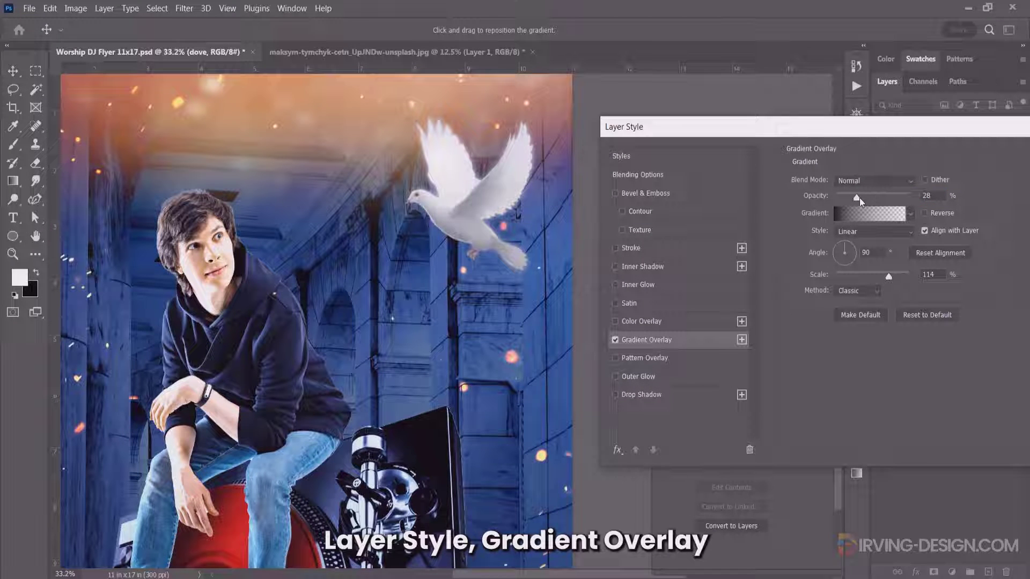
pyautogui.moveTo(859, 197); pyautogui.dragTo(851, 194)
pyautogui.click(616, 340)
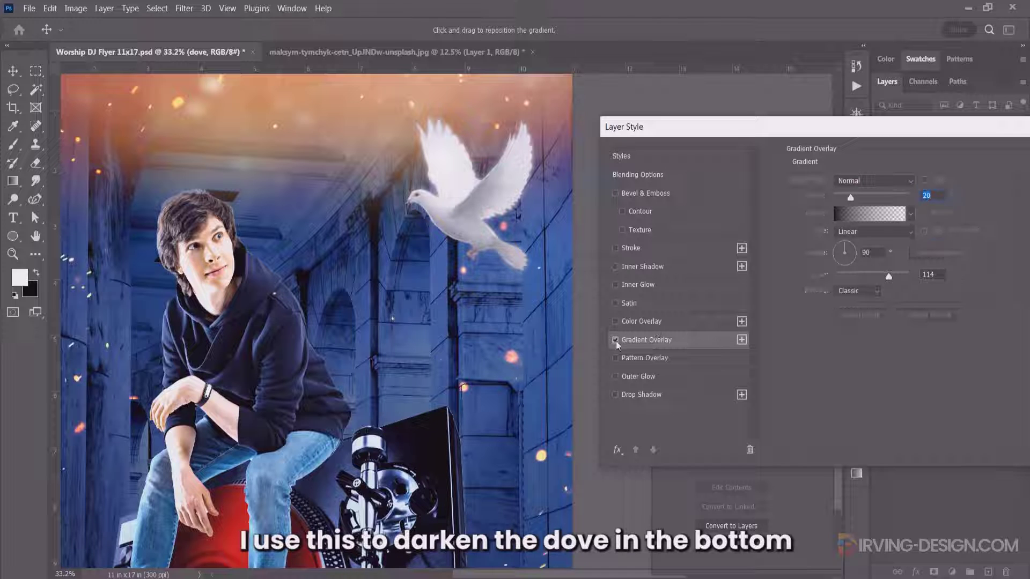
pyautogui.click(615, 340)
pyautogui.write('25')
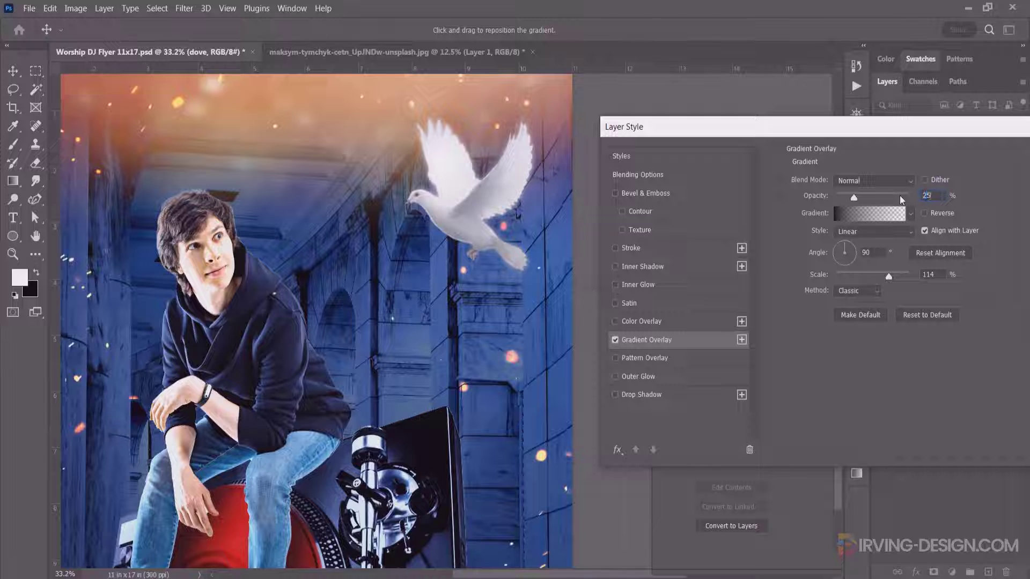
pyautogui.press('Return')
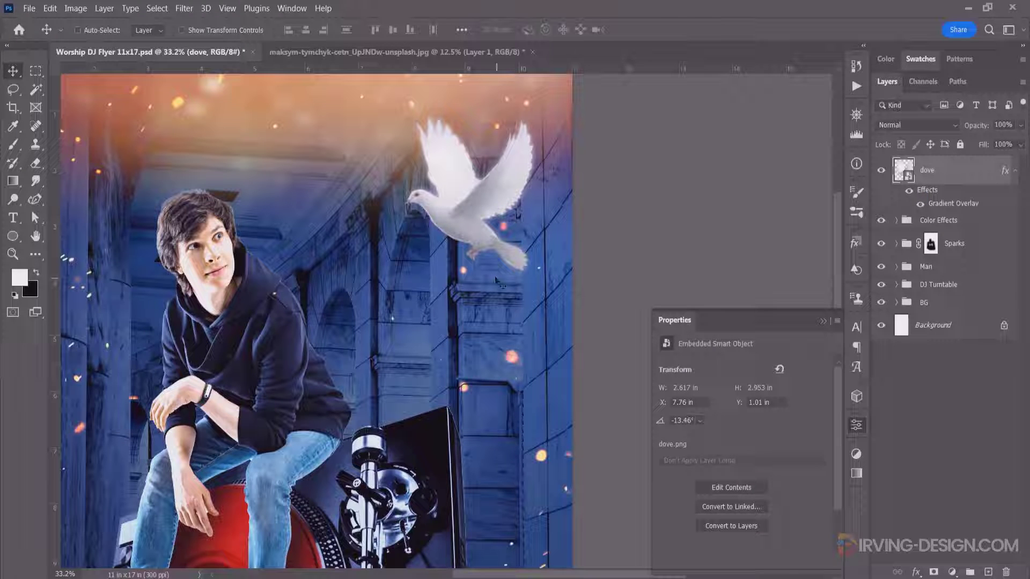
# Duplicate the dove, flip it horizontally, and shrink it into the top-left corner
pyautogui.hotkey('ctrl', '0')
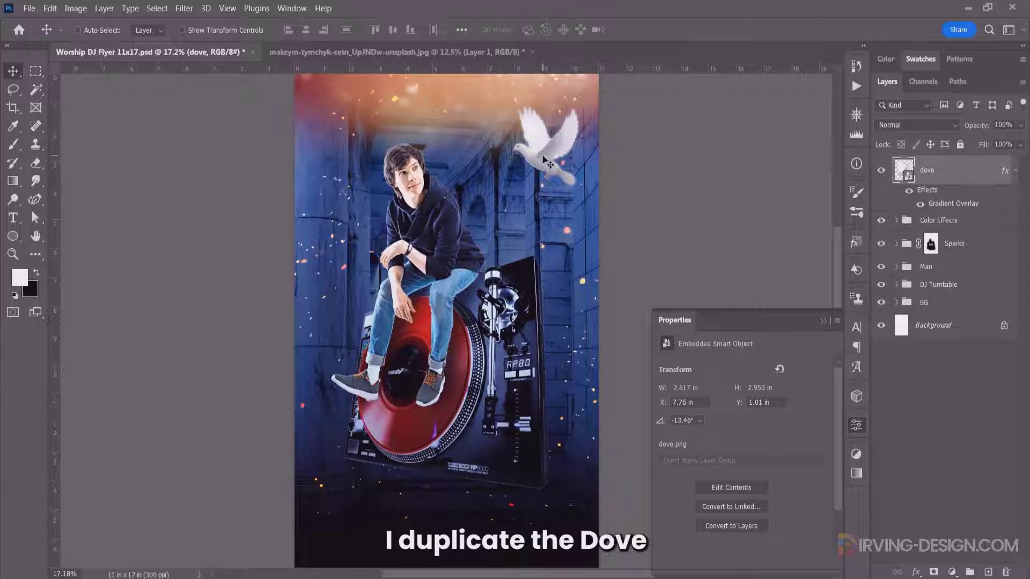
pyautogui.moveTo(544, 156); pyautogui.dragTo(361, 210)
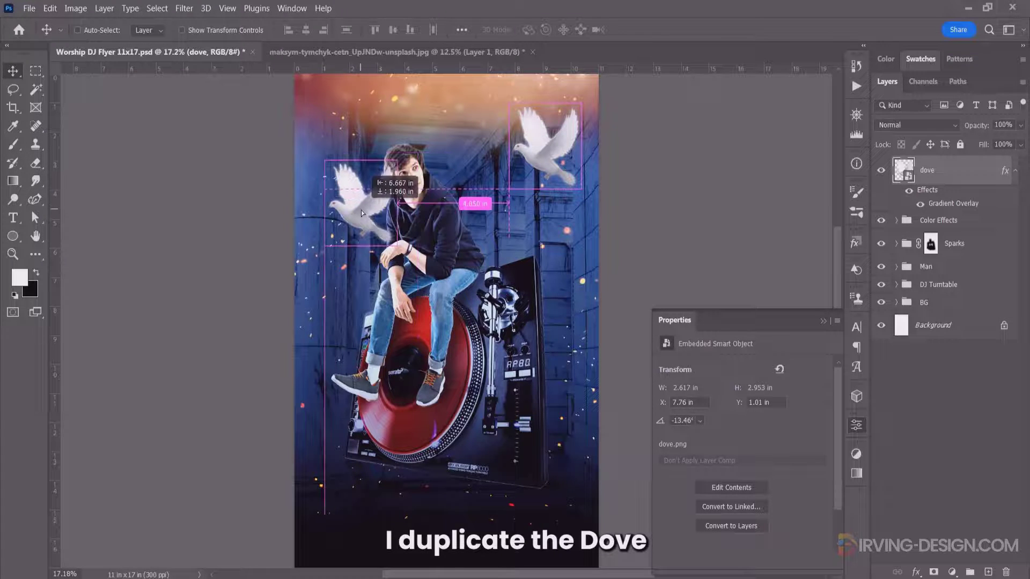
pyautogui.hotkey('ctrl', 't')
pyautogui.rightClick(375, 180)
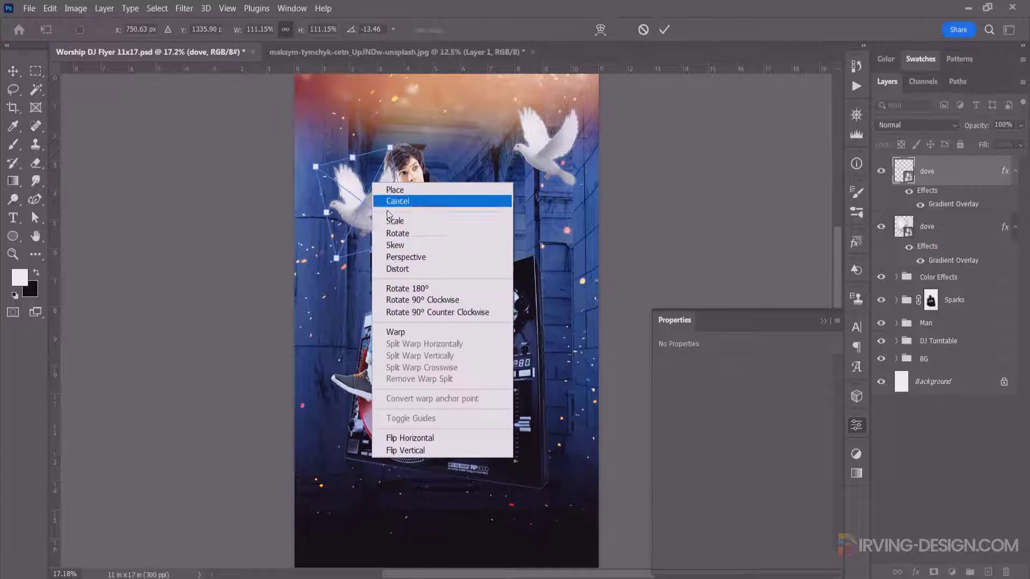
pyautogui.click(402, 437)
pyautogui.moveTo(370, 221); pyautogui.dragTo(348, 169)
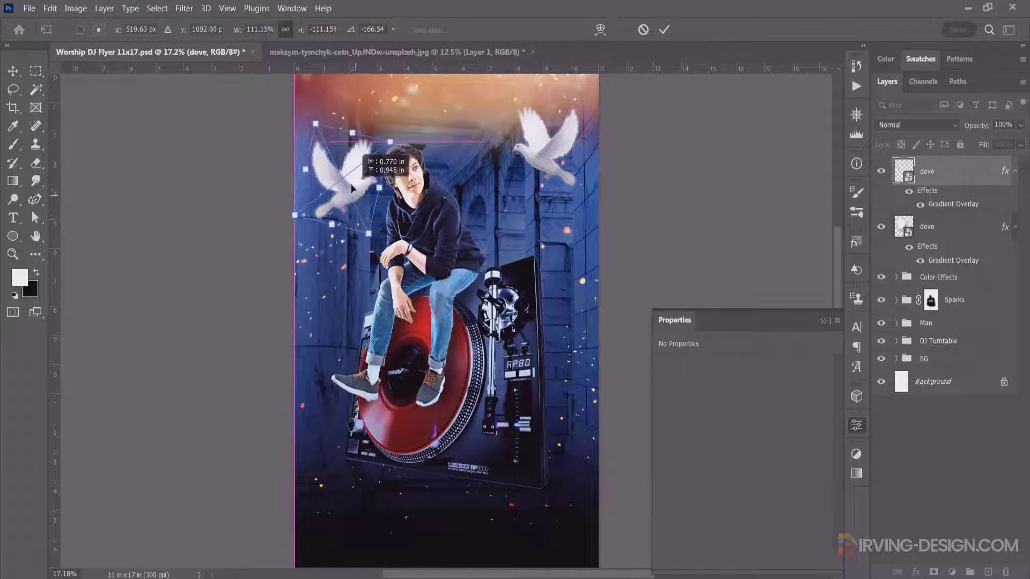
pyautogui.moveTo(368, 203); pyautogui.dragTo(362, 158)
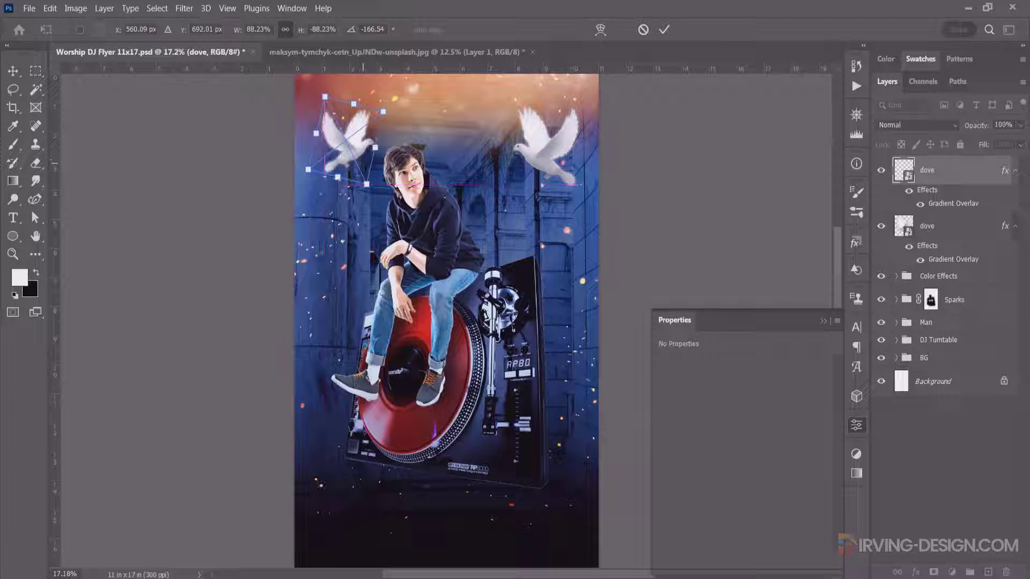
pyautogui.press('Return')
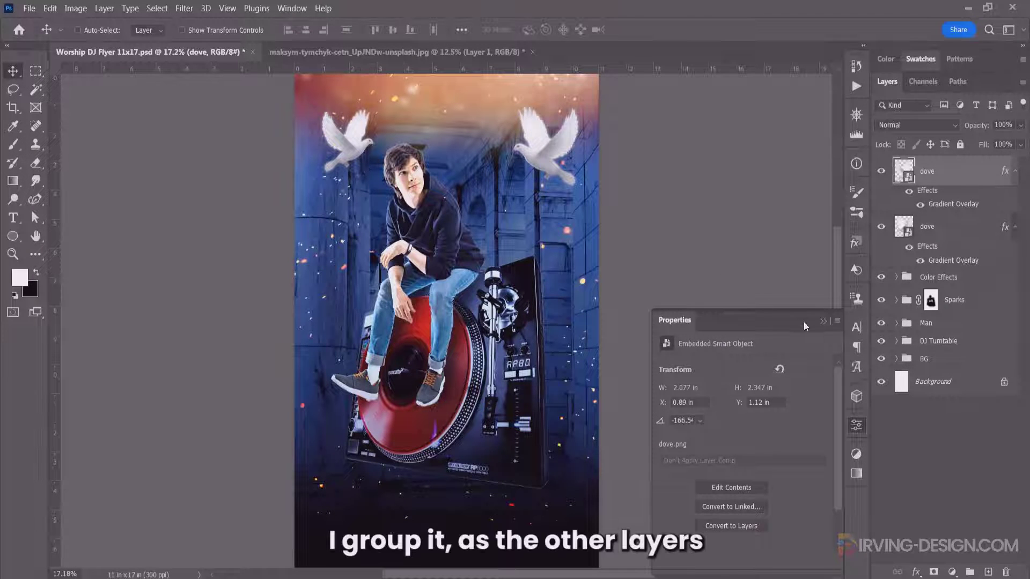
# Group both dove layers and name the group Doves
pyautogui.click(822, 320)
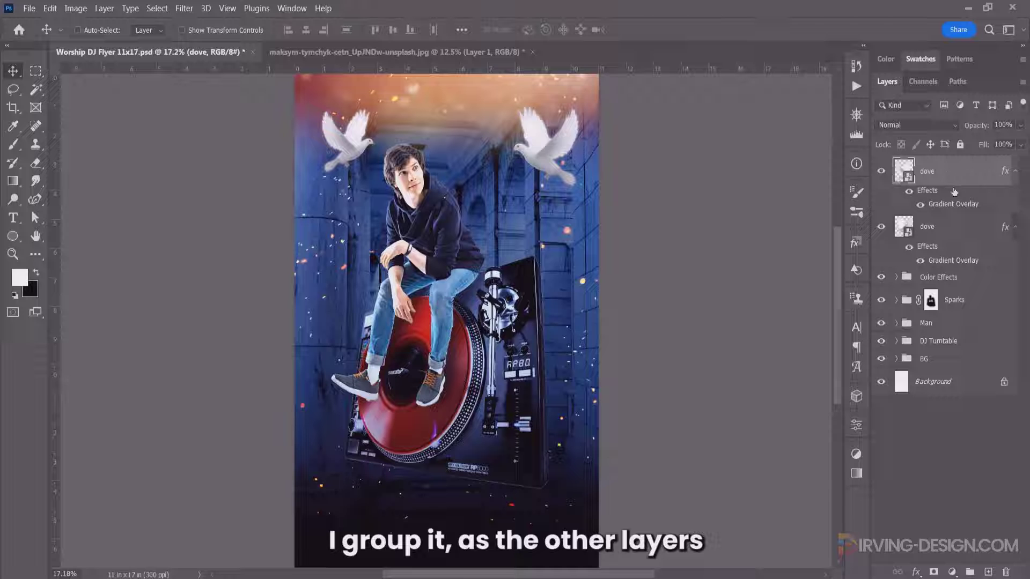
pyautogui.keyDown('shift'); pyautogui.click(959, 226); pyautogui.keyUp('shift')
pyautogui.moveTo(959, 226)
pyautogui.mouseDown()
pyautogui.moveTo(1007, 548)
pyautogui.moveTo(988, 572)
pyautogui.mouseUp()
pyautogui.doubleClick(929, 164)
pyautogui.write('Dove')
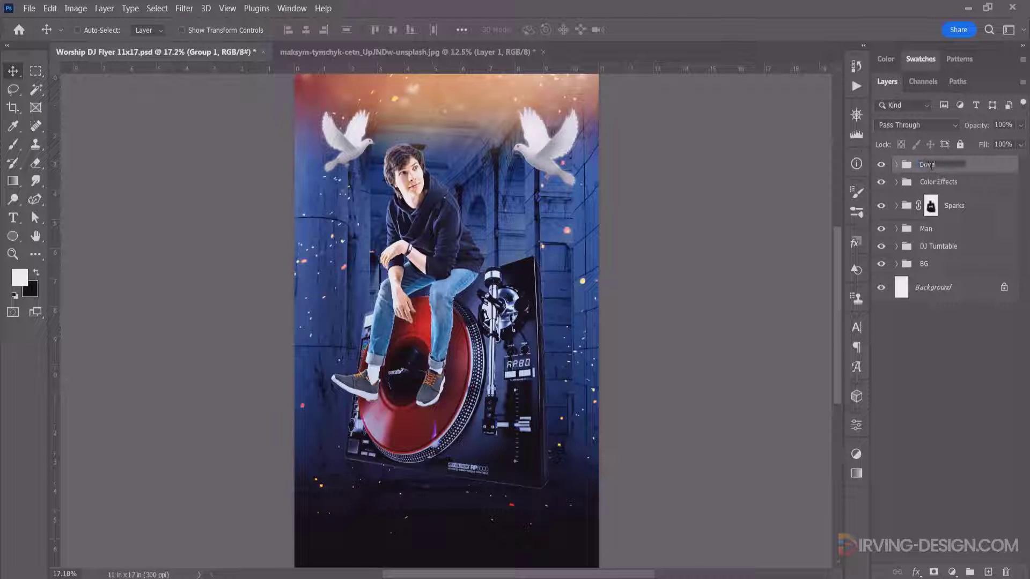
pyautogui.write('s')
pyautogui.press('Return')
# On a new empty layer, paint a soft yellow glow beside the man's head
pyautogui.click(987, 572)
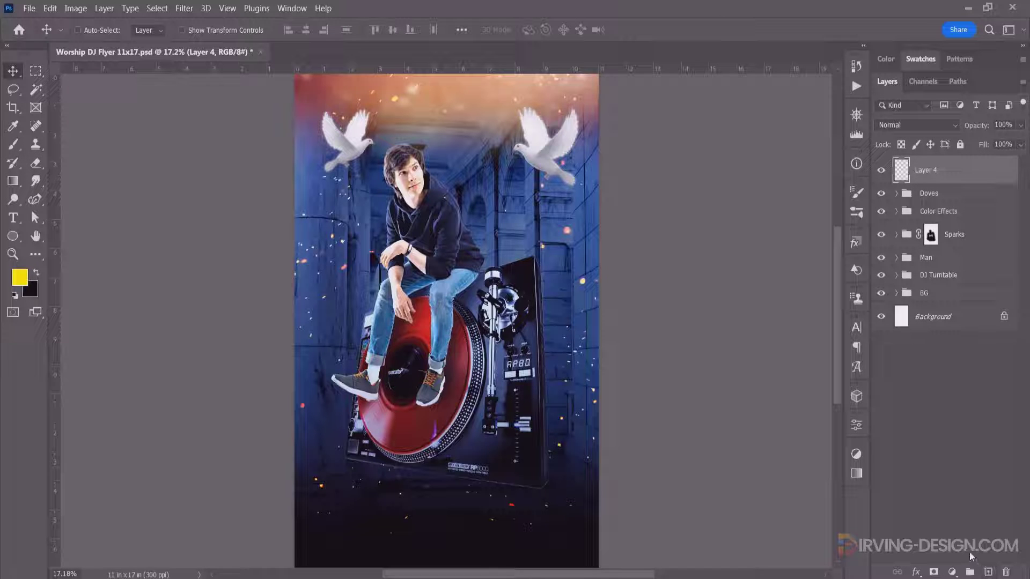
pyautogui.click(13, 145)
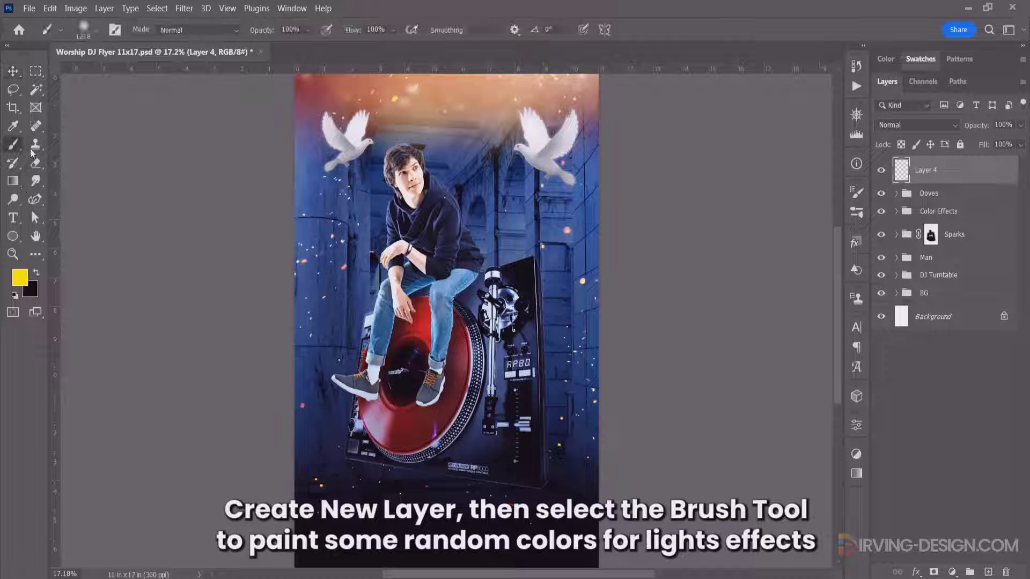
pyautogui.click(918, 60)
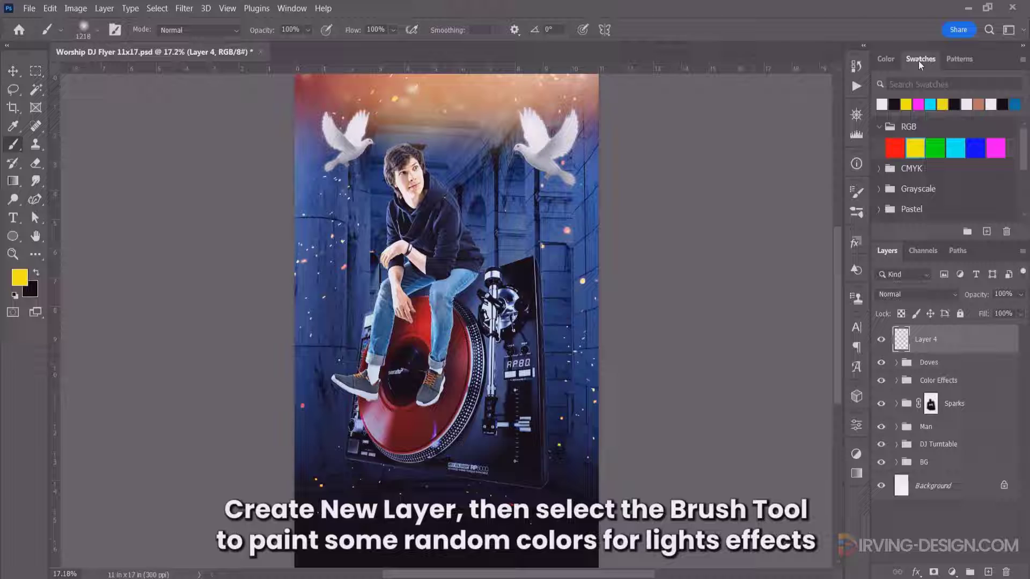
pyautogui.click(915, 148)
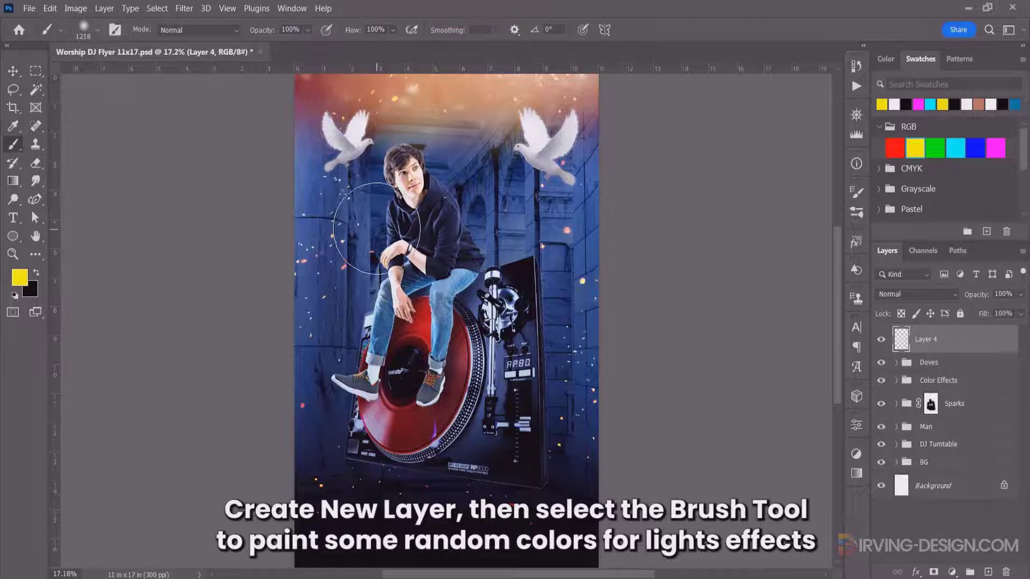
pyautogui.click(379, 204)
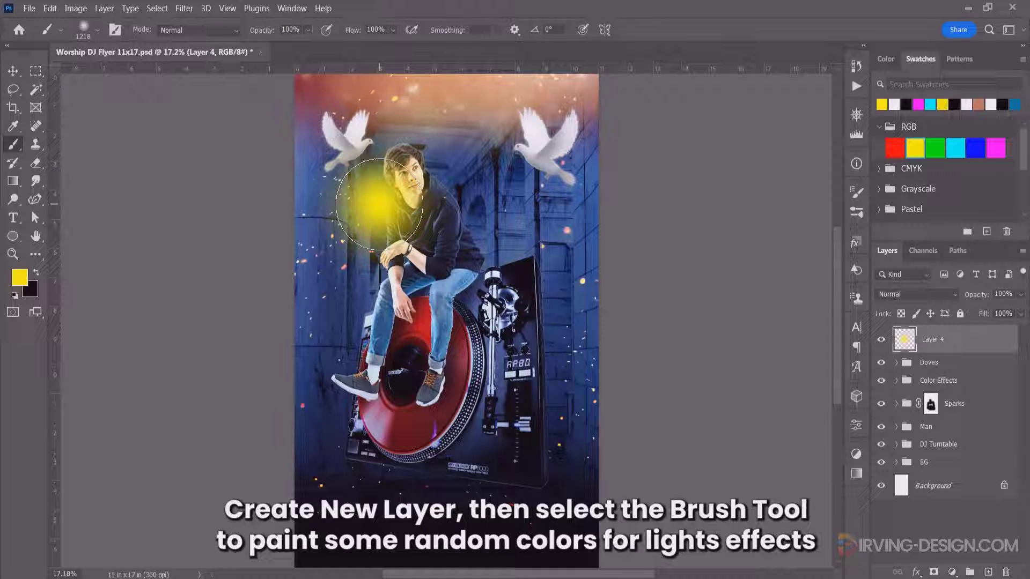
pyautogui.click(379, 204)
pyautogui.click(369, 229)
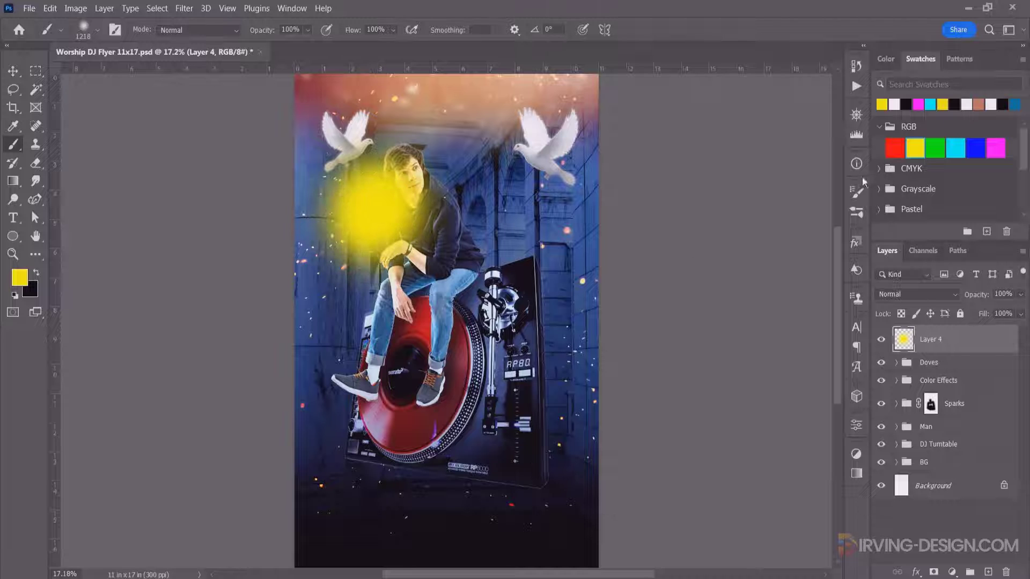
# Add soft cyan glow by the torso and magenta over the legs, then mask the layer
pyautogui.click(955, 148)
pyautogui.click(450, 223)
pyautogui.click(460, 244)
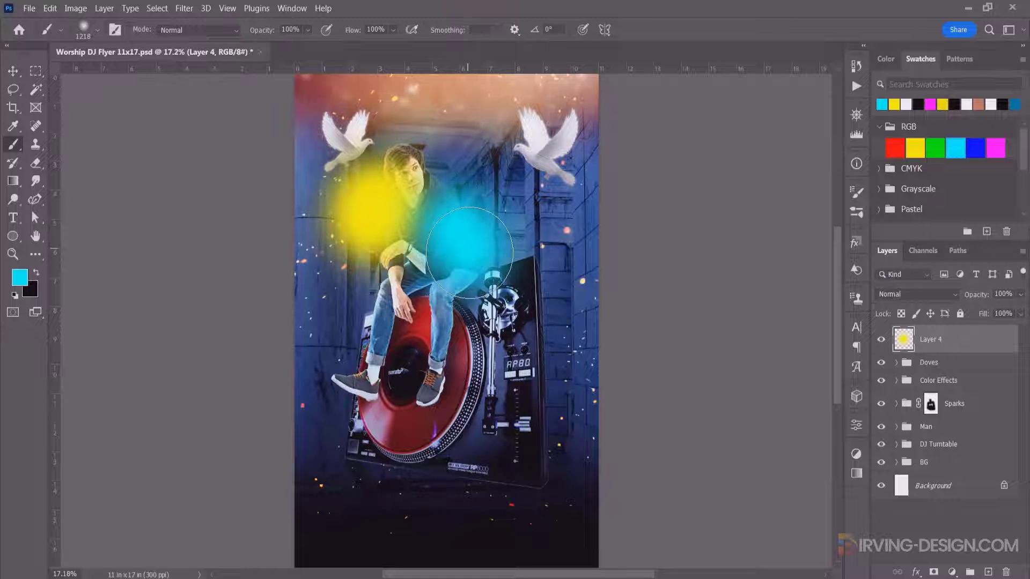
pyautogui.click(996, 148)
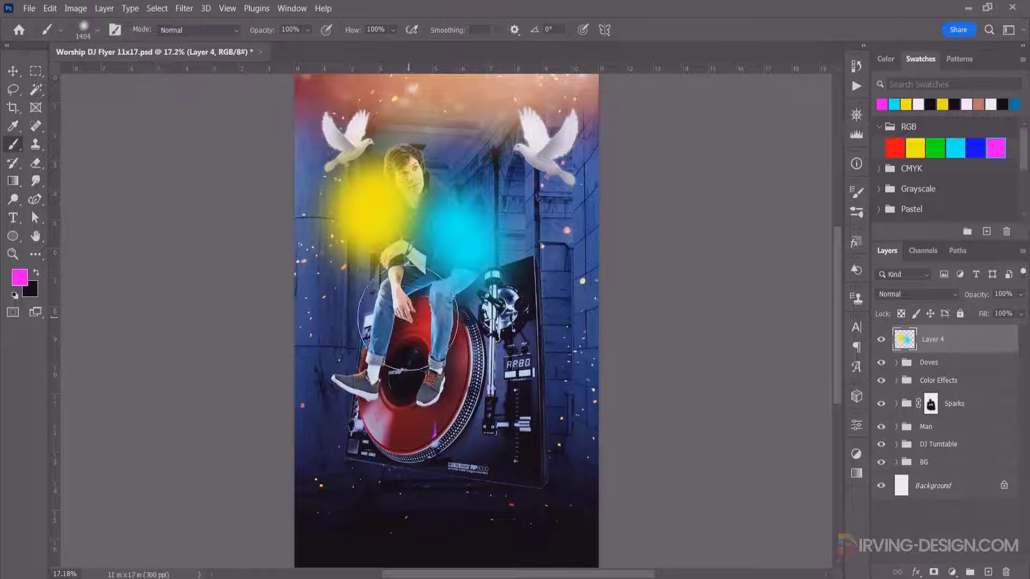
pyautogui.click(398, 315)
pyautogui.click(392, 338)
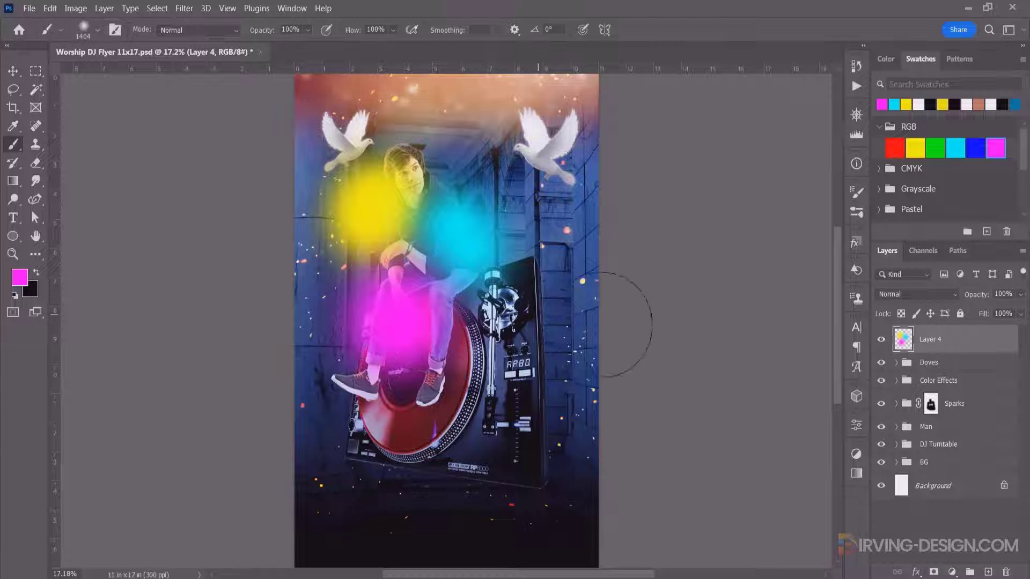
pyautogui.click(934, 572)
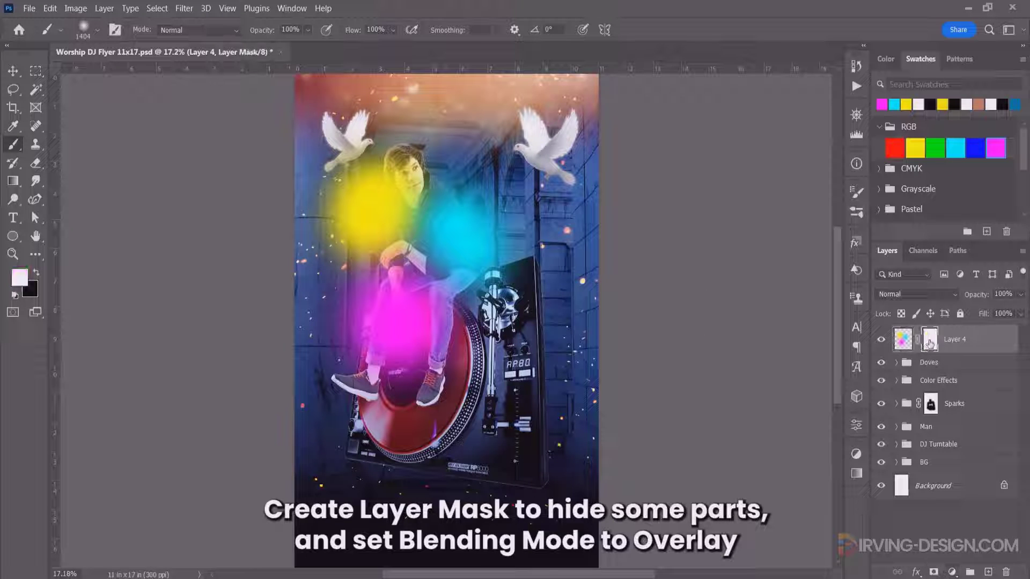
# Blend Layer 4's glows in Overlay mode and set the brush opacity to 43%
pyautogui.click(930, 296)
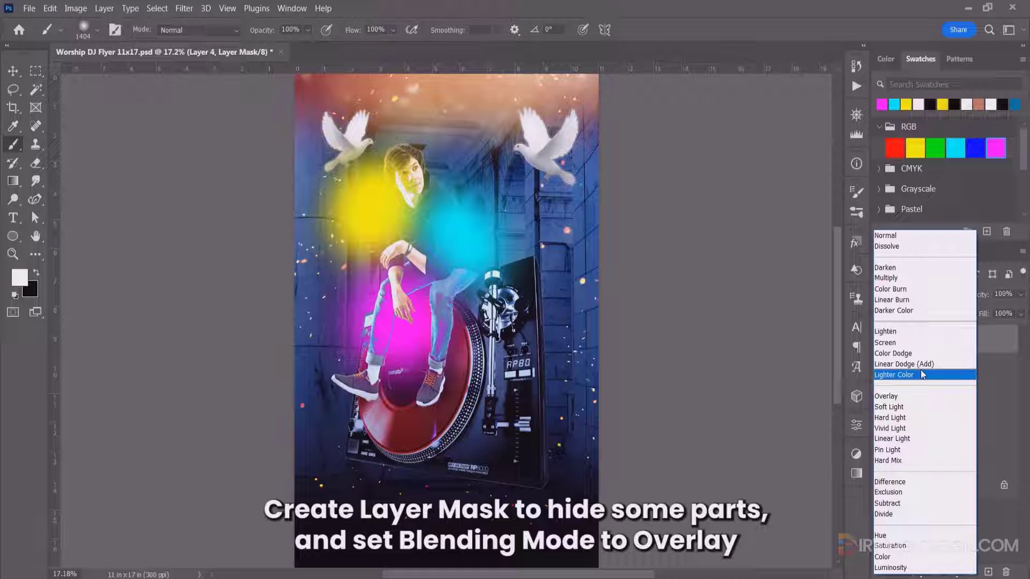
pyautogui.click(915, 396)
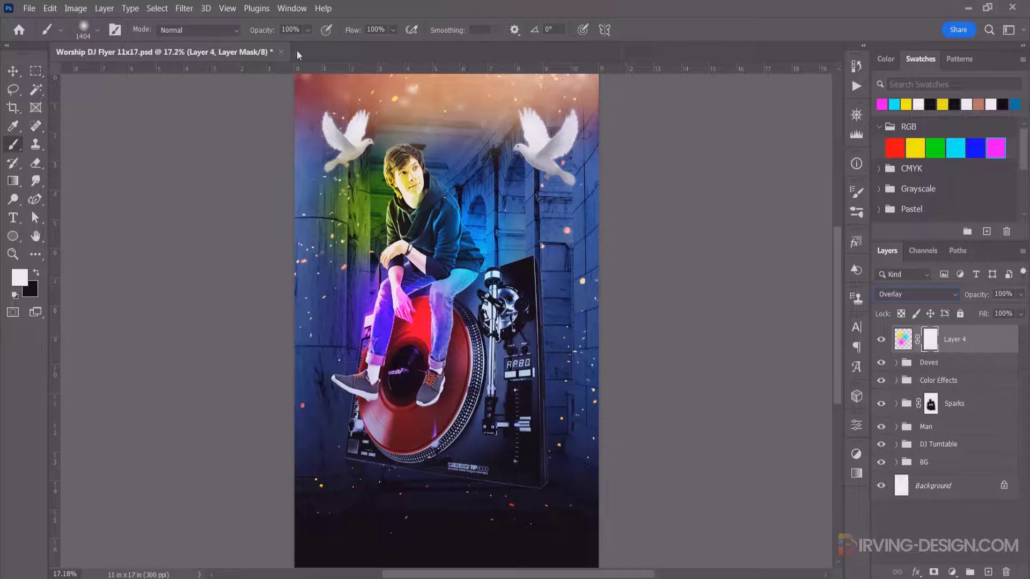
pyautogui.moveTo(289, 47); pyautogui.dragTo(287, 47)
# Paint black on Layer 4's mask to remove glow from the left pillar and upper right
pyautogui.moveTo(332, 107); pyautogui.dragTo(316, 181)
pyautogui.press('x')
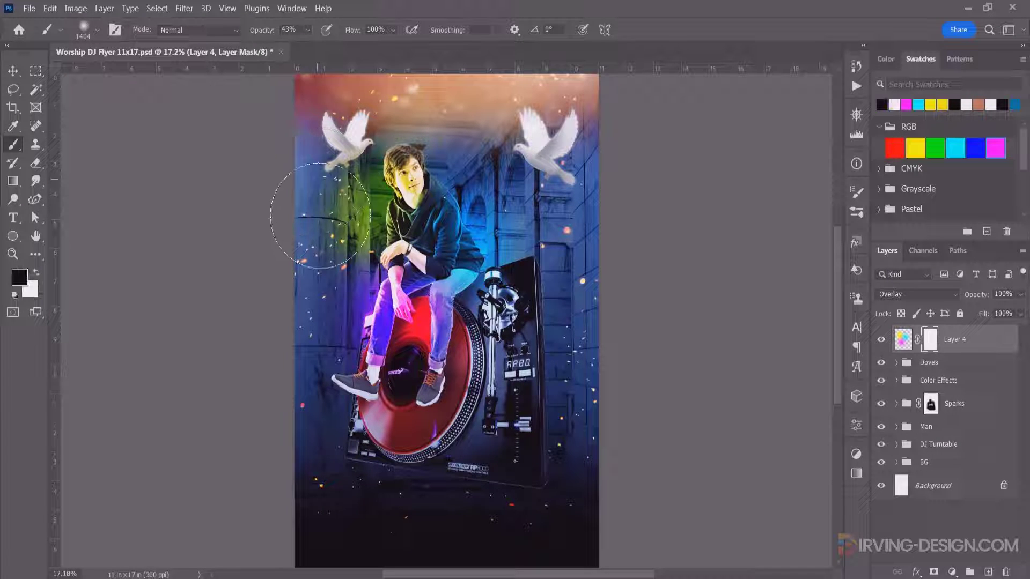
pyautogui.moveTo(511, 199)
pyautogui.mouseDown()
pyautogui.moveTo(403, 325)
pyautogui.moveTo(473, 346)
pyautogui.mouseUp()
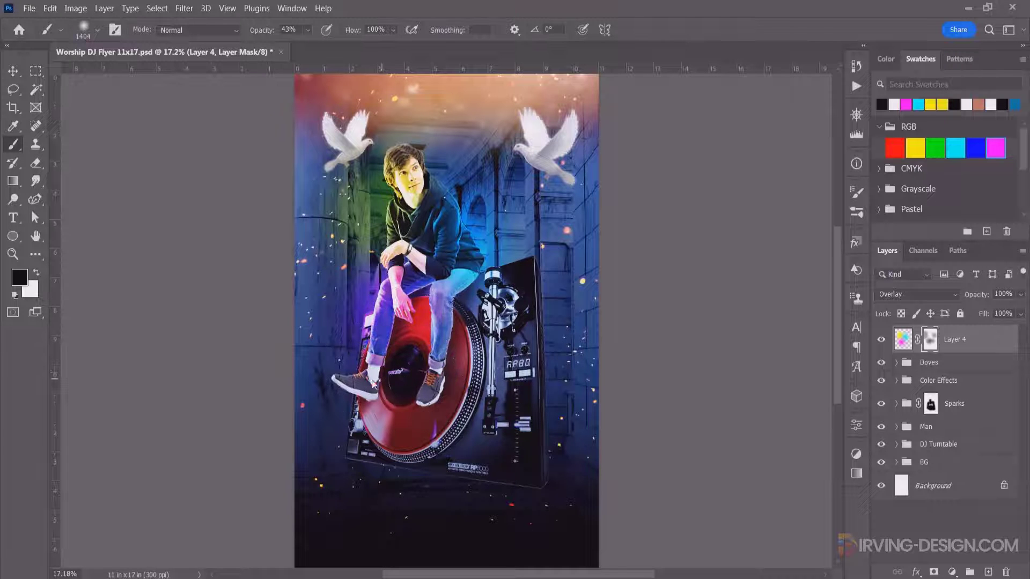
pyautogui.click(881, 339)
pyautogui.click(881, 340)
pyautogui.moveTo(299, 230); pyautogui.dragTo(416, 196)
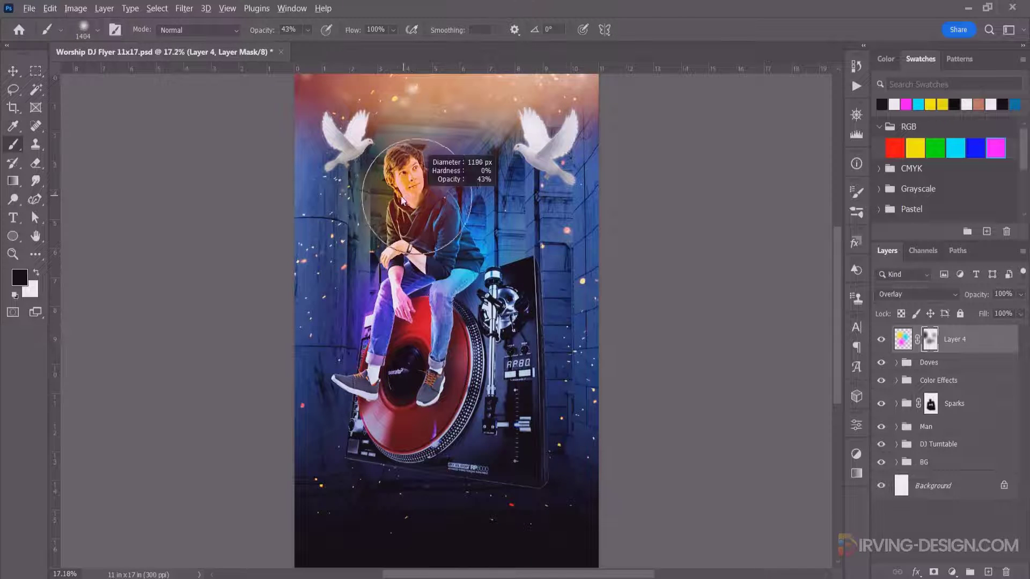
pyautogui.hotkey('ctrl', 'z')
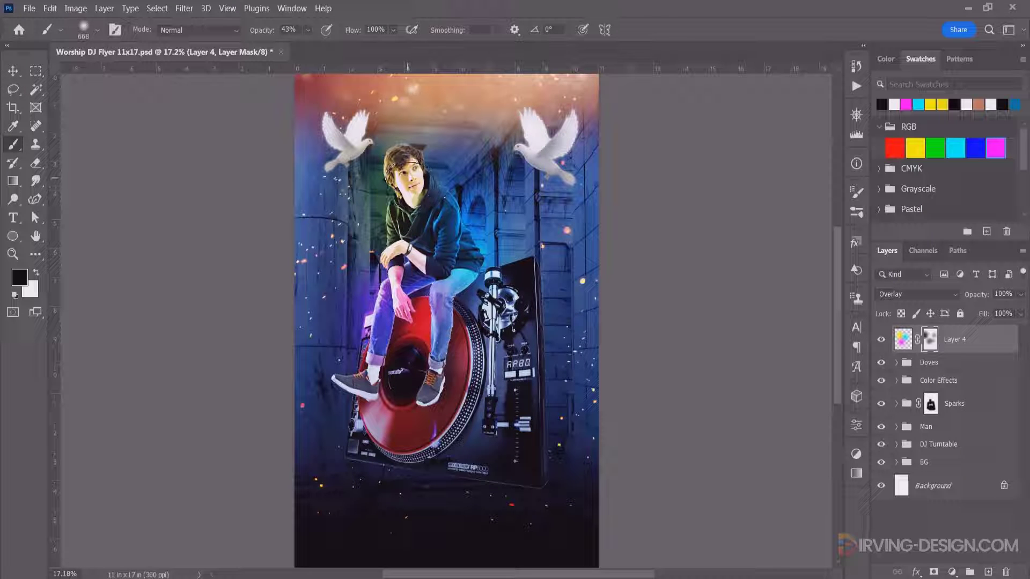
pyautogui.click(886, 341)
pyautogui.click(903, 338)
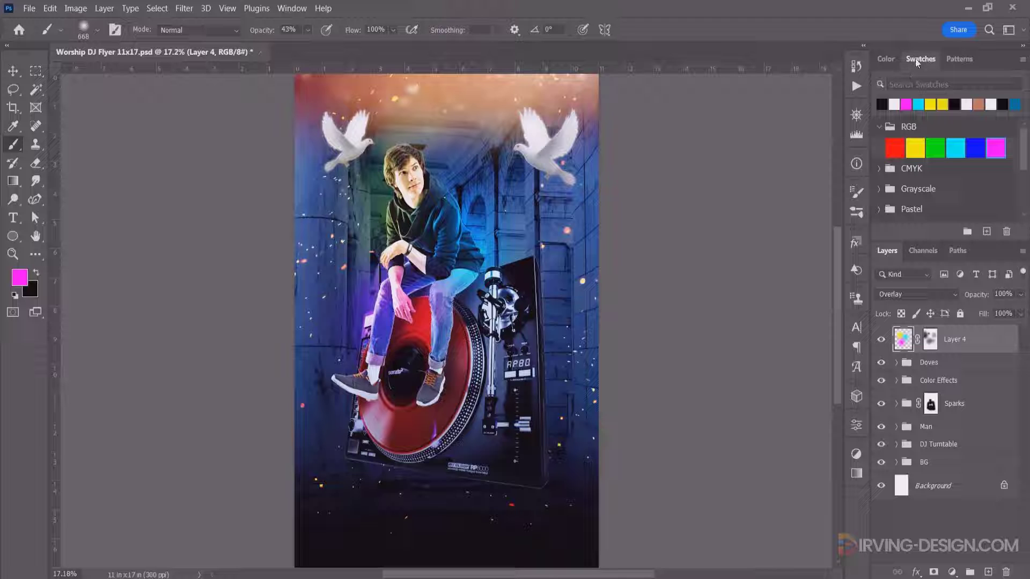
# Add an Inner Shadow layer style to the man's Layer 2 in the Man group
pyautogui.doubleClick(915, 59)
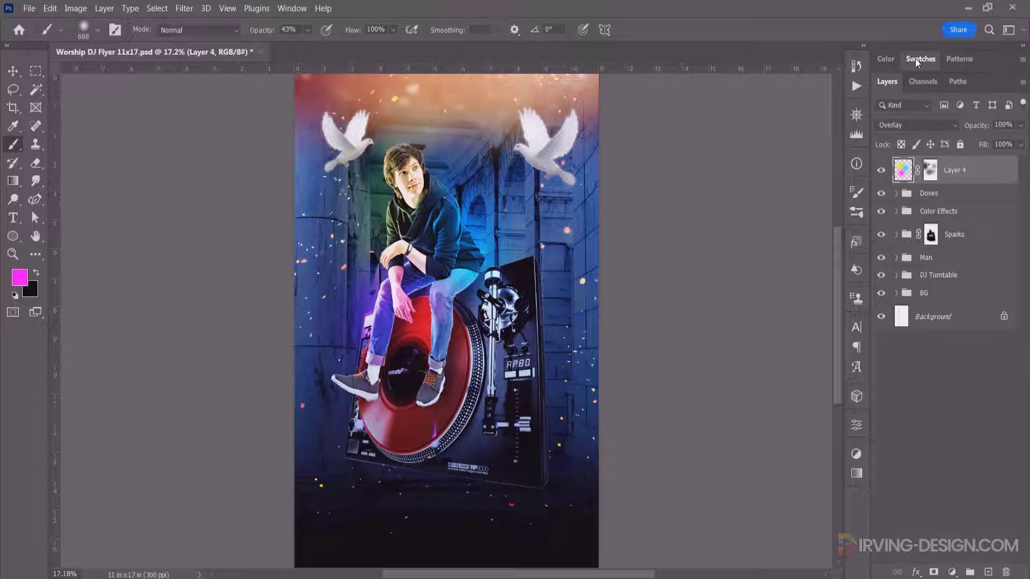
pyautogui.click(896, 258)
pyautogui.click(963, 283)
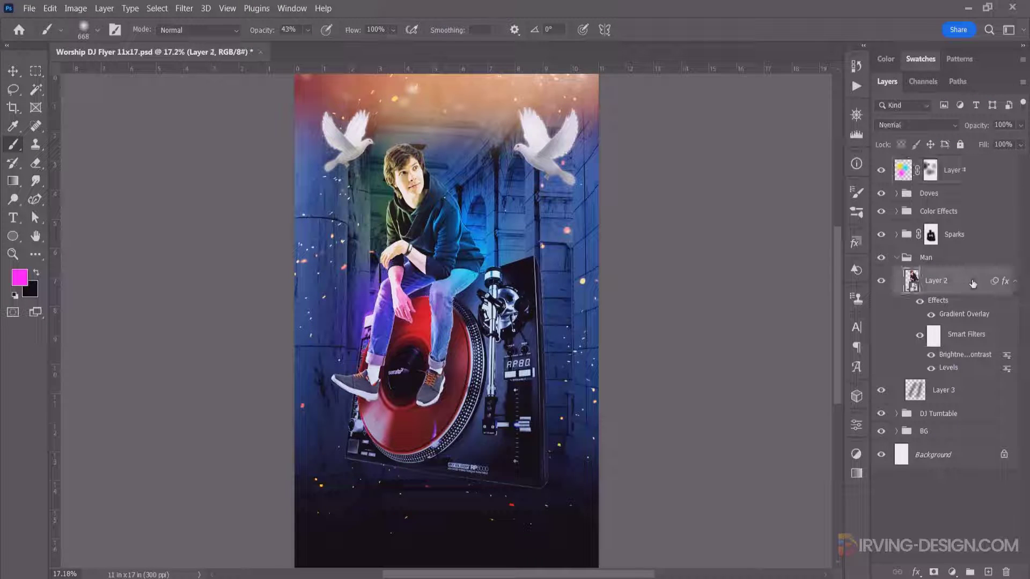
pyautogui.doubleClick(971, 282)
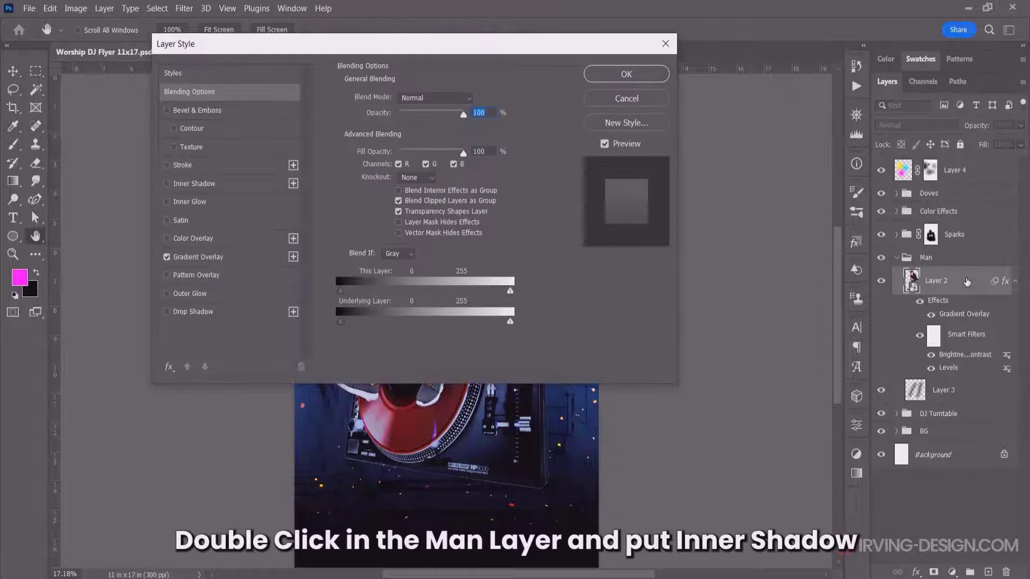
pyautogui.moveTo(259, 46); pyautogui.dragTo(723, 81)
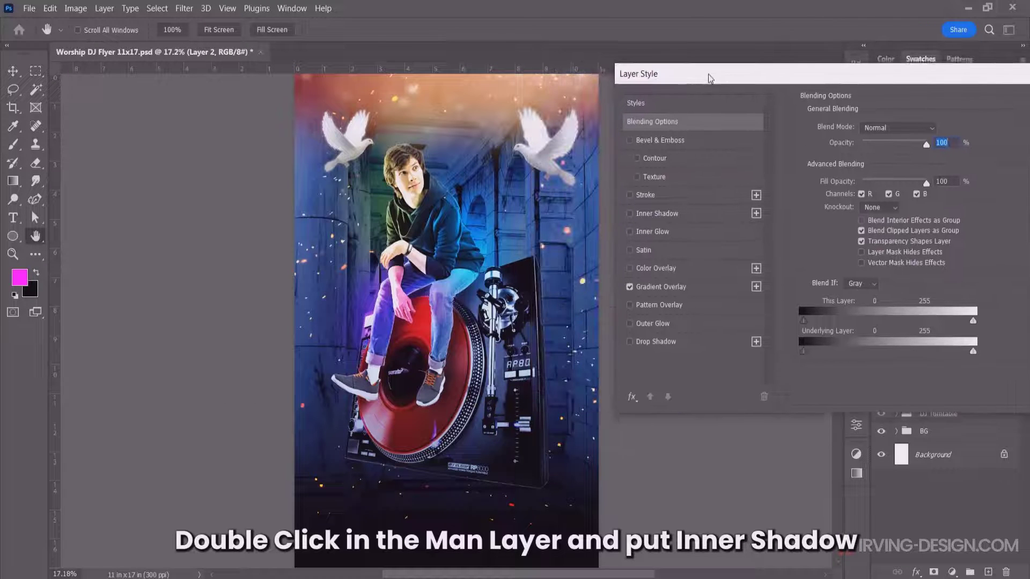
pyautogui.click(631, 218)
pyautogui.click(658, 224)
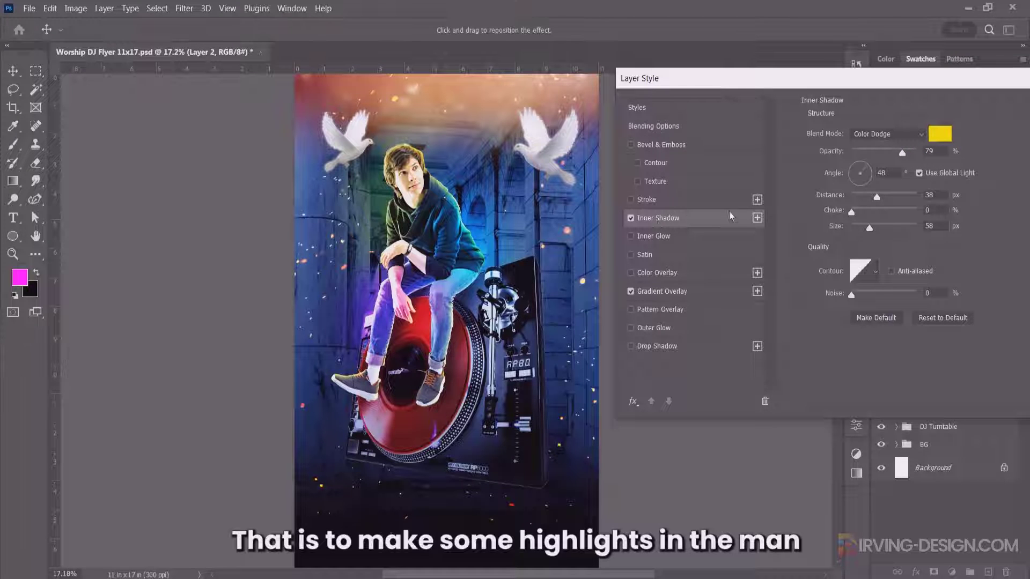
# Set the inner shadow to yellow Color Dodge, 79% opacity, distance 47, size 81, and apply
pyautogui.click(904, 137)
pyautogui.moveTo(909, 152); pyautogui.dragTo(903, 151)
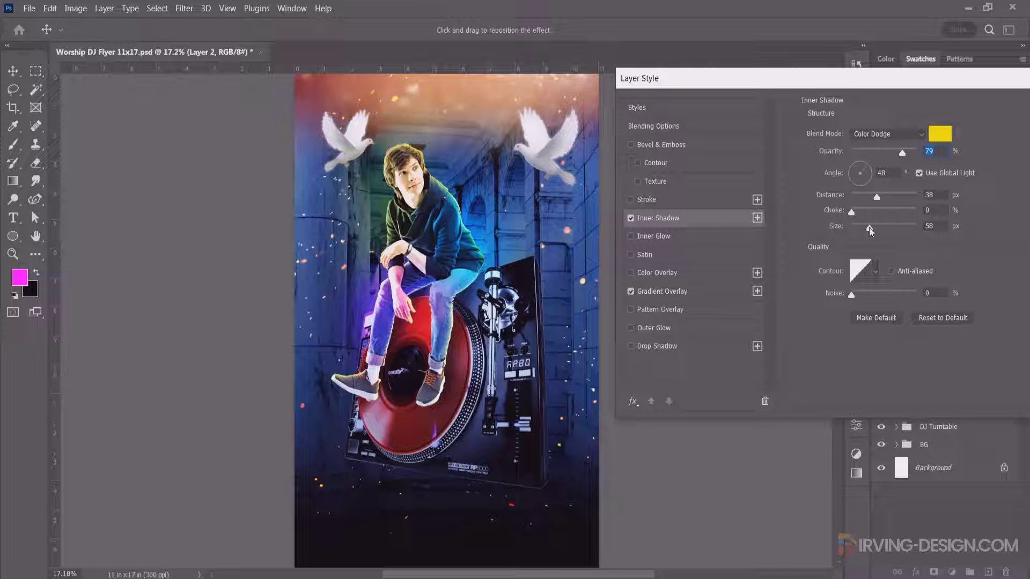
pyautogui.moveTo(877, 229); pyautogui.dragTo(886, 196)
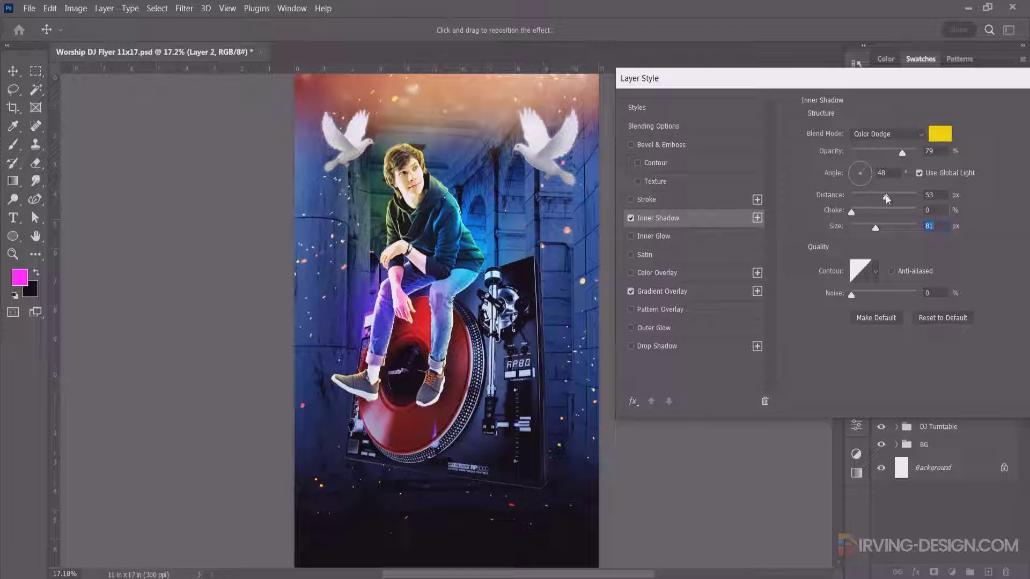
pyautogui.click(635, 220)
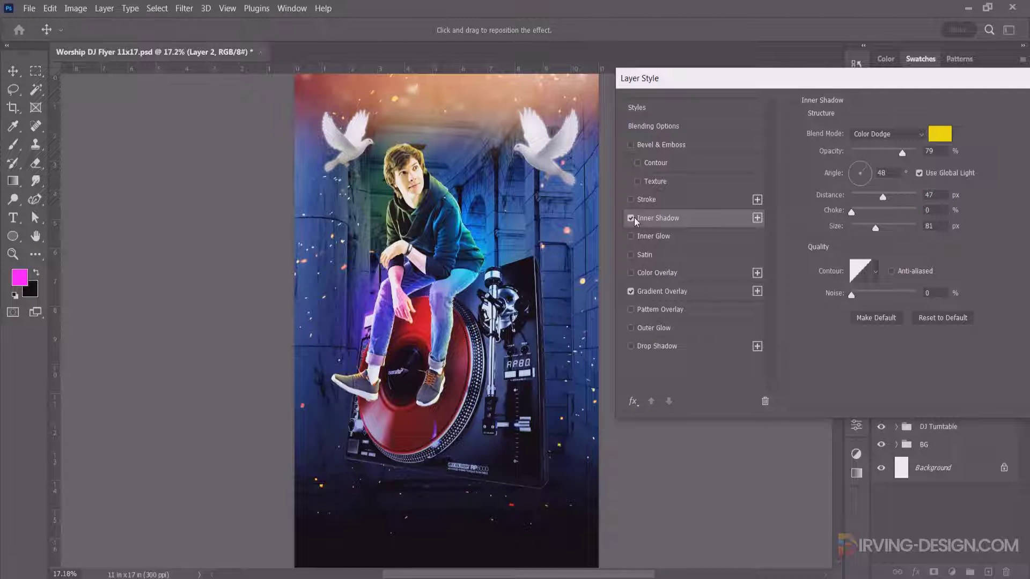
pyautogui.moveTo(847, 85); pyautogui.dragTo(788, 88)
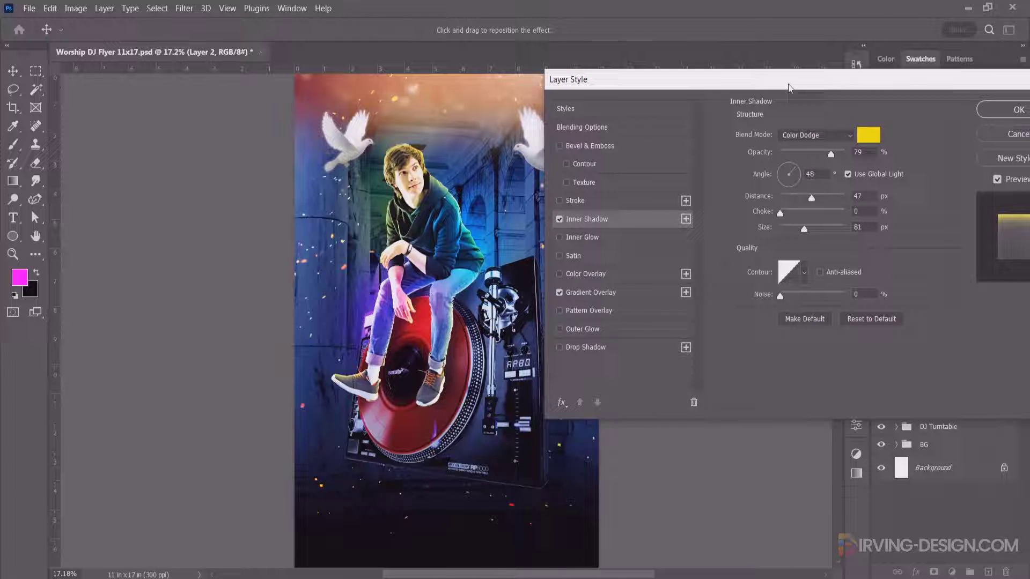
pyautogui.click(988, 114)
# Group the glow Layer 4 and name the group Soft Lights
pyautogui.click(896, 258)
pyautogui.click(954, 170)
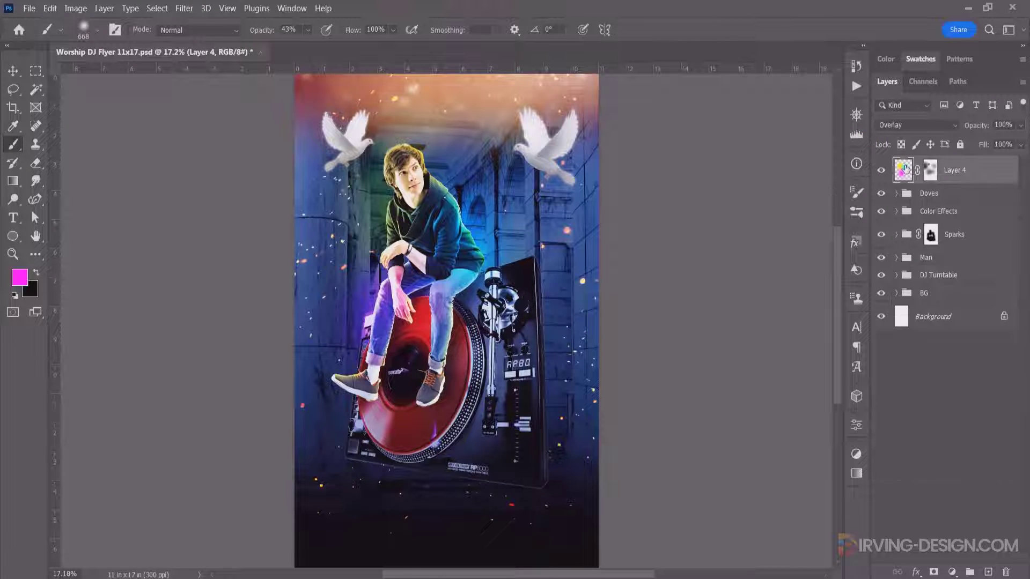
pyautogui.hotkey('ctrl', 'g')
pyautogui.doubleClick(927, 163)
pyautogui.write('Soft Lights')
pyautogui.press('Return')
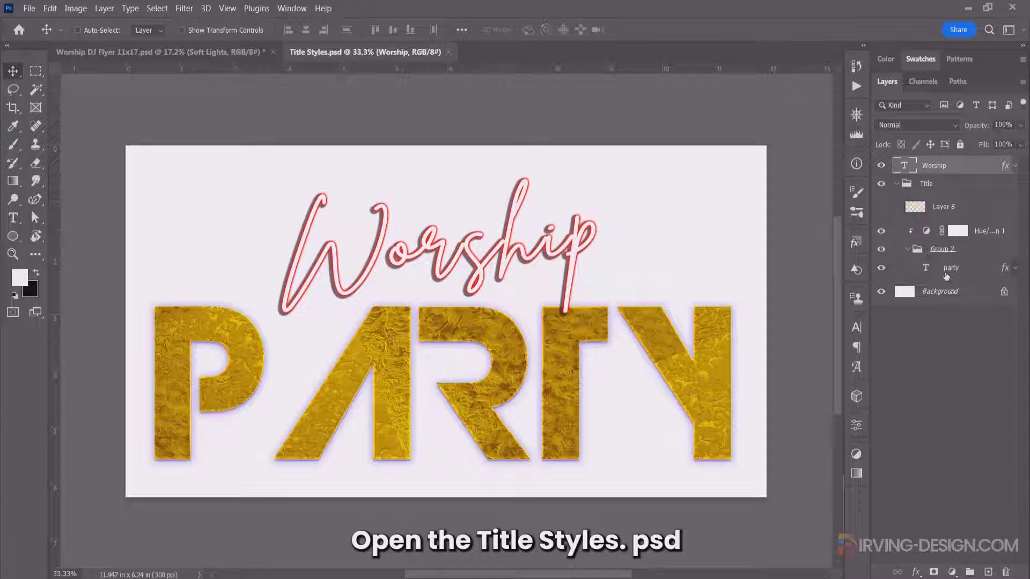
# Drag the PARTY text layer from Title Styles.psd onto the flyer's lower part
pyautogui.click(926, 277)
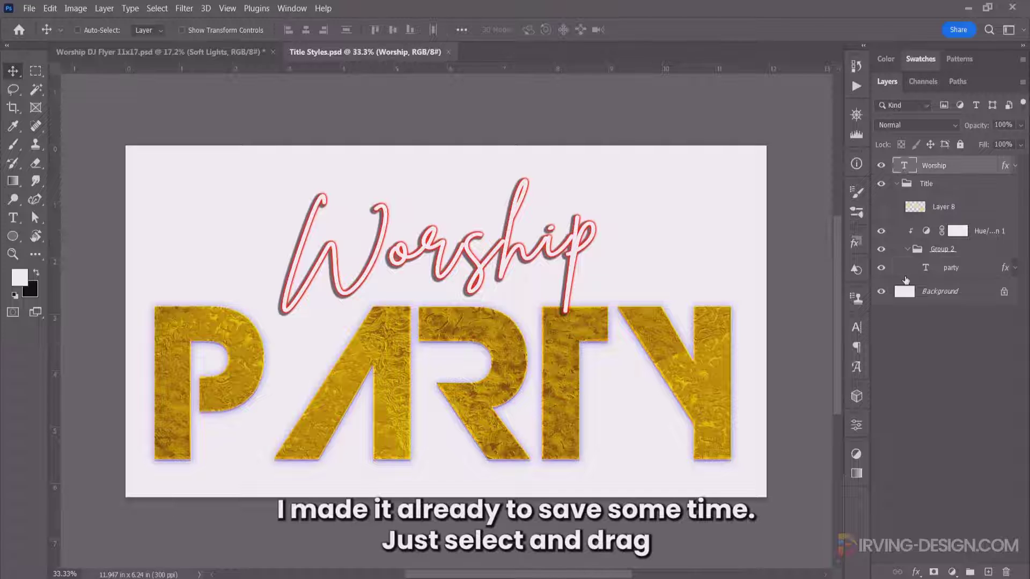
pyautogui.click(924, 272)
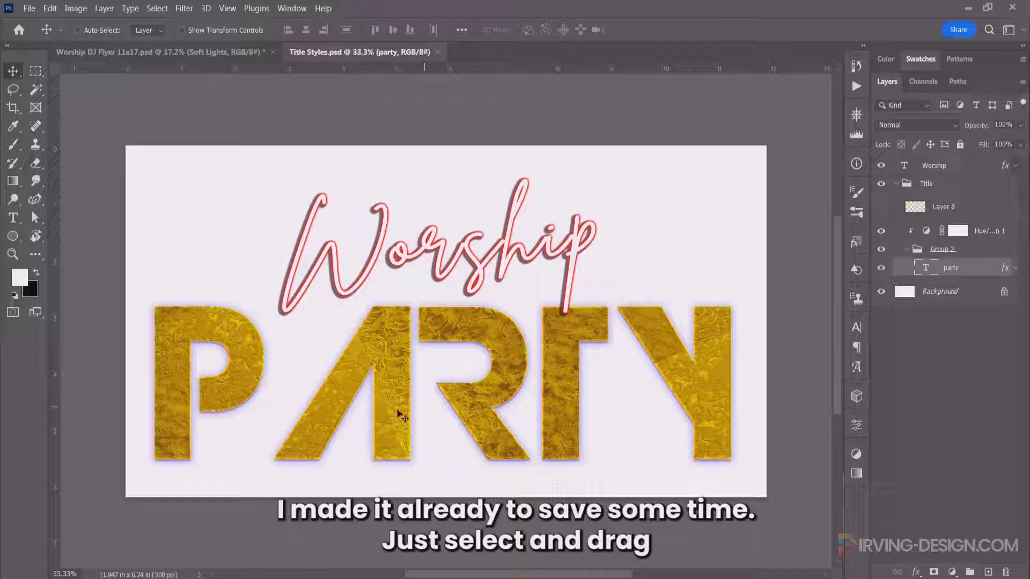
pyautogui.moveTo(390, 403)
pyautogui.mouseDown()
pyautogui.moveTo(385, 274)
pyautogui.moveTo(230, 55)
pyautogui.mouseUp()
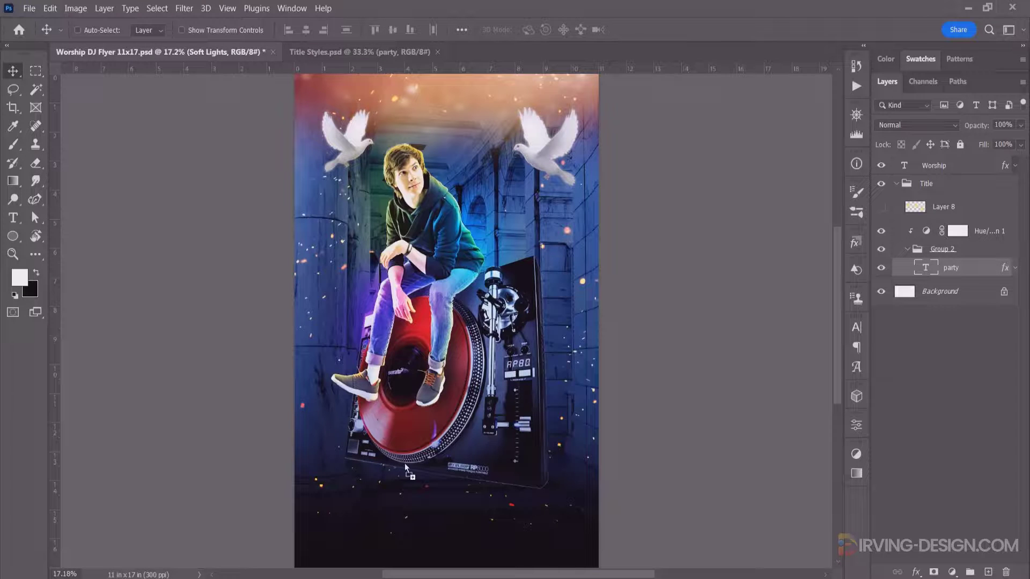
pyautogui.moveTo(404, 462); pyautogui.dragTo(434, 477)
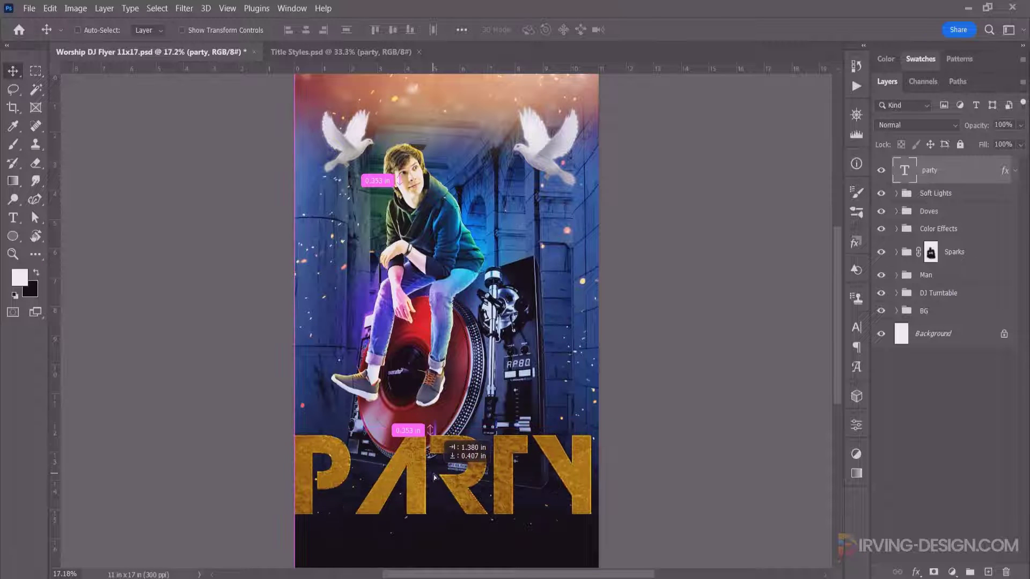
# Scale PARTY to about 76%, centre it below the turntable, and group it
pyautogui.hotkey('ctrl', 't')
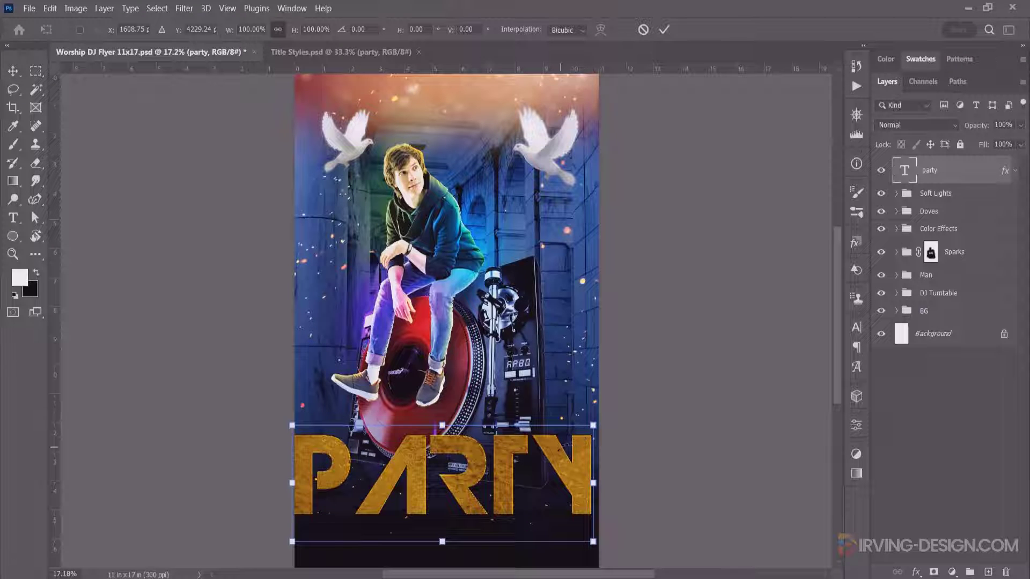
pyautogui.moveTo(593, 425); pyautogui.dragTo(576, 441)
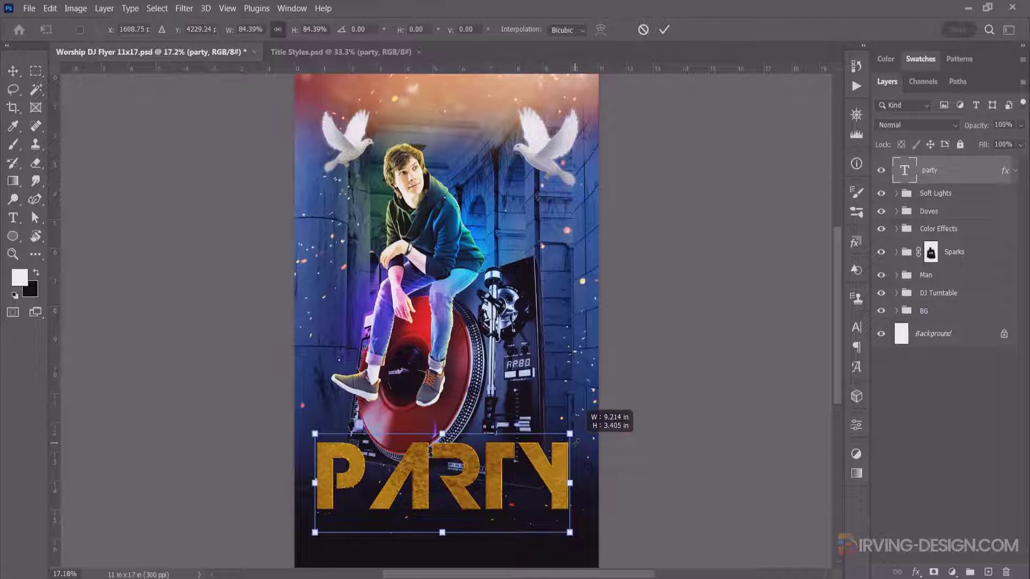
pyautogui.moveTo(575, 443); pyautogui.dragTo(556, 439)
pyautogui.moveTo(455, 489); pyautogui.dragTo(457, 475)
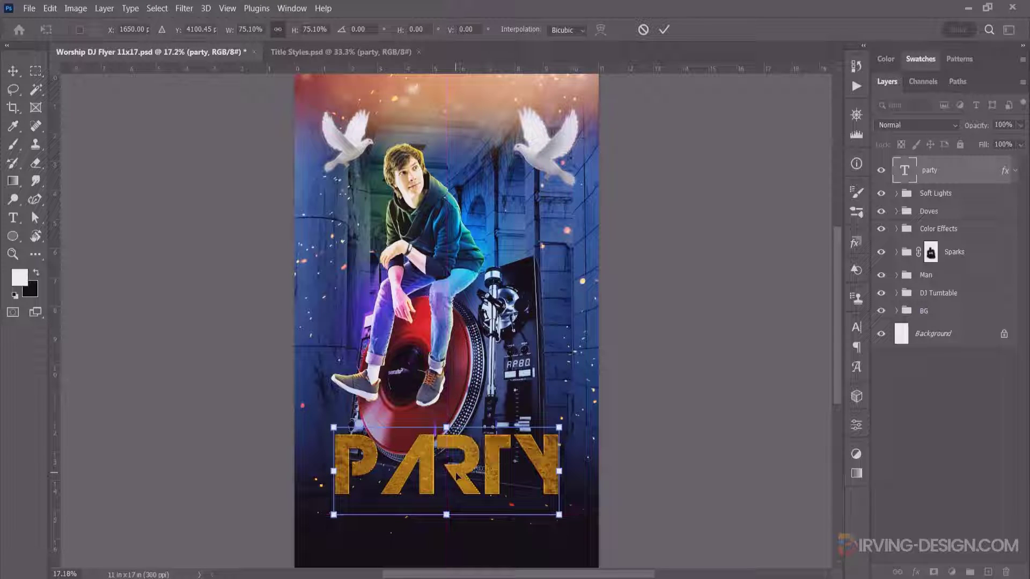
pyautogui.click(664, 29)
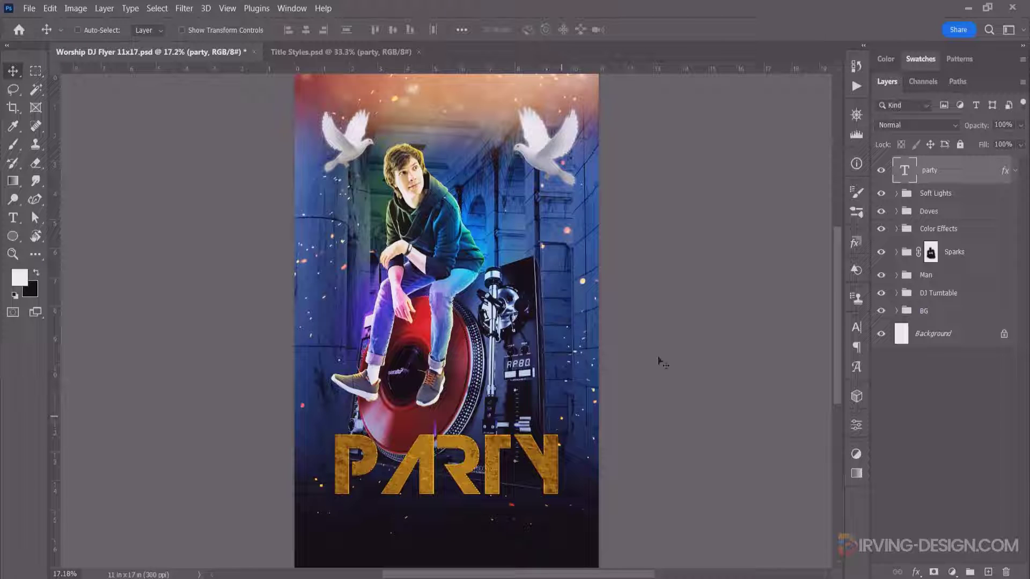
pyautogui.hotkey('ctrl', 'g')
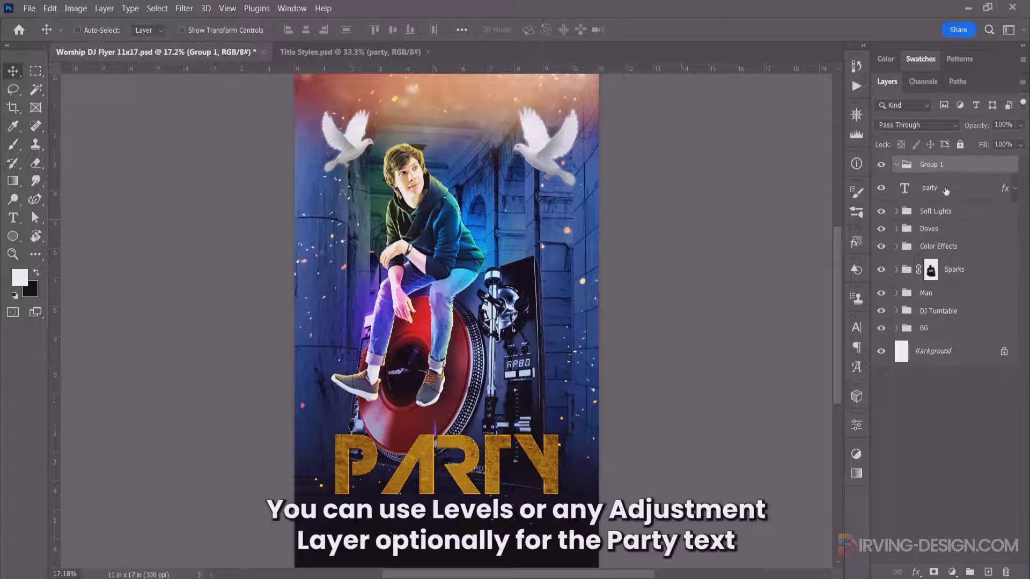
# Add a Levels adjustment above Group 1 with input levels 13, 1.38 and 221
pyautogui.moveTo(945, 191); pyautogui.dragTo(932, 170)
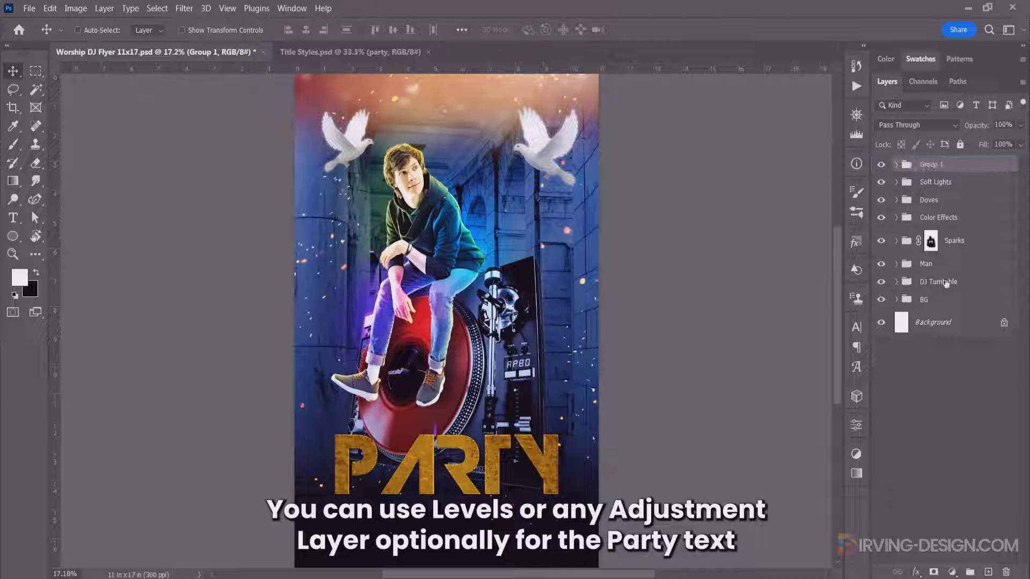
pyautogui.click(953, 572)
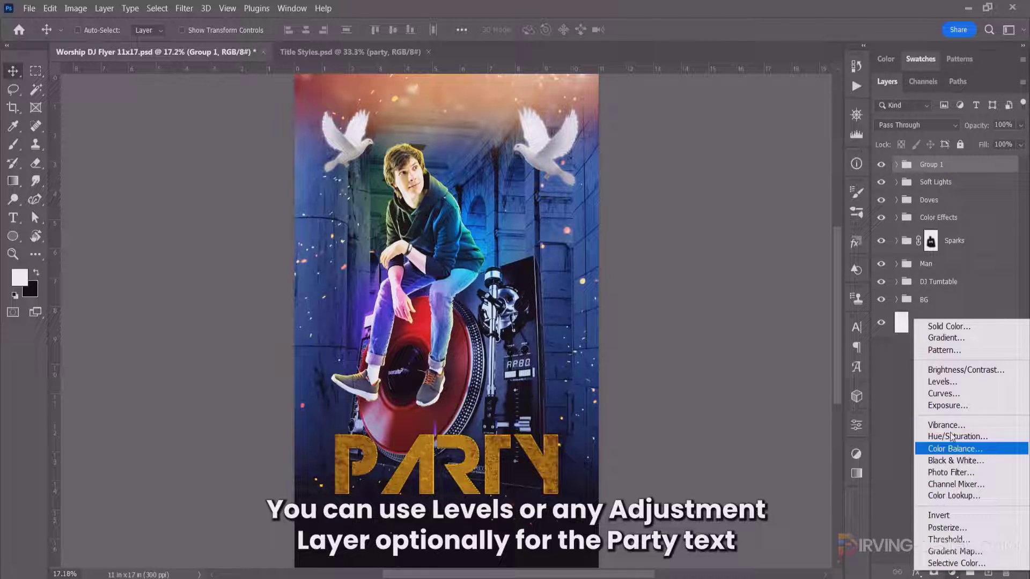
pyautogui.click(954, 384)
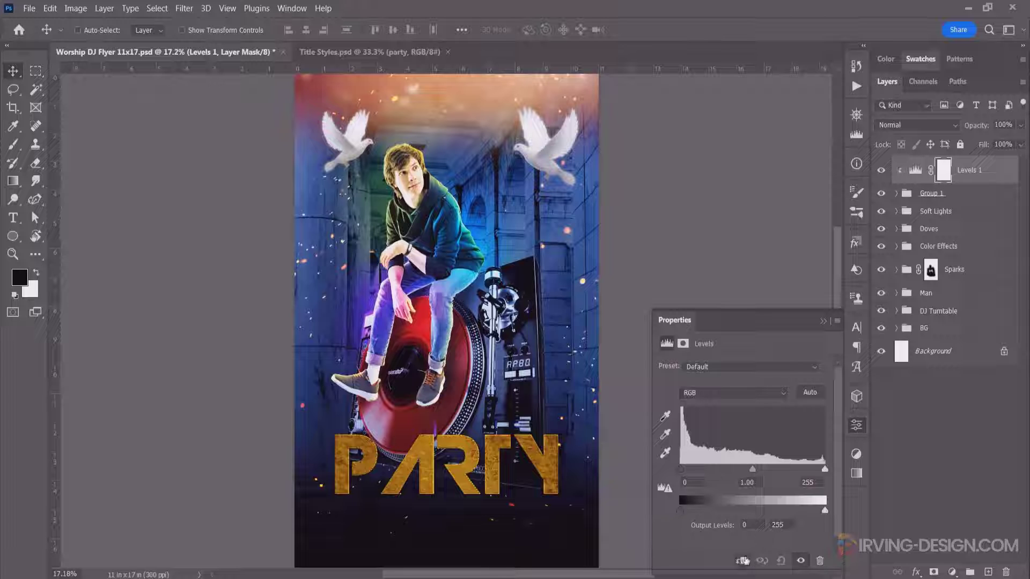
pyautogui.moveTo(748, 469); pyautogui.dragTo(740, 469)
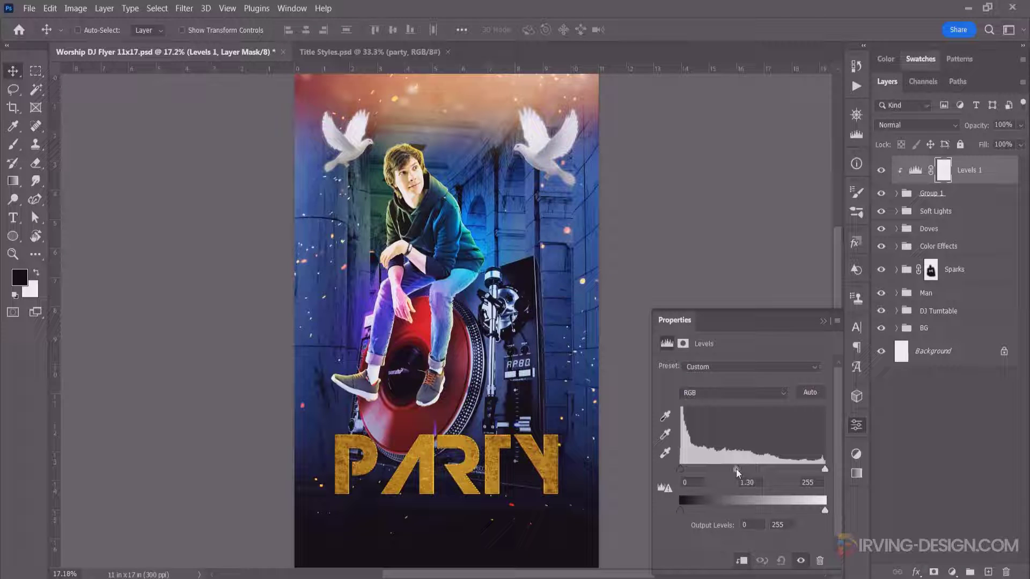
pyautogui.moveTo(825, 469); pyautogui.dragTo(805, 475)
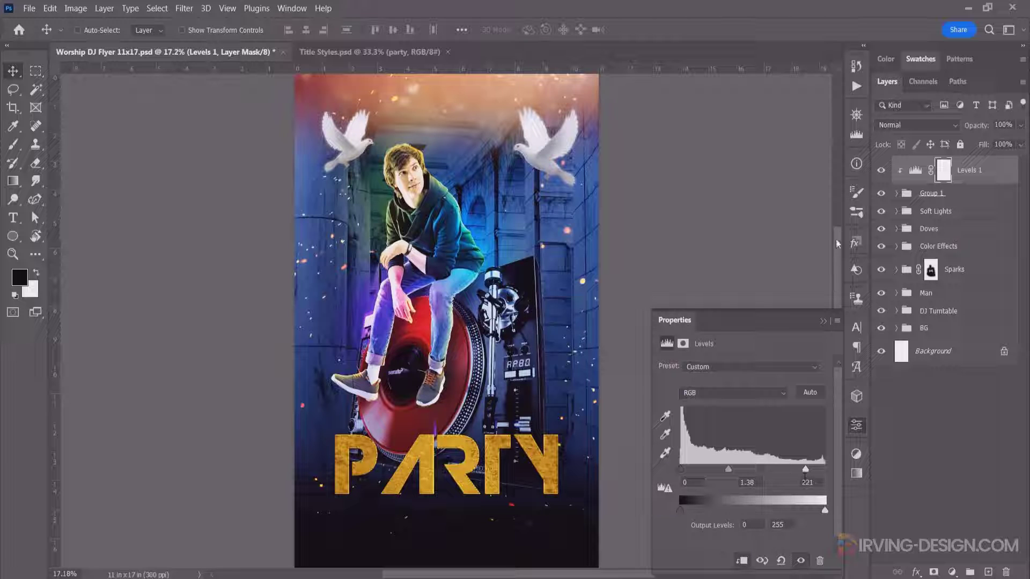
pyautogui.moveTo(682, 470); pyautogui.dragTo(688, 470)
pyautogui.click(881, 170)
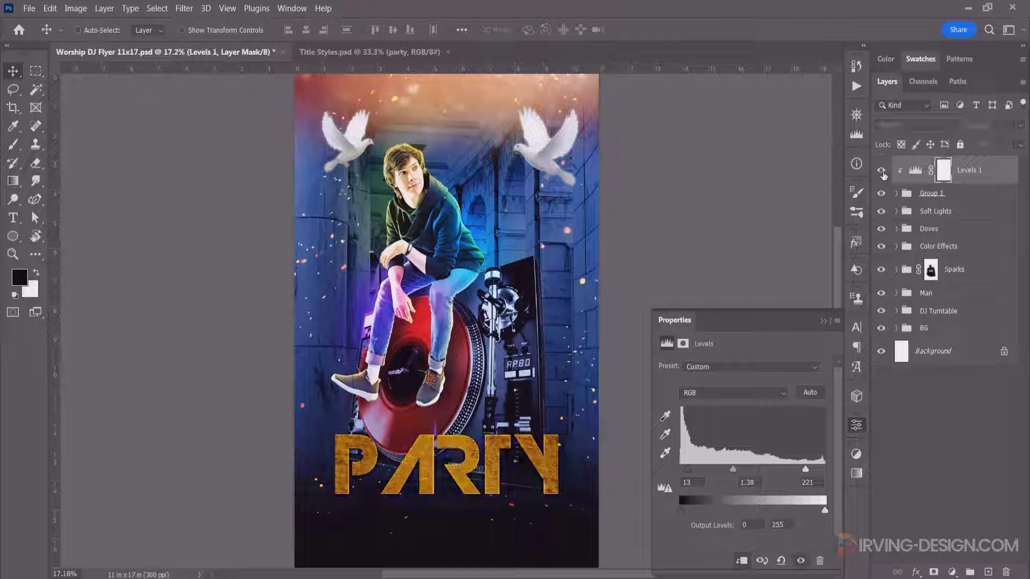
pyautogui.click(915, 170)
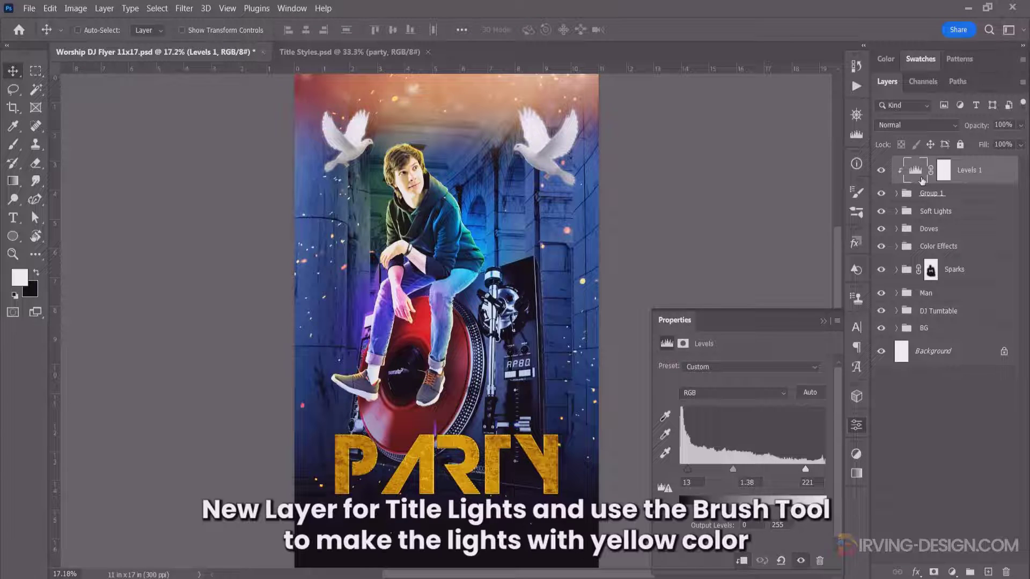
# Add a new empty layer for the title lights and choose a soft brush with yellow paint
pyautogui.click(987, 571)
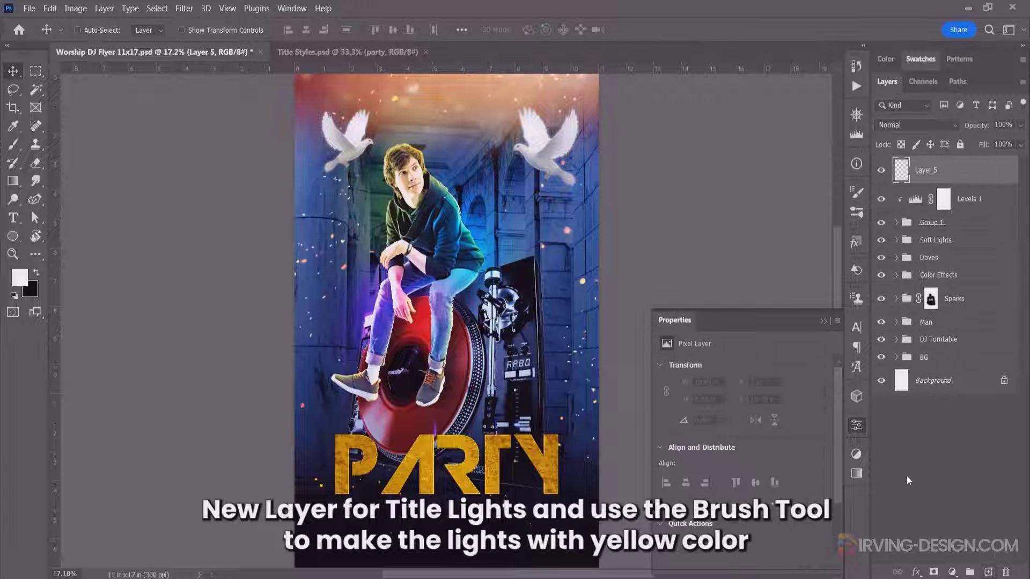
pyautogui.click(823, 321)
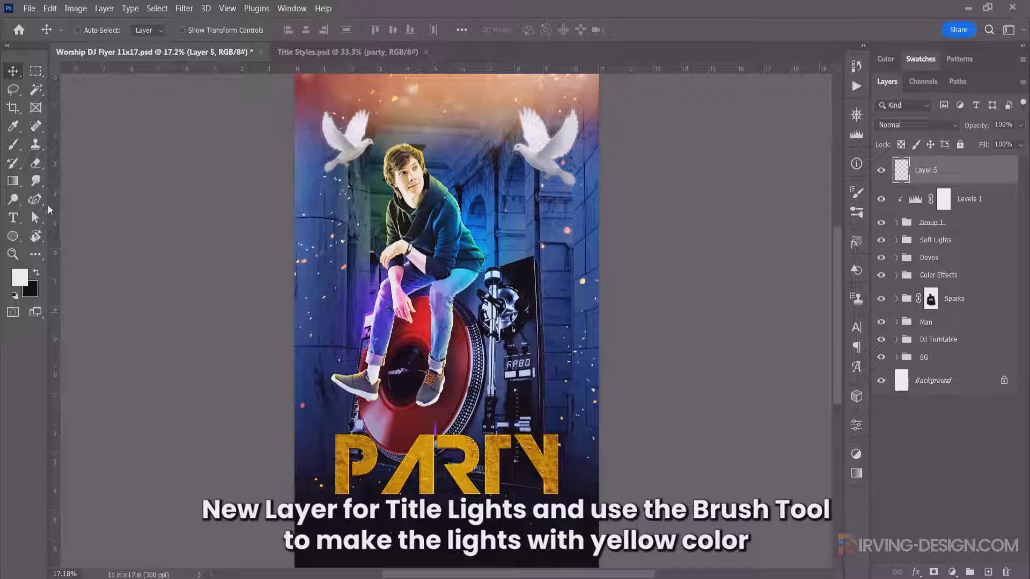
pyautogui.click(13, 145)
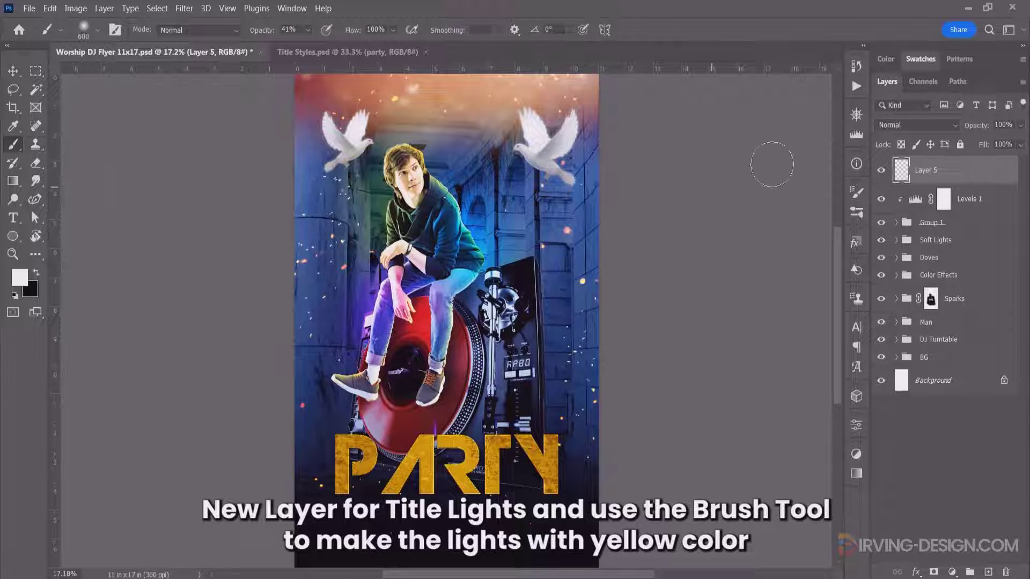
pyautogui.click(923, 59)
pyautogui.click(915, 147)
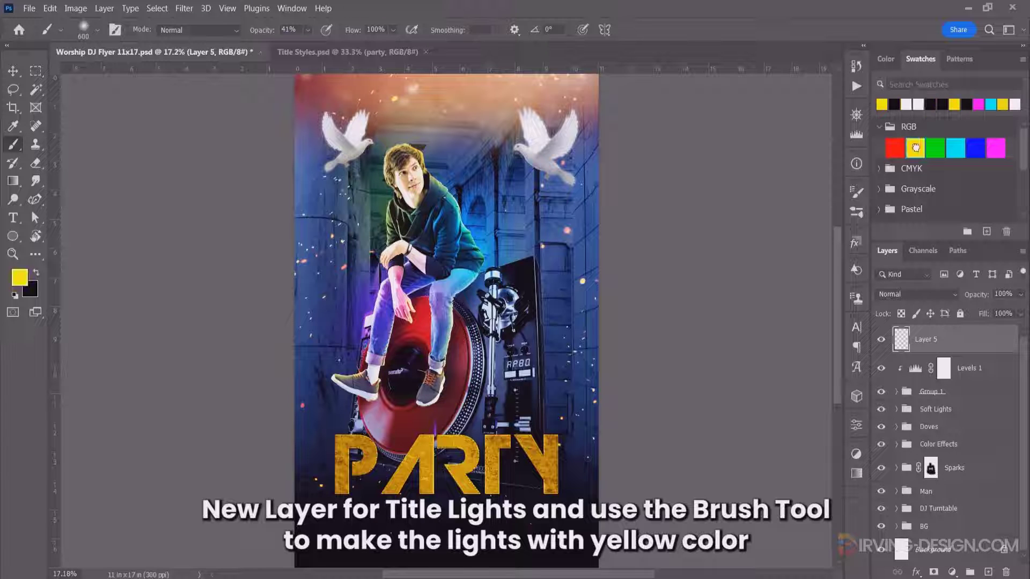
# Paint 795 px yellow glows at P, R and Y at 100% brush opacity, then set the layer to 85%
pyautogui.keyDown('alt'); pyautogui.rightClick(362, 454); pyautogui.keyUp('alt')
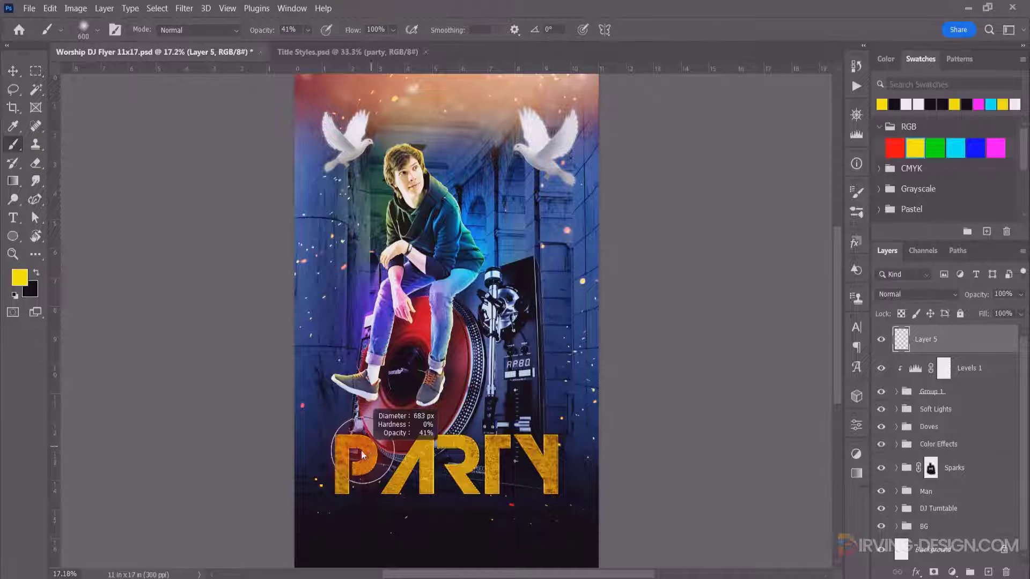
pyautogui.moveTo(362, 455); pyautogui.dragTo(375, 454)
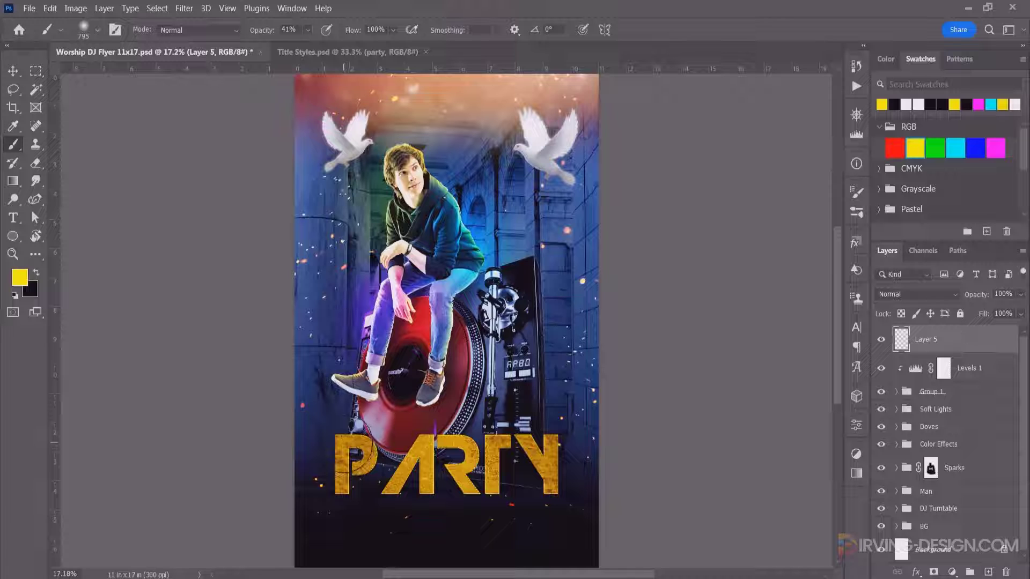
pyautogui.click(343, 443)
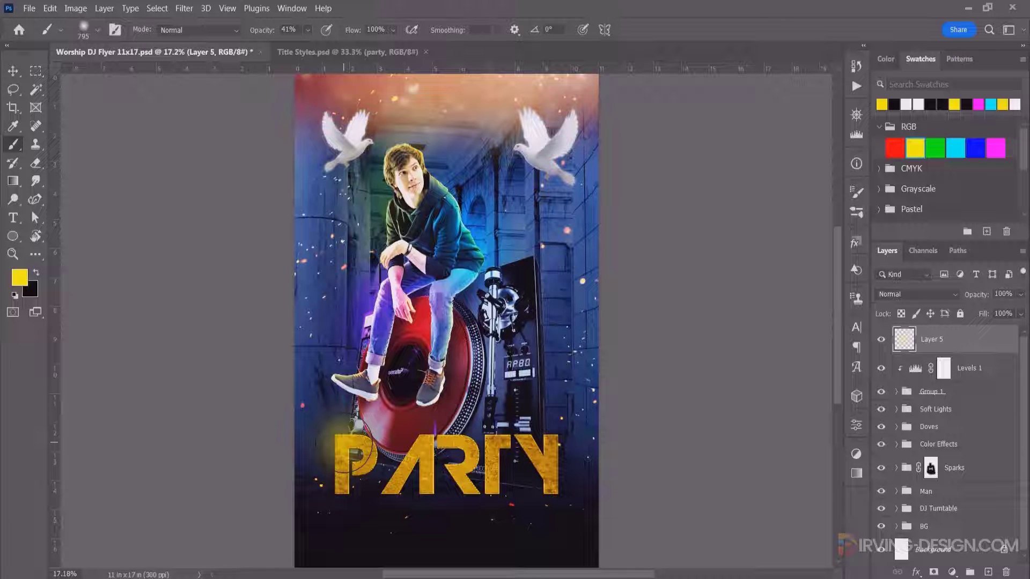
pyautogui.hotkey('ctrl', 'z')
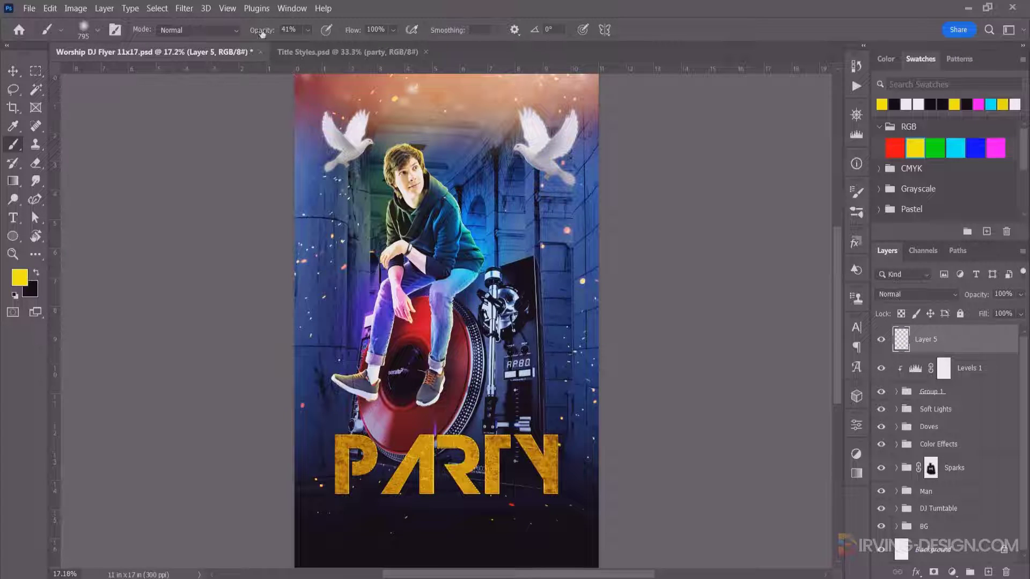
pyautogui.moveTo(262, 34); pyautogui.dragTo(300, 33)
pyautogui.click(337, 438)
pyautogui.click(454, 474)
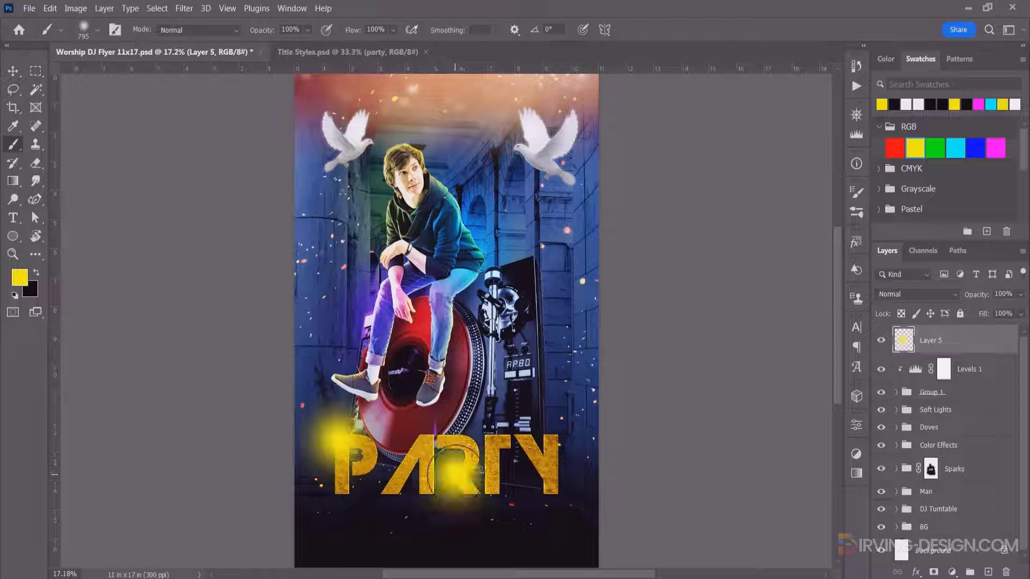
pyautogui.click(544, 468)
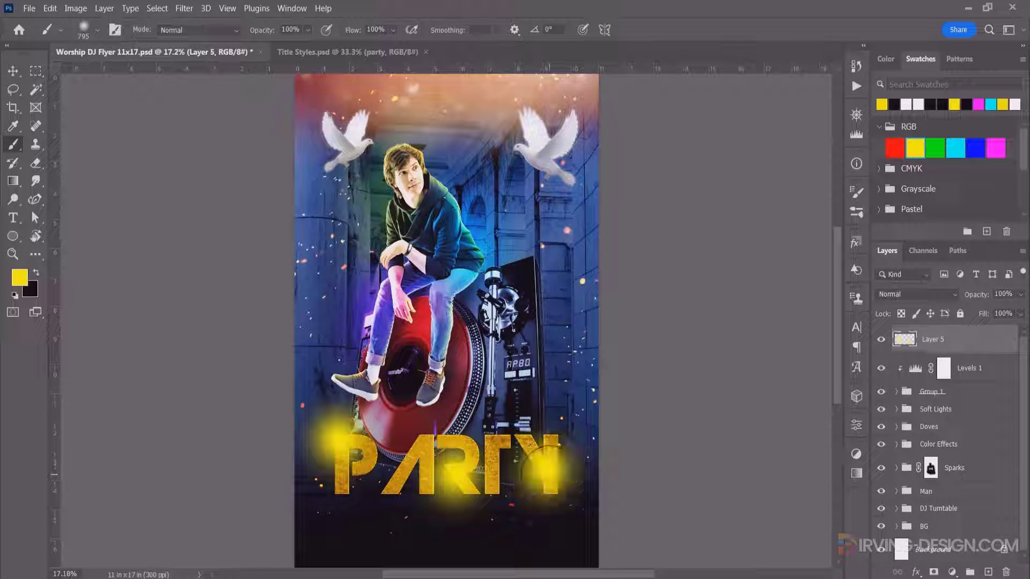
pyautogui.click(1001, 293)
pyautogui.write('85')
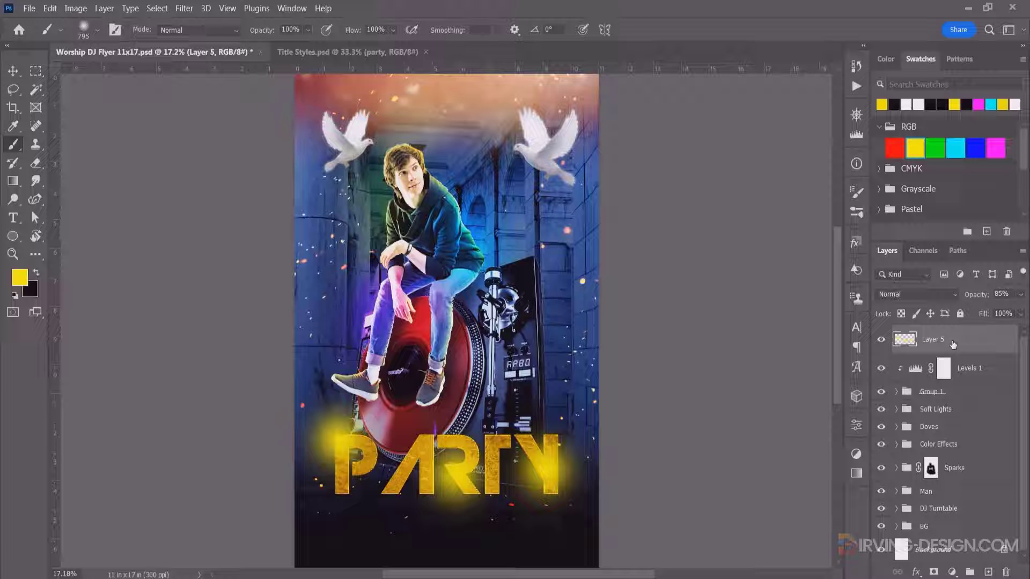
# Group the glow layer, Levels 1 and Group 1 together and name the group Party
pyautogui.press('v')
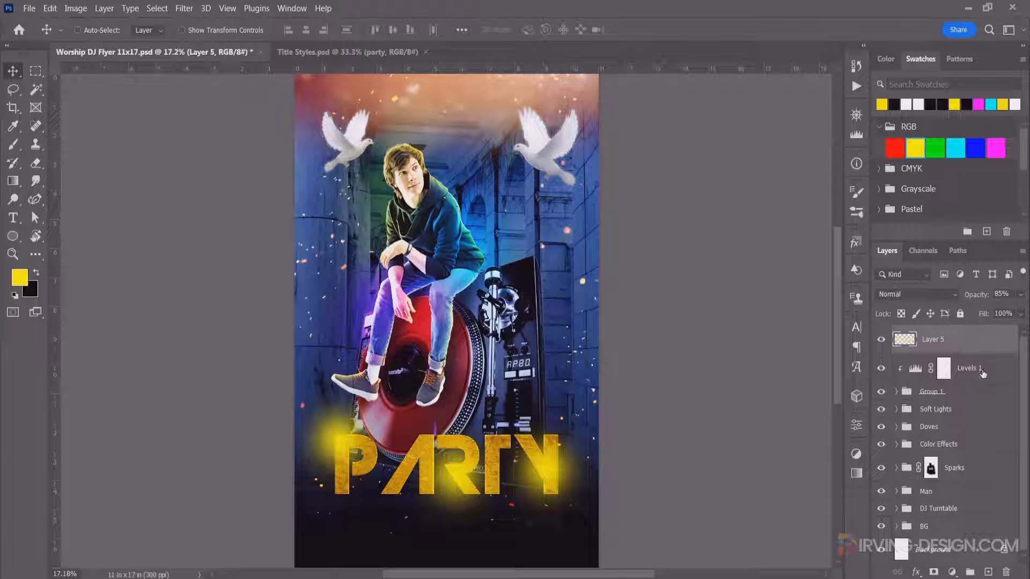
pyautogui.keyDown('shift'); pyautogui.click(980, 396); pyautogui.keyUp('shift')
pyautogui.hotkey('ctrl', 'g')
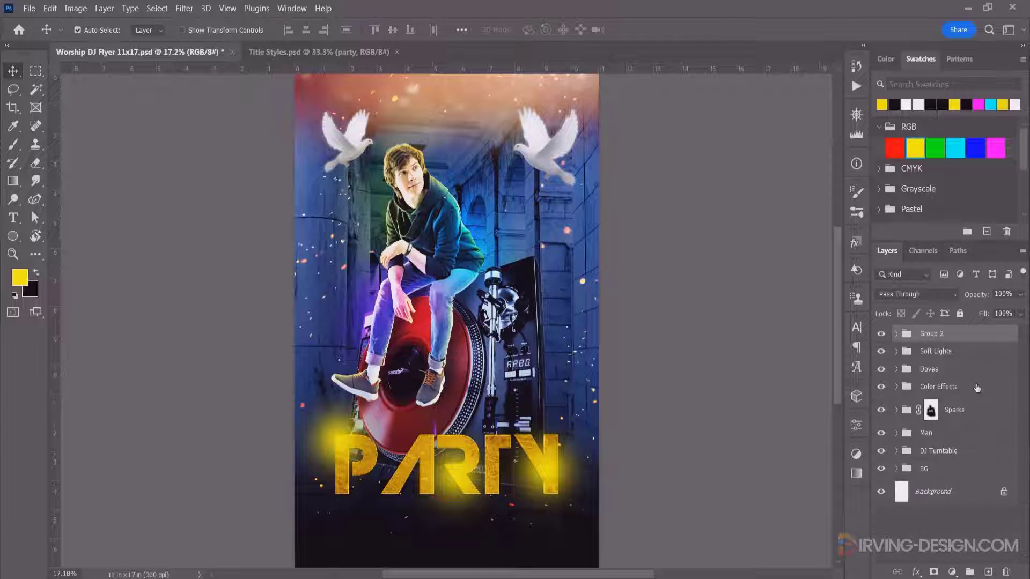
pyautogui.doubleClick(931, 333)
pyautogui.write('Pl')
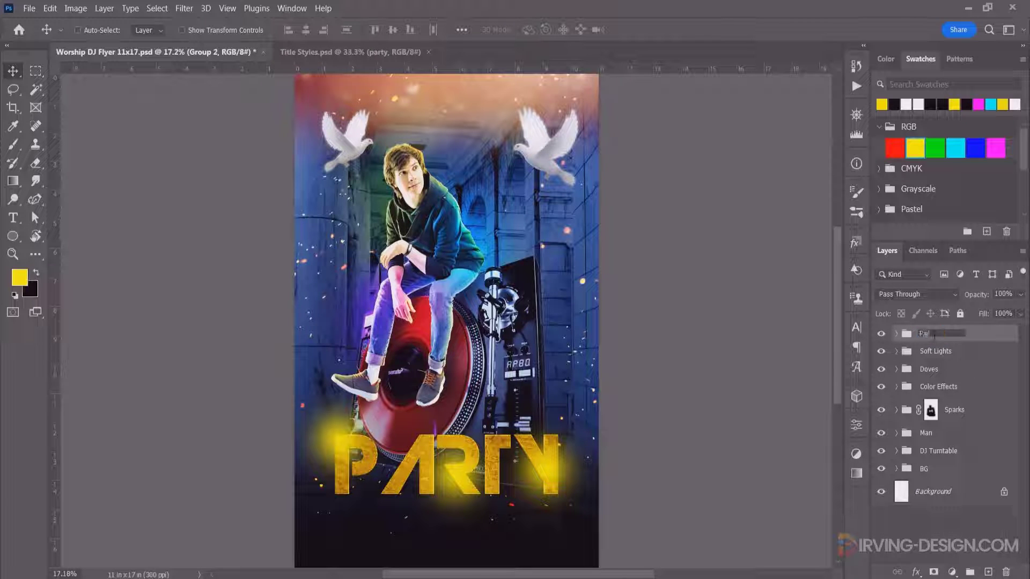
pyautogui.press('Return')
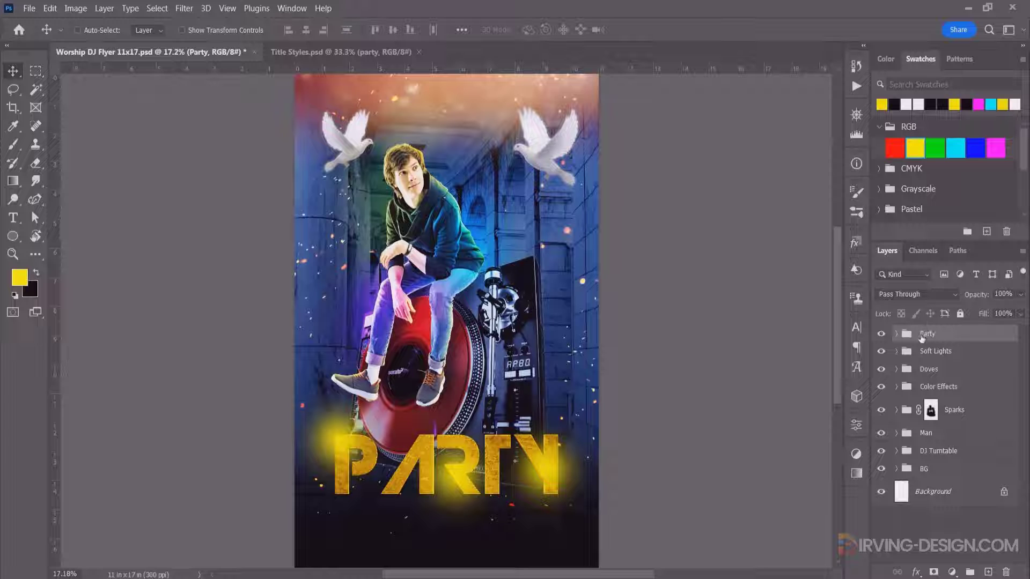
# Drag the Worship text layer from Title Styles into the flyer, just above PARTY
pyautogui.click(341, 51)
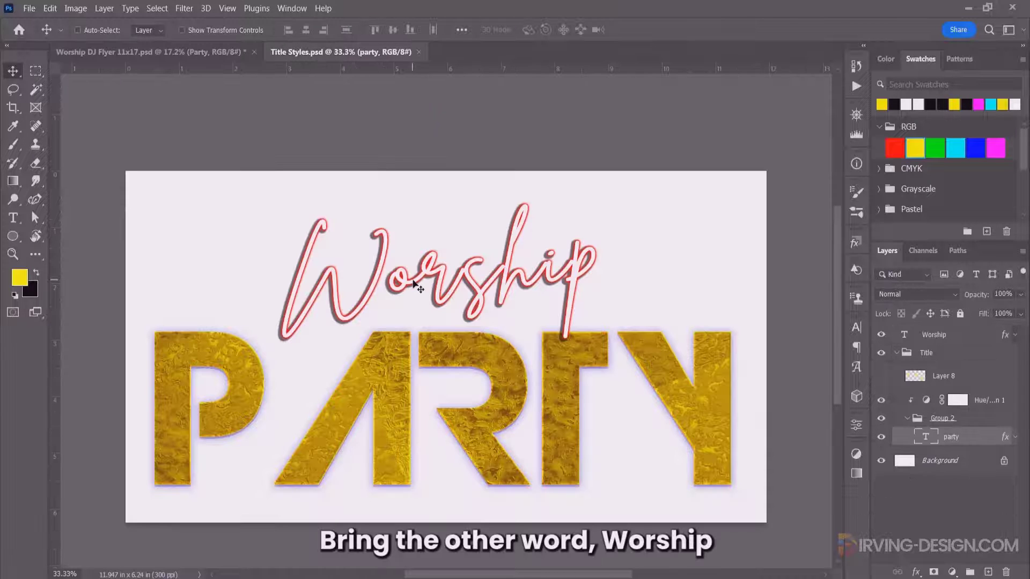
pyautogui.click(933, 335)
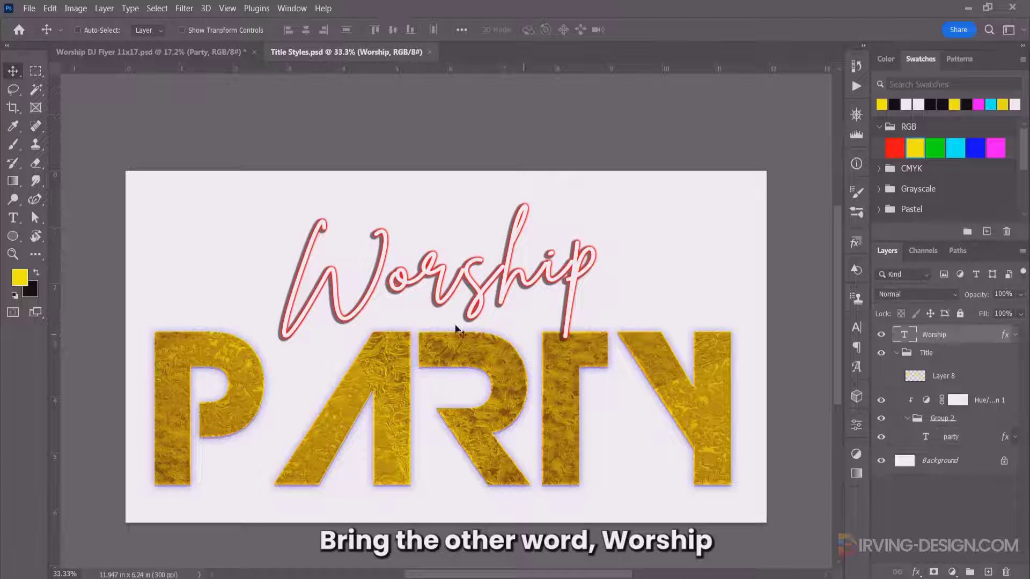
pyautogui.moveTo(456, 328); pyautogui.dragTo(323, 260)
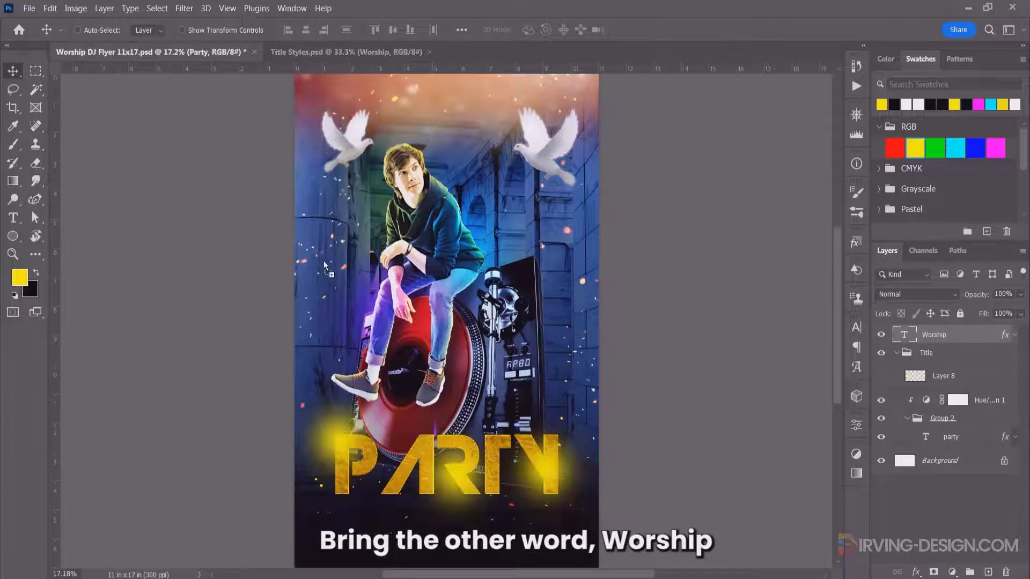
pyautogui.moveTo(392, 392); pyautogui.dragTo(430, 411)
# Scale Worship up to about 113% and nudge it into place above PARTY
pyautogui.hotkey('ctrl', 't')
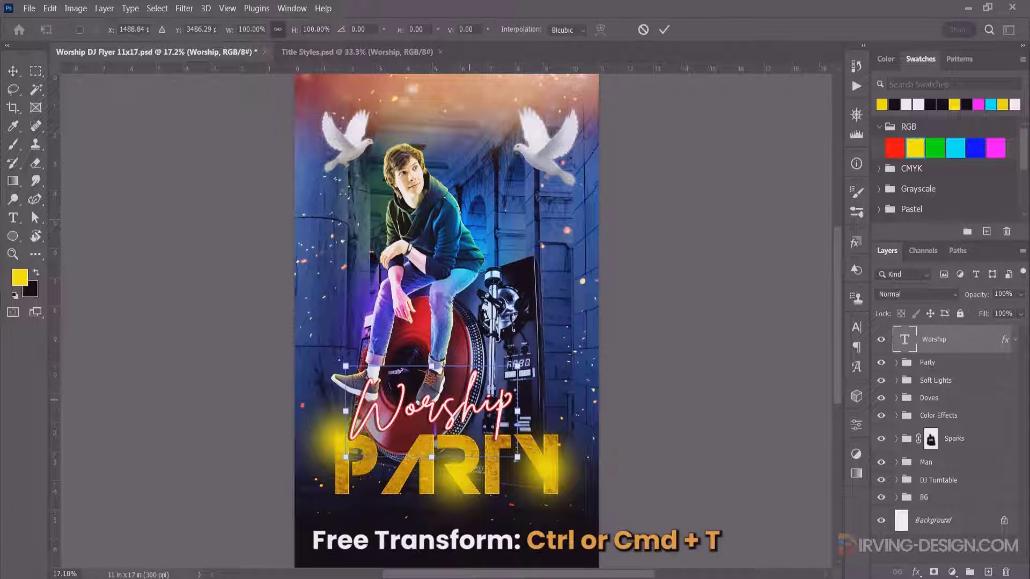
pyautogui.moveTo(517, 366); pyautogui.dragTo(528, 359)
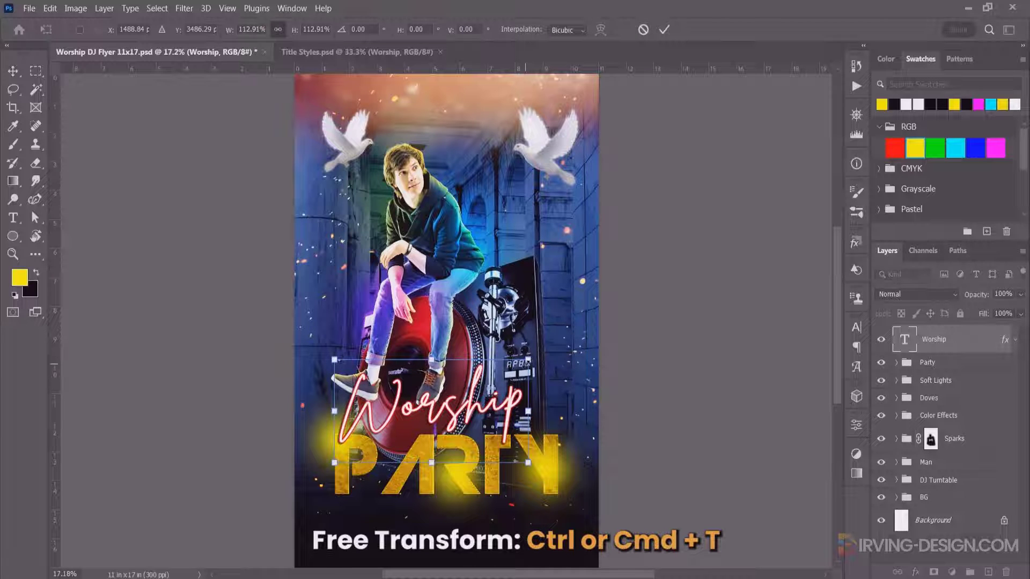
pyautogui.press('Return')
pyautogui.moveTo(489, 409); pyautogui.dragTo(488, 405)
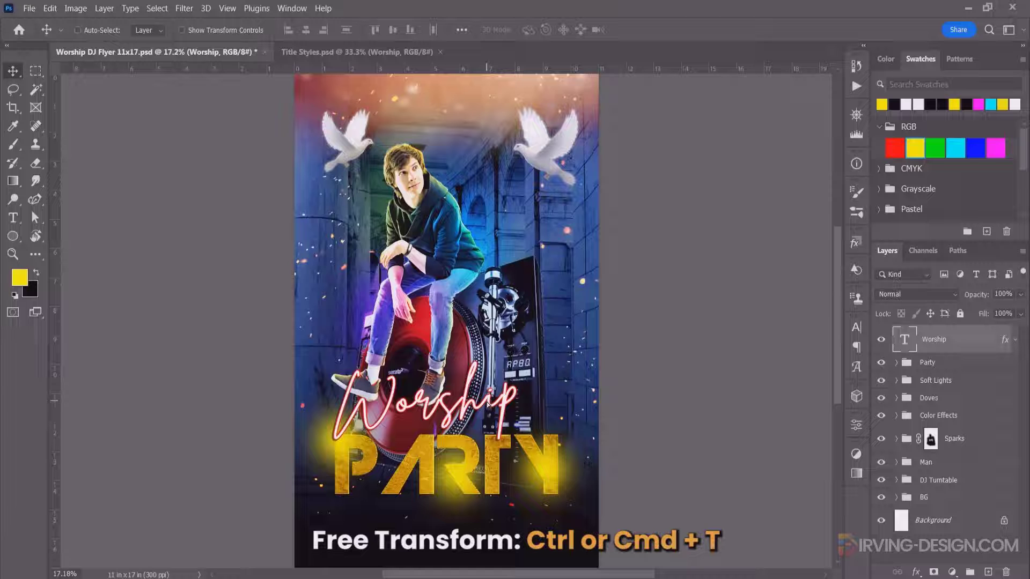
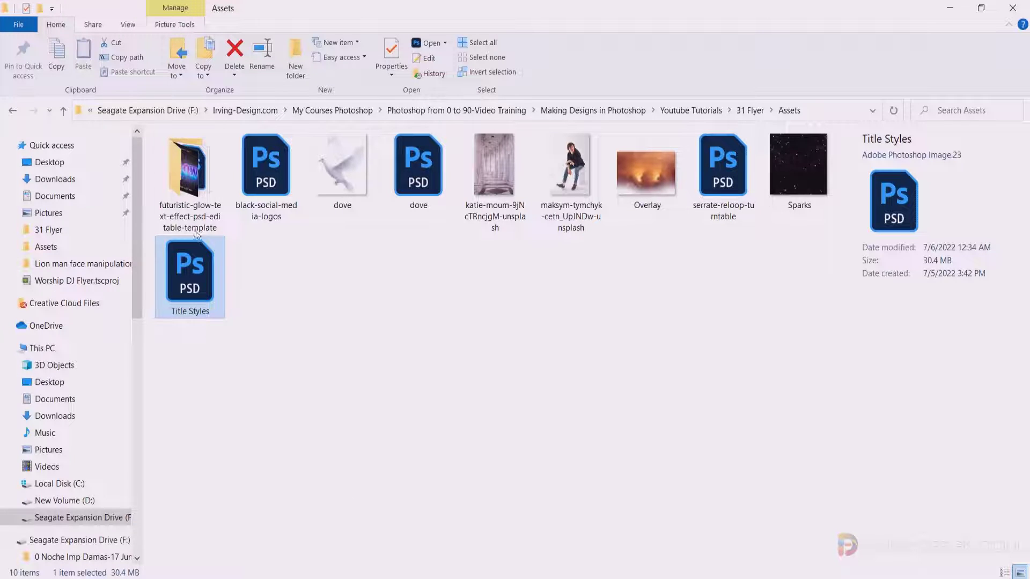
# Open the futuristic-glow template folder and select the rm371-a08 PSD file
pyautogui.doubleClick(189, 174)
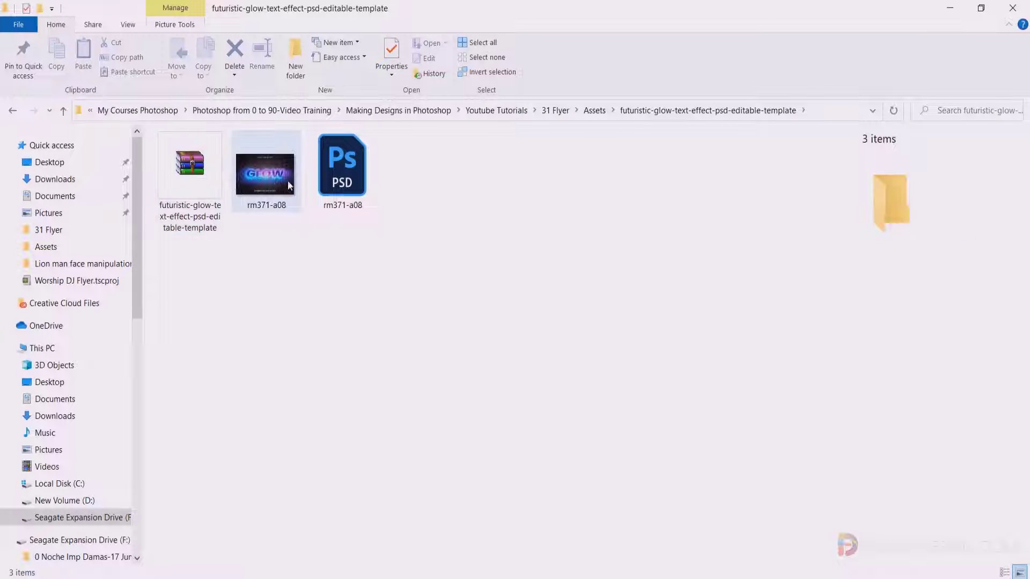
pyautogui.click(342, 184)
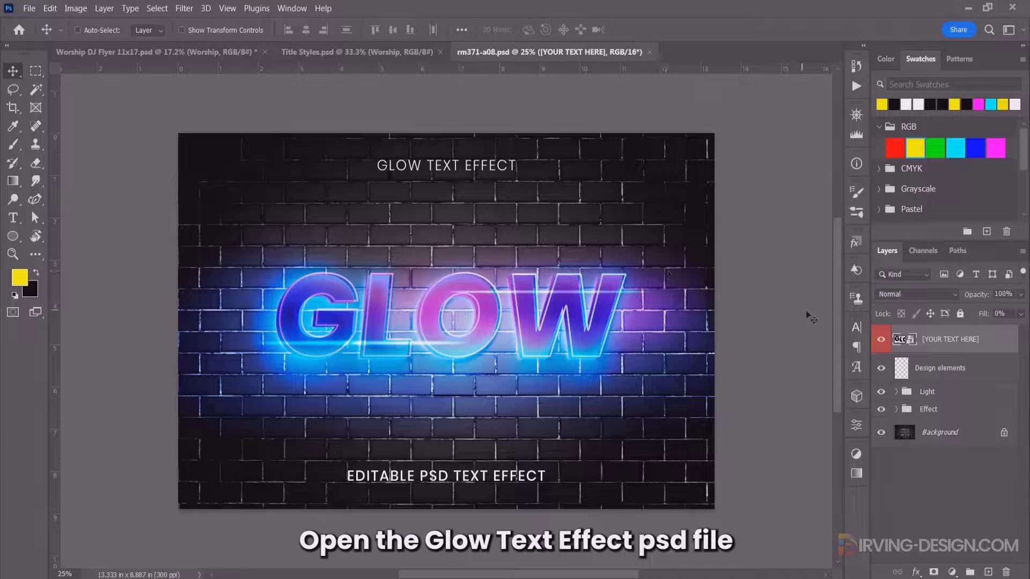
# Open the GLOW smart object, update its text layers, and select the placeholder Text layer
pyautogui.doubleClick(910, 344)
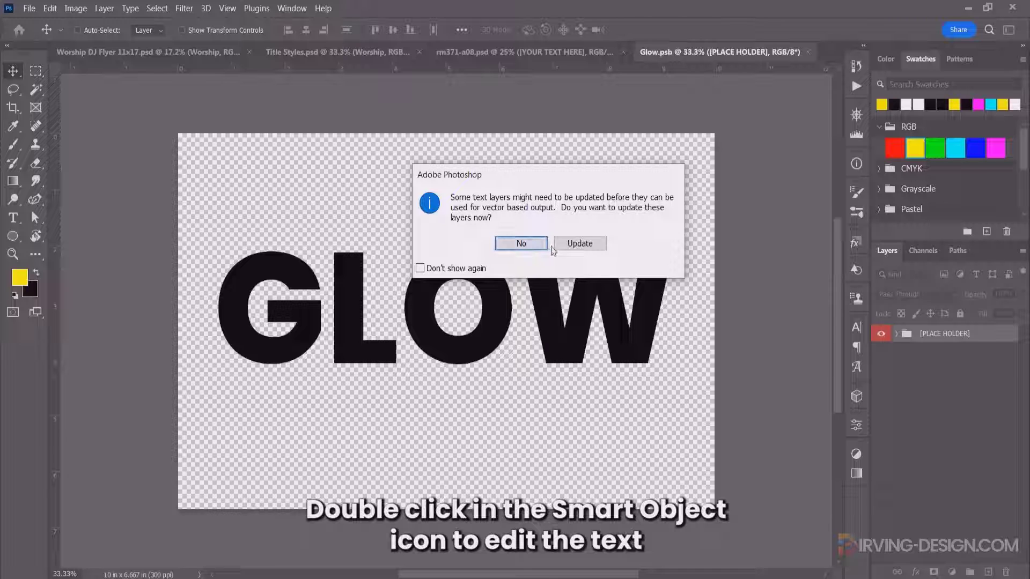
pyautogui.click(575, 248)
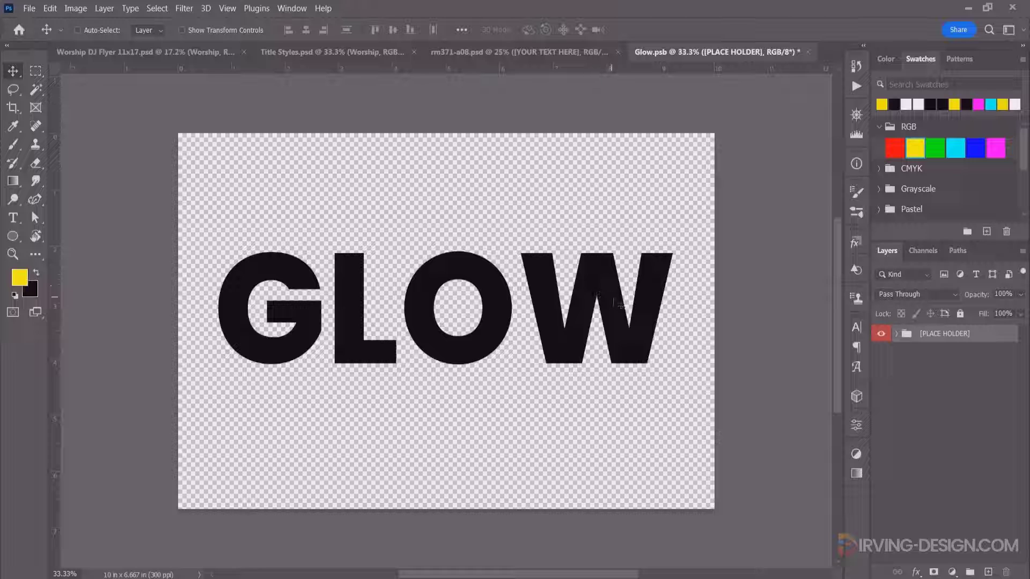
pyautogui.click(896, 334)
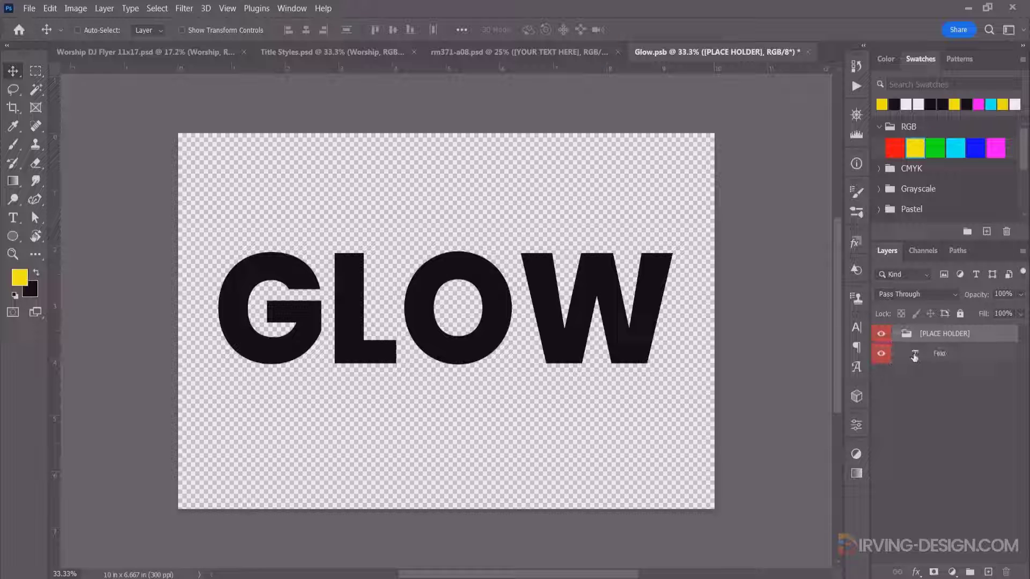
pyautogui.click(915, 355)
pyautogui.click(857, 328)
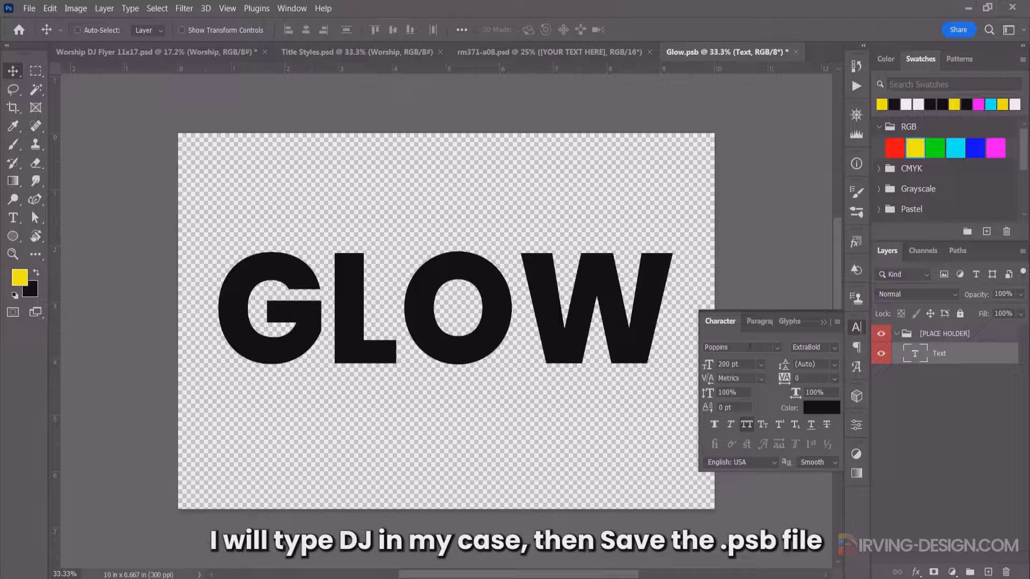
pyautogui.click(822, 321)
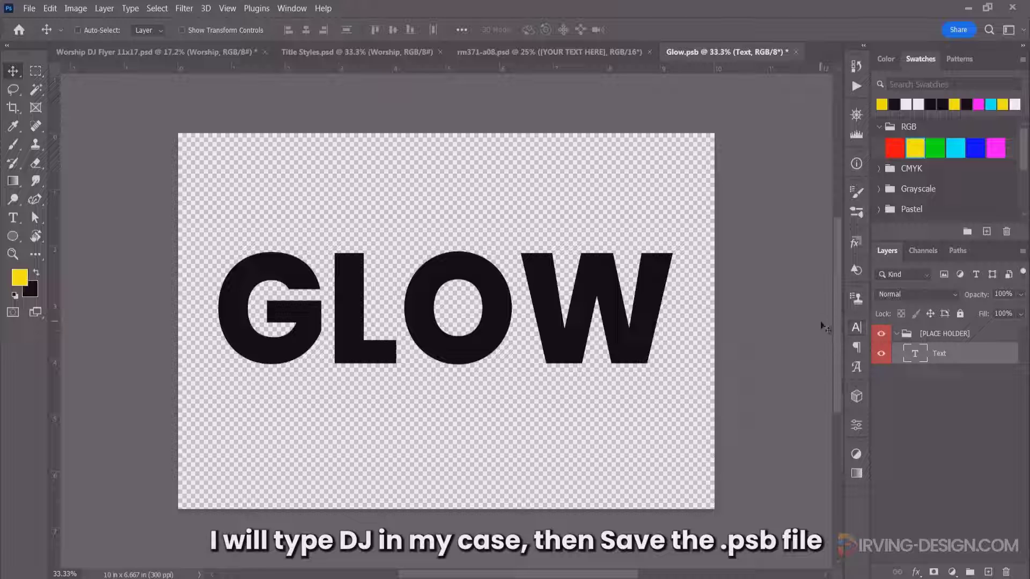
# Replace the GLOW text with DJ, save the smart object, and close it
pyautogui.doubleClick(584, 316)
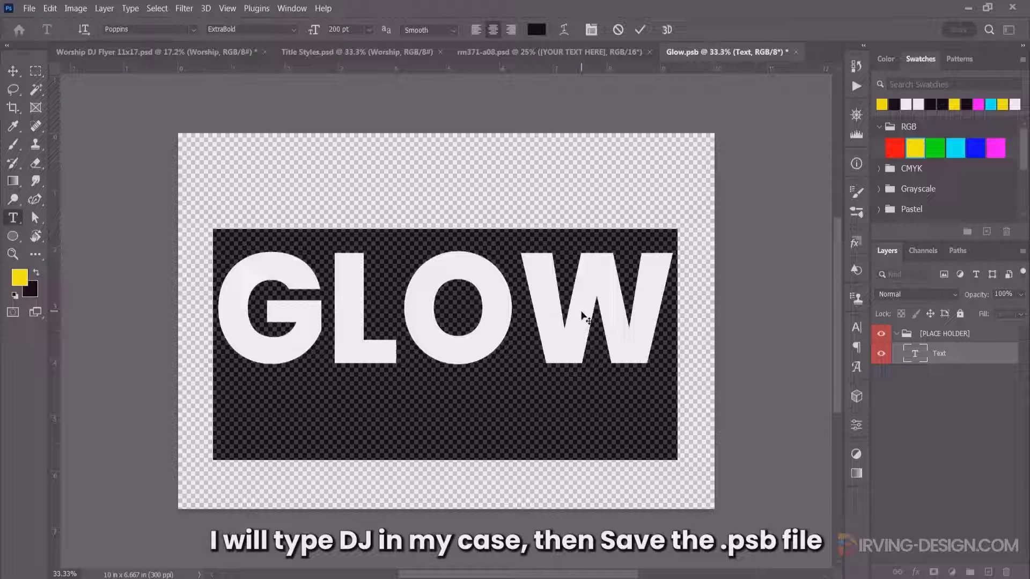
pyautogui.write('DJ')
pyautogui.hotkey('ctrl', 'Return')
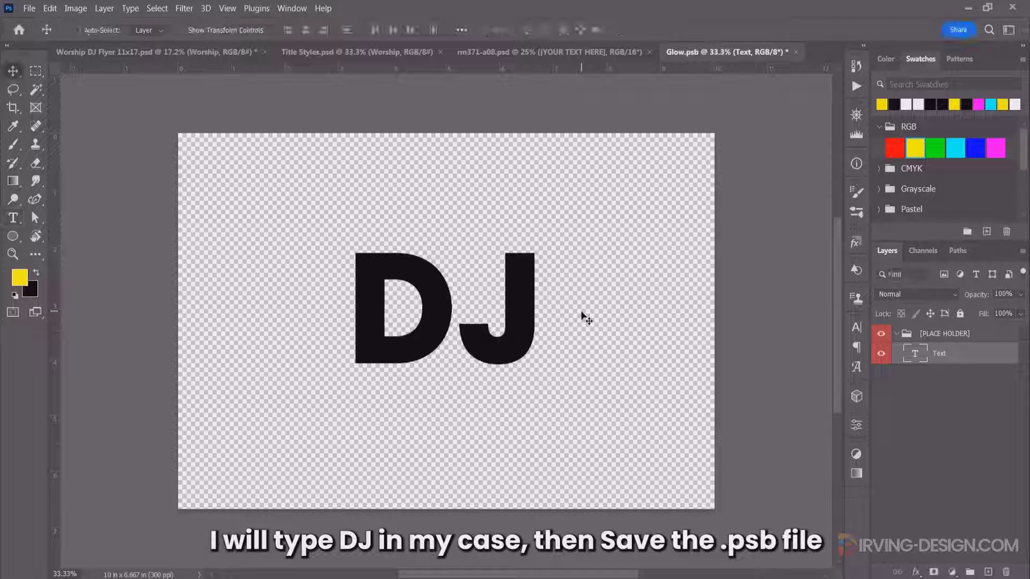
pyautogui.click(29, 8)
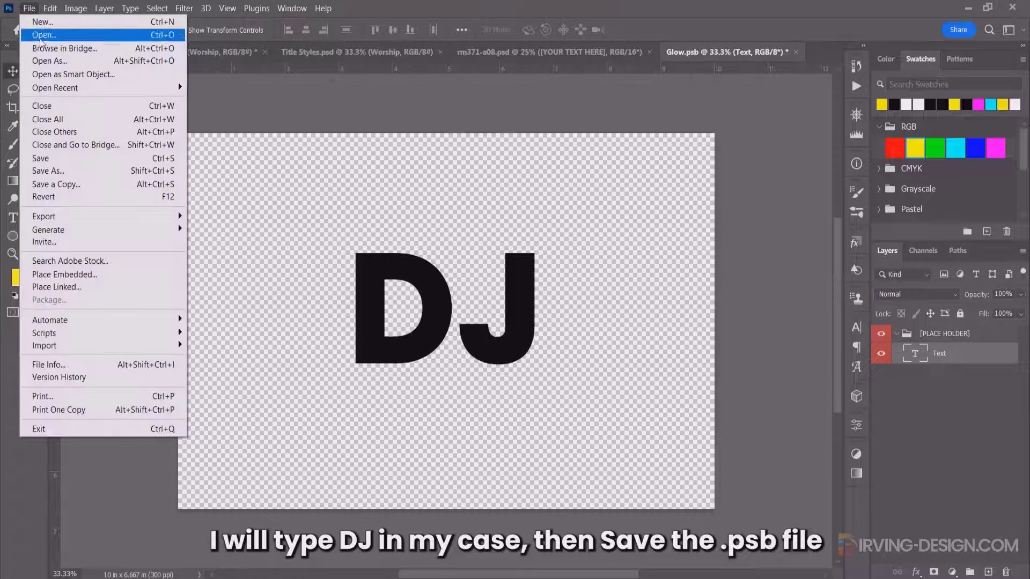
pyautogui.click(58, 159)
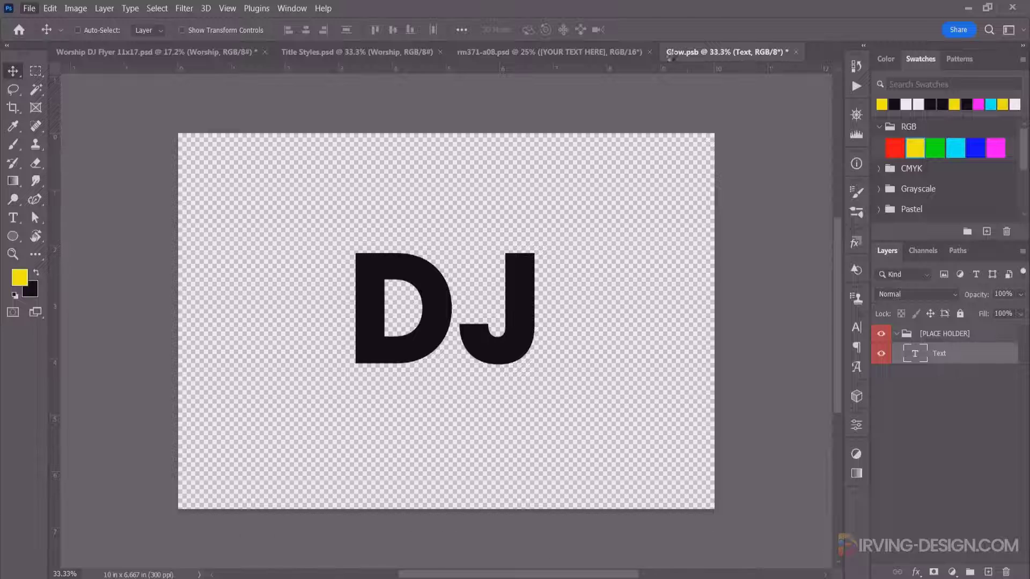
pyautogui.click(790, 52)
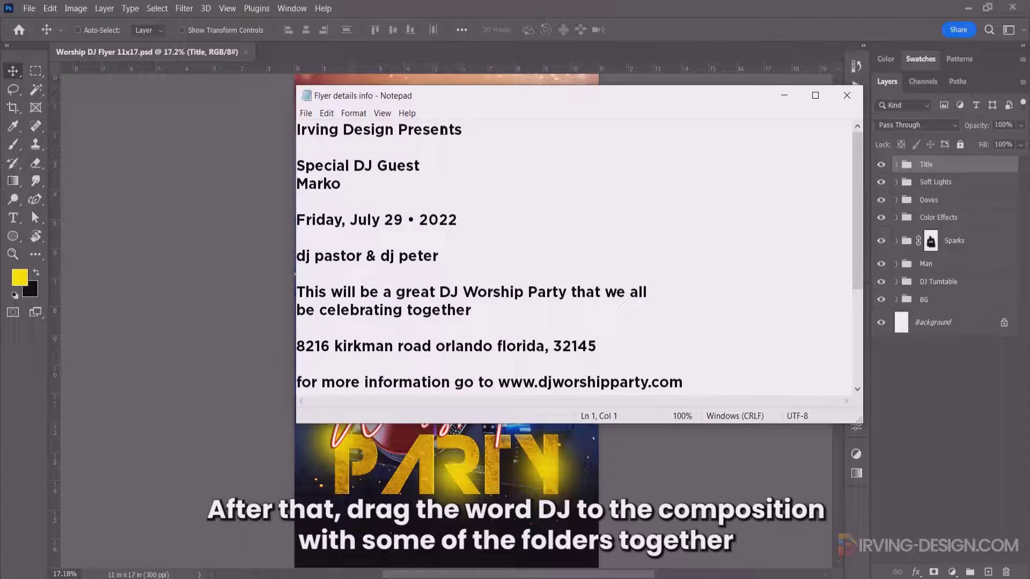
# Copy the 'Irving Design Presents' line from the Notepad notes and return to Photoshop
pyautogui.moveTo(394, 99); pyautogui.dragTo(655, 78)
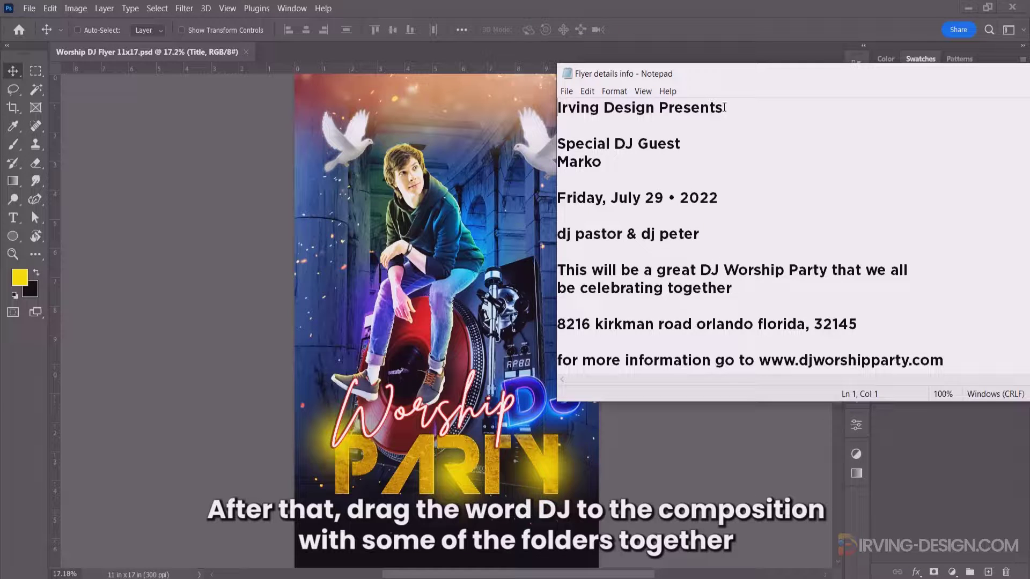
pyautogui.moveTo(724, 108); pyautogui.dragTo(558, 108)
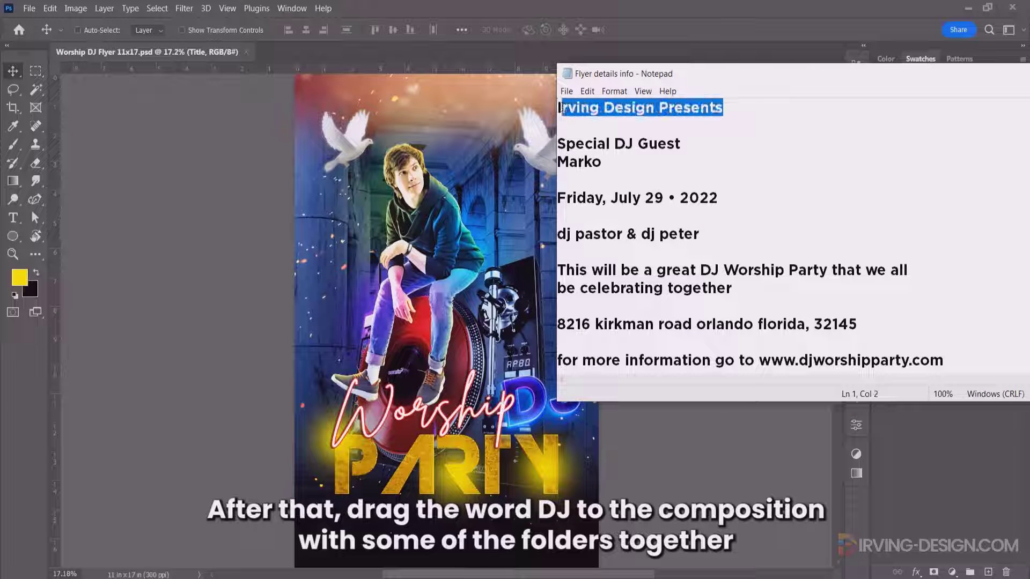
pyautogui.rightClick(661, 107)
pyautogui.click(684, 143)
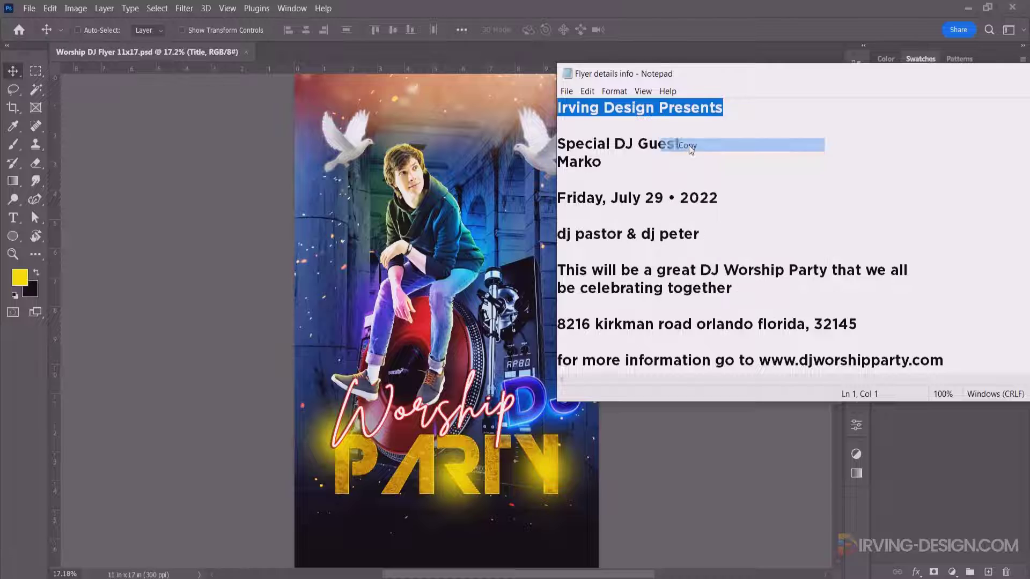
pyautogui.click(684, 27)
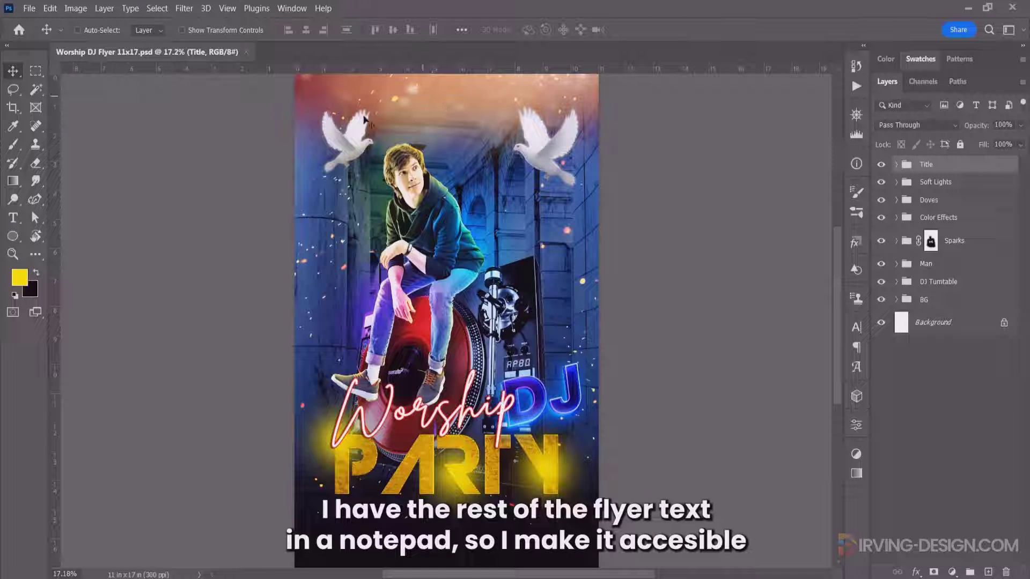
# Paste 'Irving Design Presents' as new text and move it to the flyer's top centre
pyautogui.click(13, 217)
pyautogui.click(385, 98)
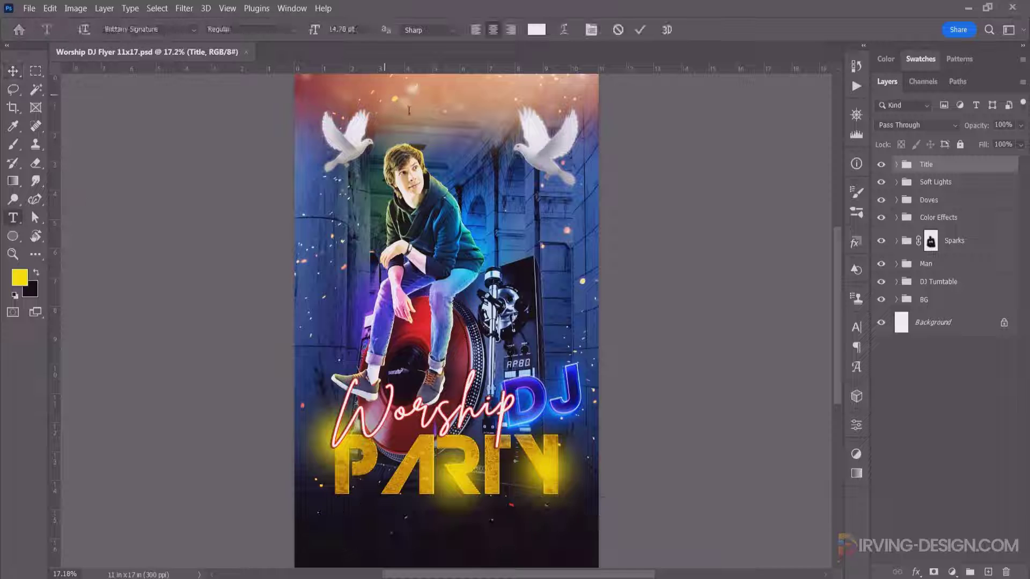
pyautogui.hotkey('ctrl', 'v')
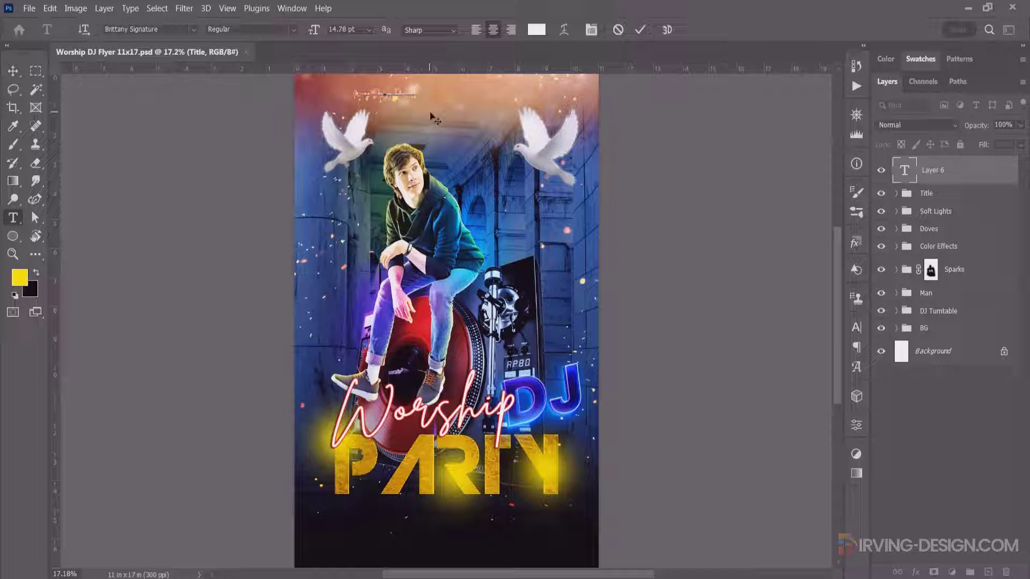
pyautogui.click(639, 30)
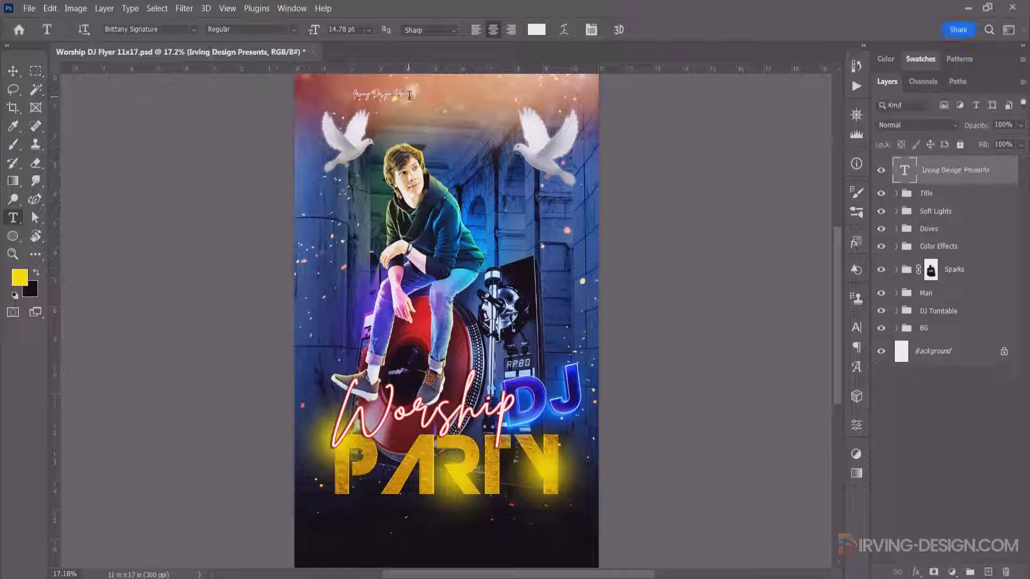
pyautogui.press('v')
pyautogui.moveTo(409, 95); pyautogui.dragTo(508, 152)
pyautogui.scroll(3, 455, 159)
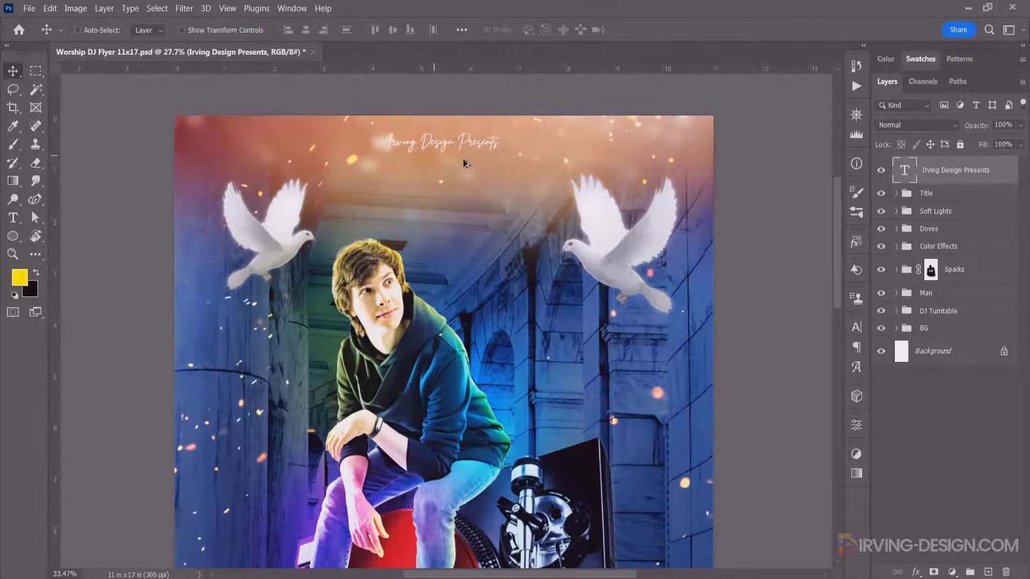
pyautogui.scroll(2, 465, 162)
# Set the text to Nexa Bold, 100% horizontal scale, and All Caps
pyautogui.click(857, 328)
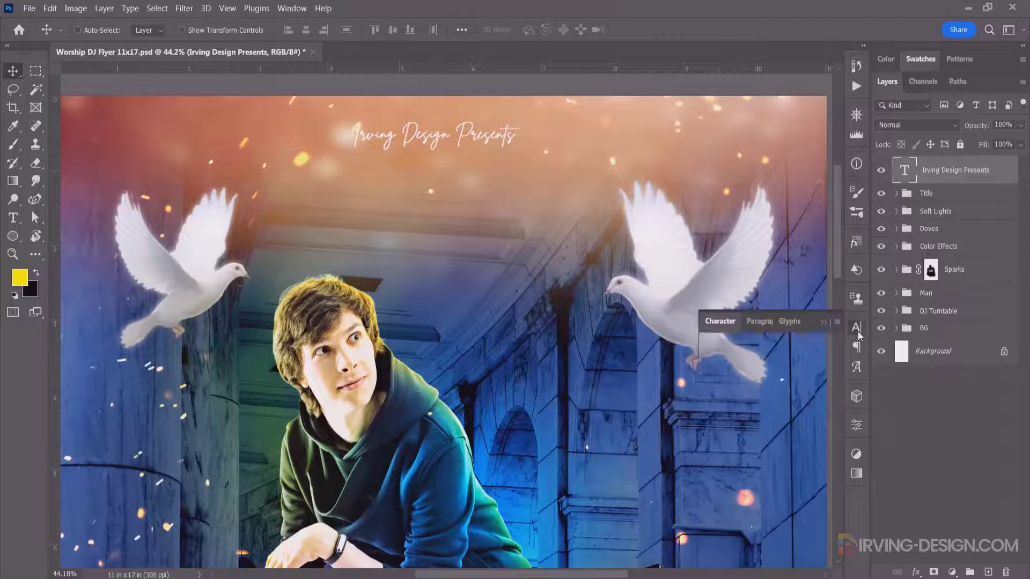
pyautogui.click(761, 348)
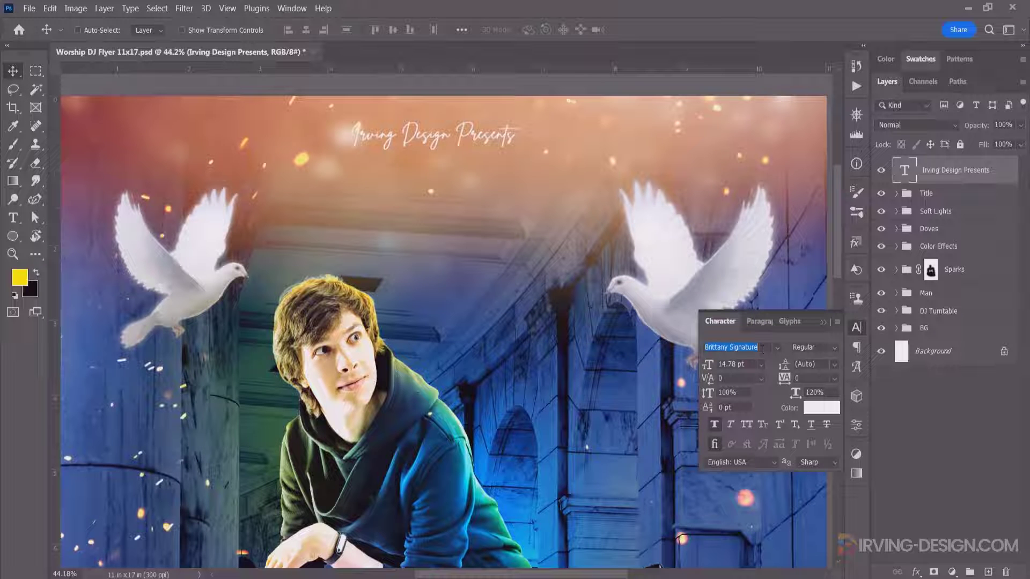
pyautogui.write('xa')
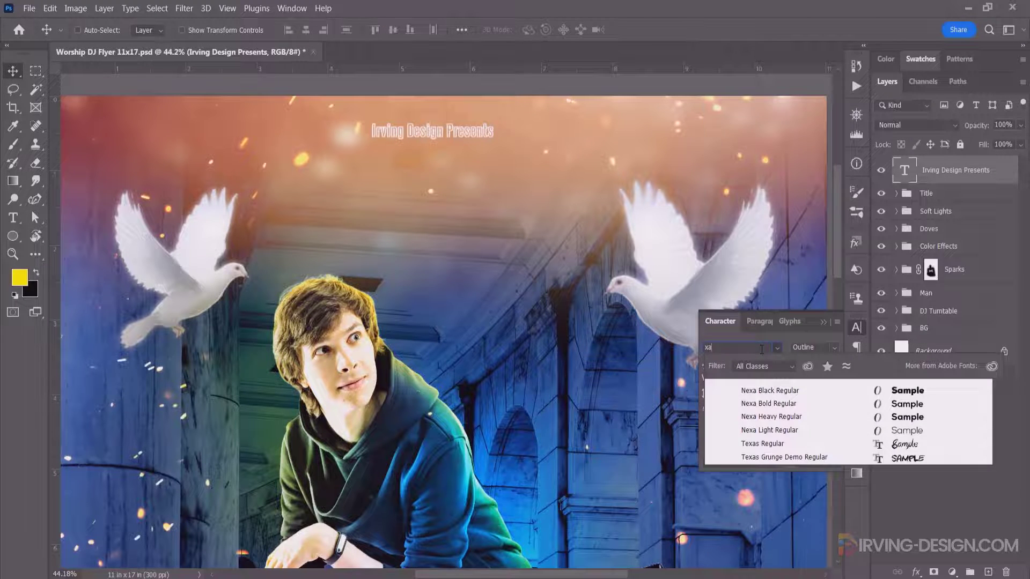
pyautogui.press('BackSpace')
pyautogui.press('BackSpace')
pyautogui.write('nexa')
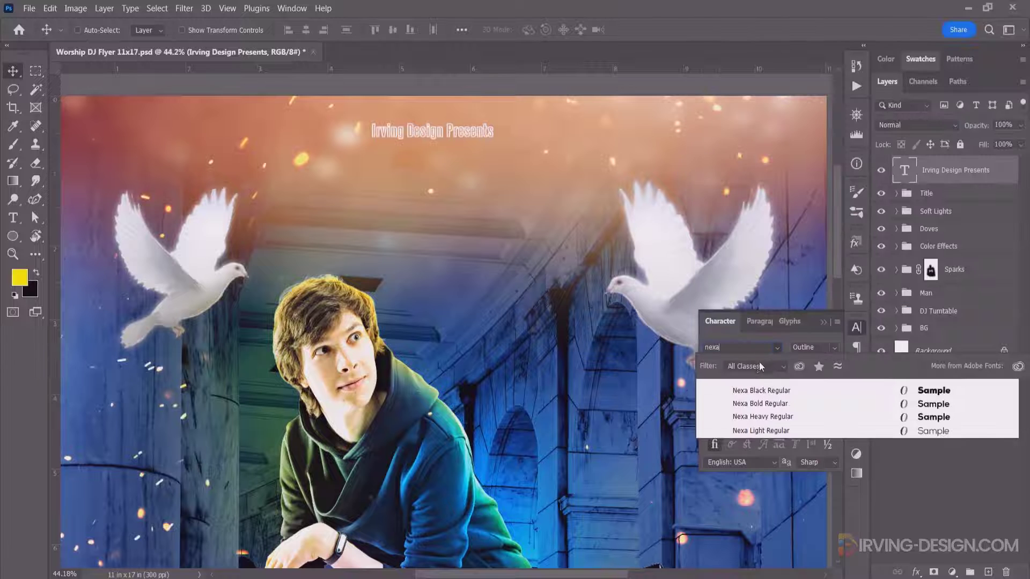
pyautogui.press('Down')
pyautogui.press('Down')
pyautogui.press('Down')
pyautogui.press('Down')
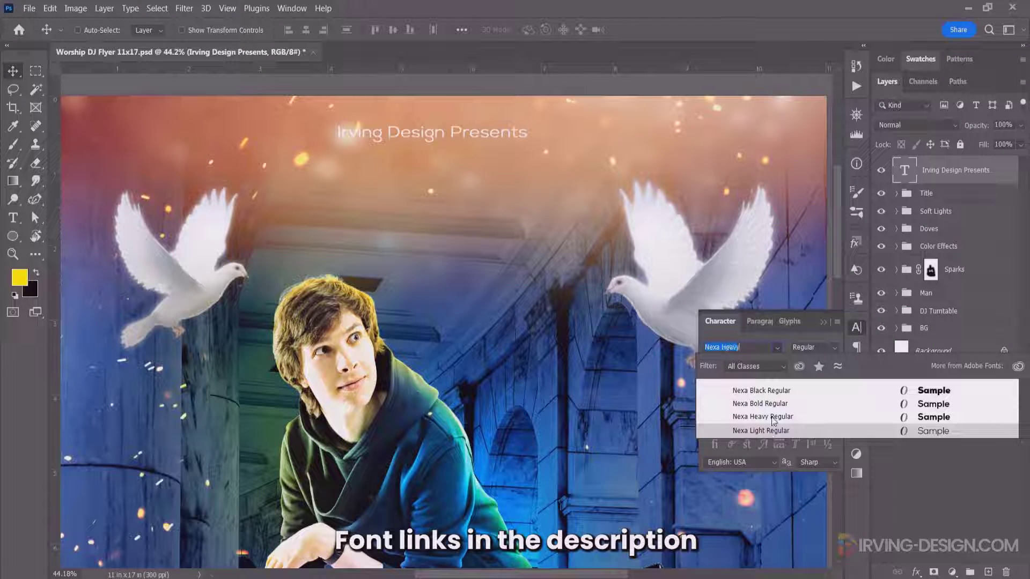
pyautogui.press('Up')
pyautogui.press('Up')
pyautogui.press('Return')
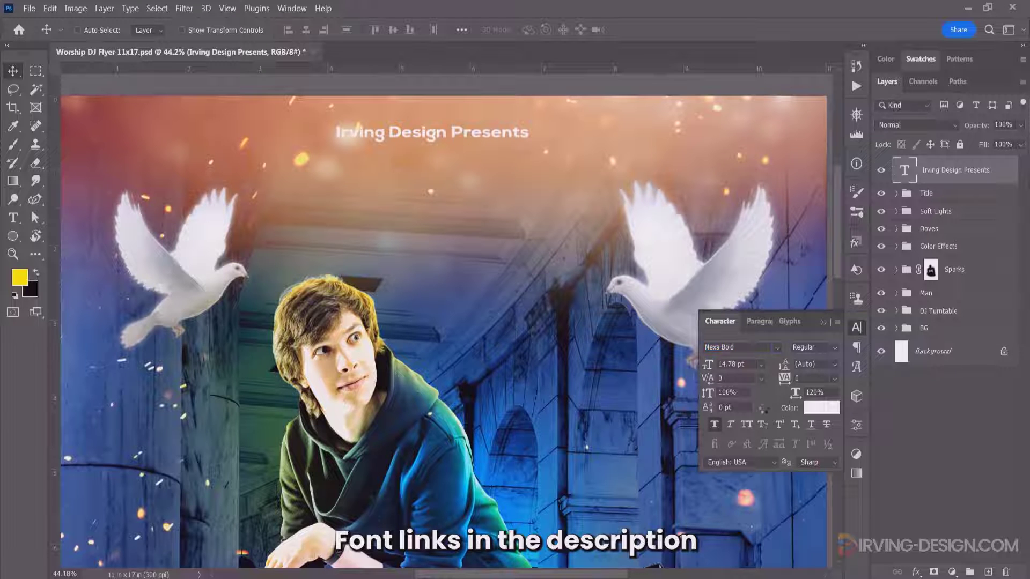
pyautogui.click(789, 393)
pyautogui.write('100')
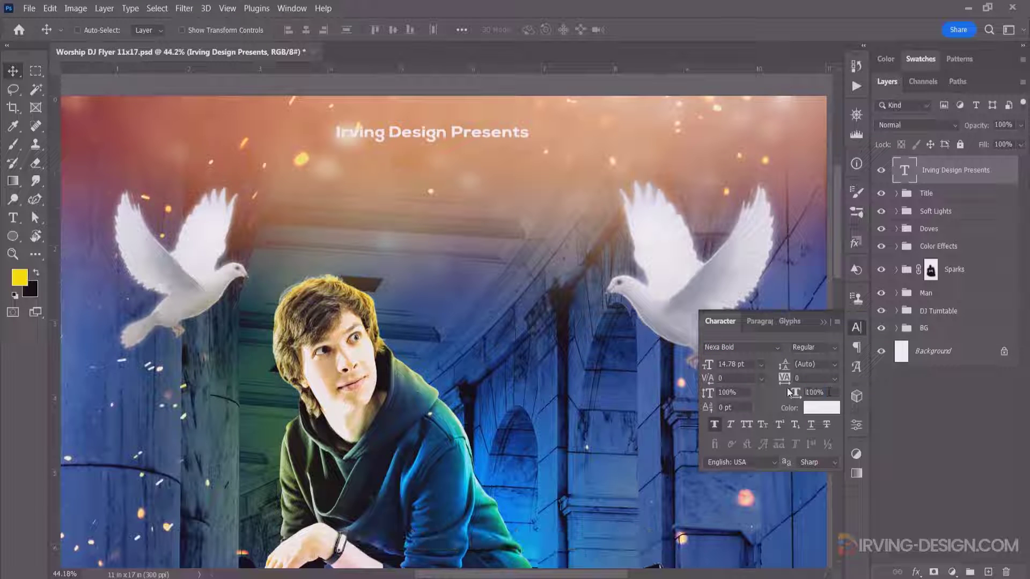
pyautogui.press('Return')
pyautogui.click(745, 425)
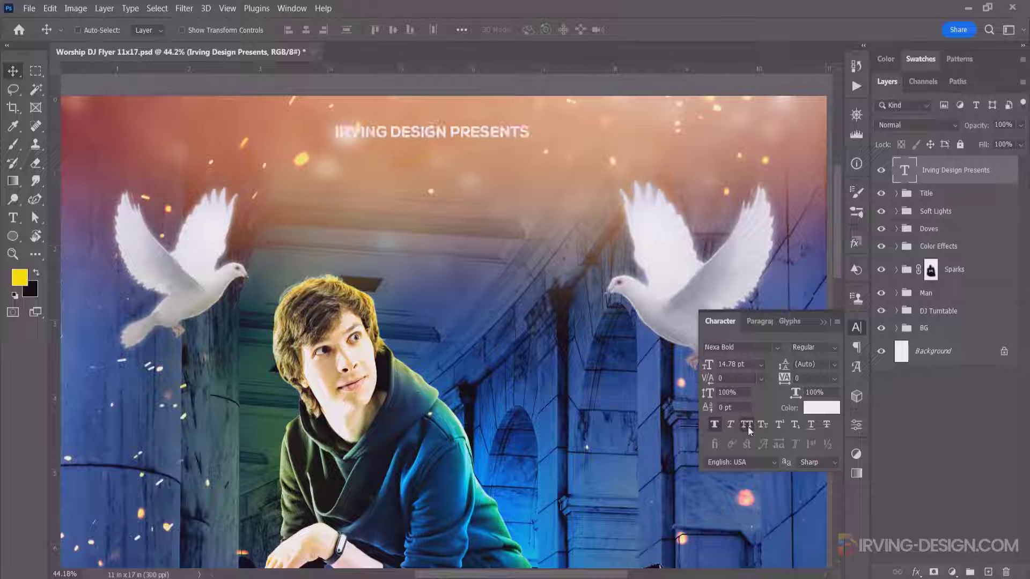
# Break the header before PRESENTS and set the IRVING DESIGN line in Coalition Regular
pyautogui.doubleClick(450, 131)
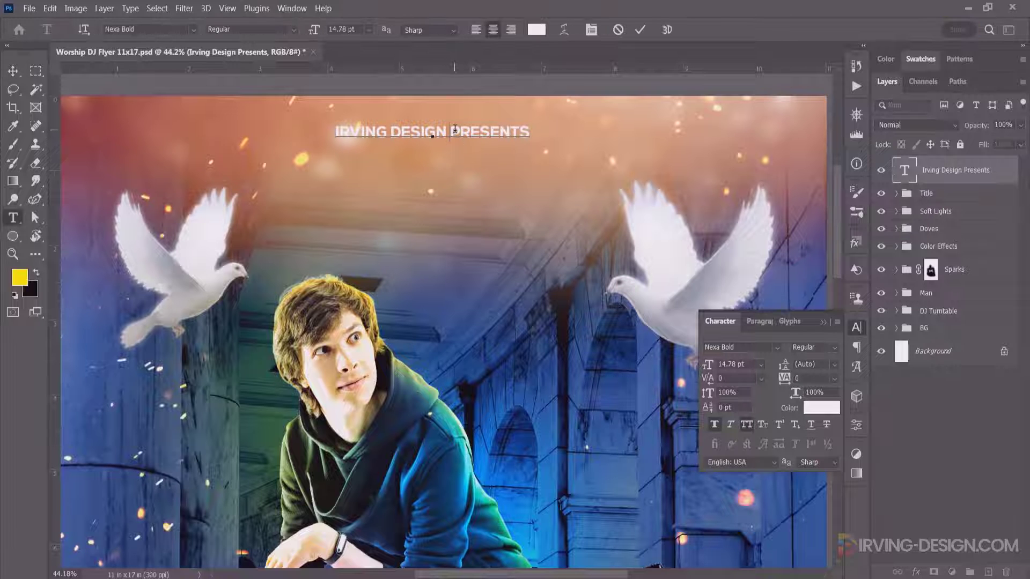
pyautogui.press('Return')
pyautogui.moveTo(490, 125); pyautogui.dragTo(378, 130)
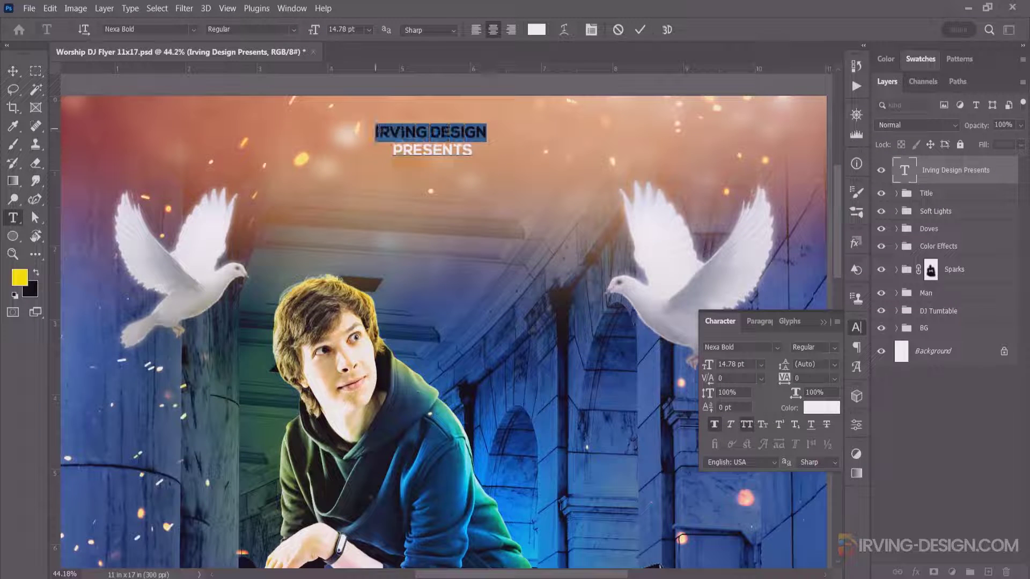
pyautogui.click(741, 346)
pyautogui.write('coa')
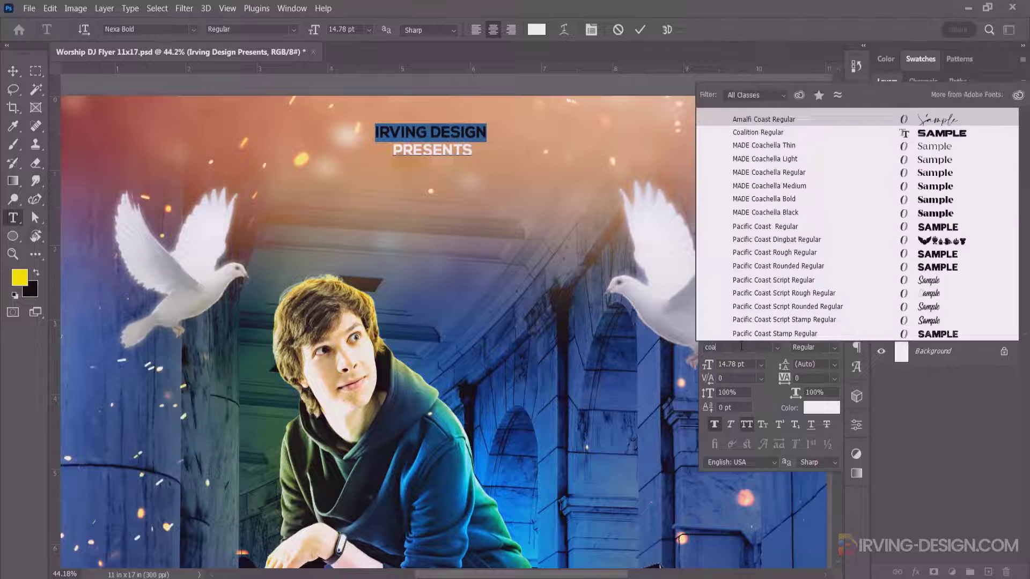
pyautogui.write('Coalition')
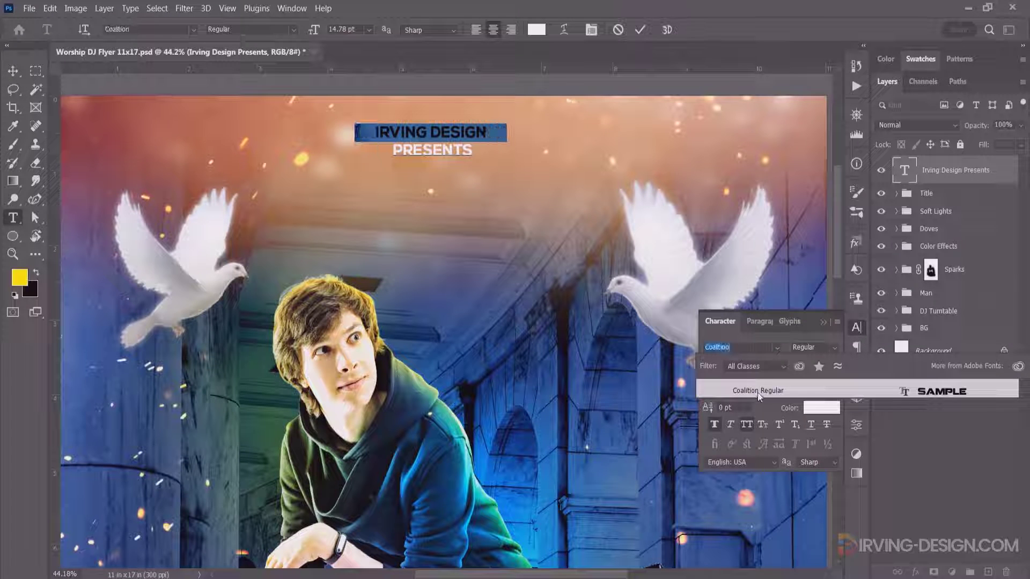
pyautogui.click(757, 392)
pyautogui.click(471, 149)
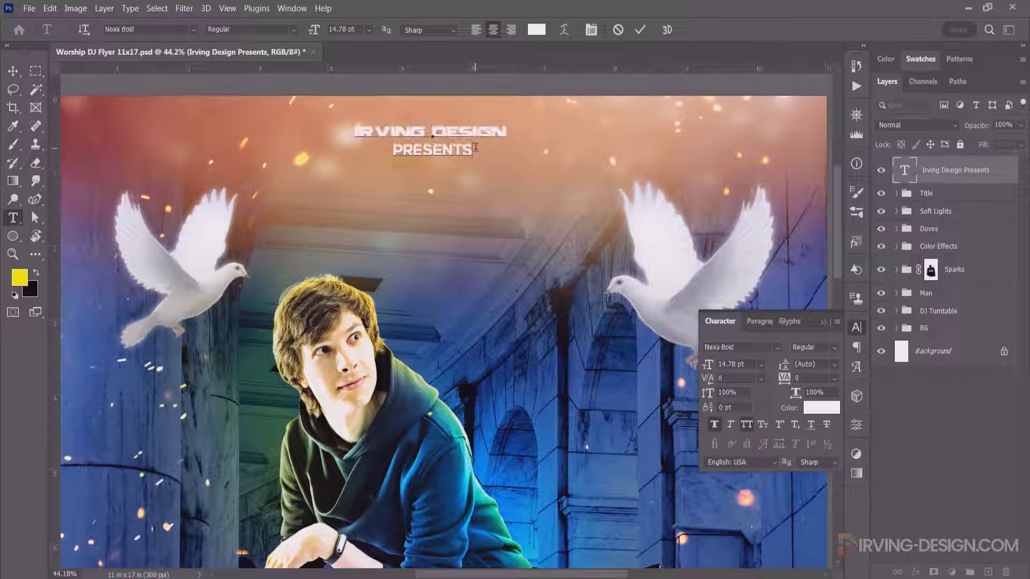
# Enlarge IRVING DESIGN to 21 pt and nudge the header slightly right
pyautogui.moveTo(506, 129); pyautogui.dragTo(353, 125)
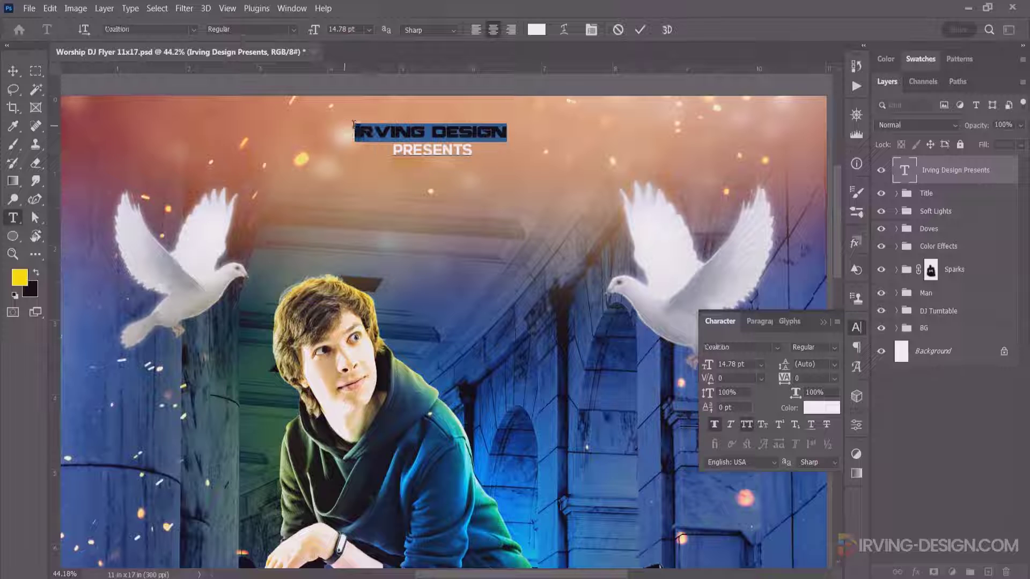
pyautogui.press('Up')
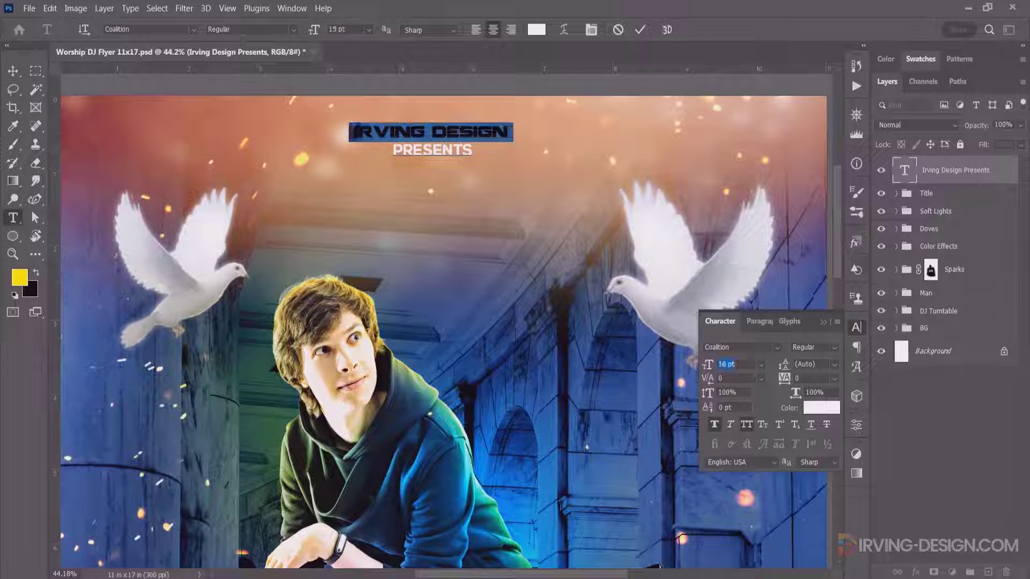
pyautogui.press('Up')
pyautogui.press('Up')
pyautogui.press('Up')
pyautogui.press('Up')
pyautogui.press('Up')
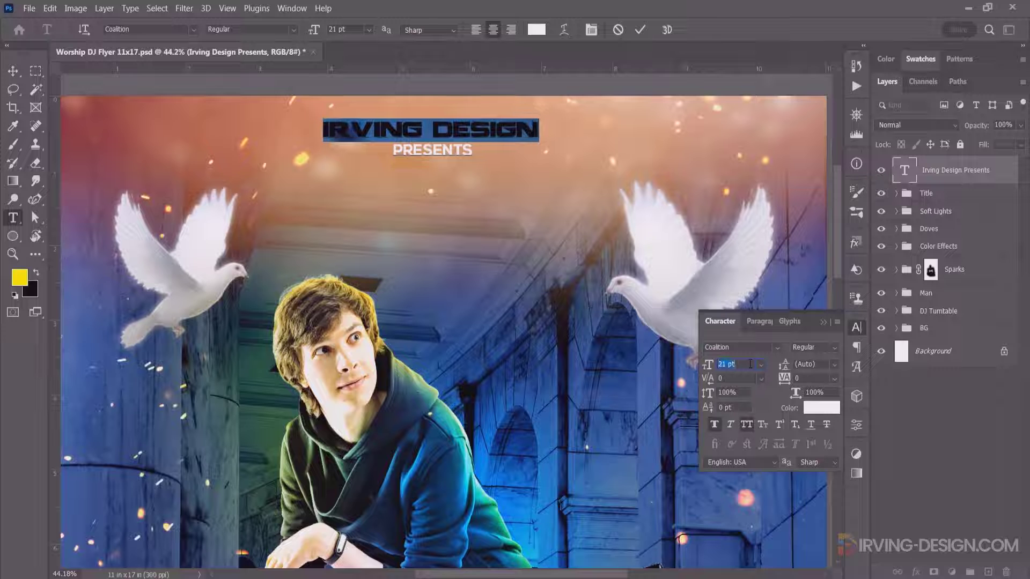
pyautogui.hotkey('ctrl', 'Return')
pyautogui.press('v')
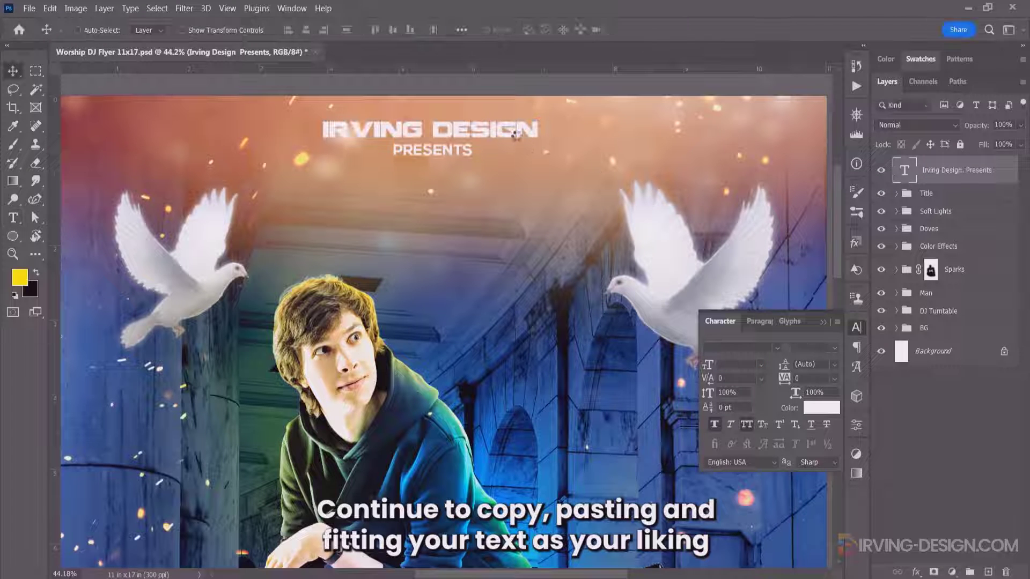
pyautogui.scroll(-1, 543, 224)
pyautogui.scroll(-1, 544, 224)
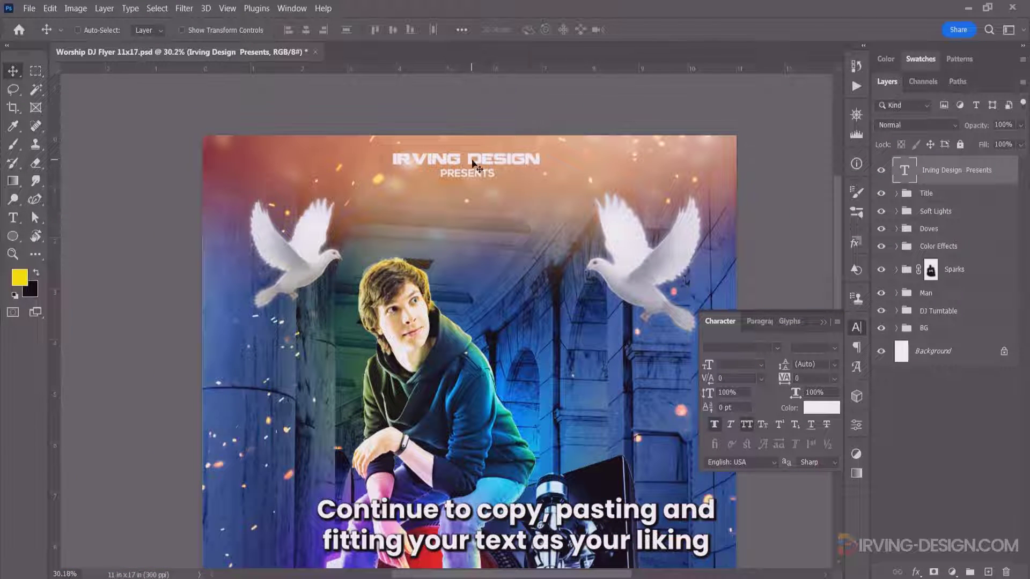
pyautogui.moveTo(473, 163); pyautogui.dragTo(476, 163)
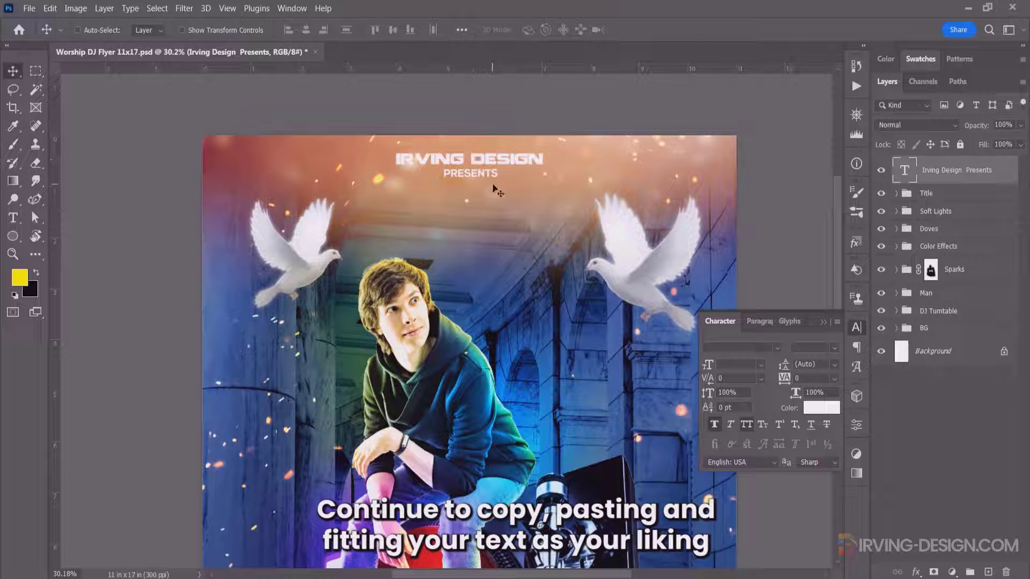
pyautogui.moveTo(527, 338); pyautogui.dragTo(503, 279)
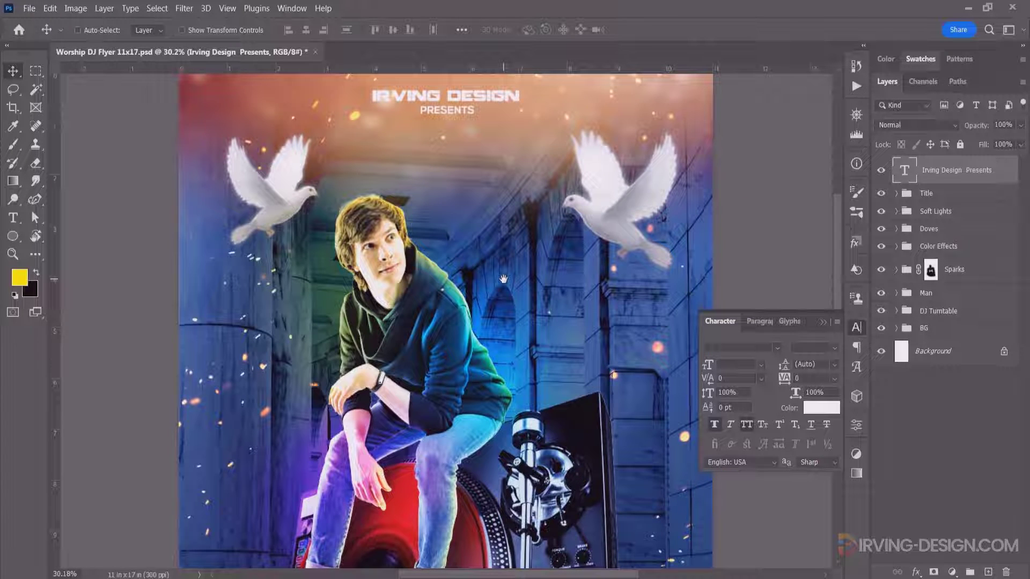
# Copy the Special DJ Guest and guest-name lines from the Notepad notes
pyautogui.hotkey('alt', 'Tab')
pyautogui.click(714, 208)
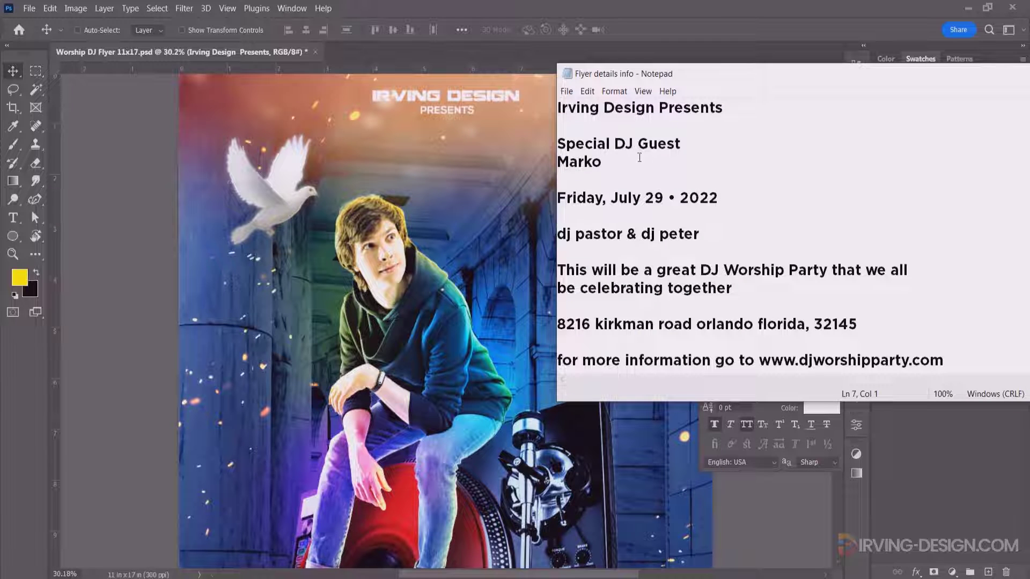
pyautogui.moveTo(639, 157)
pyautogui.mouseDown()
pyautogui.moveTo(590, 160)
pyautogui.moveTo(554, 140)
pyautogui.mouseUp()
pyautogui.click(653, 48)
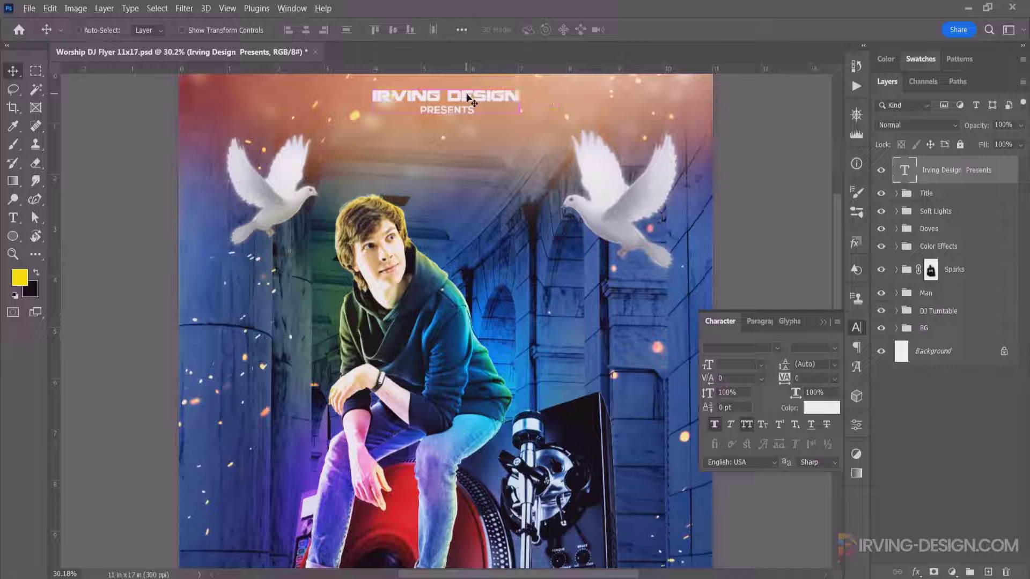
# Duplicate the header text to mid-canvas and replace it with the guest label text
pyautogui.moveTo(468, 97); pyautogui.dragTo(586, 313)
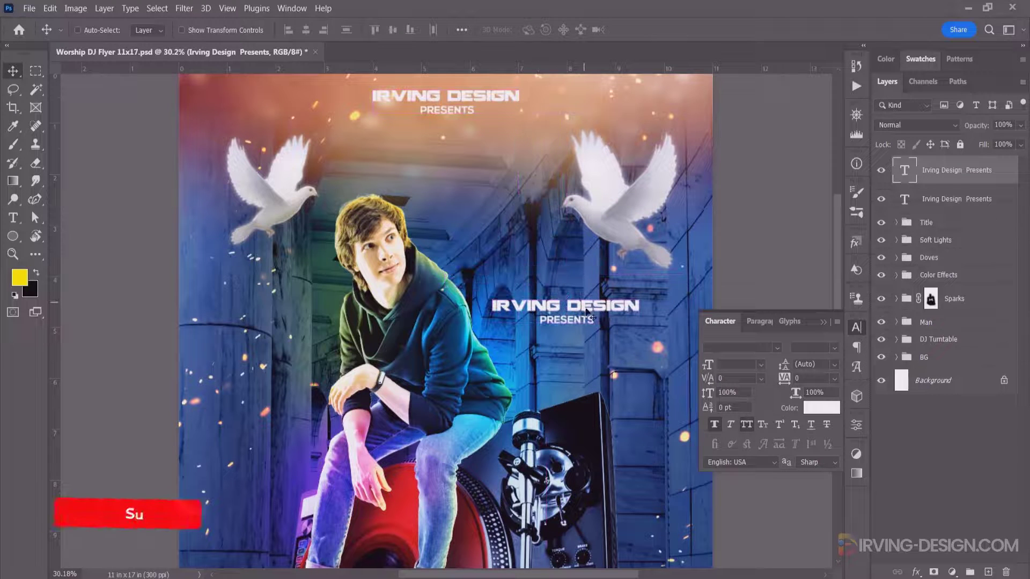
pyautogui.press('t')
pyautogui.click(574, 321)
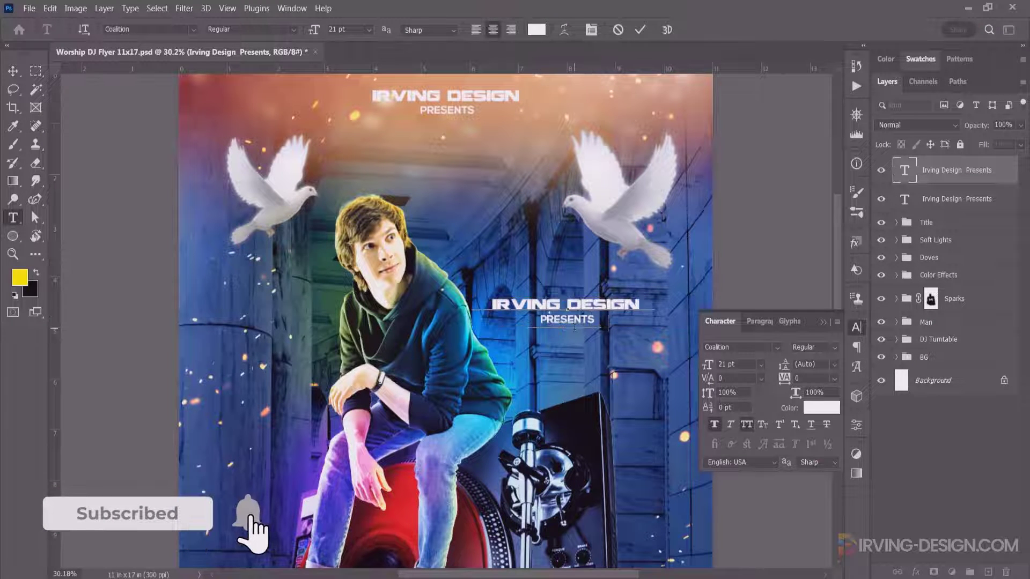
pyautogui.hotkey('ctrl', 'a')
pyautogui.write('SPECIAL DJ GUEST MARKO')
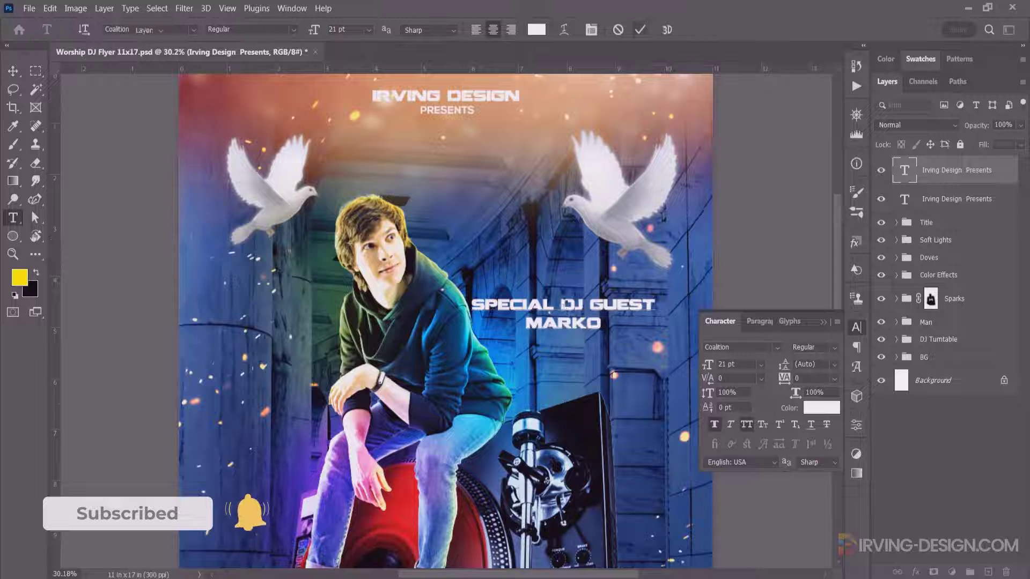
pyautogui.hotkey('ctrl', 'Return')
pyautogui.press('v')
# Copy the date line from the notes and scroll to the flyer's lower area
pyautogui.hotkey('alt', 'Tab')
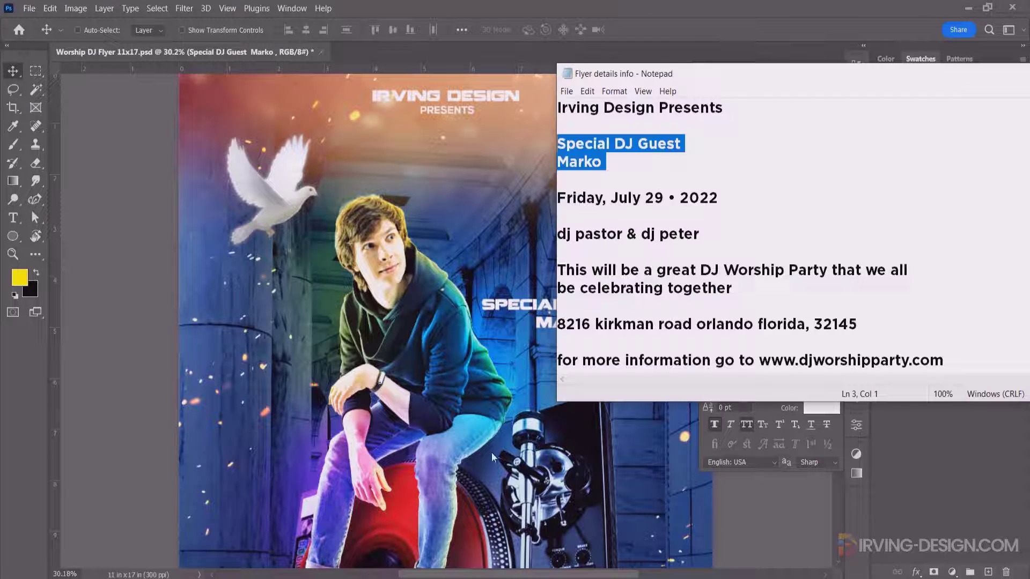
pyautogui.moveTo(720, 197); pyautogui.dragTo(566, 197)
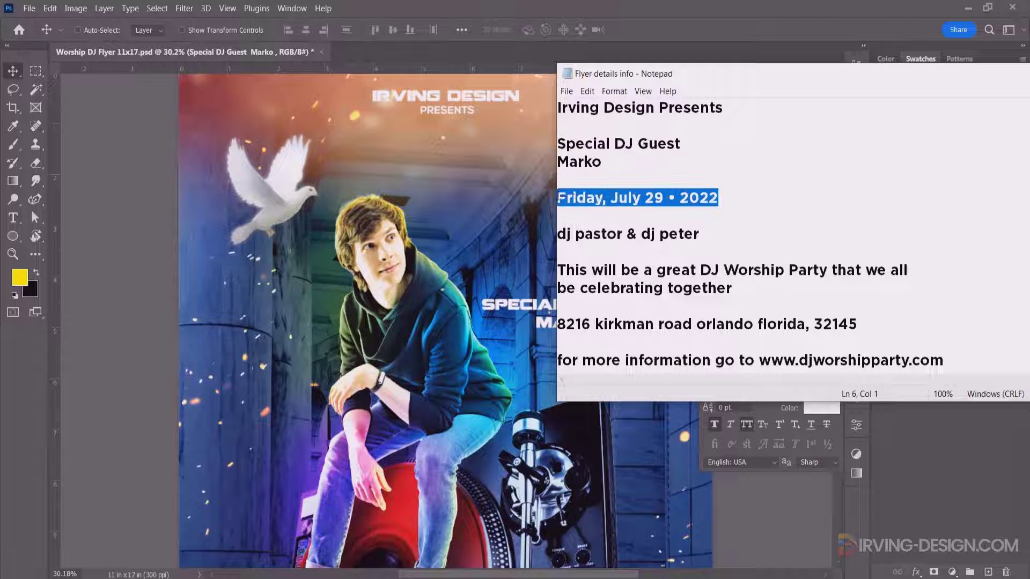
pyautogui.hotkey('alt', 'Tab')
pyautogui.scroll(-3, 445, 322)
pyautogui.scroll(-2, 445, 322)
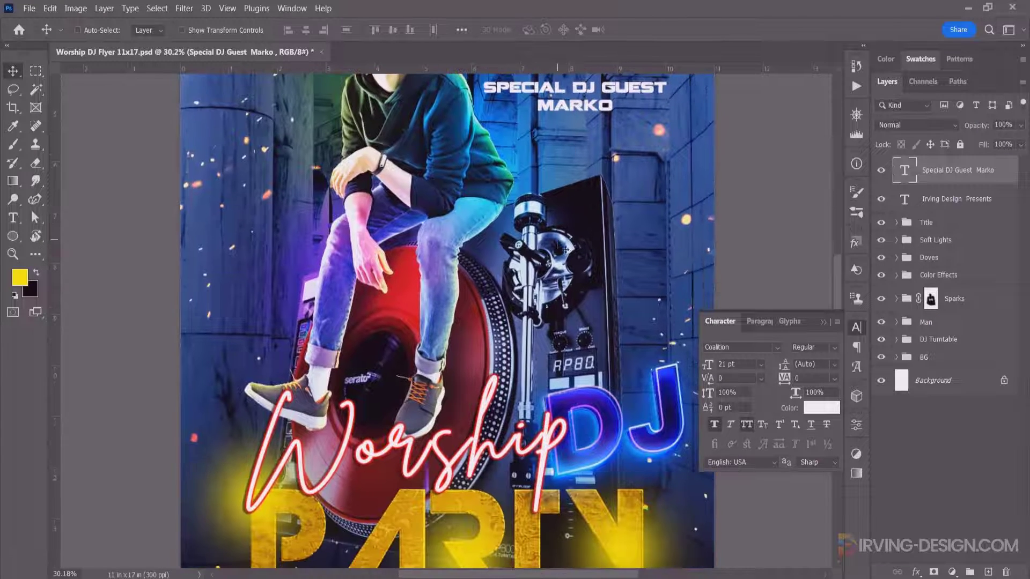
pyautogui.scroll(-2, 488, 309)
pyautogui.moveTo(558, 364); pyautogui.dragTo(543, 336)
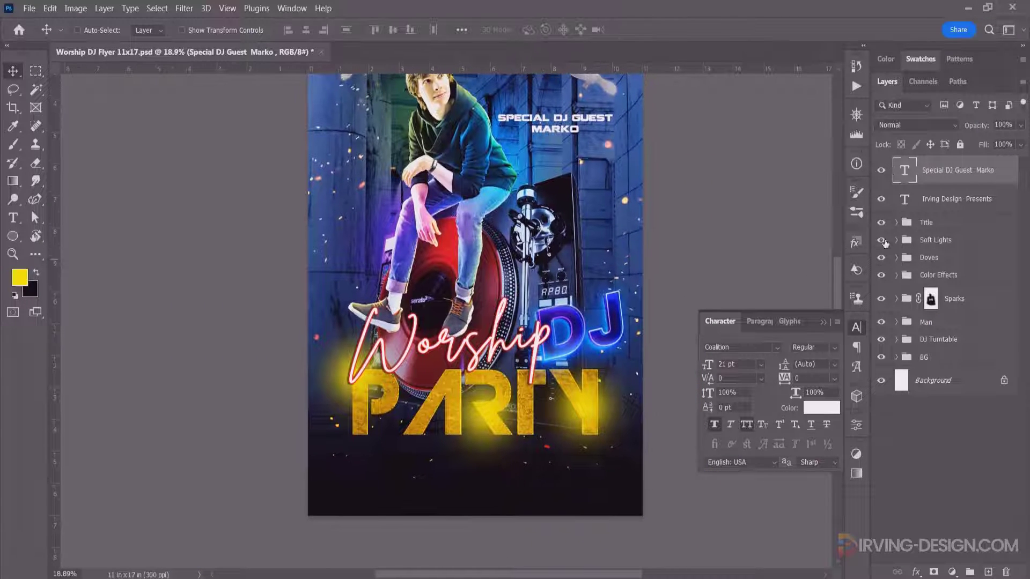
# Move the Worship DJ PARTY Title group up and slightly left, then fit the flyer in view
pyautogui.click(938, 229)
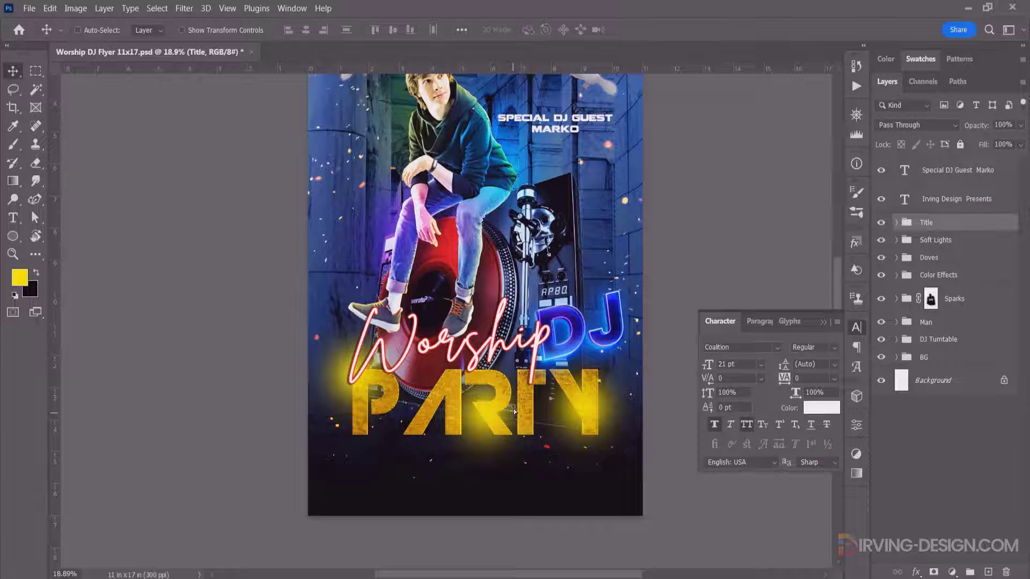
pyautogui.moveTo(514, 412); pyautogui.dragTo(513, 398)
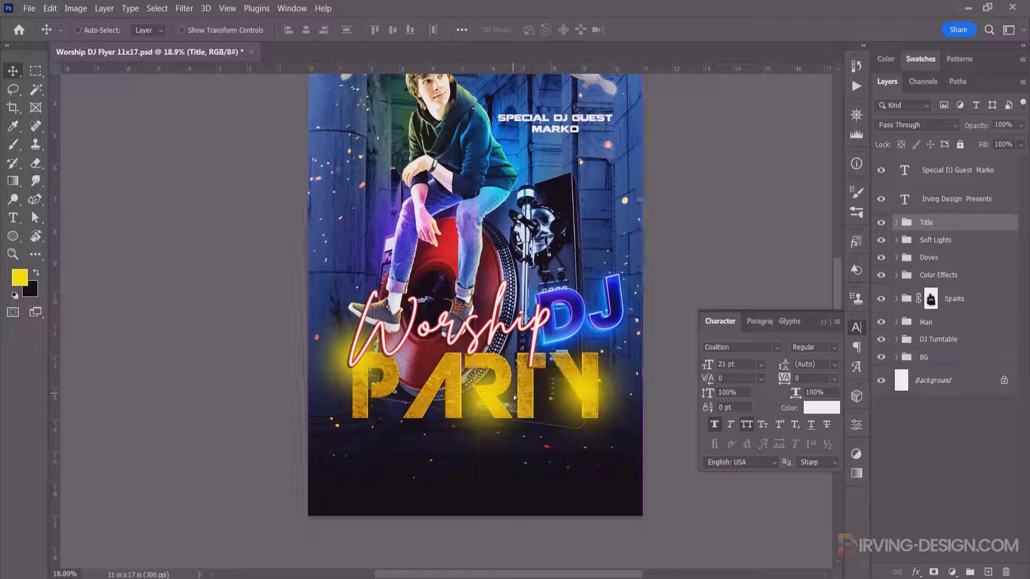
pyautogui.hotkey('shift', 'Up')
pyautogui.hotkey('shift', 'Up')
pyautogui.hotkey('shift', 'Up')
pyautogui.hotkey('shift', 'Up')
pyautogui.hotkey('shift', 'Up')
pyautogui.hotkey('shift', 'Up')
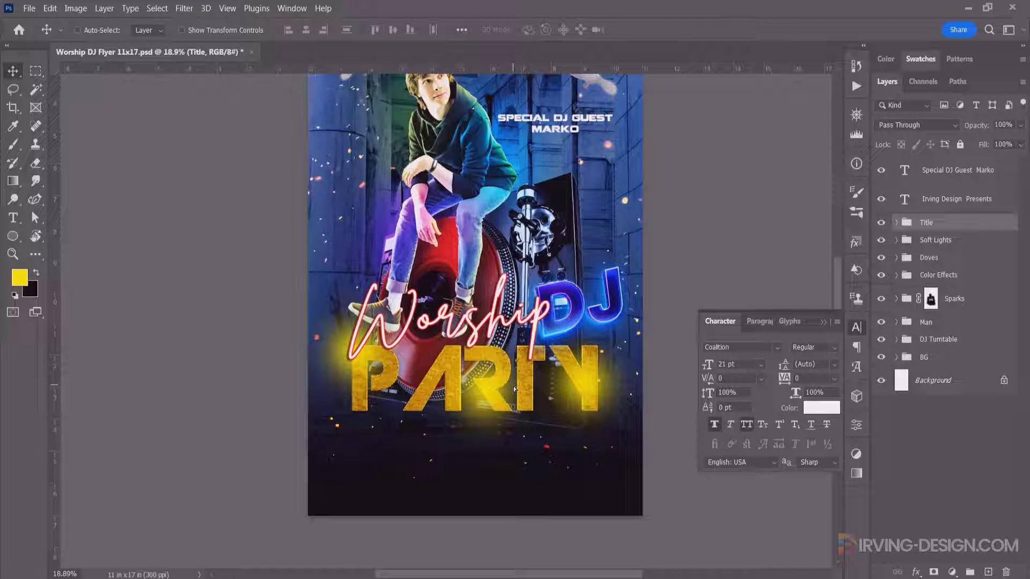
pyautogui.hotkey('shift', 'Up')
pyautogui.hotkey('shift', 'Up')
pyautogui.hotkey('shift', 'Left')
pyautogui.hotkey('shift', 'Left')
pyautogui.hotkey('shift', 'Left')
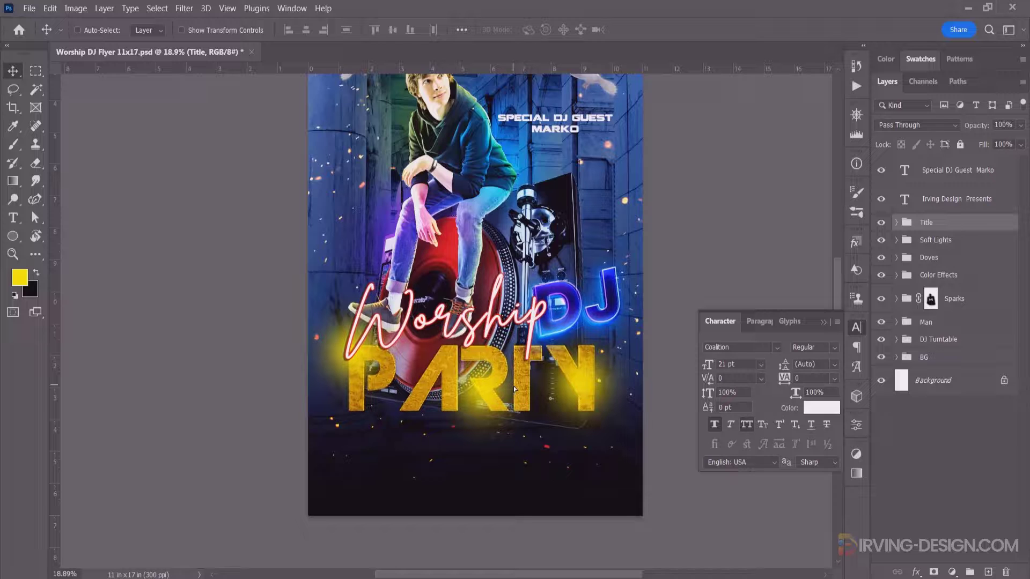
pyautogui.hotkey('shift', 'Left')
pyautogui.hotkey('alt', '.')
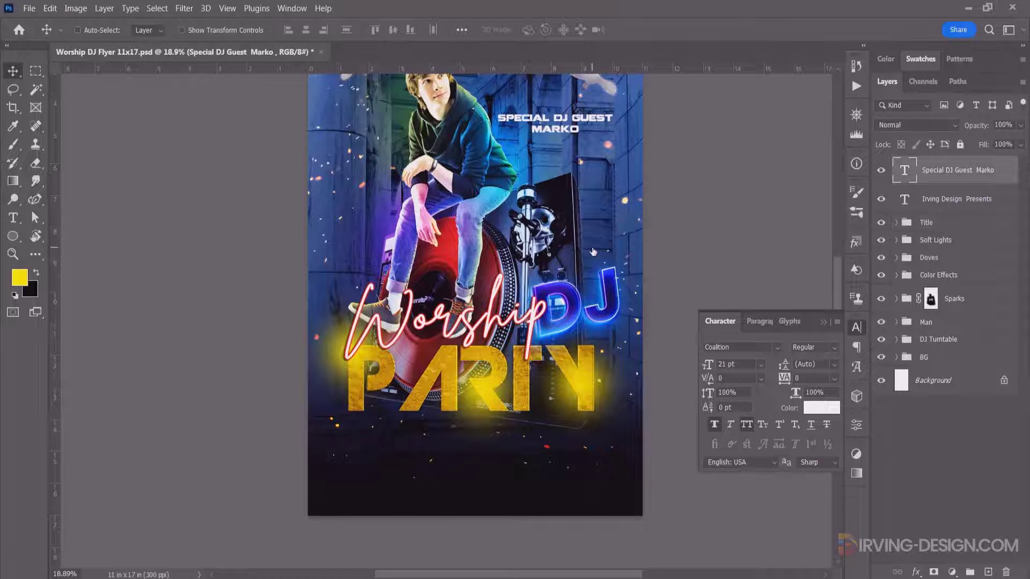
pyautogui.hotkey('ctrl', '0')
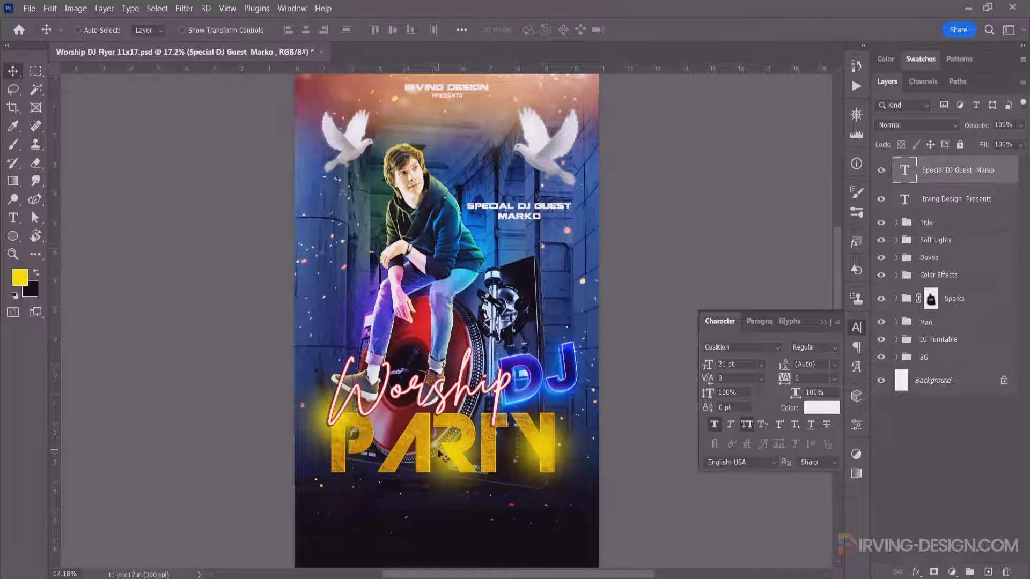
# Paste the date line as new text and centre it below PARTY
pyautogui.press('t')
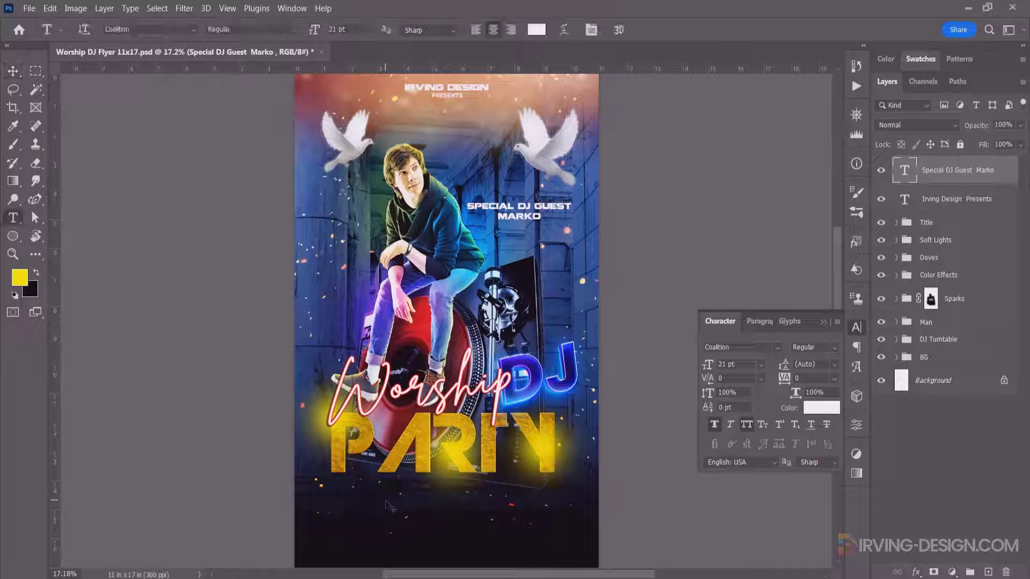
pyautogui.click(386, 501)
pyautogui.write('Friday, July 29 • 2022')
pyautogui.hotkey('ctrl', 'Return')
pyautogui.press('v')
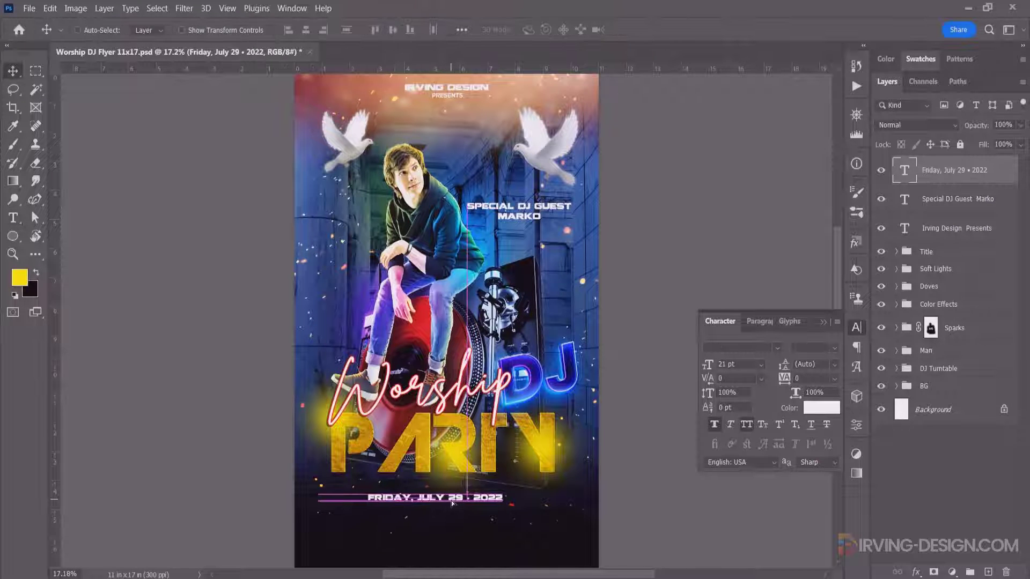
pyautogui.moveTo(450, 528); pyautogui.dragTo(499, 516)
pyautogui.write('35')
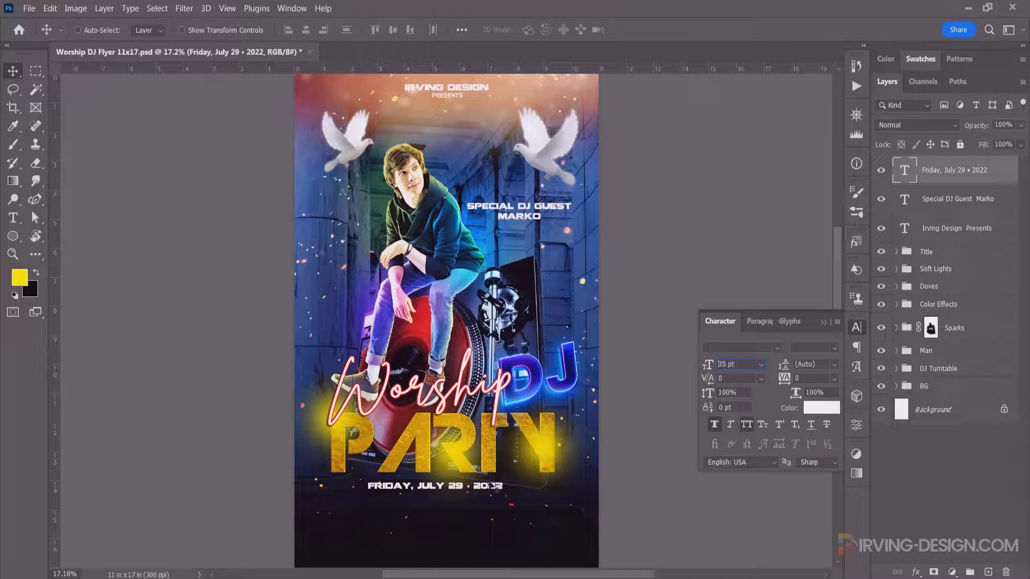
pyautogui.press('Return')
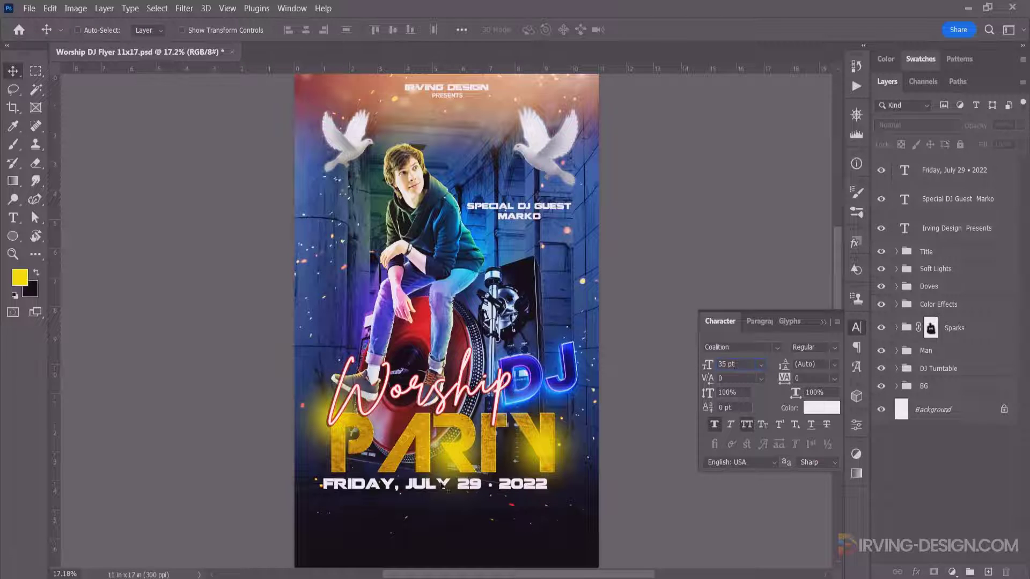
pyautogui.moveTo(443, 485); pyautogui.dragTo(436, 487)
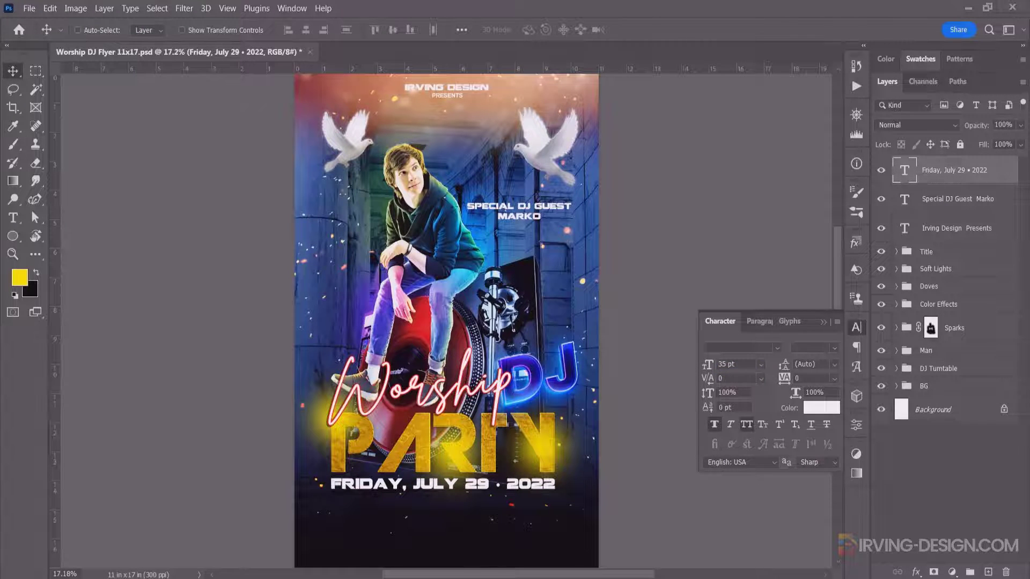
# Set the date line to Nexa Bold at 45 pt
pyautogui.hotkey('alt', 'Tab')
pyautogui.hotkey('alt', 'Tab')
pyautogui.write('Nexa Bold')
pyautogui.press('Return')
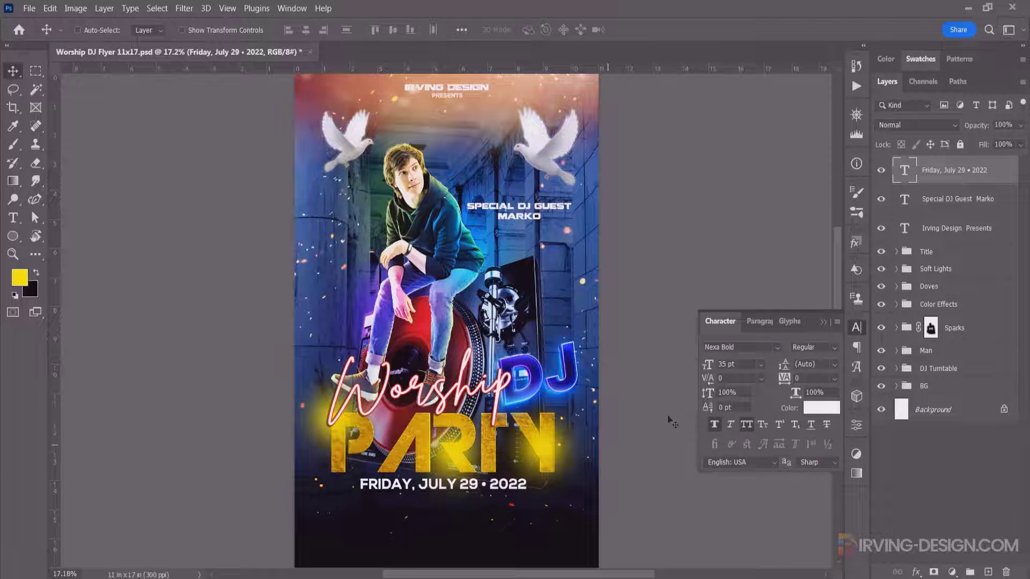
pyautogui.write('45')
pyautogui.press('Return')
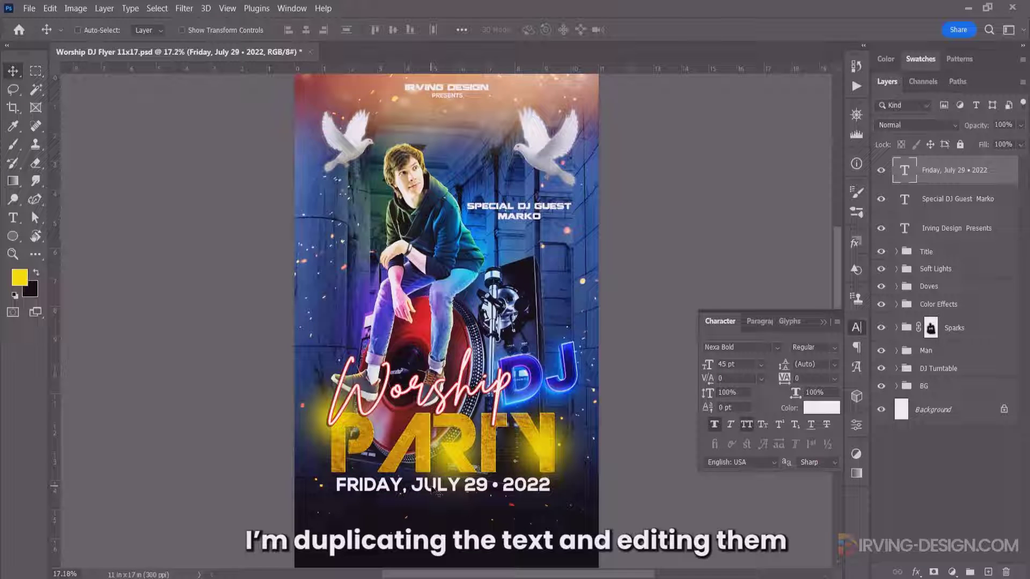
pyautogui.write('20')
# Copy 'dj pastor & dj peter' from the notes into a duplicate of the date layer
pyautogui.hotkey('alt', 'Tab')
pyautogui.moveTo(699, 234); pyautogui.dragTo(558, 234)
pyautogui.hotkey('ctrl', 'c')
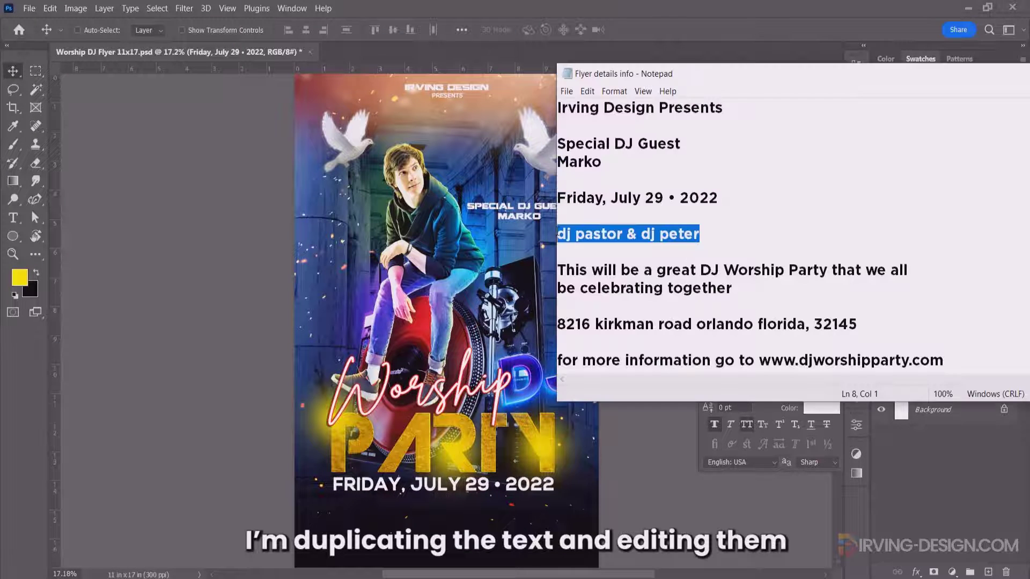
pyautogui.hotkey('alt', 'Tab')
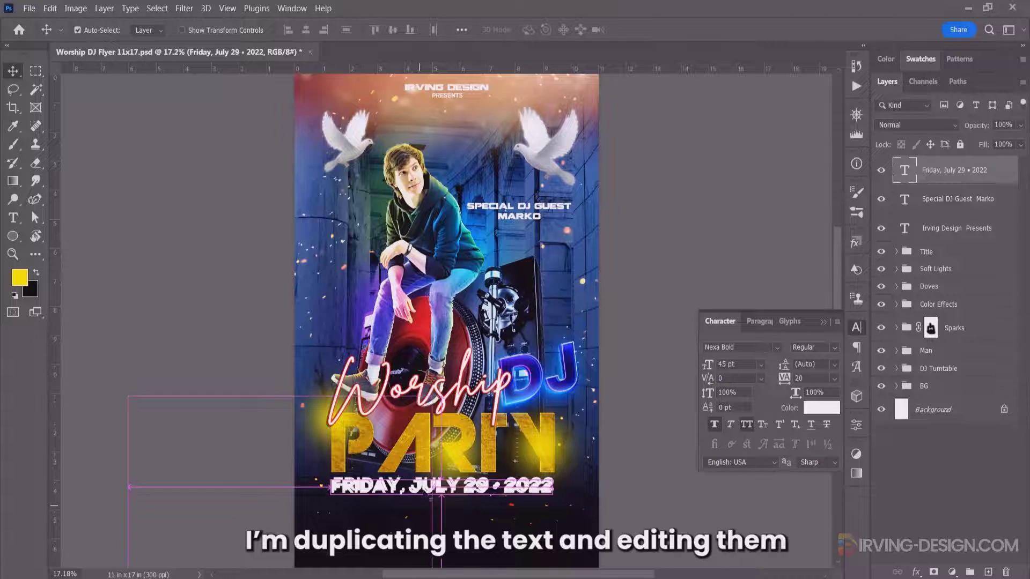
pyautogui.hotkey('ctrl', 'j')
pyautogui.press('t')
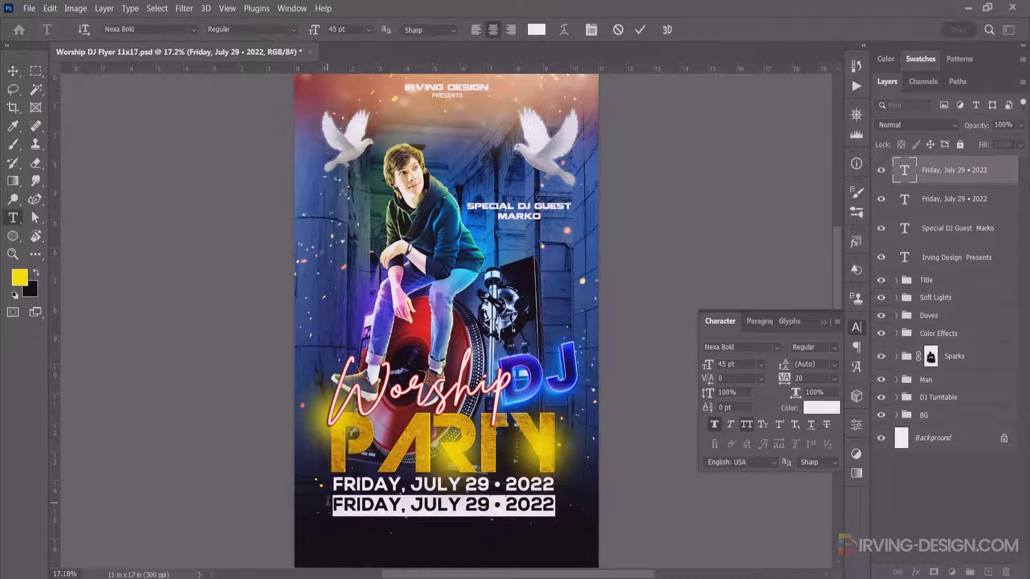
pyautogui.click(351, 495)
pyautogui.hotkey('ctrl', 'a')
pyautogui.hotkey('ctrl', 'v')
pyautogui.click(639, 30)
pyautogui.press('v')
# Set the DJ names line in Coalition at 35 pt
pyautogui.click(745, 347)
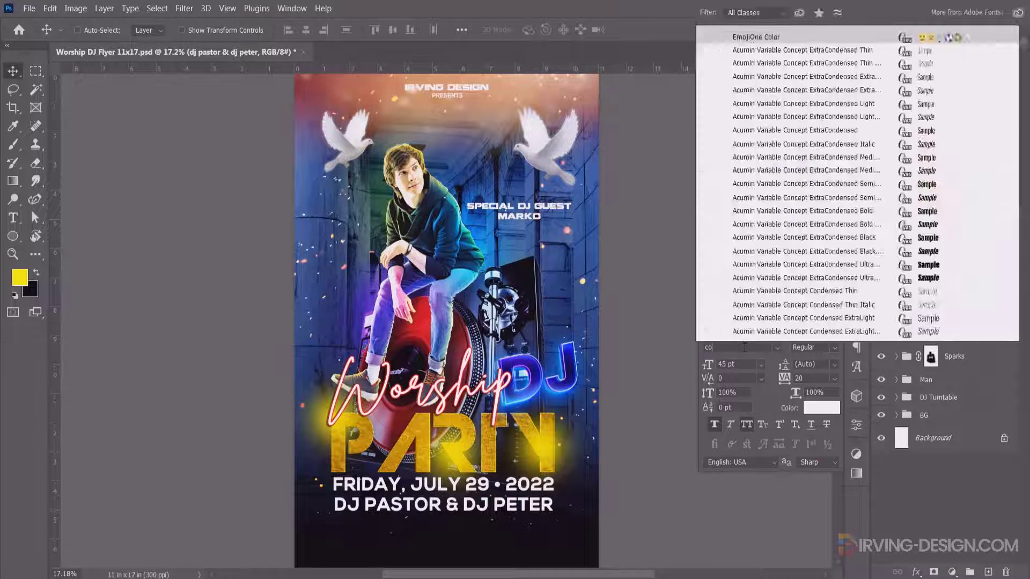
pyautogui.write('coalit')
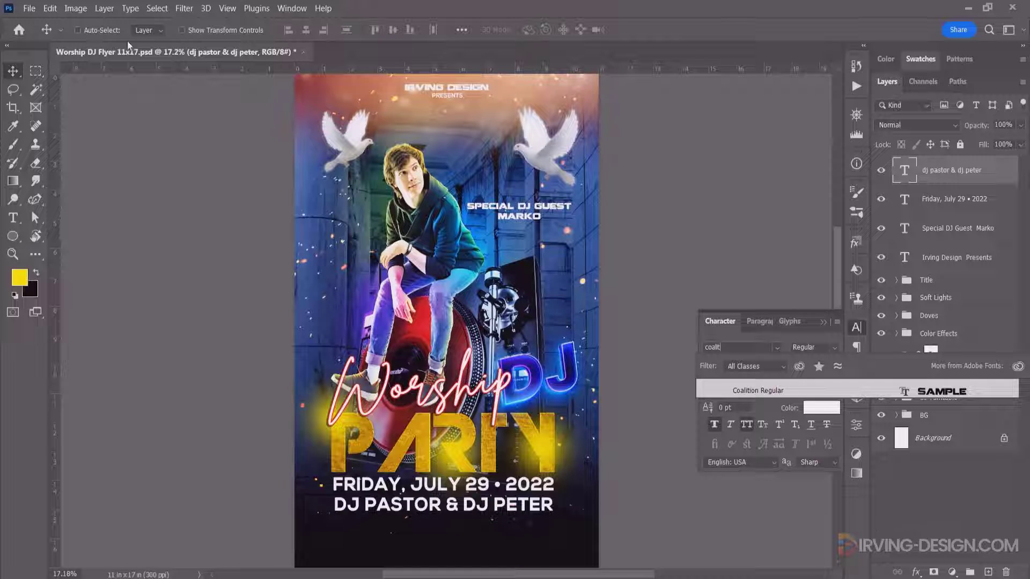
pyautogui.press('Return')
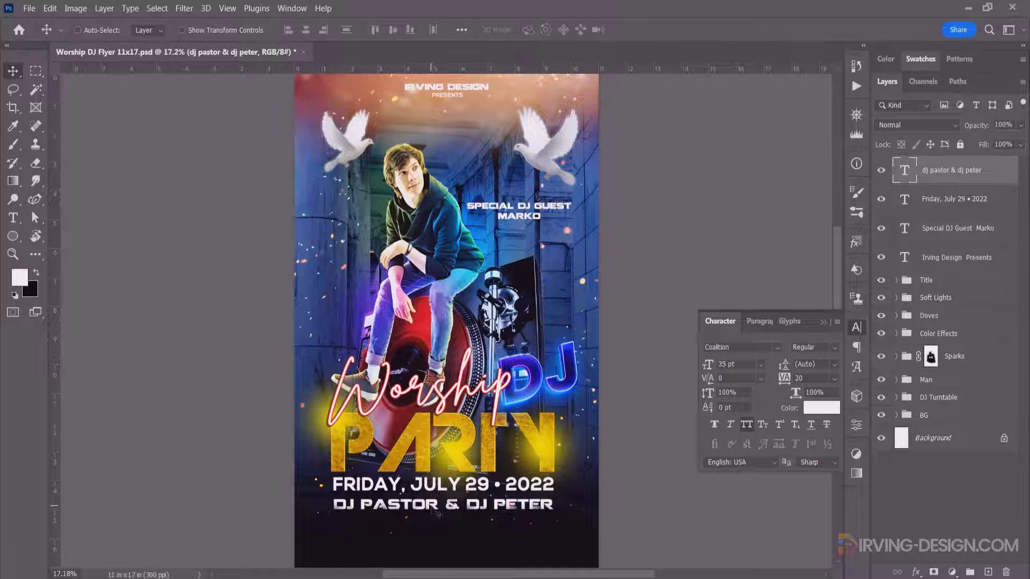
pyautogui.hotkey('alt', 'Tab')
pyautogui.hotkey('alt', 'Tab')
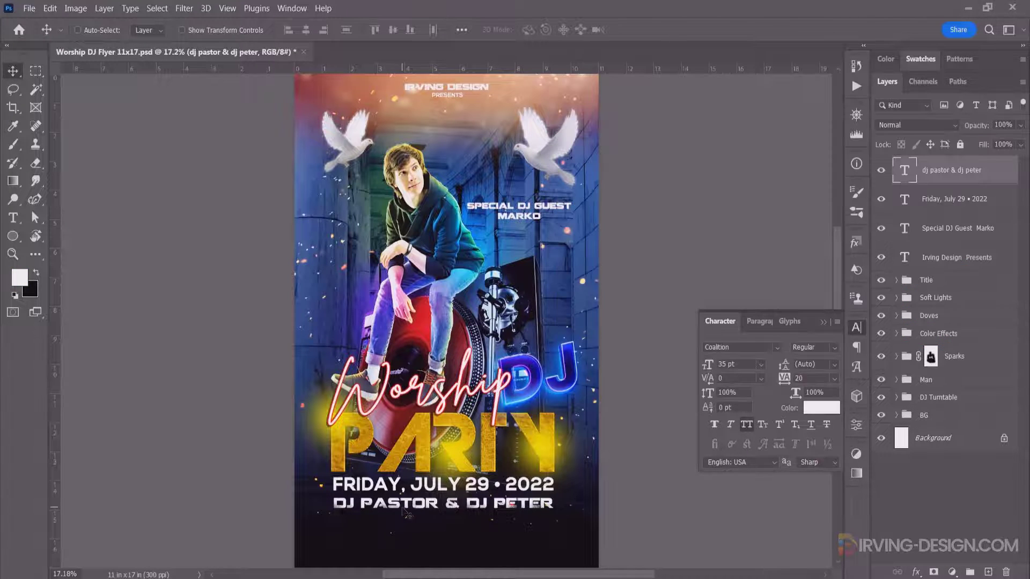
# Paste the party message below the DJ names in Poppins Bold 22 pt
pyautogui.press('t')
pyautogui.click(357, 531)
pyautogui.hotkey('ctrl', 'v')
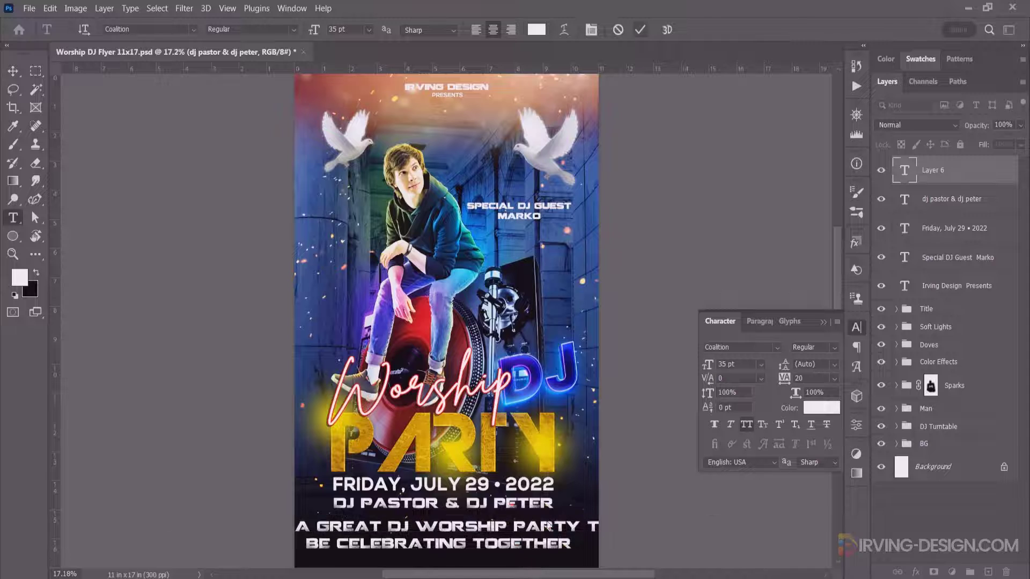
pyautogui.hotkey('ctrl', 'Return')
pyautogui.click(740, 347)
pyautogui.write('Poppins Bold')
pyautogui.press('Return')
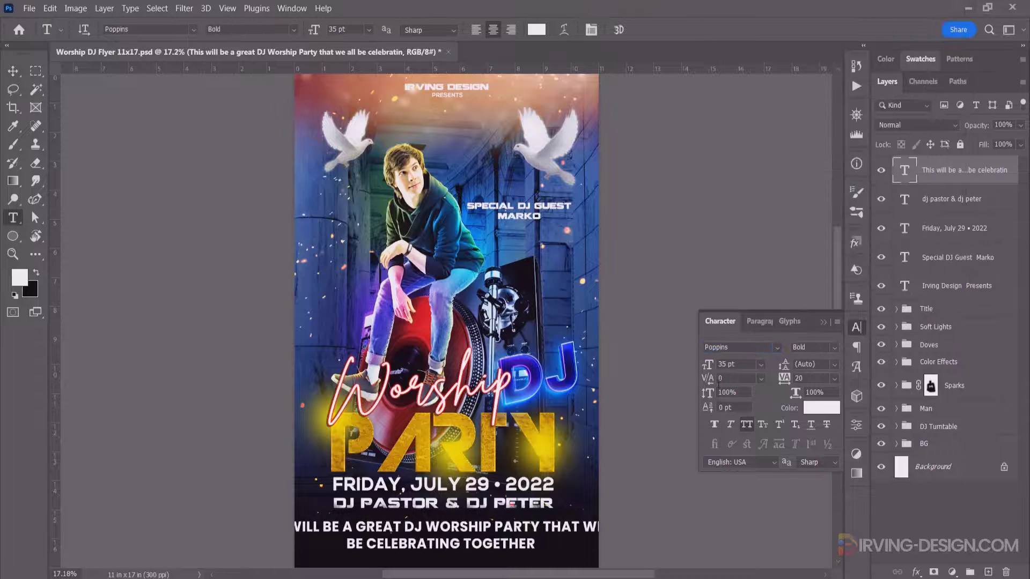
pyautogui.write('2522')
pyautogui.press('Return')
# Break the message into two lines after PARTY and duplicate the text layer above it
pyautogui.click(531, 528)
pyautogui.press('Return')
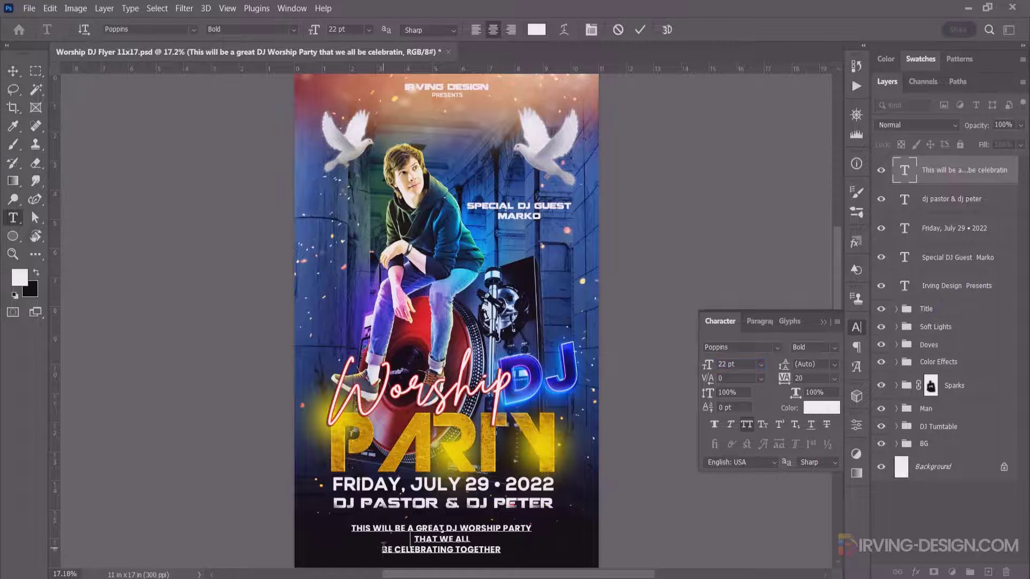
pyautogui.press('Delete')
pyautogui.scroll(3, 450, 523)
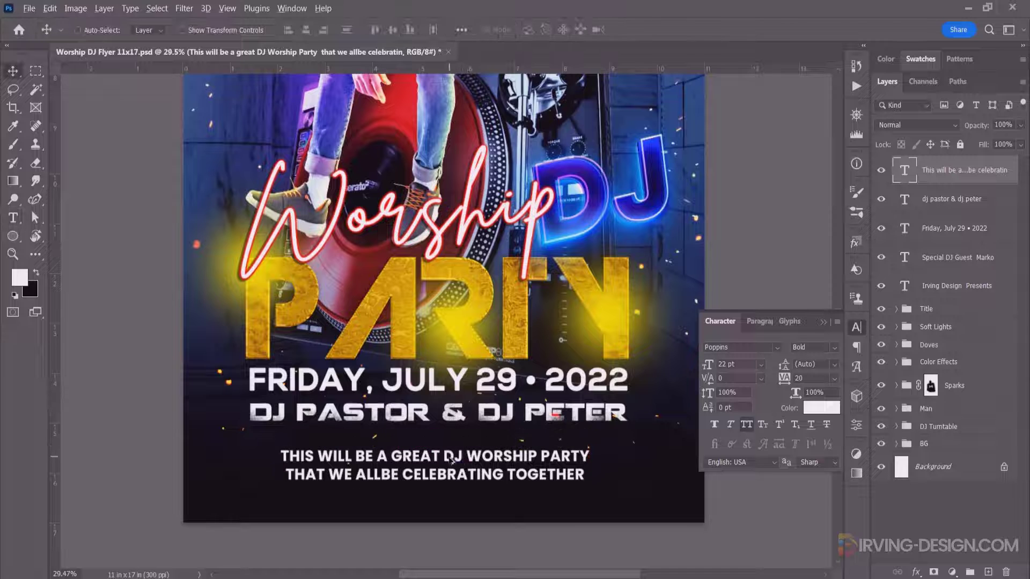
pyautogui.moveTo(453, 464); pyautogui.dragTo(453, 444)
pyautogui.hotkey('ctrl', 'z')
# Add a dotted divider line of periods beneath the DJ names
pyautogui.click(444, 439)
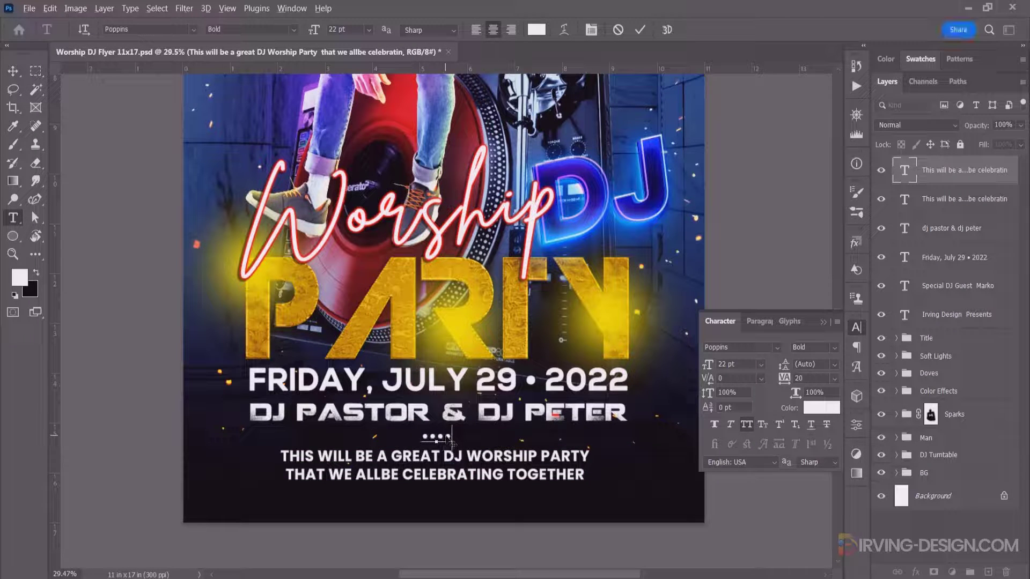
pyautogui.write('.............')
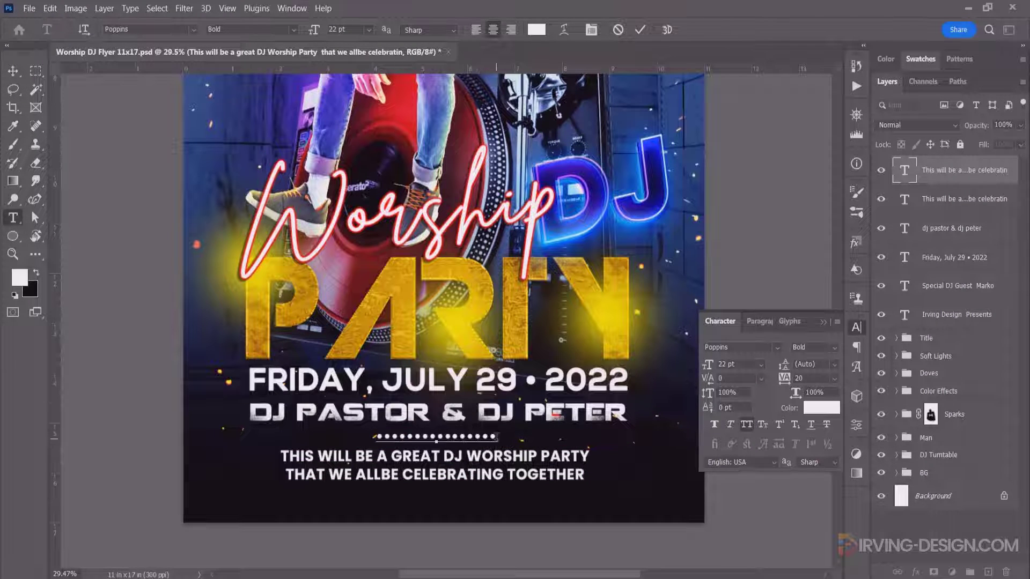
pyautogui.write('.................................')
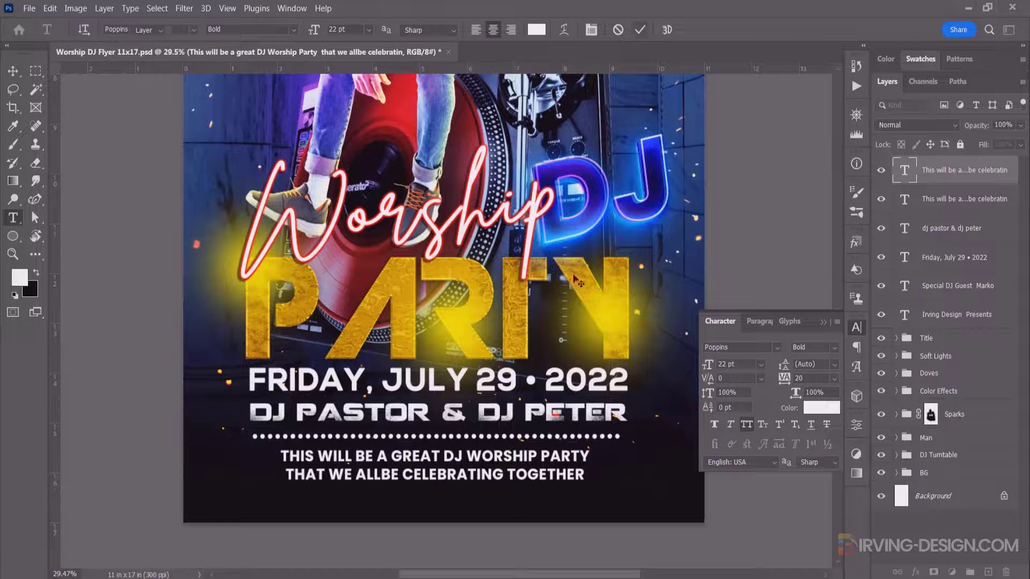
pyautogui.hotkey('ctrl', 'Return')
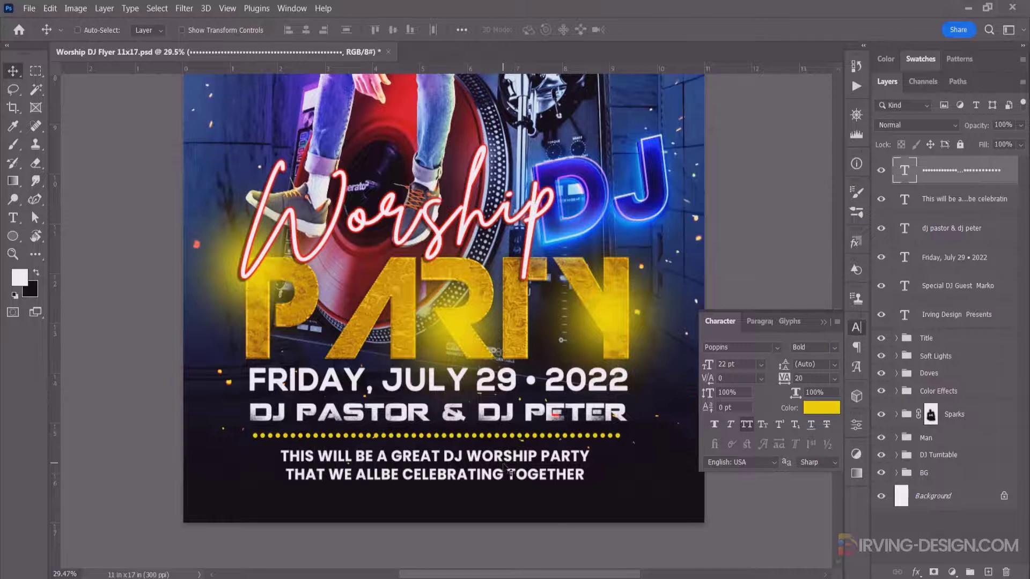
# Make the & in the DJ names yellow, then move the divider and tagline up
pyautogui.click(460, 379)
pyautogui.click(455, 408)
pyautogui.doubleClick(455, 408)
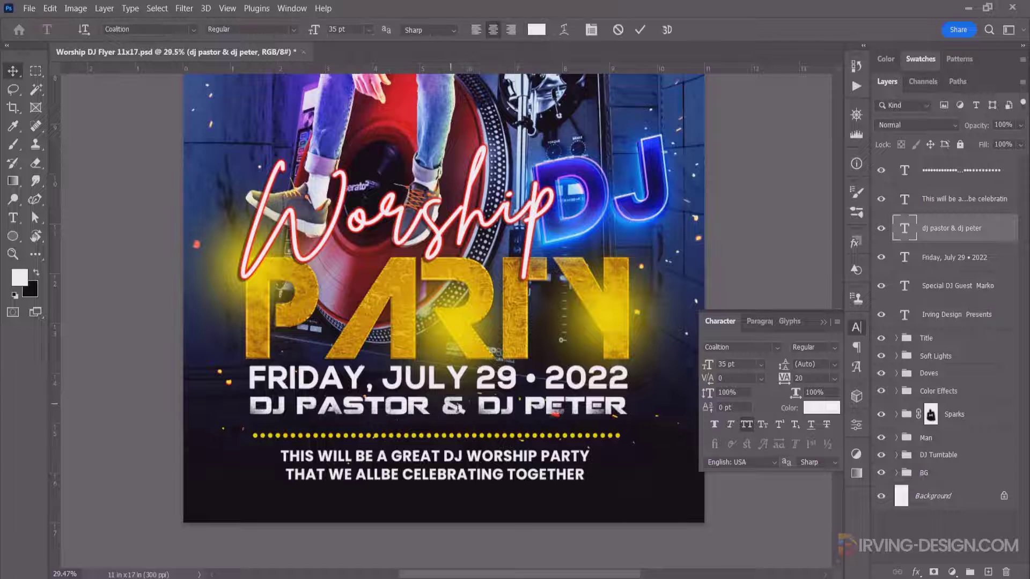
pyautogui.click(821, 407)
pyautogui.click(612, 310)
pyautogui.press('Return')
pyautogui.hotkey('ctrl', 'Return')
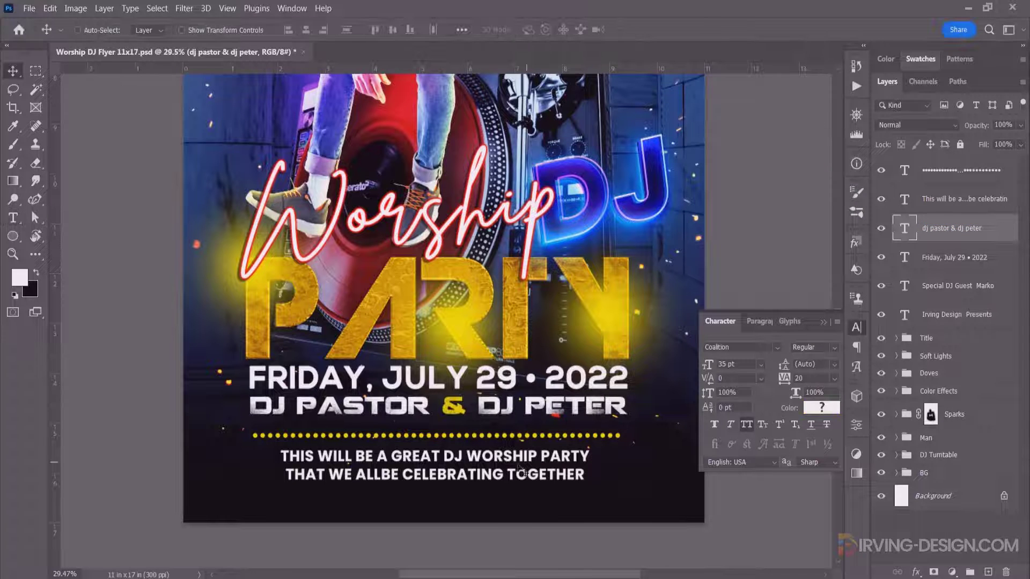
pyautogui.moveTo(508, 435); pyautogui.dragTo(508, 423)
pyautogui.moveTo(434, 478); pyautogui.dragTo(434, 461)
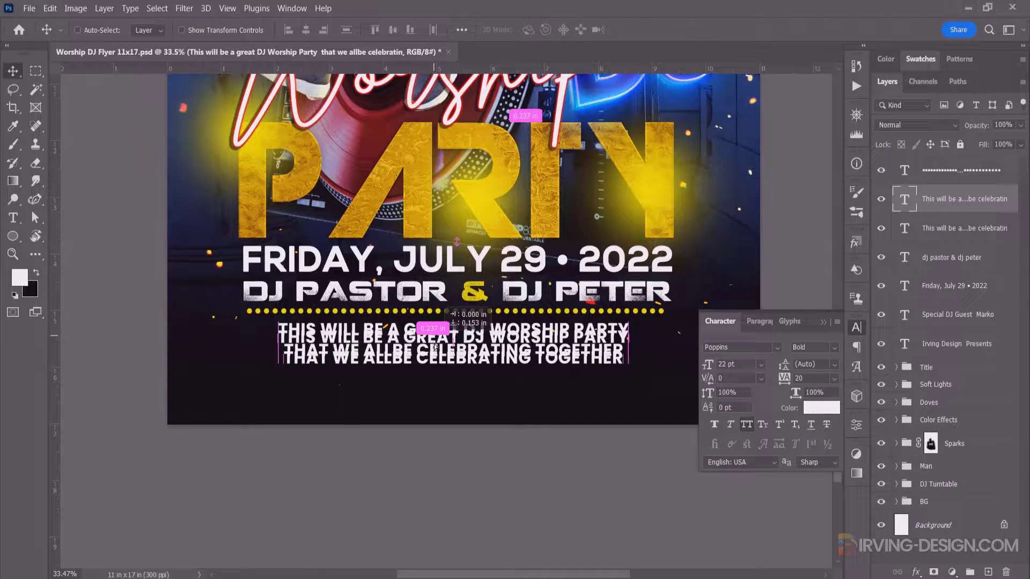
# Add the venue address line below the message in yellow Poppins Medium
pyautogui.moveTo(511, 333); pyautogui.dragTo(511, 371)
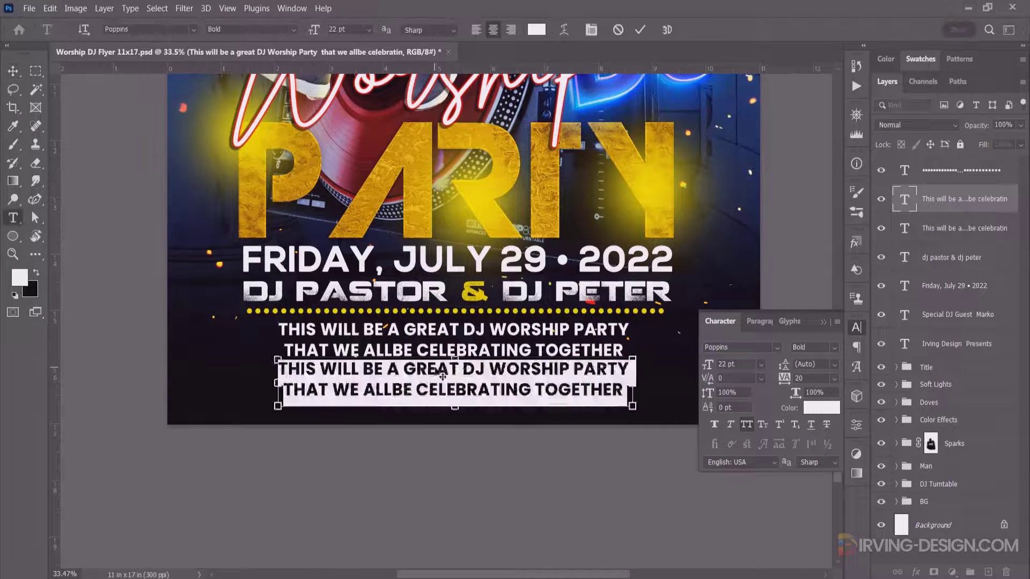
pyautogui.write('8216 kirkman road orlando florida, 32145')
pyautogui.click(834, 348)
pyautogui.click(858, 351)
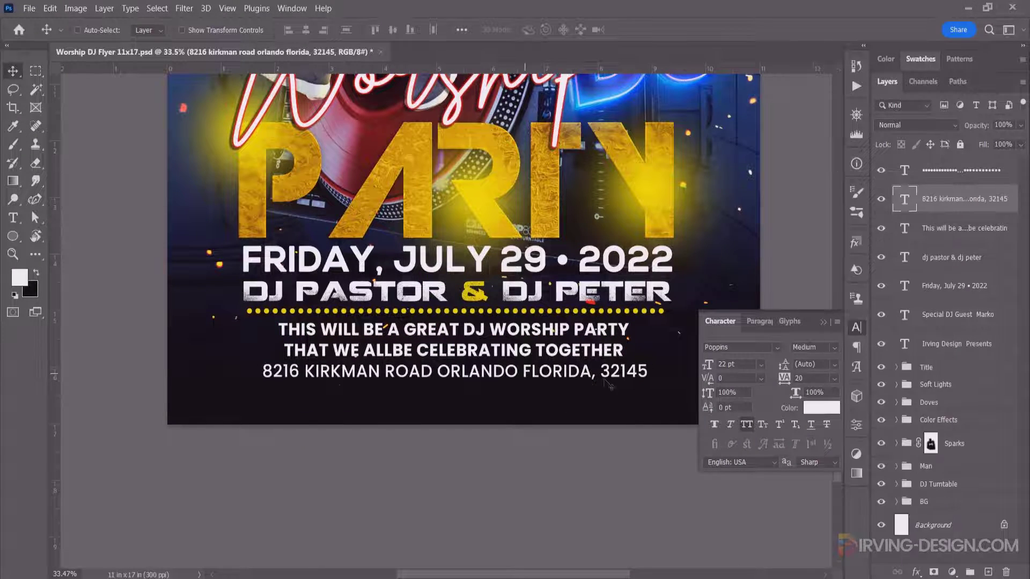
pyautogui.click(821, 408)
pyautogui.click(536, 311)
pyautogui.press('Return')
pyautogui.hotkey('alt', 'Tab')
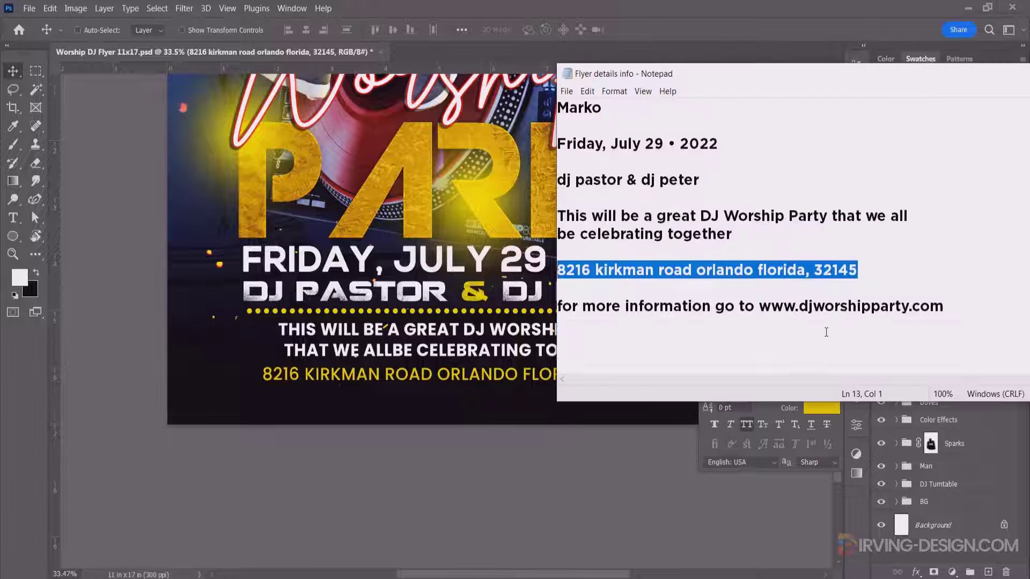
pyautogui.tripleClick(566, 300)
pyautogui.hotkey('ctrl', 'c')
pyautogui.hotkey('alt', 'Tab')
pyautogui.hotkey('ctrl', 'v')
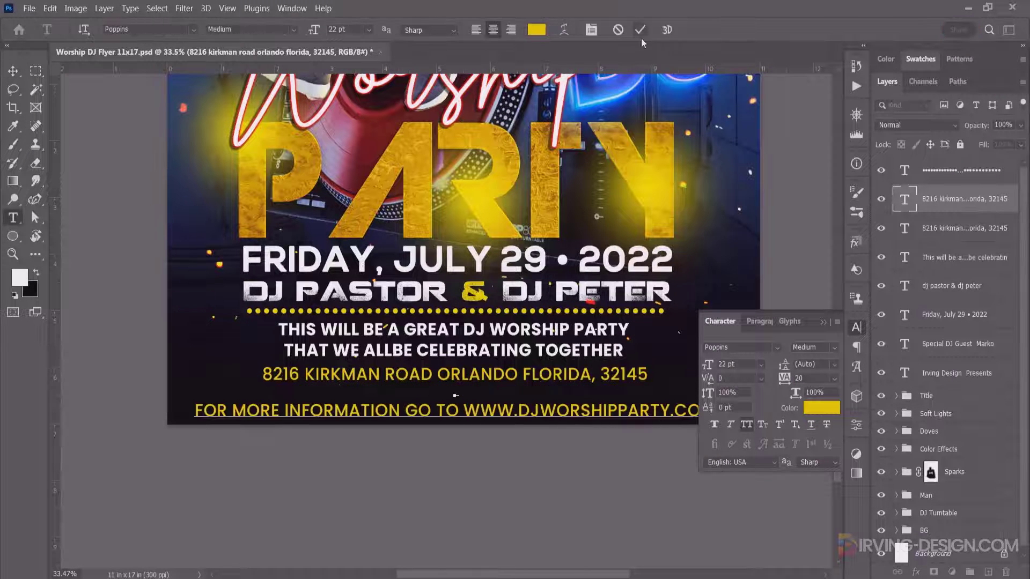
pyautogui.hotkey('ctrl', 'Return')
pyautogui.scroll(-2, 532, 361)
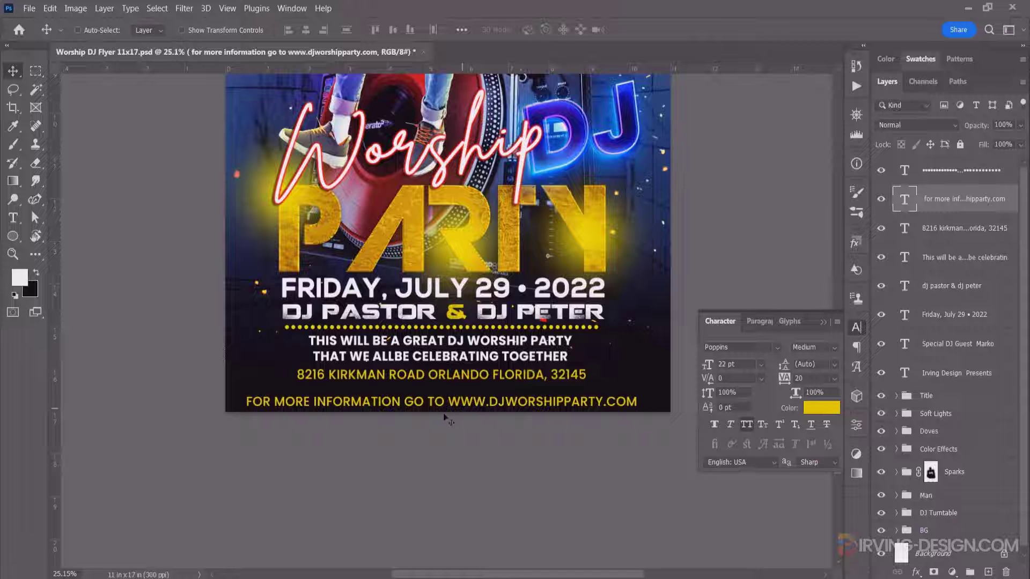
# Fill a strip across the flyer's bottom with a white Solid Color layer under the footer text
pyautogui.press('m')
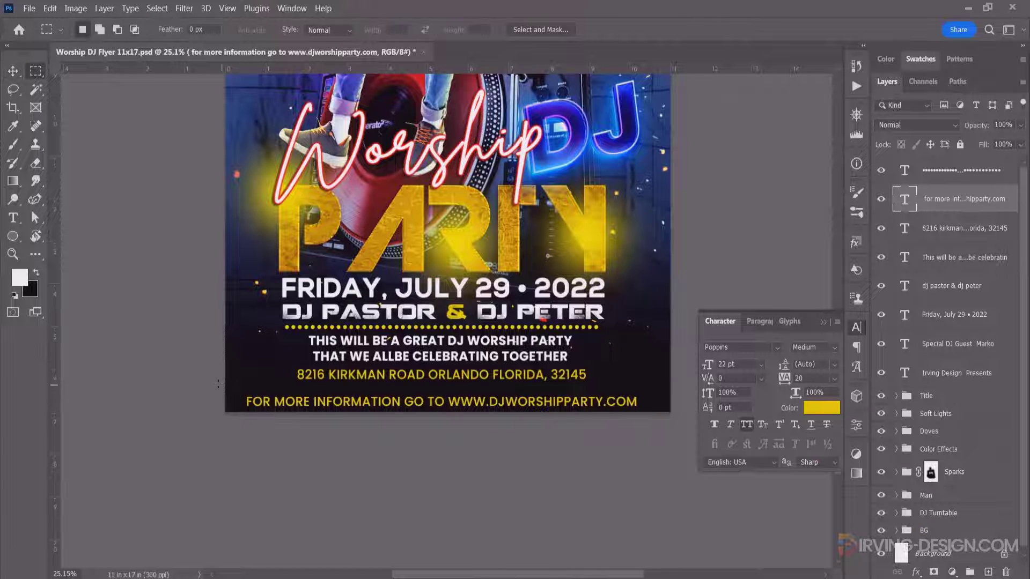
pyautogui.moveTo(219, 384); pyautogui.dragTo(688, 431)
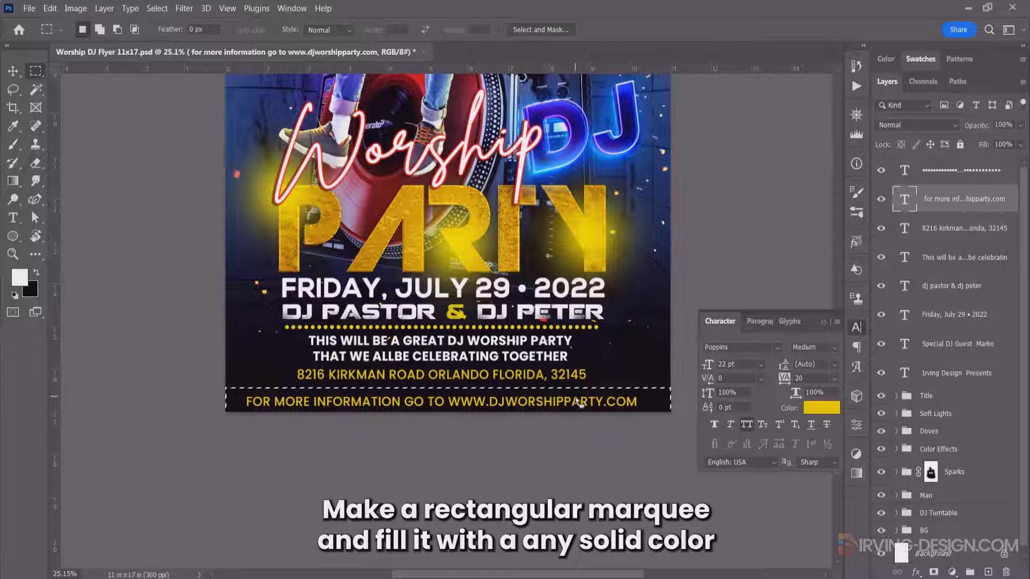
pyautogui.hotkey('ctrl', '0')
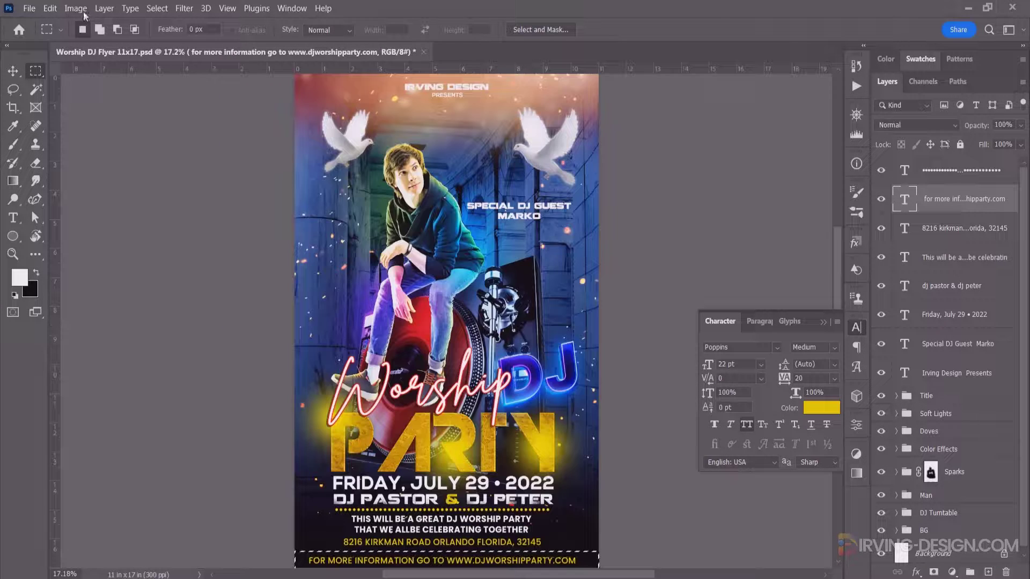
pyautogui.click(104, 9)
pyautogui.moveTo(194, 173)
pyautogui.click(269, 170)
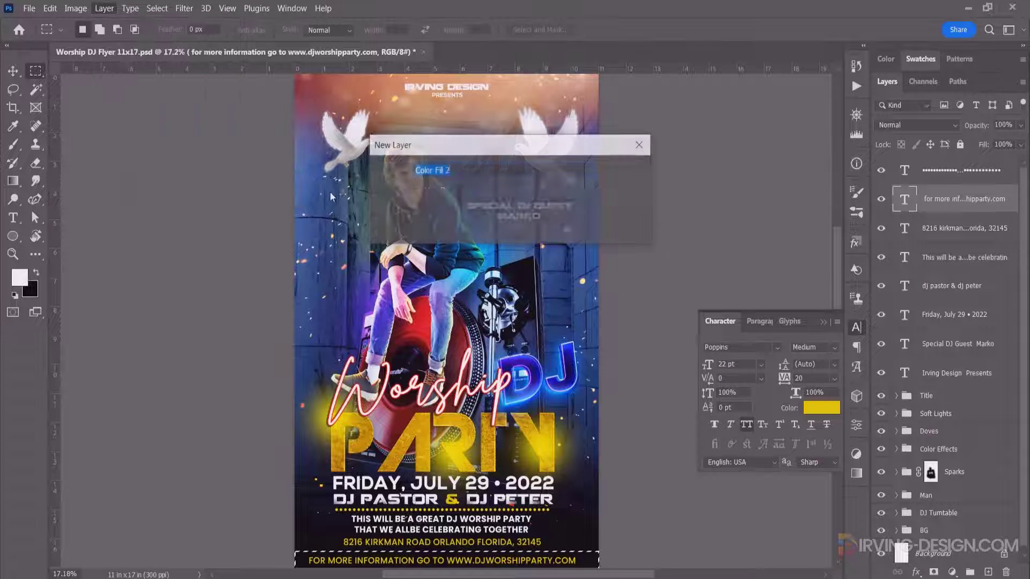
pyautogui.click(627, 172)
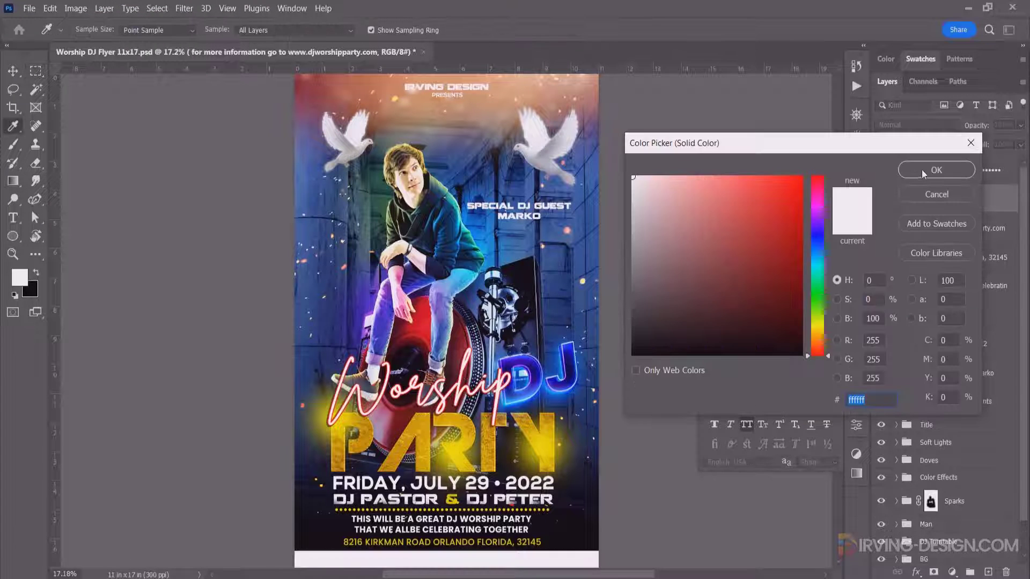
pyautogui.click(922, 170)
pyautogui.moveTo(944, 206); pyautogui.dragTo(958, 235)
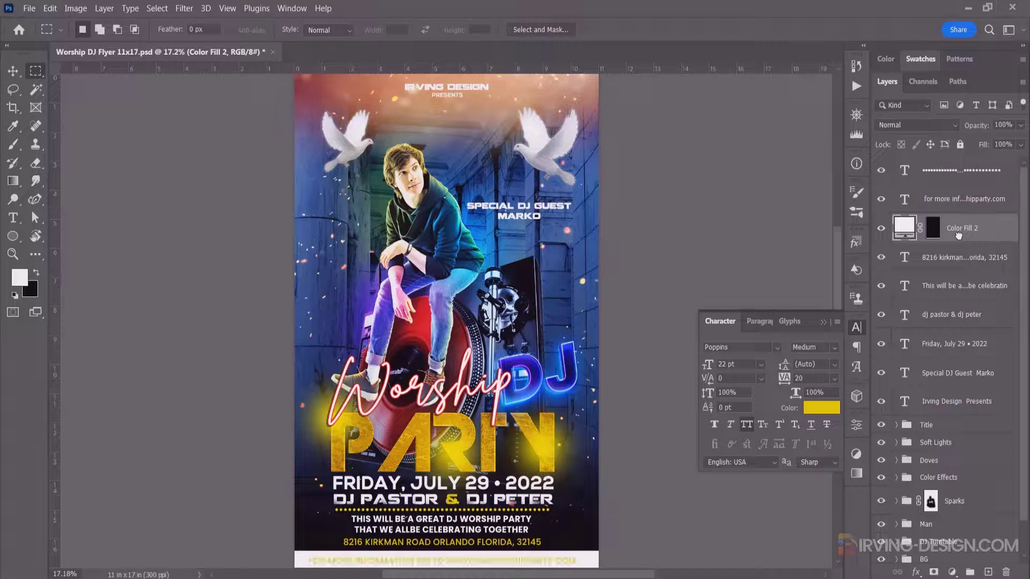
pyautogui.click(954, 206)
pyautogui.click(954, 228)
# Copy the gold layer style from the party text inside the Title group
pyautogui.click(893, 426)
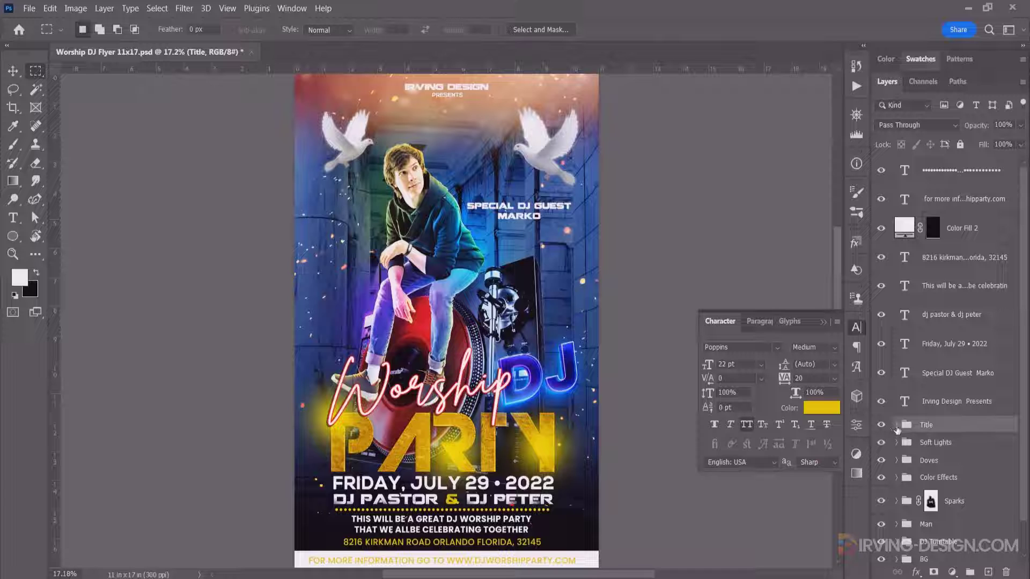
pyautogui.click(895, 425)
pyautogui.scroll(-1, 930, 483)
pyautogui.click(905, 460)
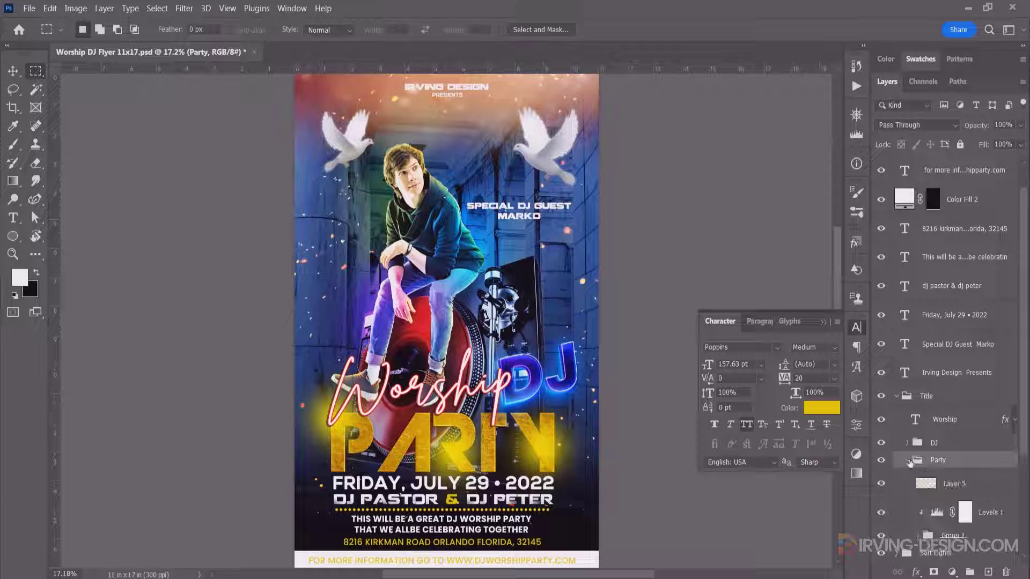
pyautogui.scroll(-3, 947, 466)
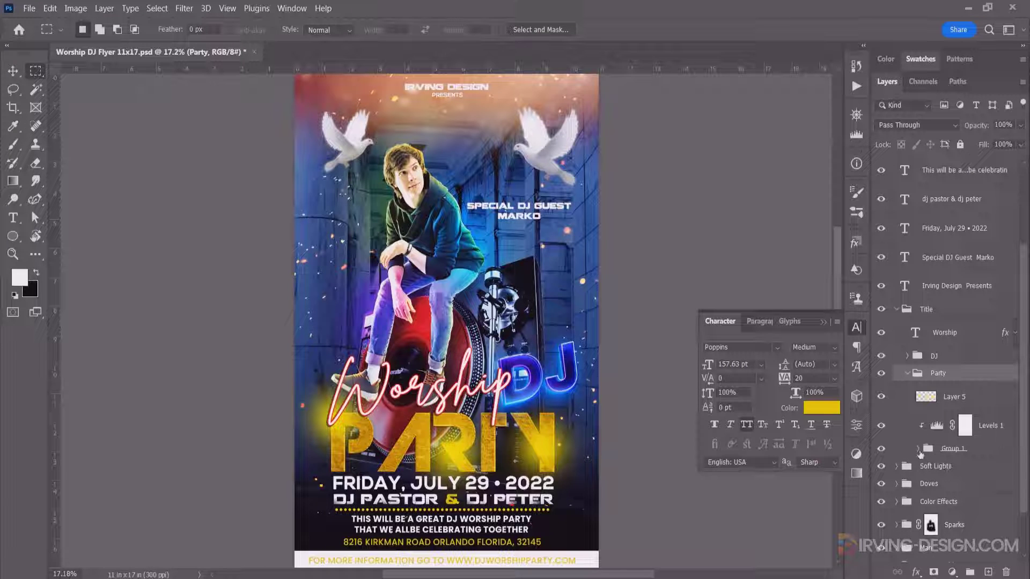
pyautogui.click(917, 448)
pyautogui.click(915, 474)
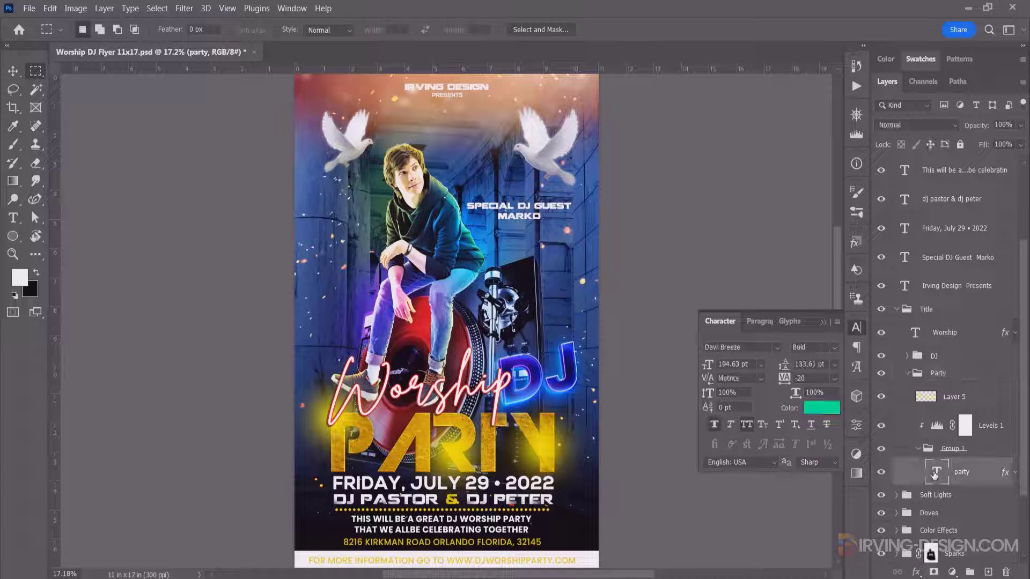
pyautogui.rightClick(915, 476)
pyautogui.click(807, 493)
# Paste the party's gold layer style onto the Color Fill 2 footer bar
pyautogui.click(896, 311)
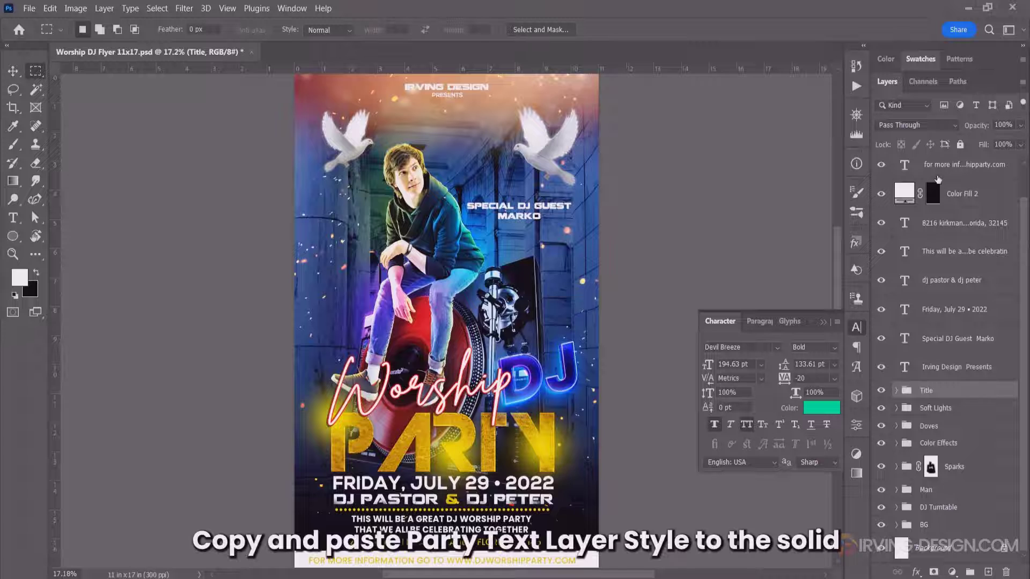
pyautogui.click(934, 171)
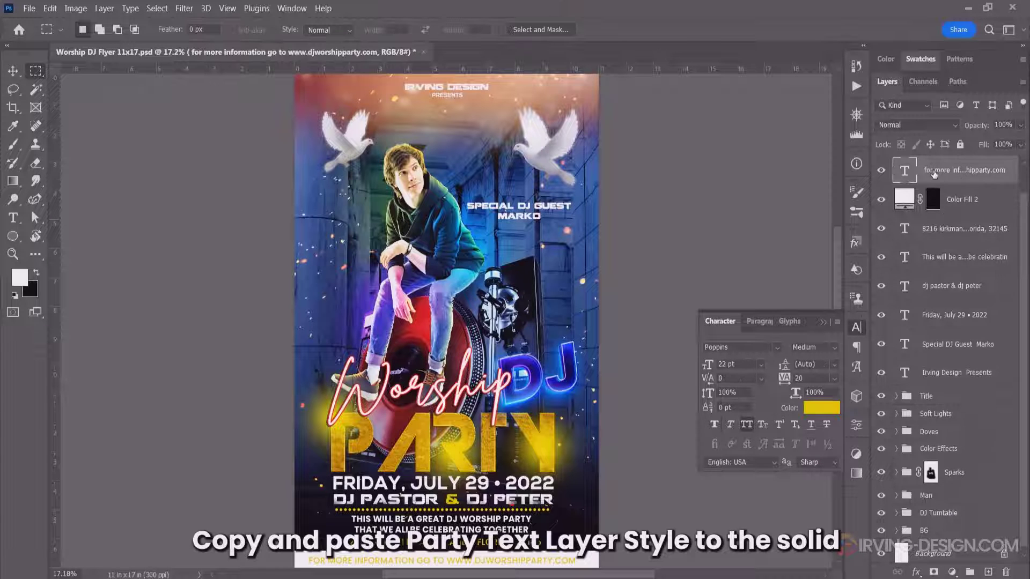
pyautogui.rightClick(938, 171)
pyautogui.click(831, 503)
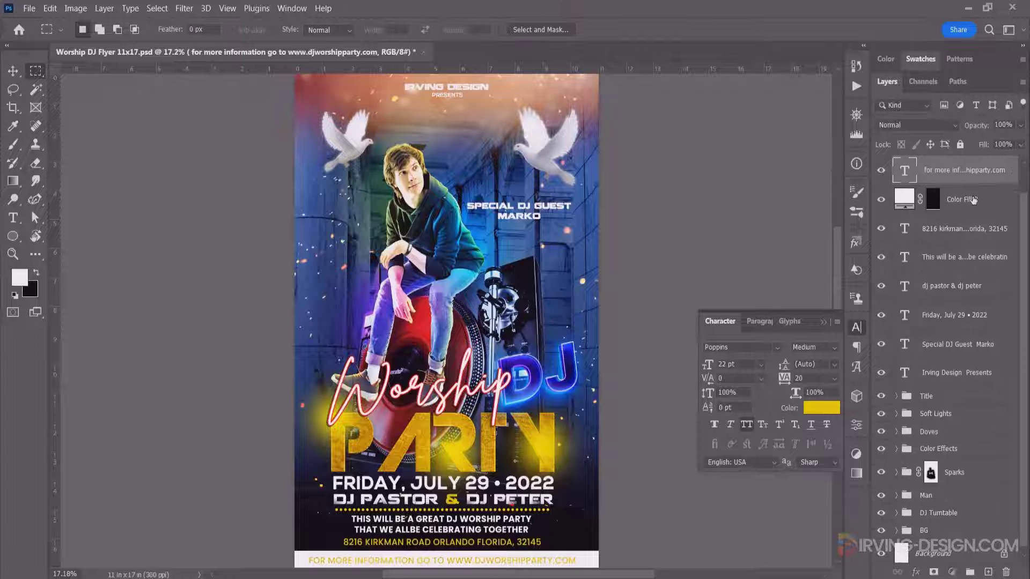
pyautogui.click(960, 199)
pyautogui.rightClick(960, 198)
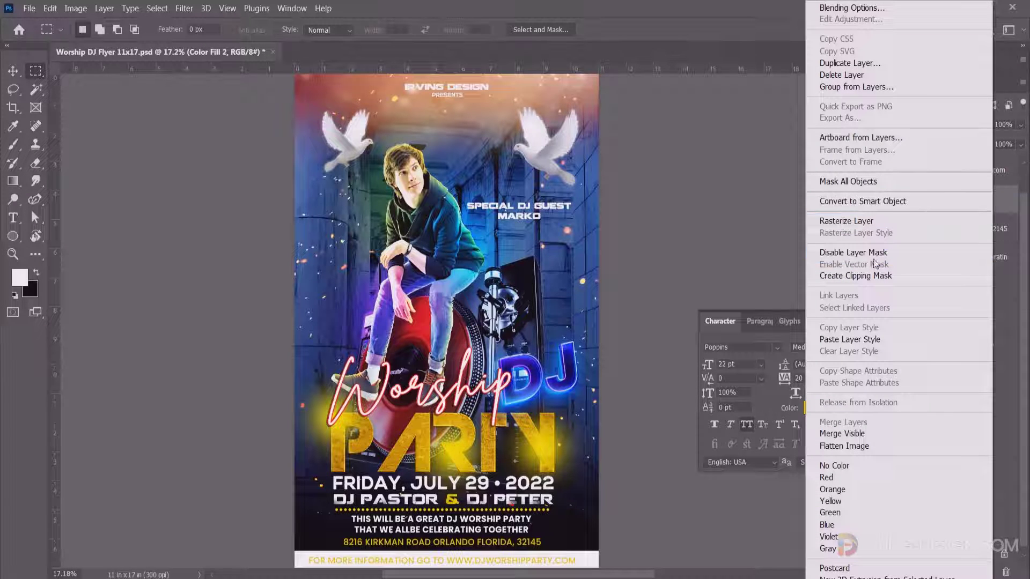
pyautogui.click(850, 339)
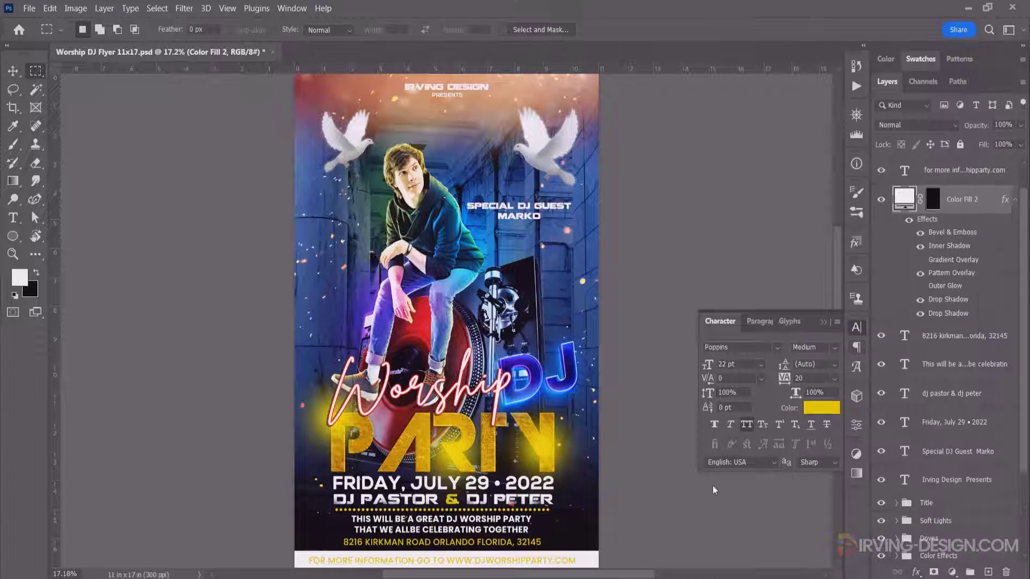
pyautogui.press('v')
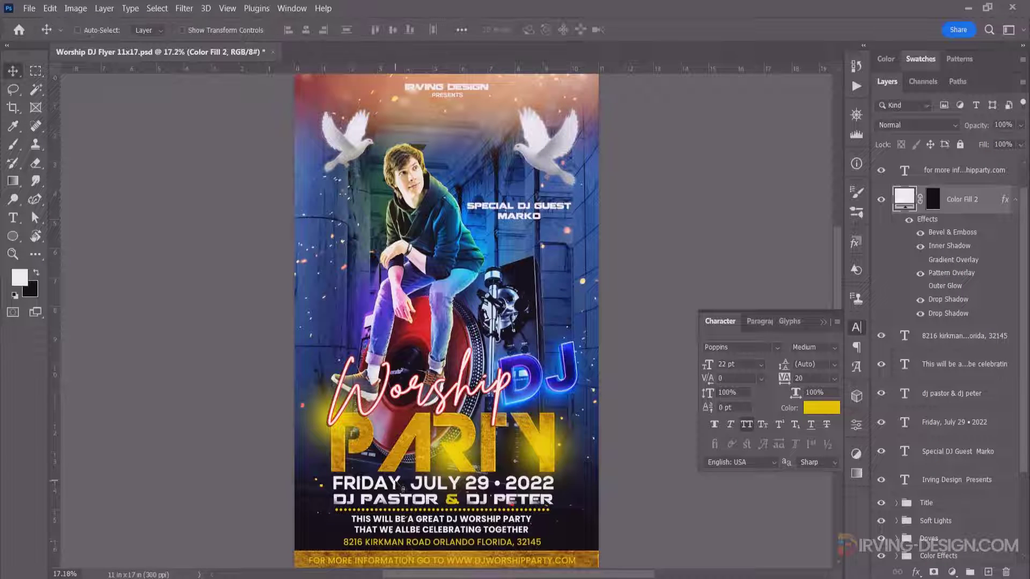
pyautogui.scroll(1, 427, 512)
pyautogui.scroll(1, 434, 504)
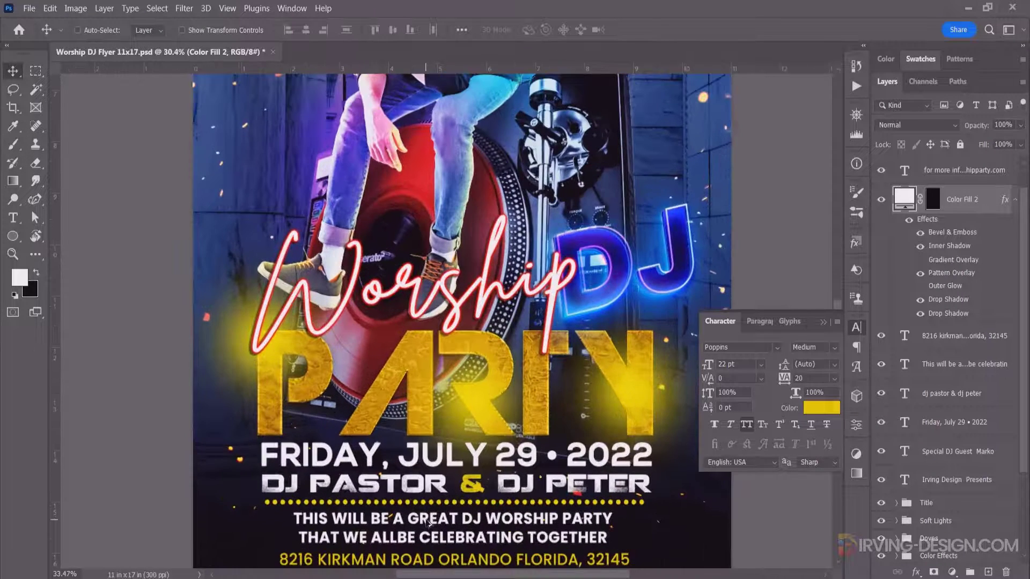
pyautogui.scroll(1, 445, 493)
pyautogui.scroll(1, 455, 486)
pyautogui.moveTo(456, 486); pyautogui.dragTo(465, 343)
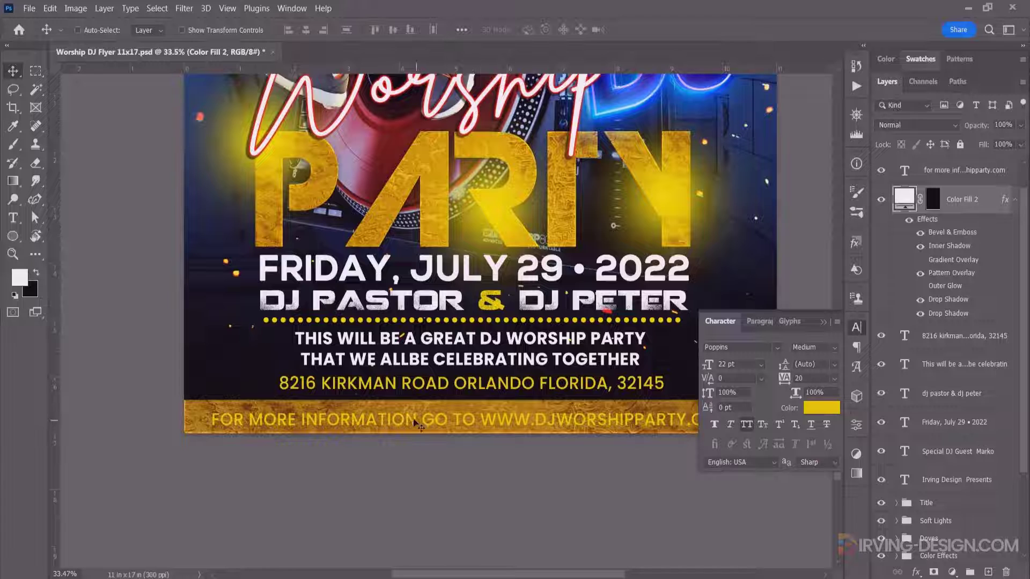
# Make the footer information text Bold and white (#ffffff)
pyautogui.keyDown('ctrl'); pyautogui.click(416, 424); pyautogui.keyUp('ctrl')
pyautogui.click(834, 348)
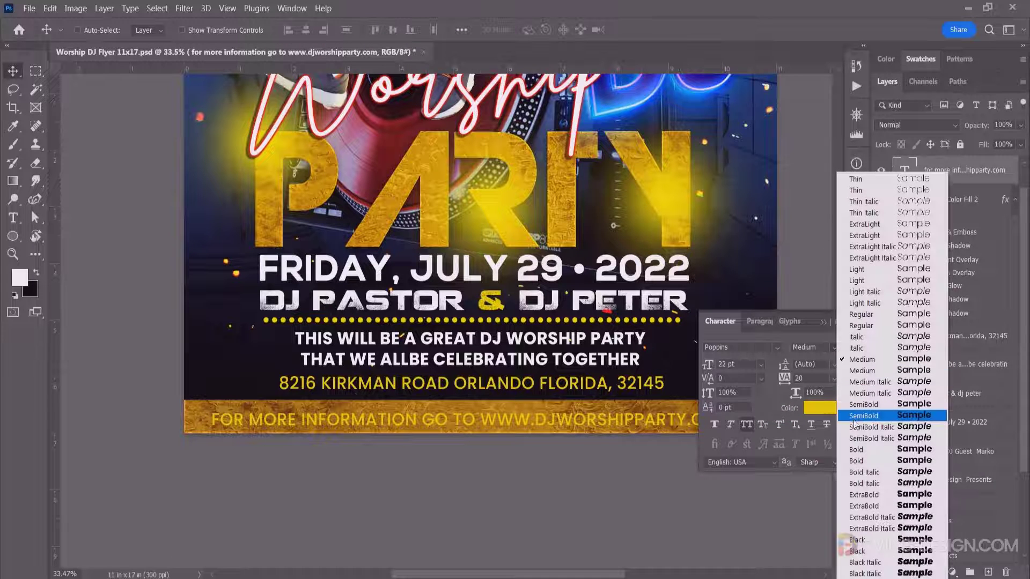
pyautogui.click(841, 450)
pyautogui.click(821, 408)
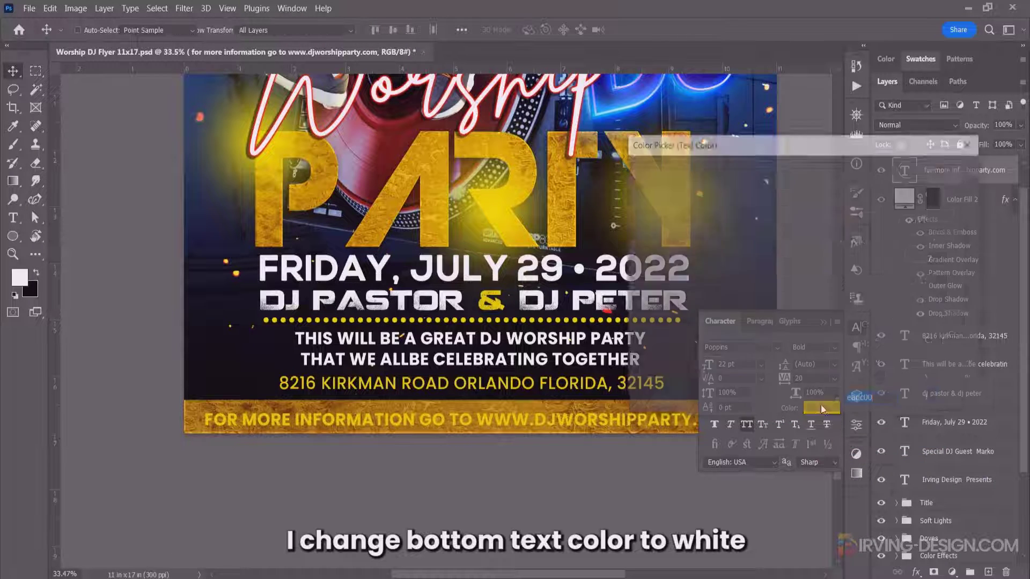
pyautogui.click(633, 177)
pyautogui.click(934, 171)
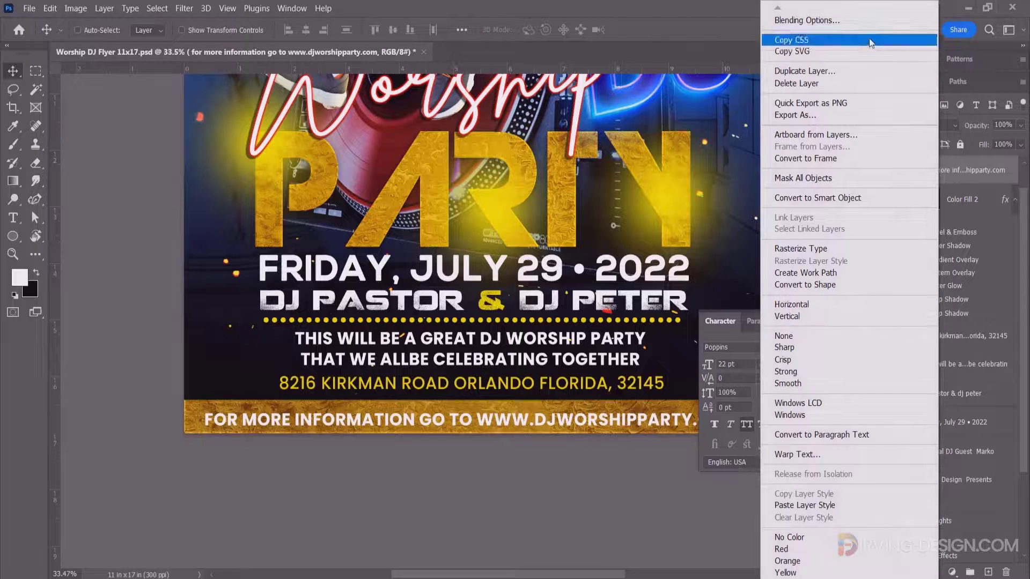
# Give the footer text a Normal-mode drop shadow at 100% opacity with a small distance
pyautogui.click(804, 258)
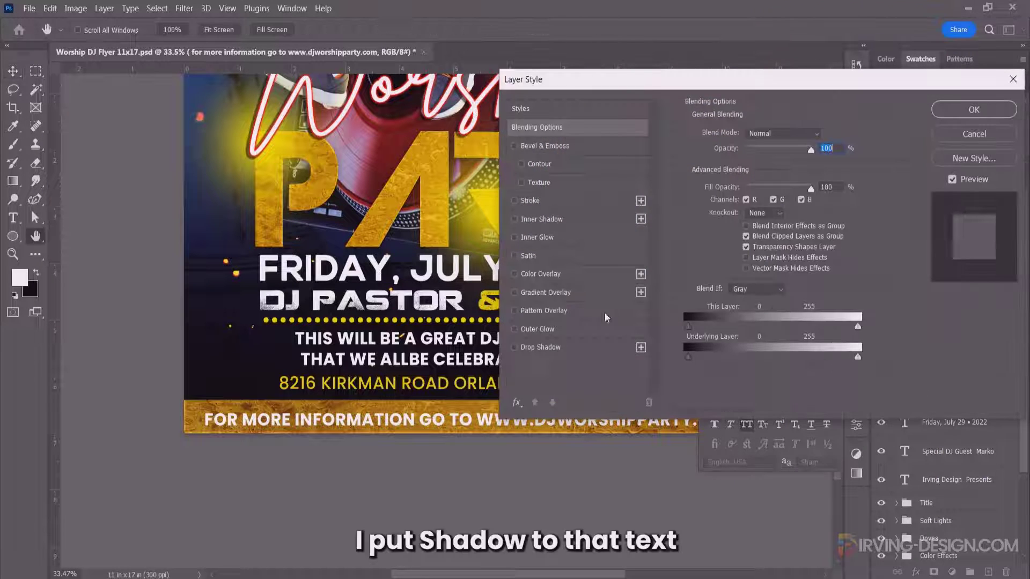
pyautogui.click(548, 354)
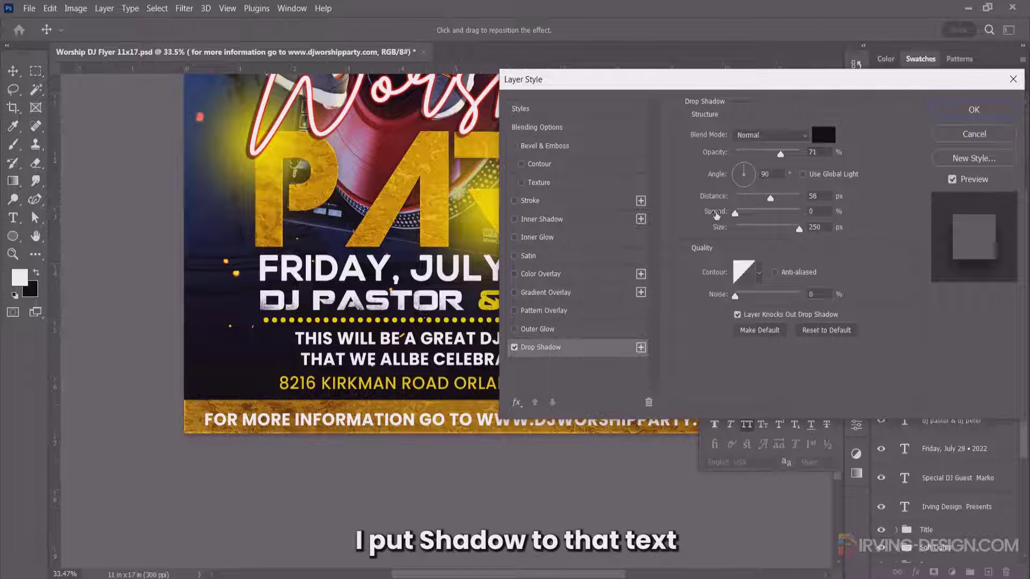
pyautogui.click(797, 137)
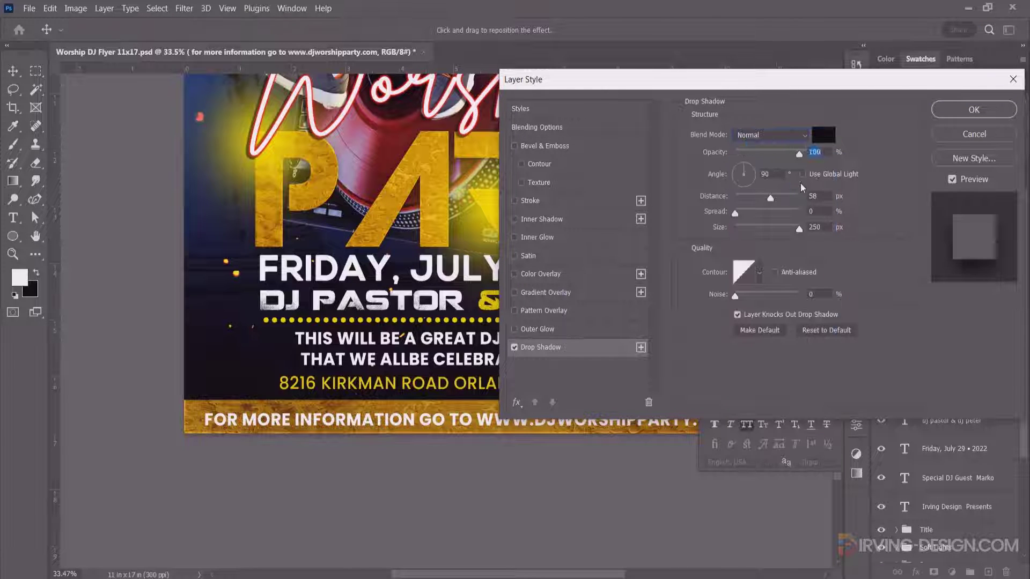
pyautogui.click(832, 332)
pyautogui.click(775, 136)
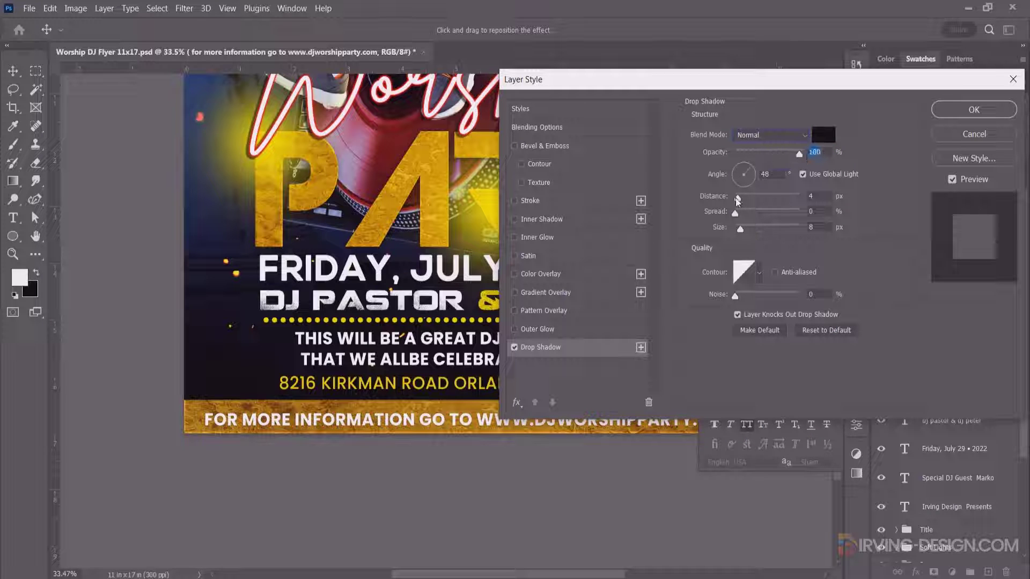
pyautogui.moveTo(738, 198); pyautogui.dragTo(734, 199)
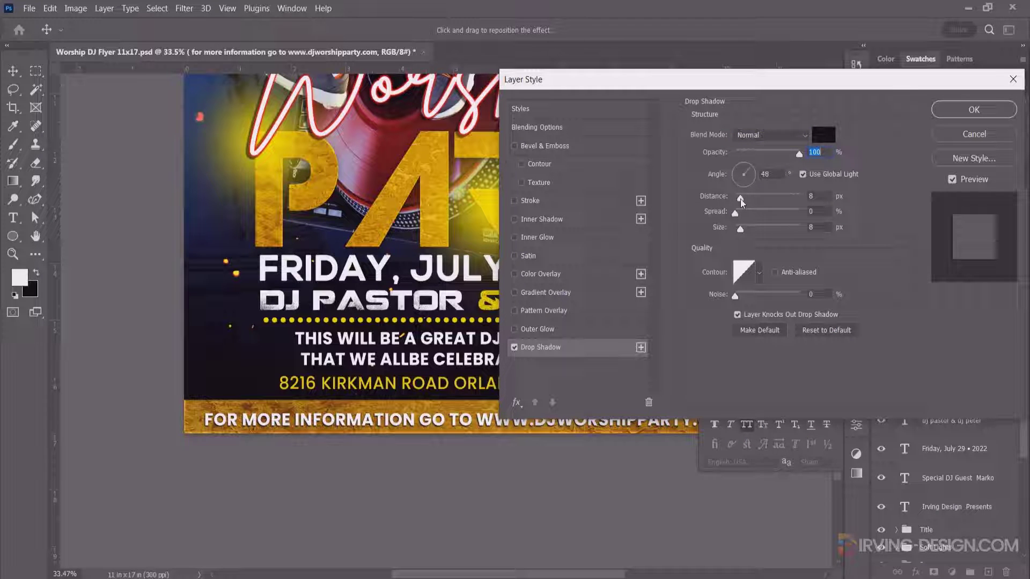
pyautogui.click(944, 110)
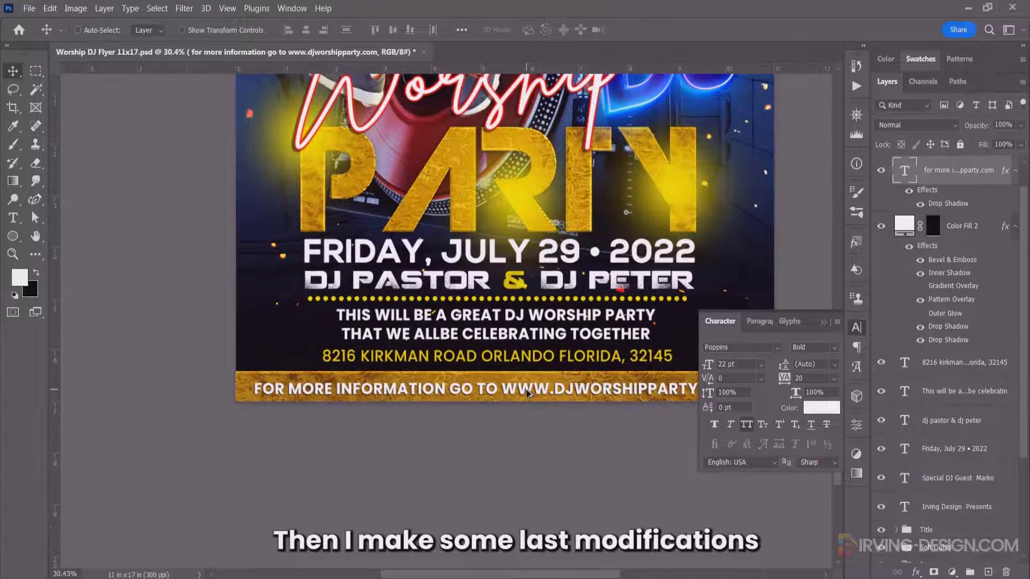
# Nudge the footer text up within the gold bar; undo a stray gold-style paste on the guest label
pyautogui.hotkey('shift', 'Up')
pyautogui.hotkey('shift', 'Up')
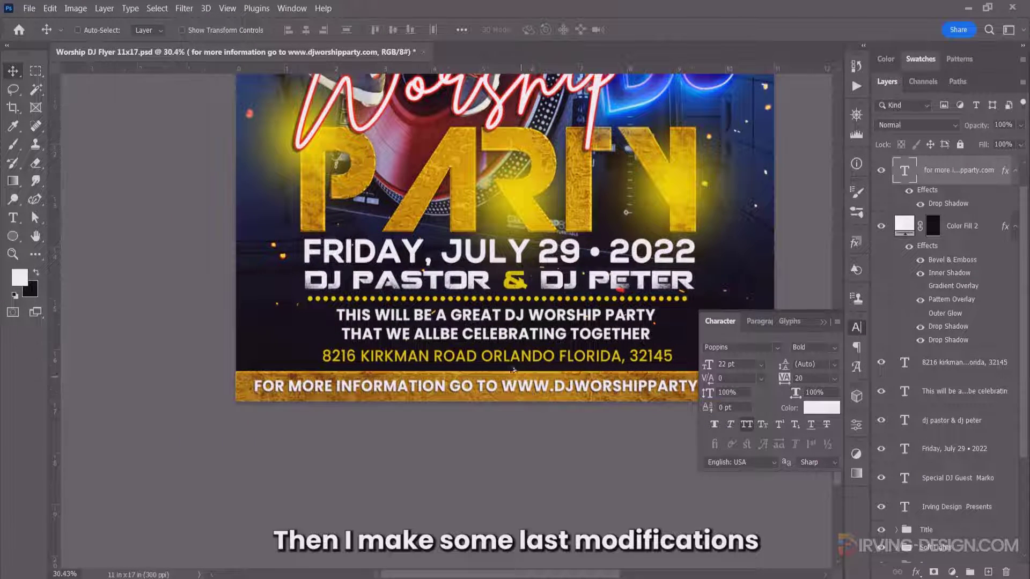
pyautogui.scroll(-2, 514, 370)
pyautogui.scroll(5, 553, 197)
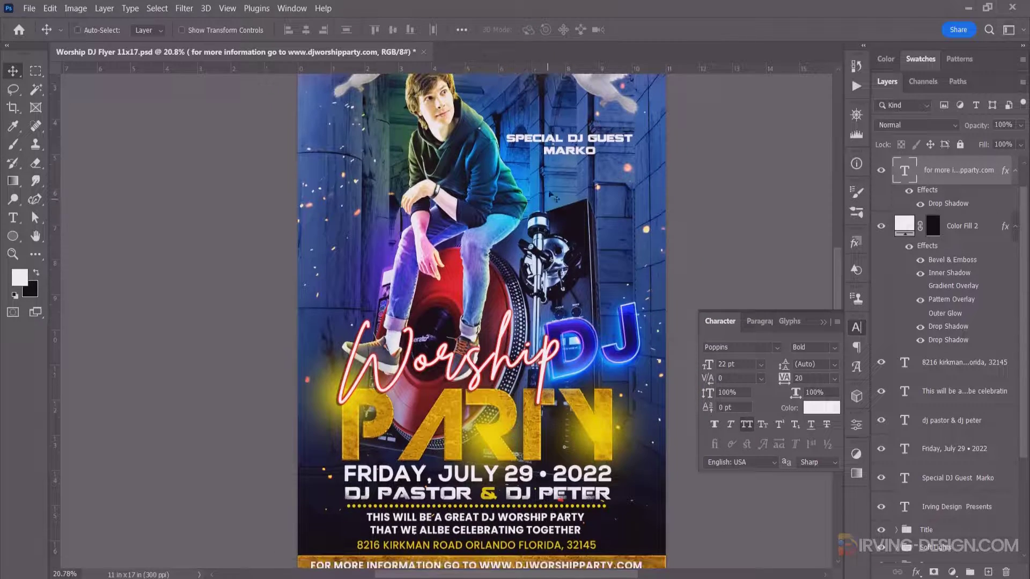
pyautogui.scroll(4, 555, 164)
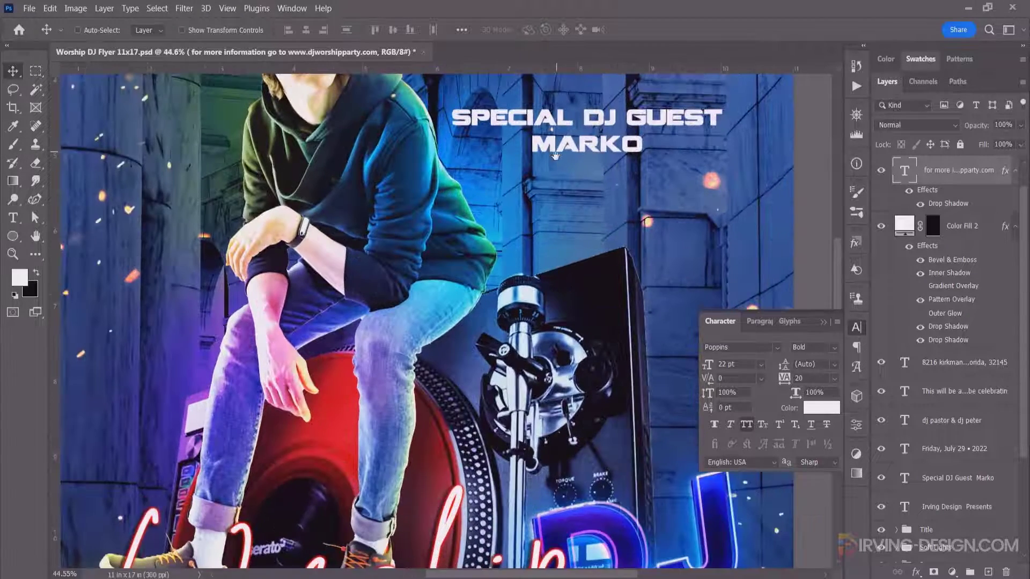
pyautogui.scroll(3, 554, 155)
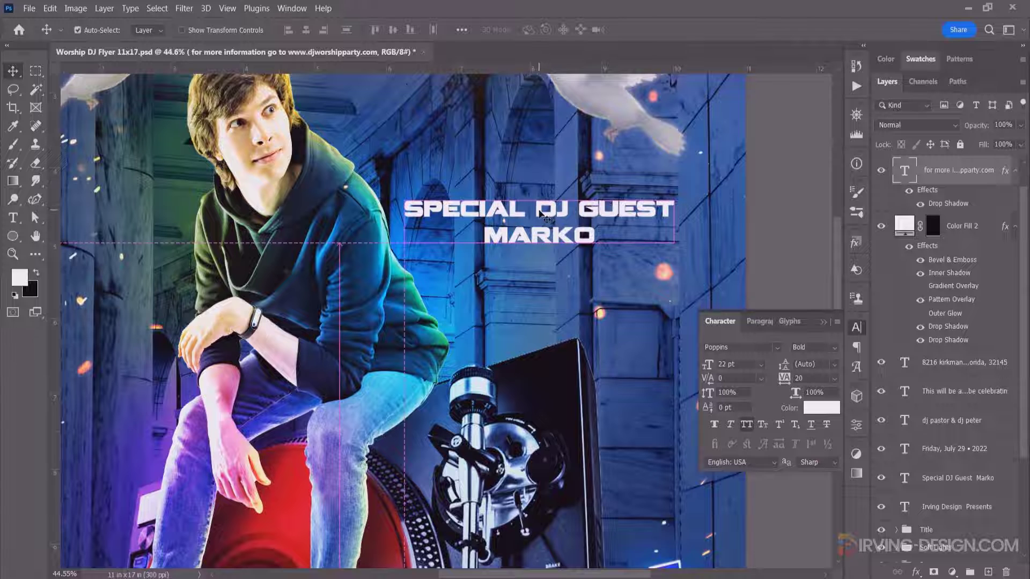
pyautogui.keyDown('ctrl'); pyautogui.click(615, 211); pyautogui.keyUp('ctrl')
pyautogui.rightClick(926, 479)
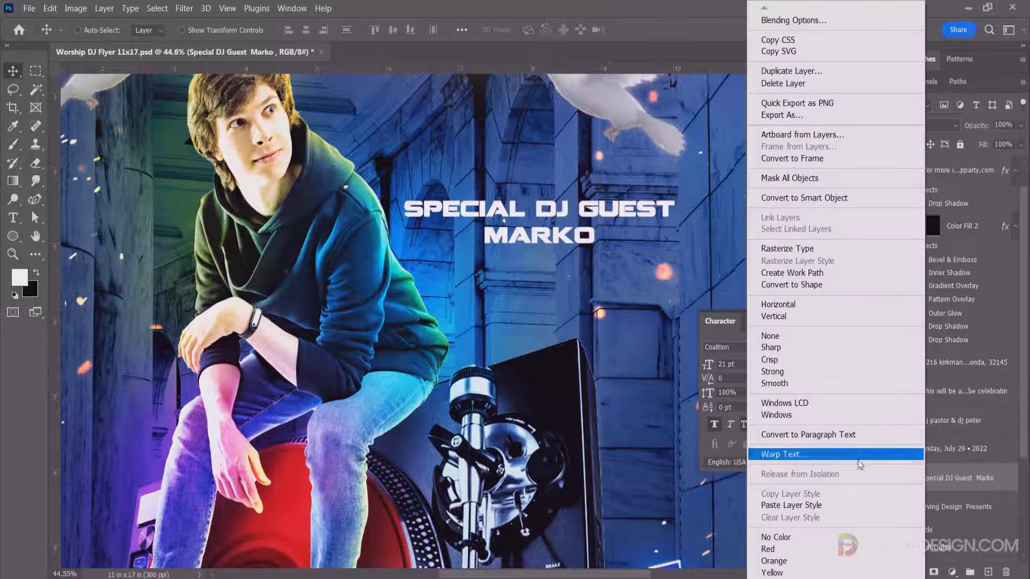
pyautogui.click(834, 504)
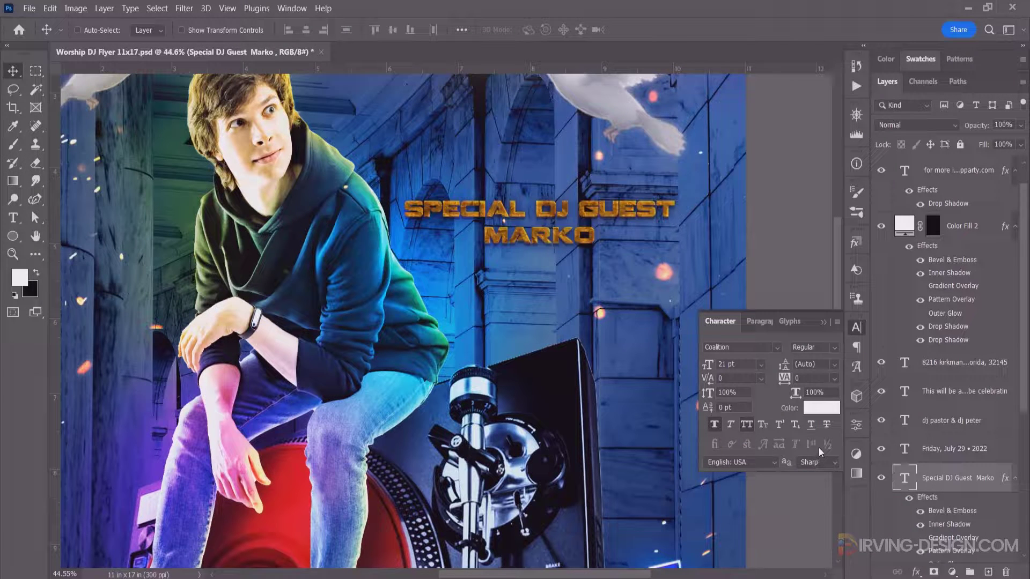
pyautogui.hotkey('ctrl', 'z')
# Copy the website footer text's drop-shadow layer style
pyautogui.moveTo(594, 331); pyautogui.dragTo(594, 307)
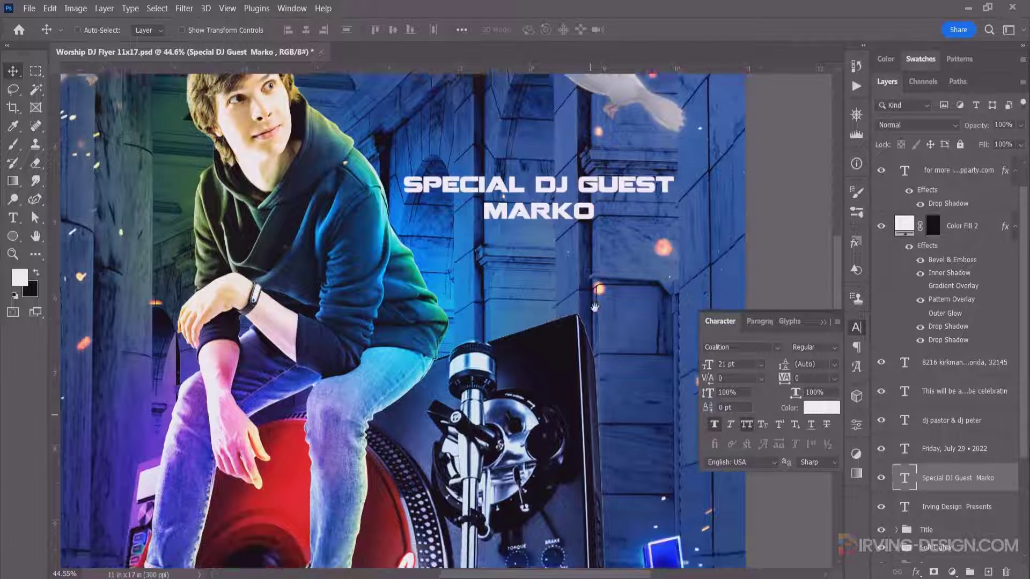
pyautogui.scroll(-5, 594, 307)
pyautogui.scroll(-3, 585, 322)
pyautogui.click(486, 479)
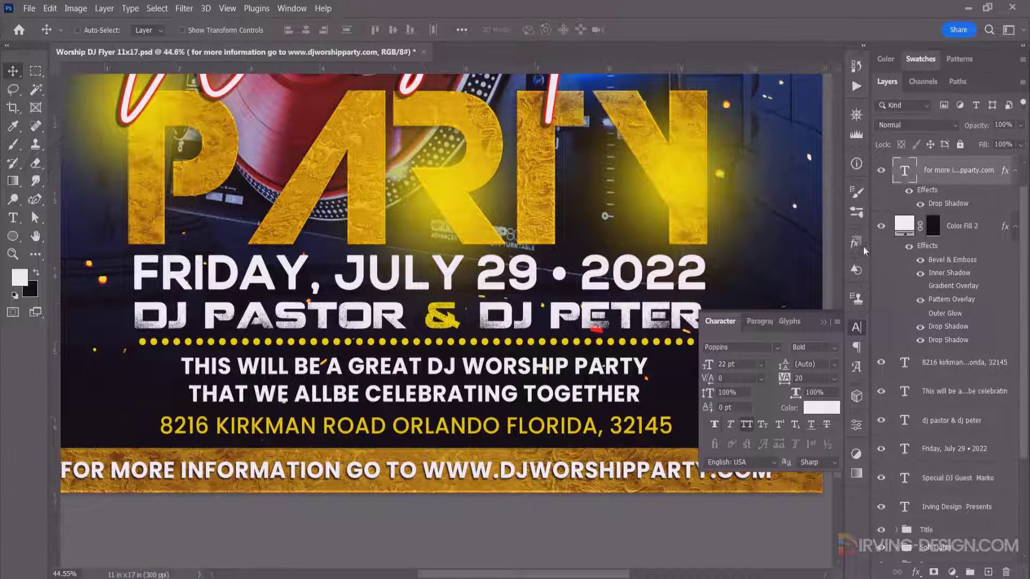
pyautogui.rightClick(961, 168)
pyautogui.click(834, 494)
# Paste the footer's drop-shadow style onto the Special DJ Guest Marko layer
pyautogui.scroll(3, 528, 215)
pyautogui.scroll(5, 526, 231)
pyautogui.scroll(3, 522, 252)
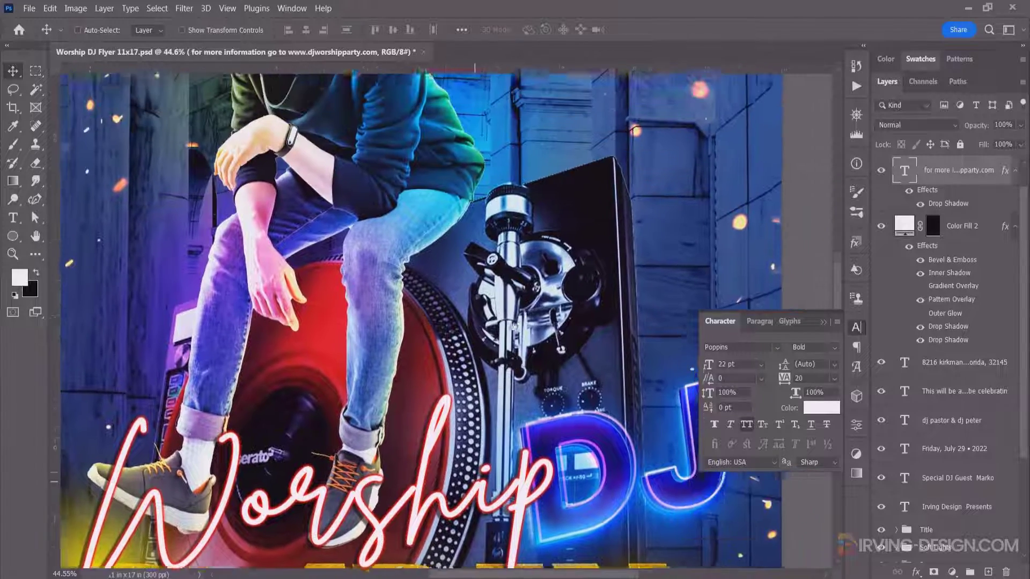
pyautogui.scroll(1, 516, 271)
pyautogui.scroll(3, 516, 270)
pyautogui.scroll(3, 512, 285)
pyautogui.scroll(3, 507, 295)
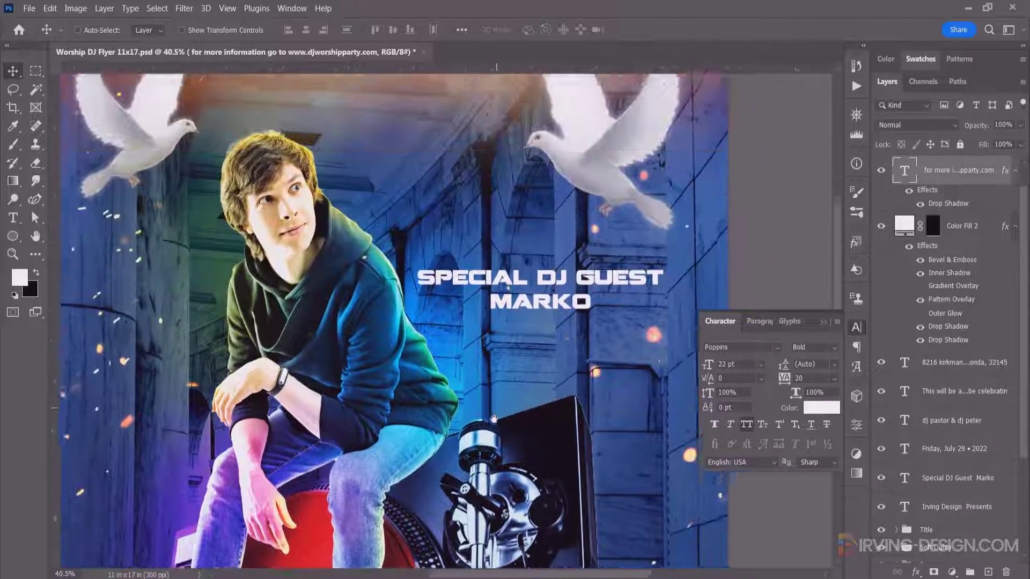
pyautogui.scroll(2, 501, 302)
pyautogui.click(501, 303)
pyautogui.rightClick(944, 483)
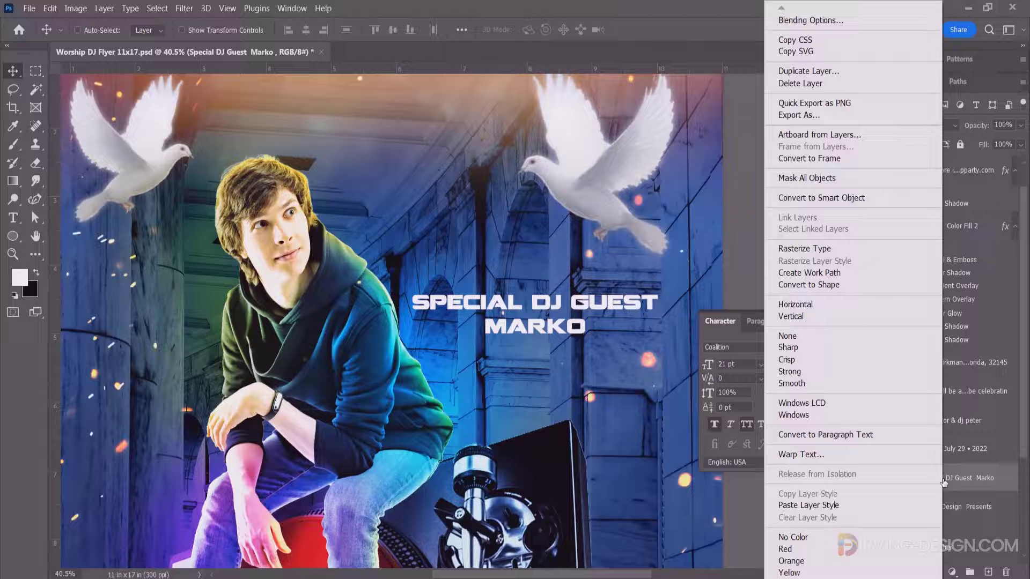
pyautogui.click(840, 505)
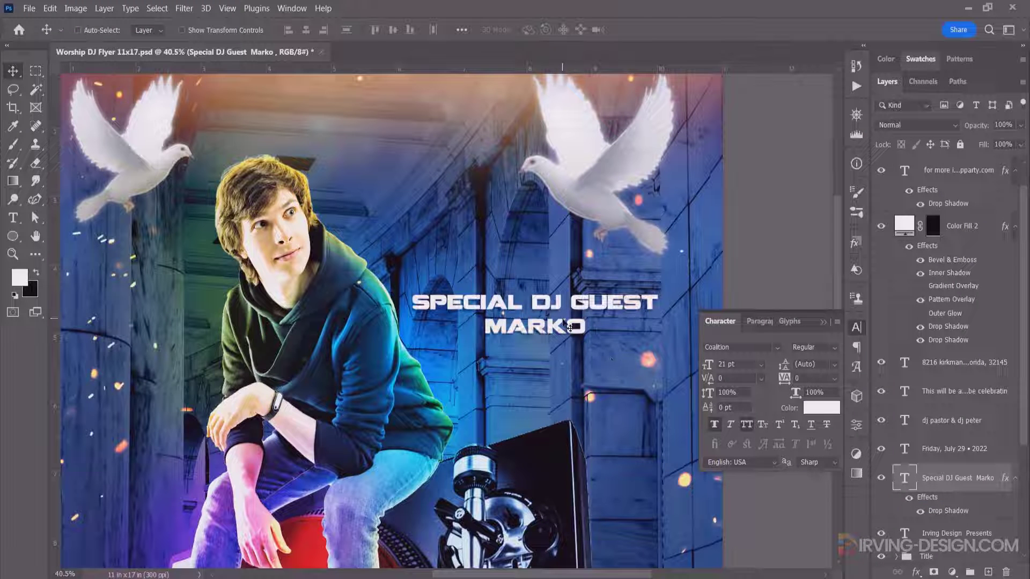
pyautogui.press('t')
pyautogui.scroll(-2, 572, 337)
# Color the MARKO text yellow, #f7f001
pyautogui.scroll(-3, 574, 349)
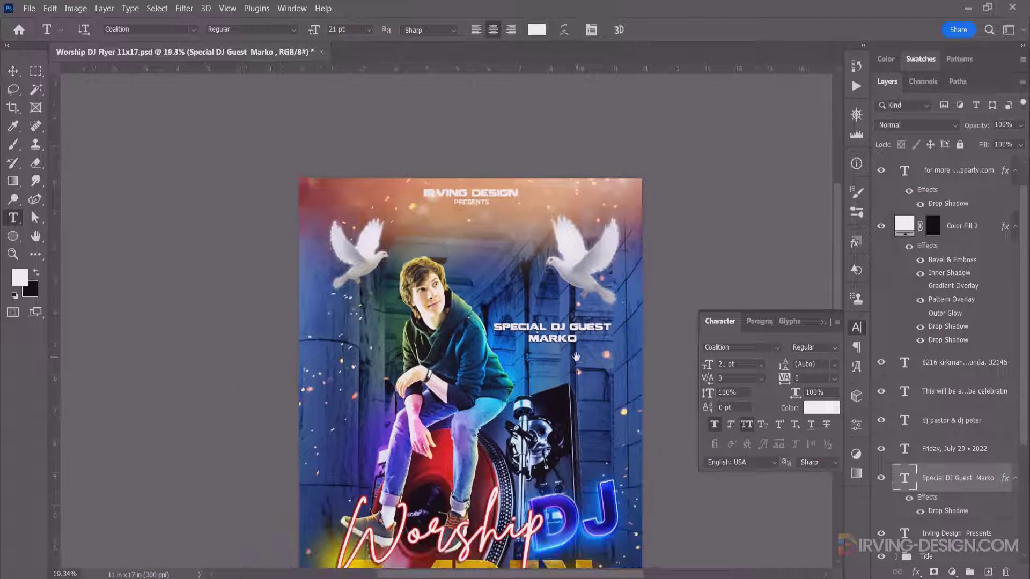
pyautogui.moveTo(576, 356); pyautogui.dragTo(552, 254)
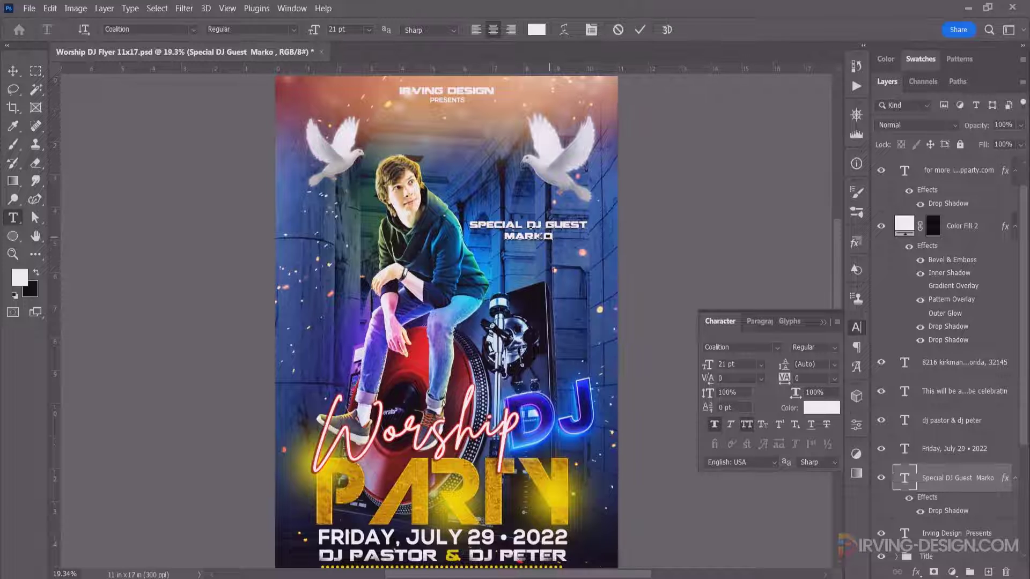
pyautogui.click(821, 408)
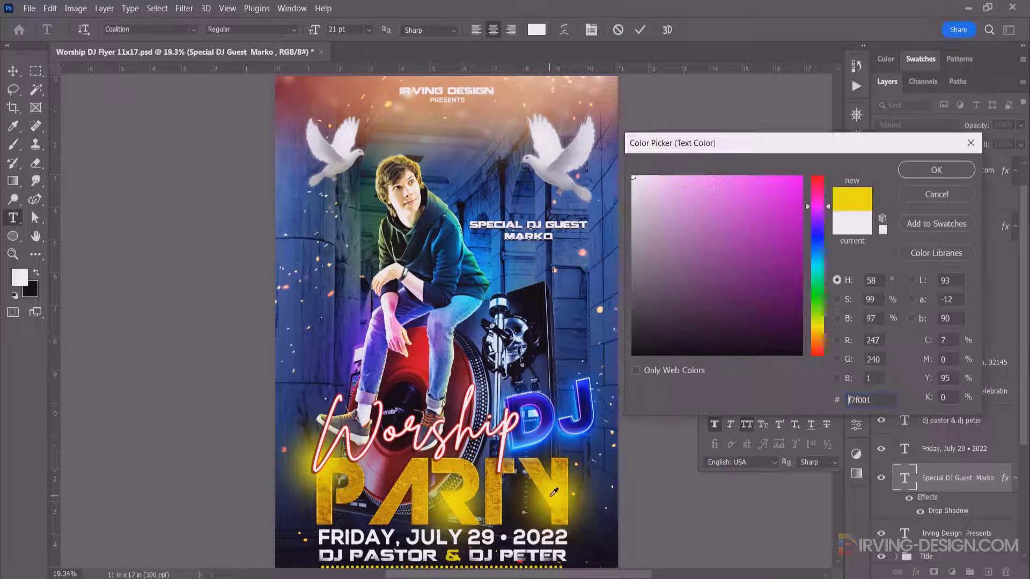
pyautogui.write('f7f001')
pyautogui.click(929, 170)
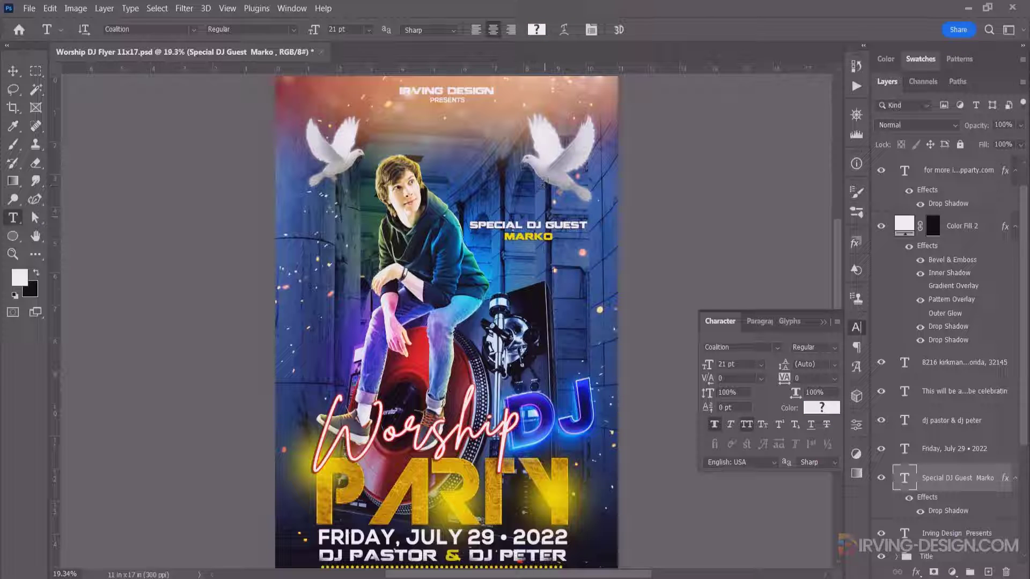
# Rotate the SPECIAL DJ GUEST label to an upward tilt and nudge it slightly right
pyautogui.hotkey('ctrl', 't')
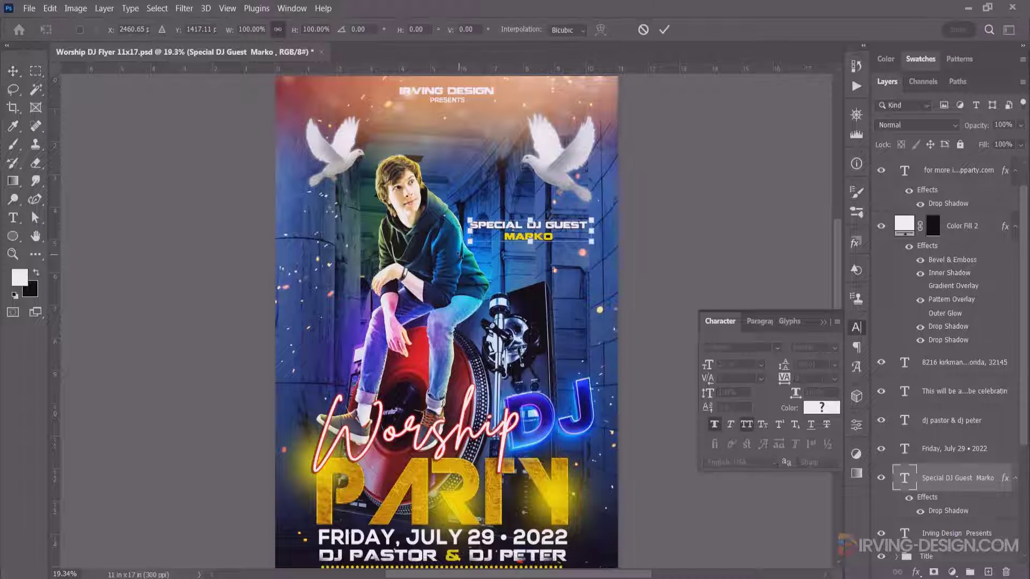
pyautogui.moveTo(474, 241); pyautogui.dragTo(466, 270)
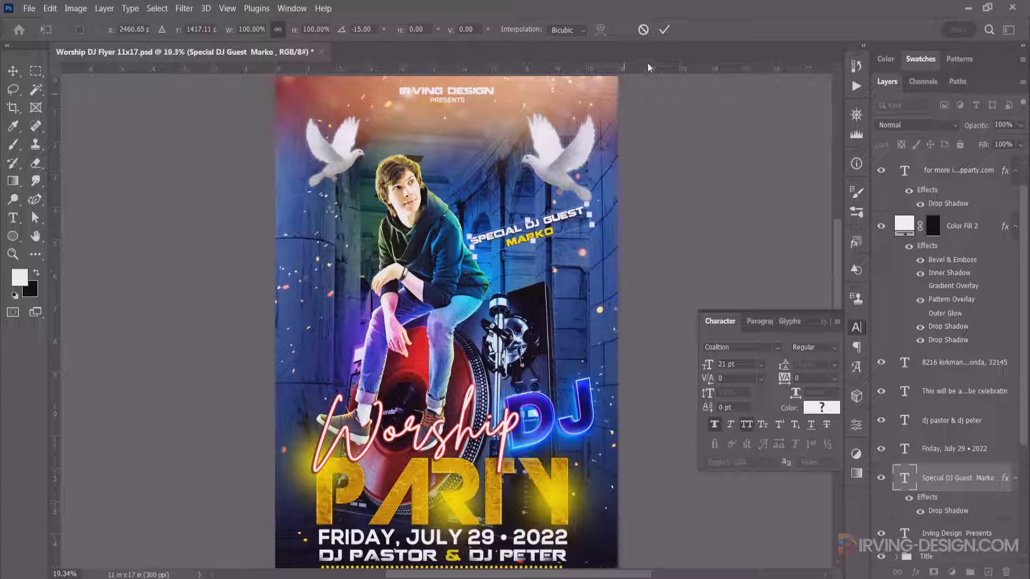
pyautogui.click(664, 29)
pyautogui.moveTo(536, 226)
pyautogui.mouseDown()
pyautogui.moveTo(538, 254)
pyautogui.moveTo(535, 244)
pyautogui.mouseUp()
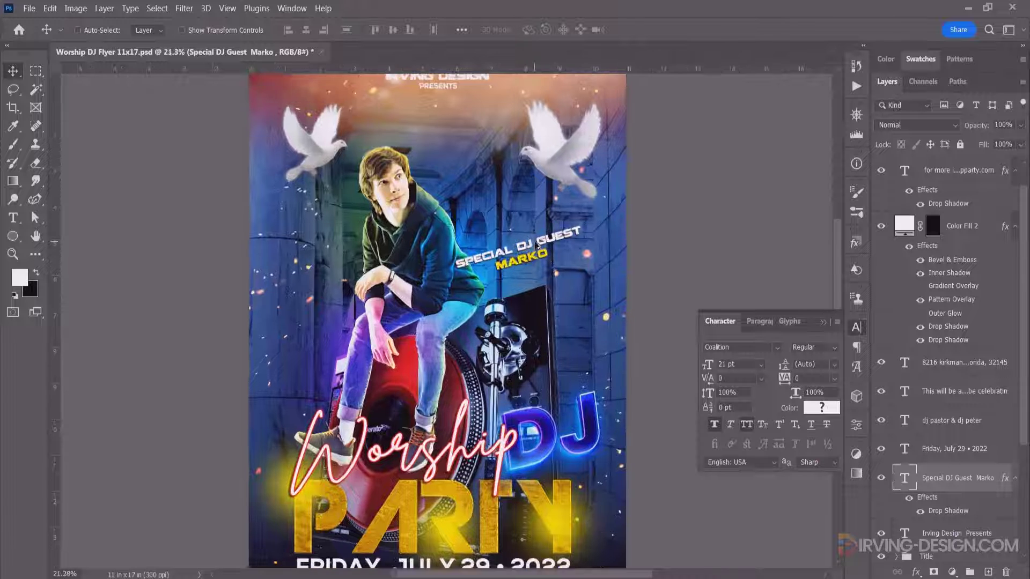
pyautogui.scroll(2, 540, 251)
pyautogui.hotkey('ctrl', 't')
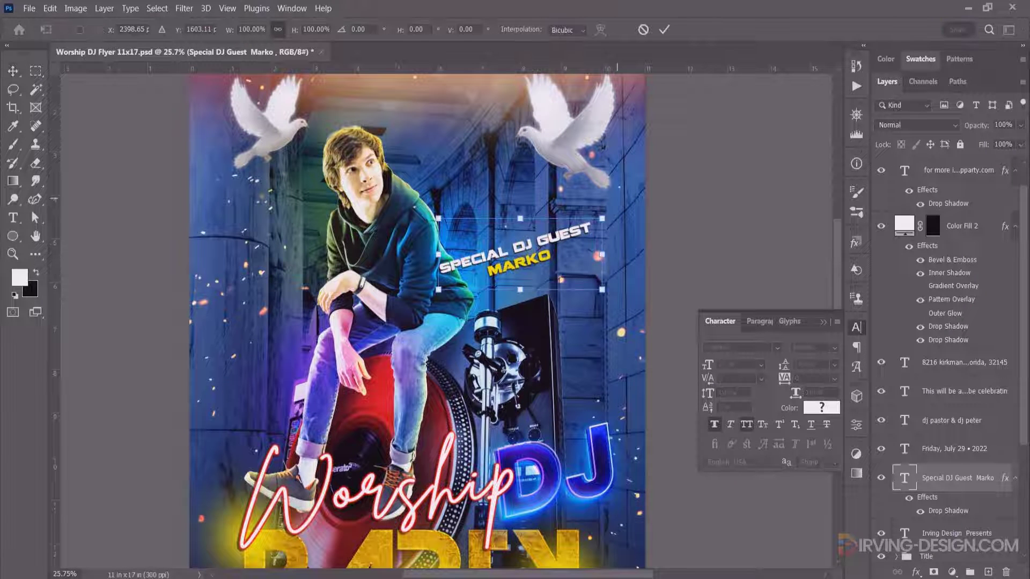
pyautogui.moveTo(645, 194); pyautogui.dragTo(620, 213)
pyautogui.press('Return')
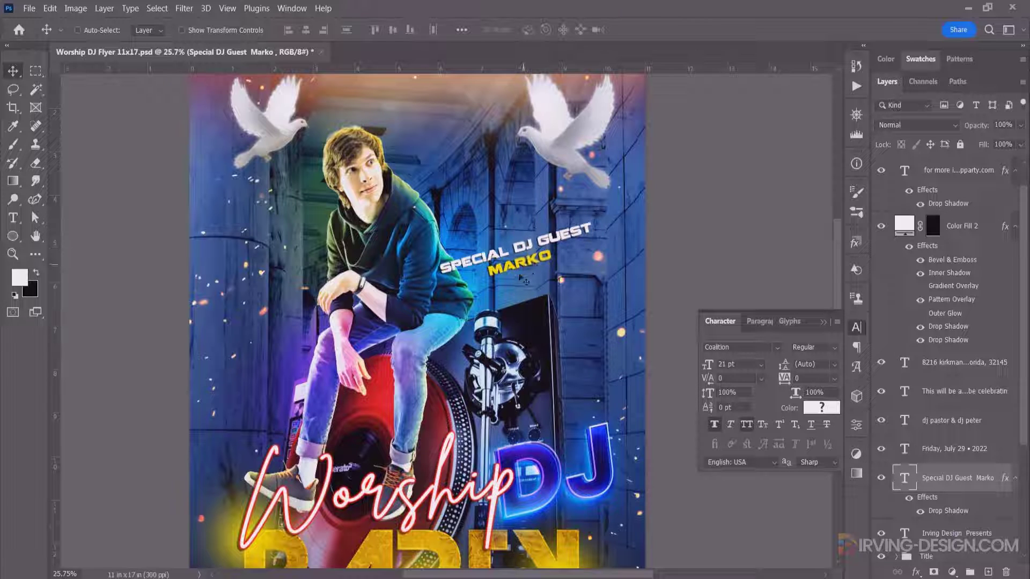
pyautogui.moveTo(530, 251); pyautogui.dragTo(533, 261)
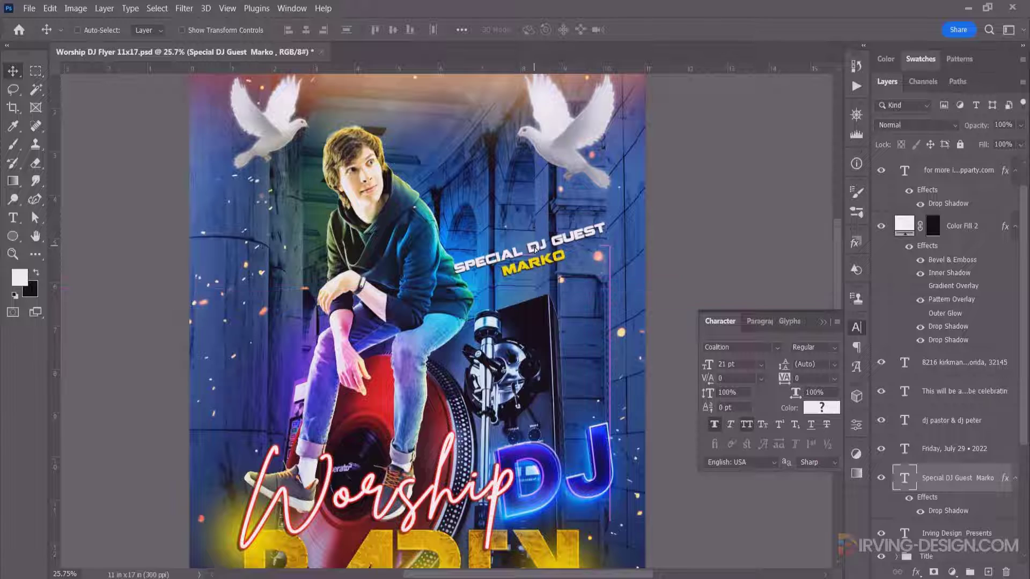
pyautogui.scroll(-3, 522, 210)
pyautogui.moveTo(522, 211); pyautogui.dragTo(524, 224)
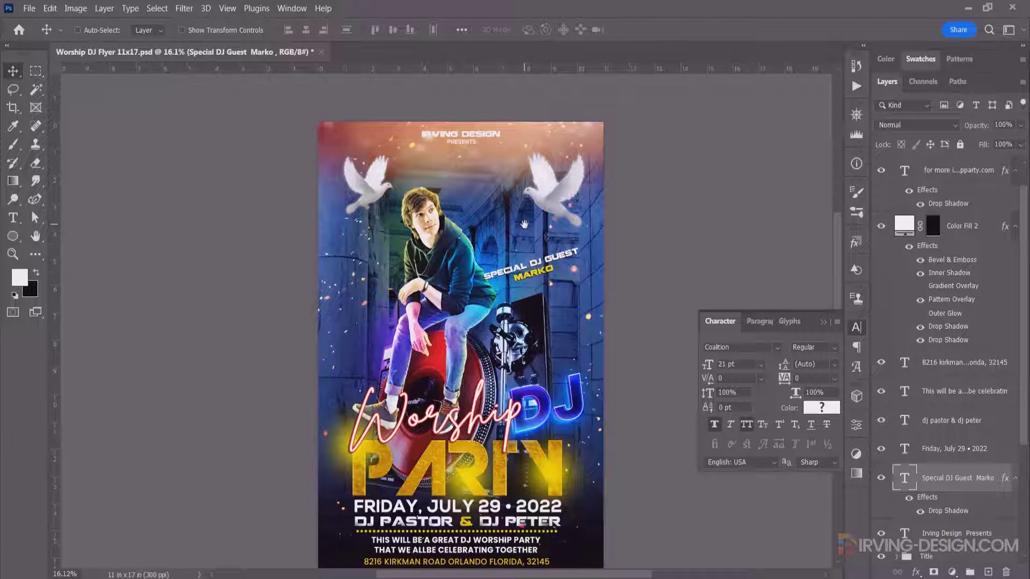
# Paste the drop-shadow layer style onto the IRVING DESIGN PRESENTS layer
pyautogui.rightClick(466, 136)
pyautogui.click(493, 144)
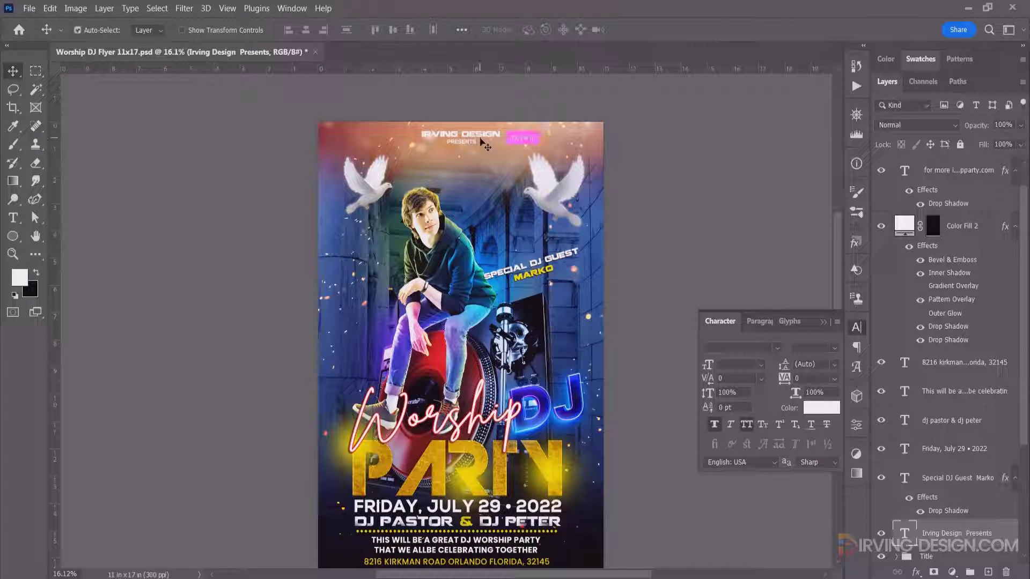
pyautogui.hotkey('ctrl', 'a')
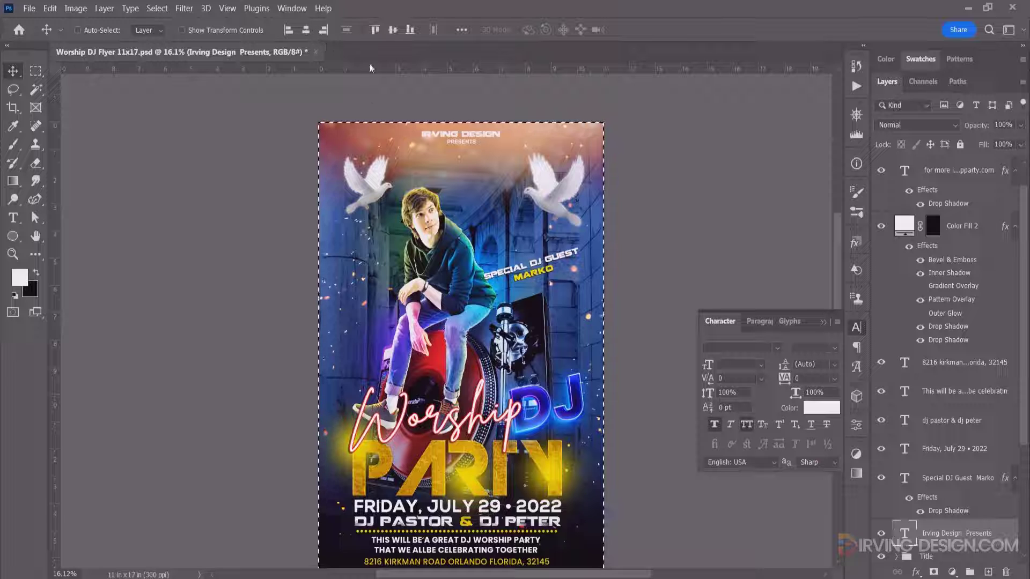
pyautogui.hotkey('ctrl', 'd')
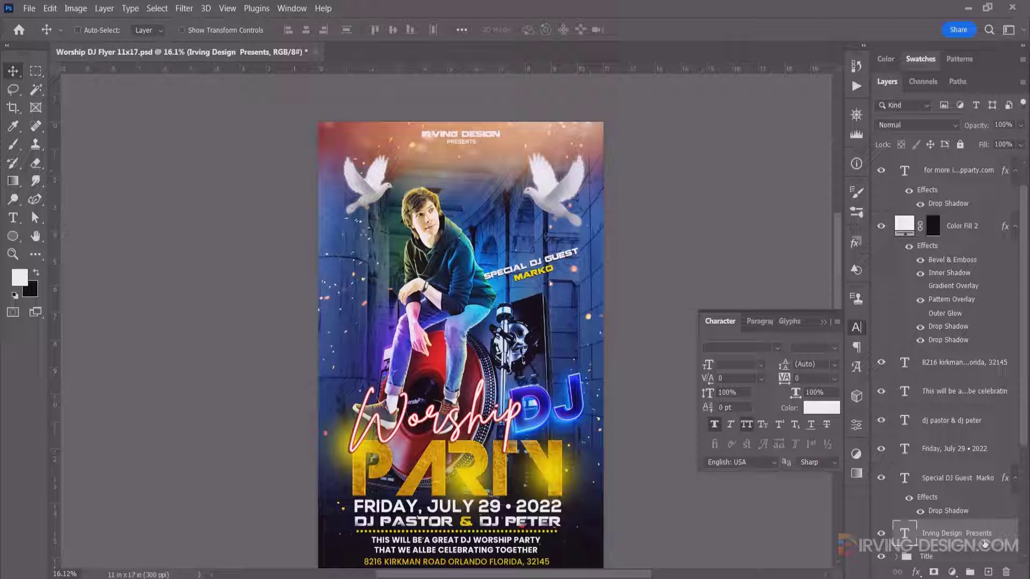
pyautogui.rightClick(985, 543)
pyautogui.click(943, 503)
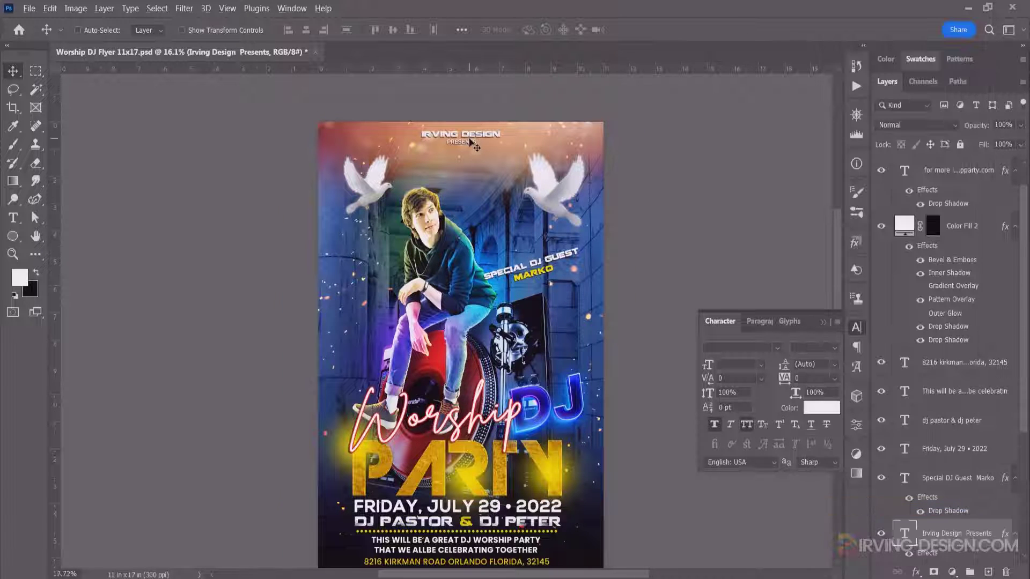
# Collapse the Character settings panel to view the complete flyer
pyautogui.scroll(2, 470, 142)
pyautogui.scroll(1, 469, 143)
pyautogui.scroll(2, 471, 145)
pyautogui.scroll(1, 473, 150)
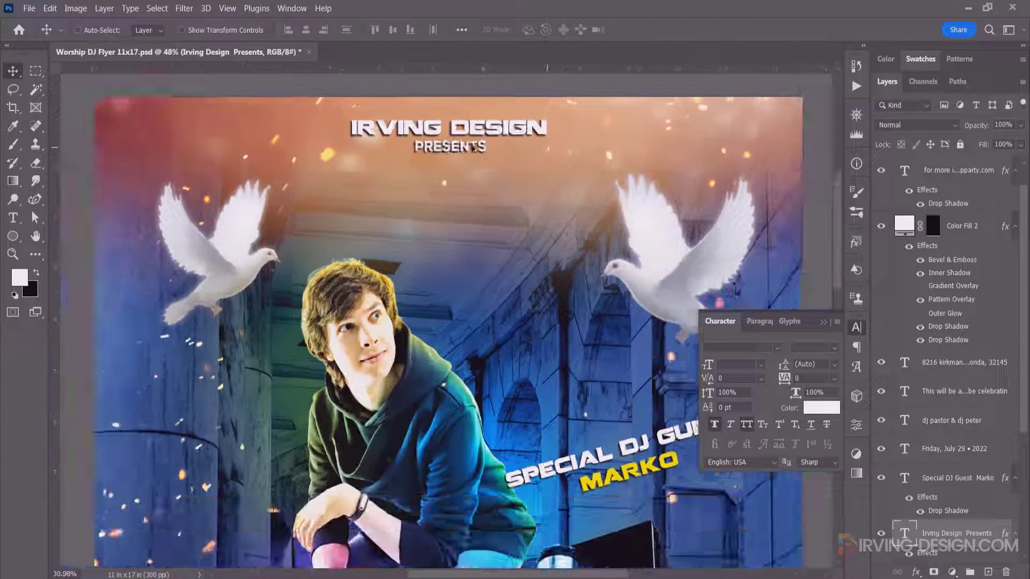
pyautogui.scroll(-4, 473, 149)
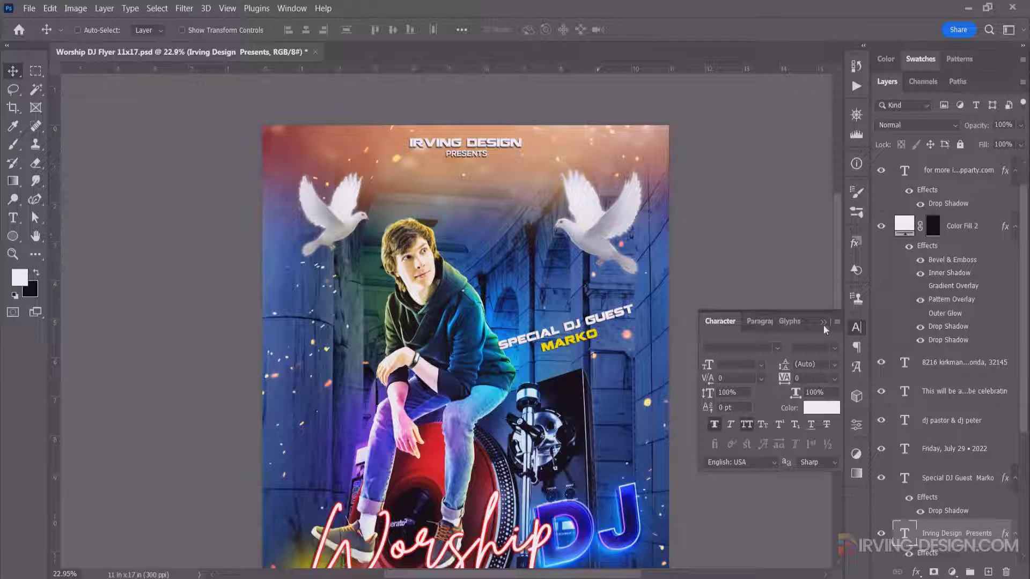
pyautogui.click(856, 327)
pyautogui.scroll(-2, 634, 304)
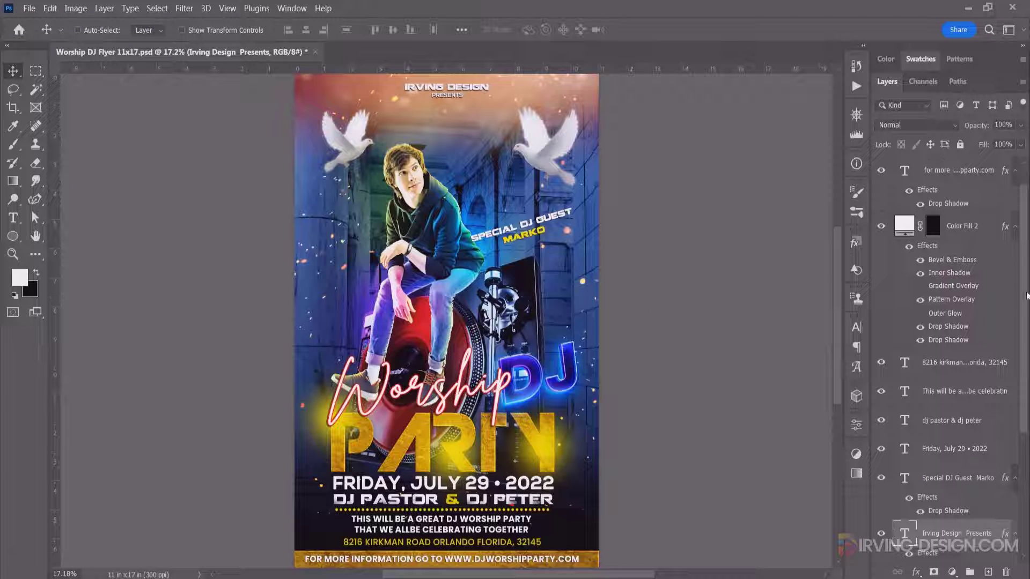
# Select the six text layers from the top down to Irving Design Presents and group them as Group 2
pyautogui.hotkey('ctrl', 'v')
pyautogui.click(936, 171)
pyautogui.scroll(-3, 953, 327)
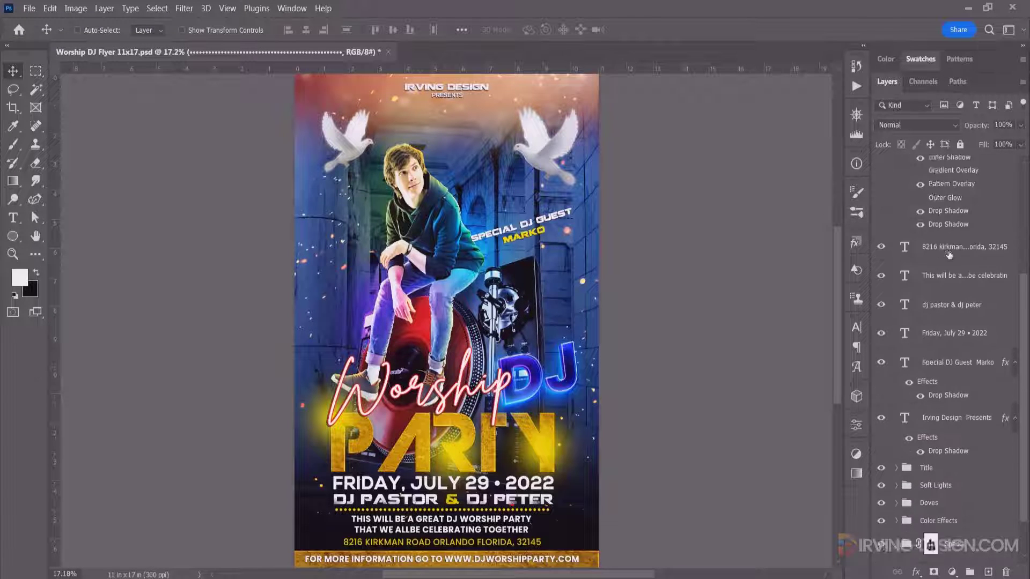
pyautogui.scroll(-2, 954, 327)
pyautogui.keyDown('shift'); pyautogui.click(959, 349); pyautogui.keyUp('shift')
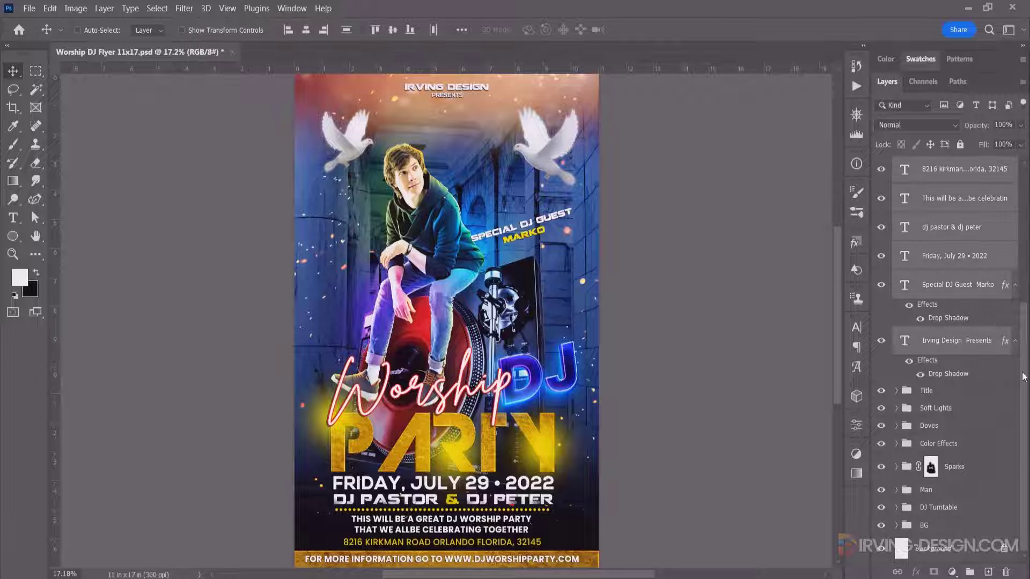
pyautogui.scroll(3, 992, 268)
pyautogui.scroll(2, 991, 211)
pyautogui.hotkey('ctrl', 'g')
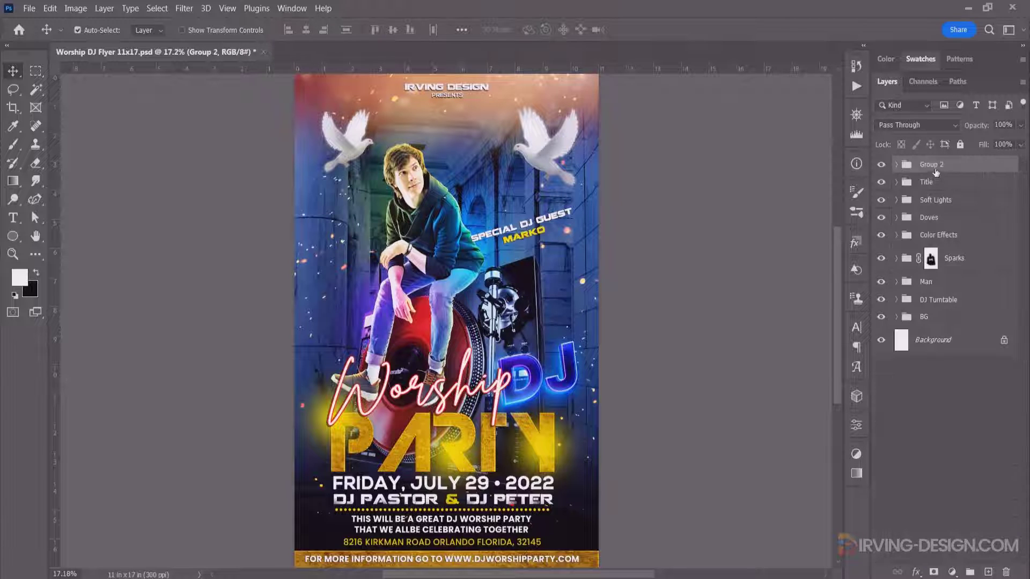